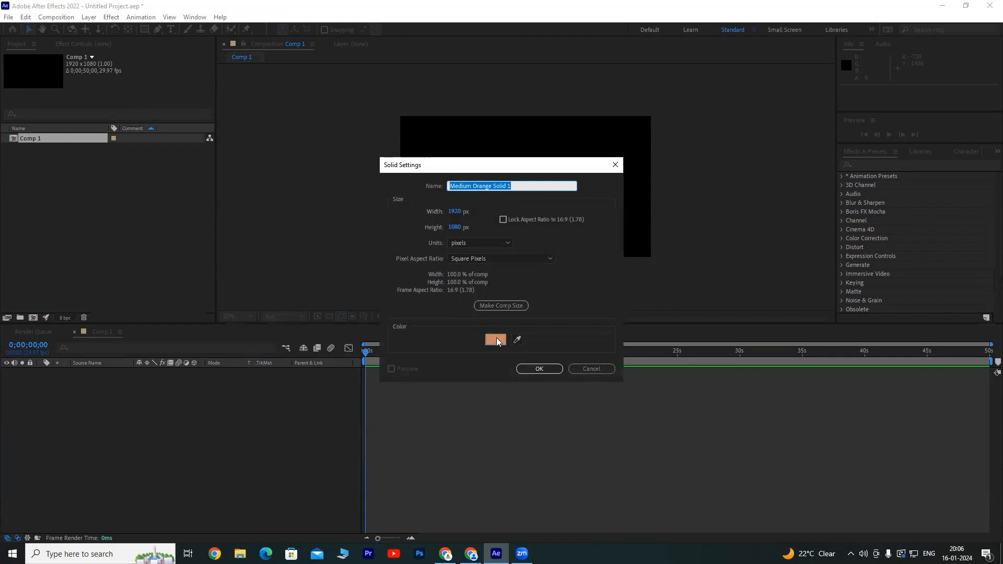
Create a full-frame solid layer of 1920 x 1080 px in a strong orange.
left_click_drag(326, 273, 302, 358)
left_click(544, 259)
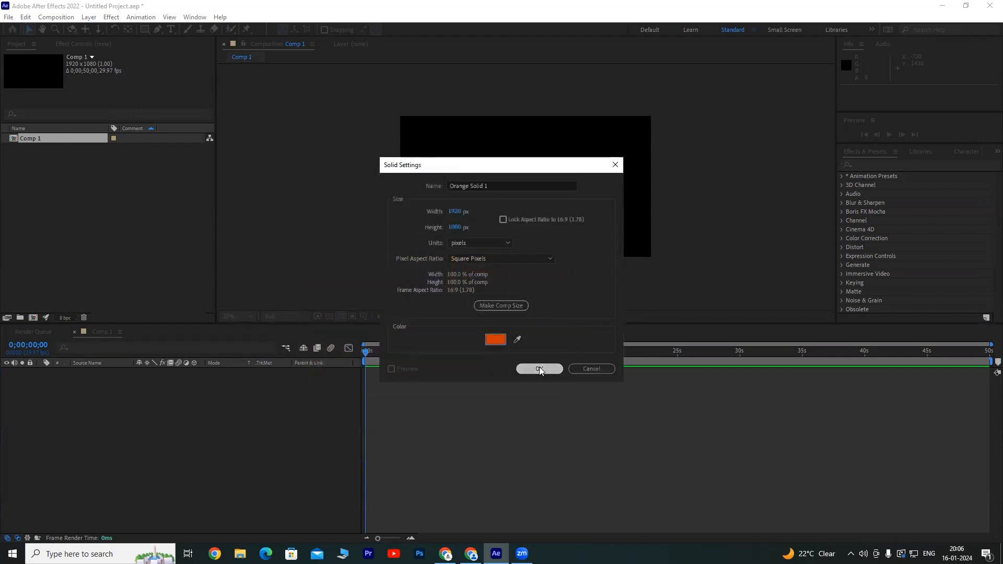
left_click(538, 367)
Add a second solid layer of 1920 x 1080 px in yellow above the orange one.
left_click(88, 17)
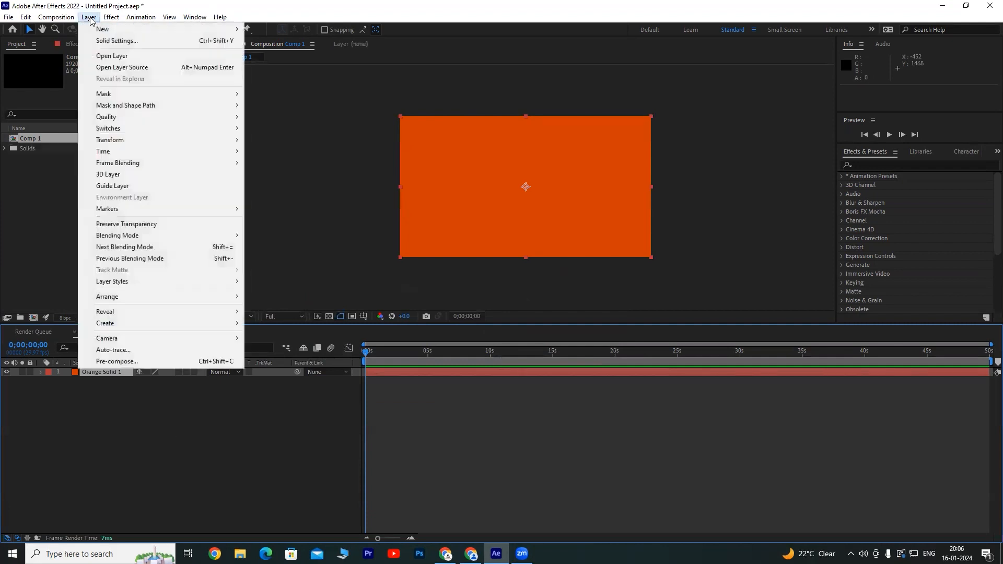
mouse_move(97, 30)
left_click(284, 41)
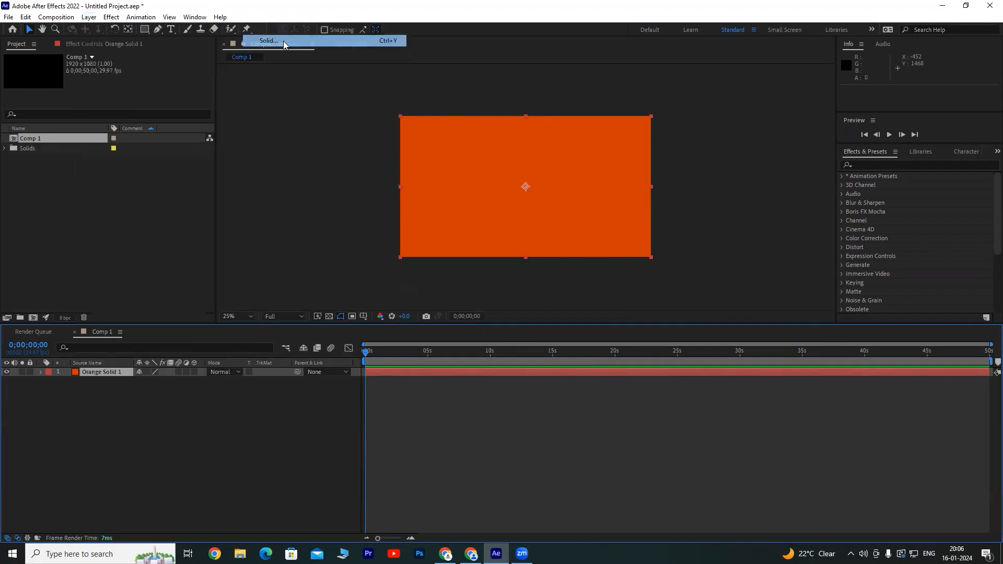
left_click(500, 341)
left_click_drag(307, 385, 309, 284)
left_click(537, 258)
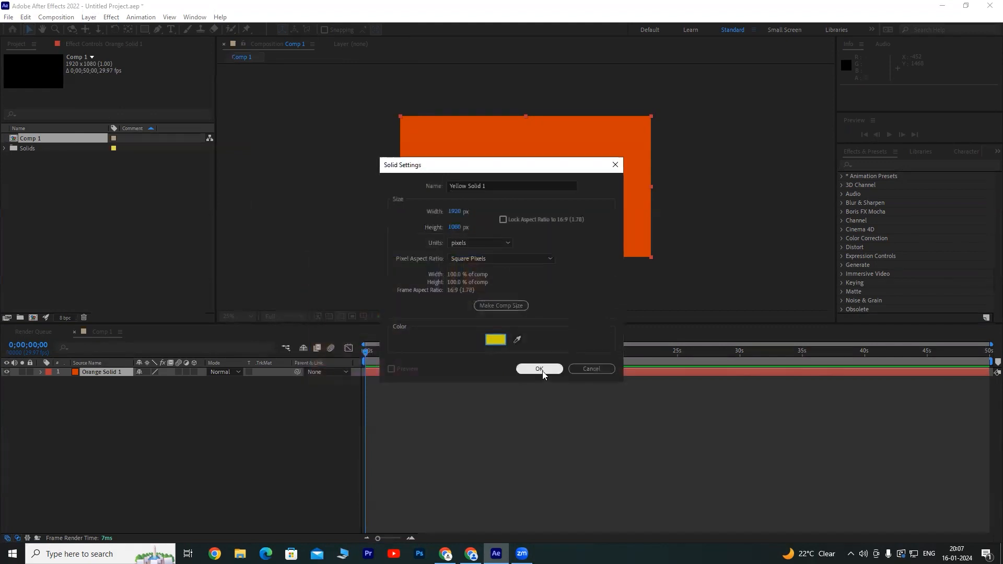
left_click(542, 369)
left_click(98, 425)
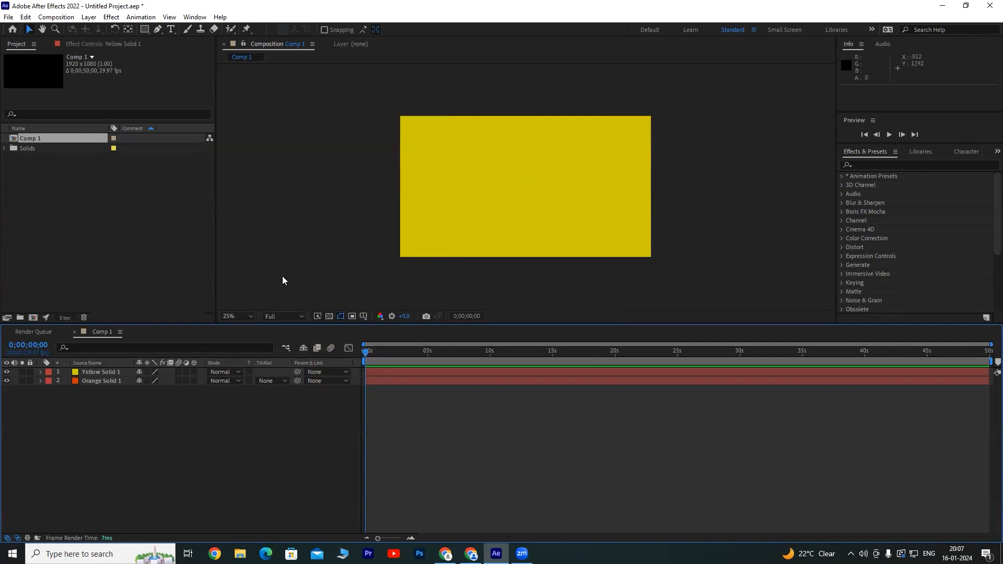
Try scaling the yellow solid down to about 46% by 59%, and undo both scalings.
scroll(497, 175, "up", 2)
scroll(498, 176, "down", 2)
scroll(497, 176, "up", 2)
scroll(499, 174, "down", 2)
left_click(487, 174)
left_click_drag(650, 186, 583, 187)
left_click_drag(524, 123, 524, 143)
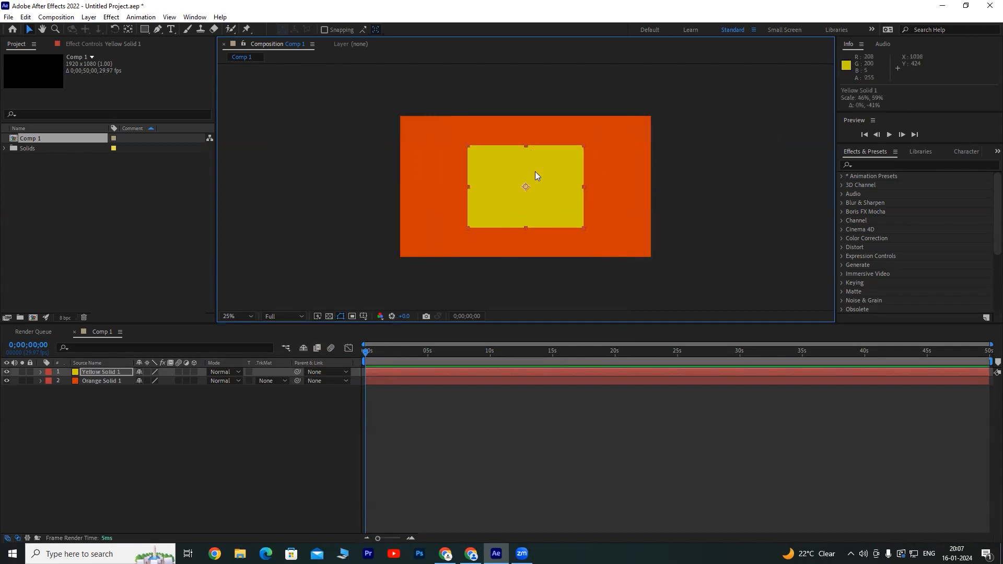
key("ctrl+z")
key("ctrl+z")
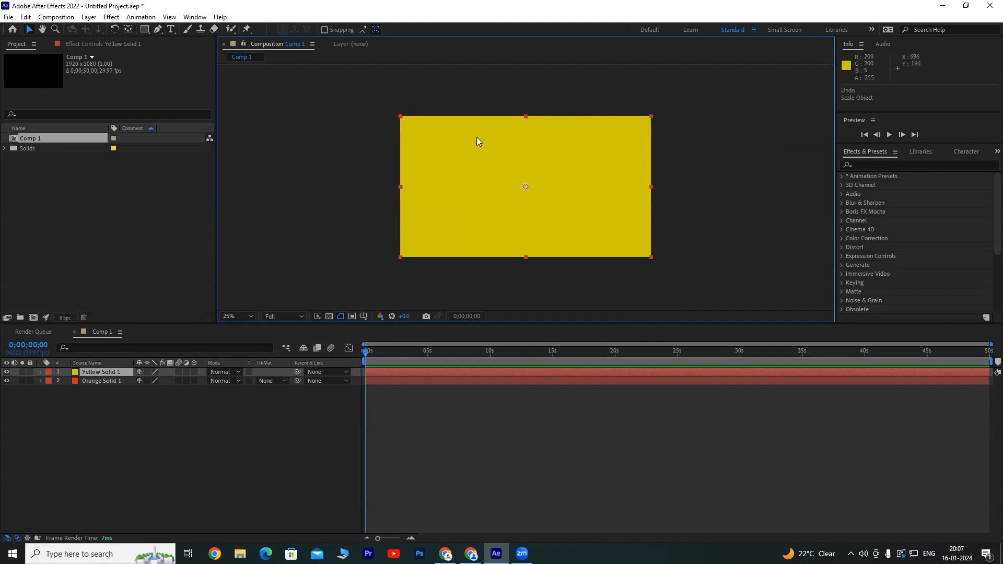
Draw a red circle about 890 px in diameter near the centre of the composition as a new shape layer.
left_click(217, 433)
mouse_move(144, 28)
left_mouse_down()
mouse_move(157, 40)
mouse_move(193, 41)
mouse_move(185, 51)
left_mouse_up()
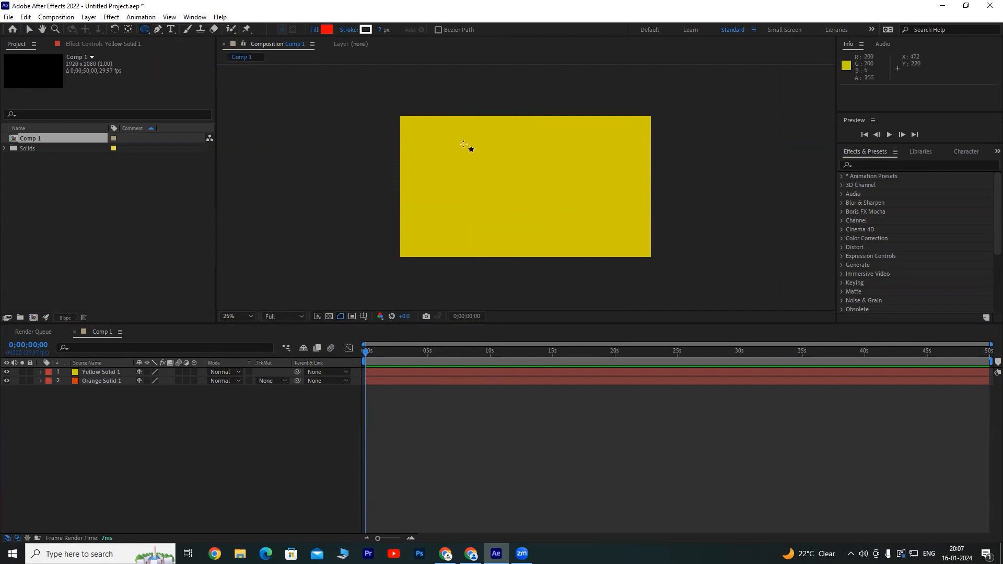
mouse_move(460, 137)
left_mouse_down()
mouse_move(565, 241)
mouse_move(543, 223)
mouse_move(580, 240)
mouse_move(576, 232)
left_mouse_up()
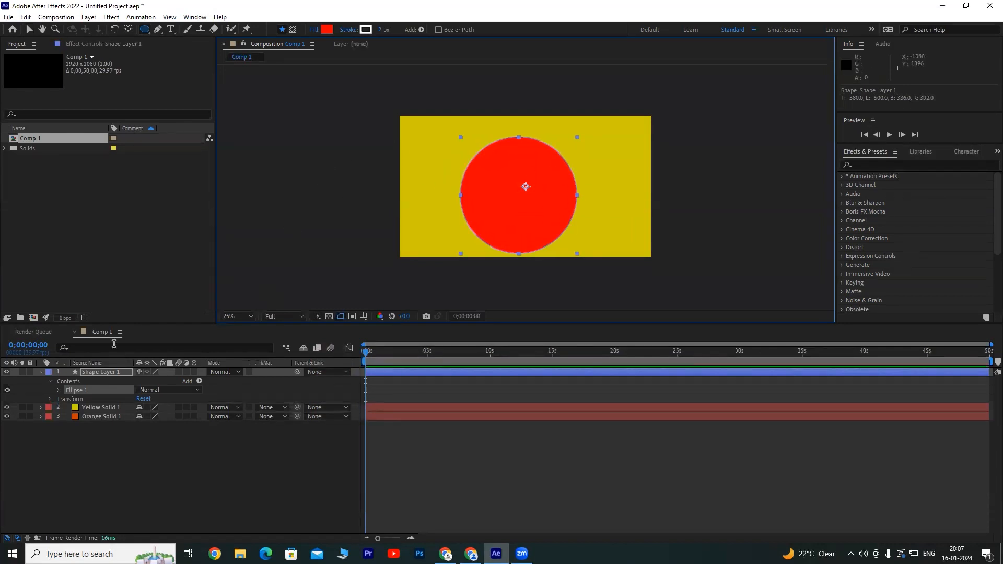
left_click(29, 30)
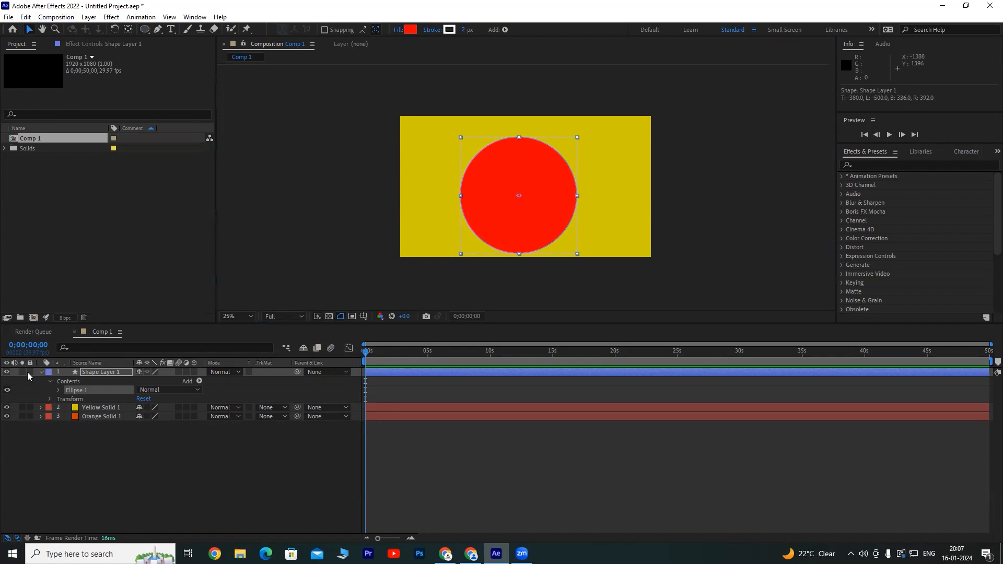
left_click(41, 372)
left_click(93, 412)
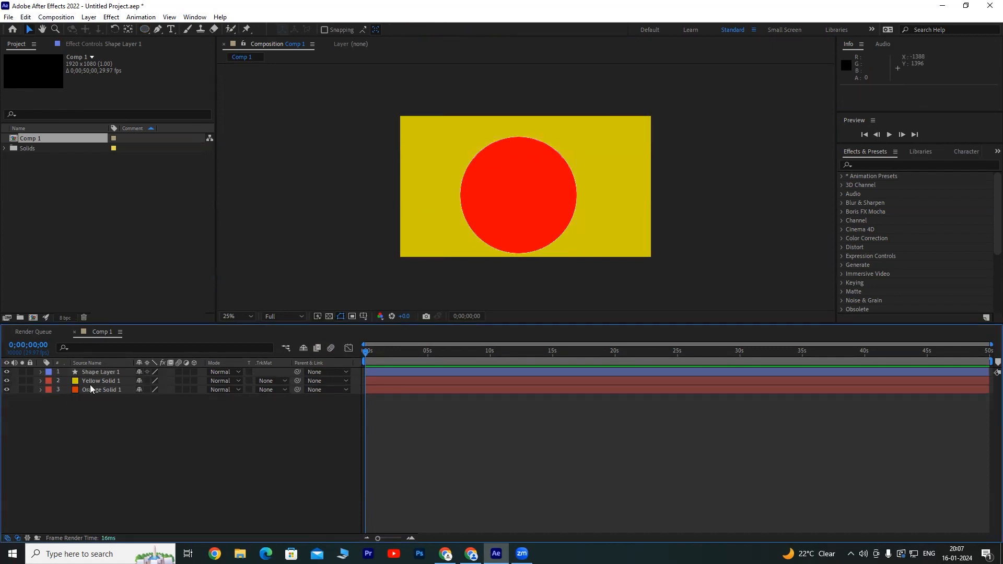
Compare the circle's shape layer with the yellow solid and view the yellow solid's settings without changing them.
left_click(91, 382)
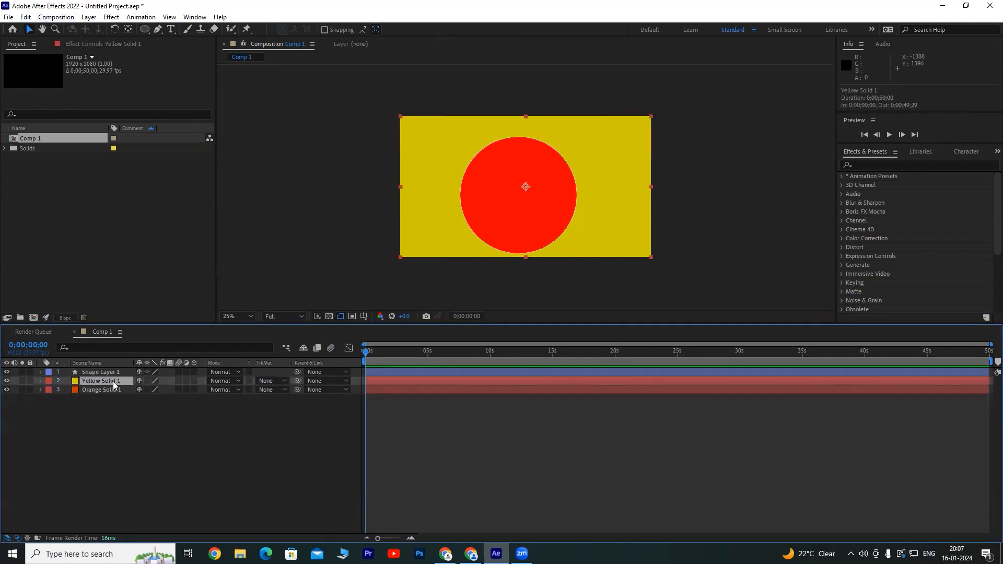
left_click(103, 372)
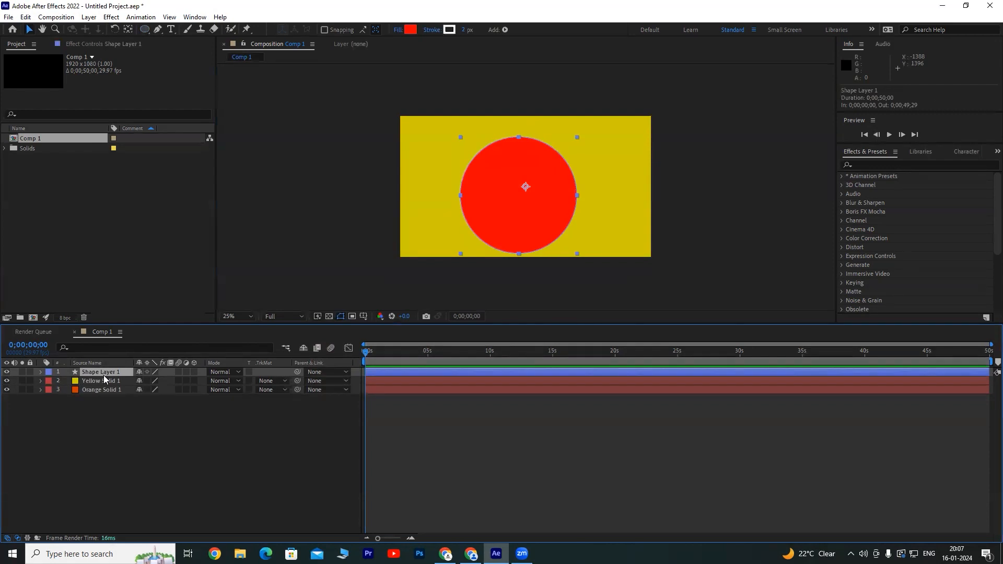
left_click(103, 381)
left_click(103, 372)
left_click(102, 379)
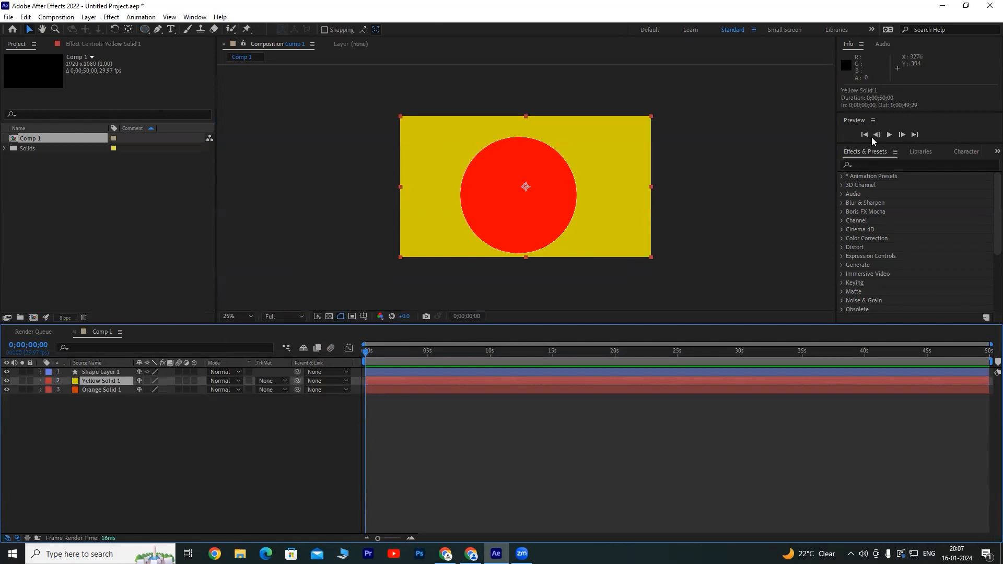
left_click(88, 18)
left_click(112, 41)
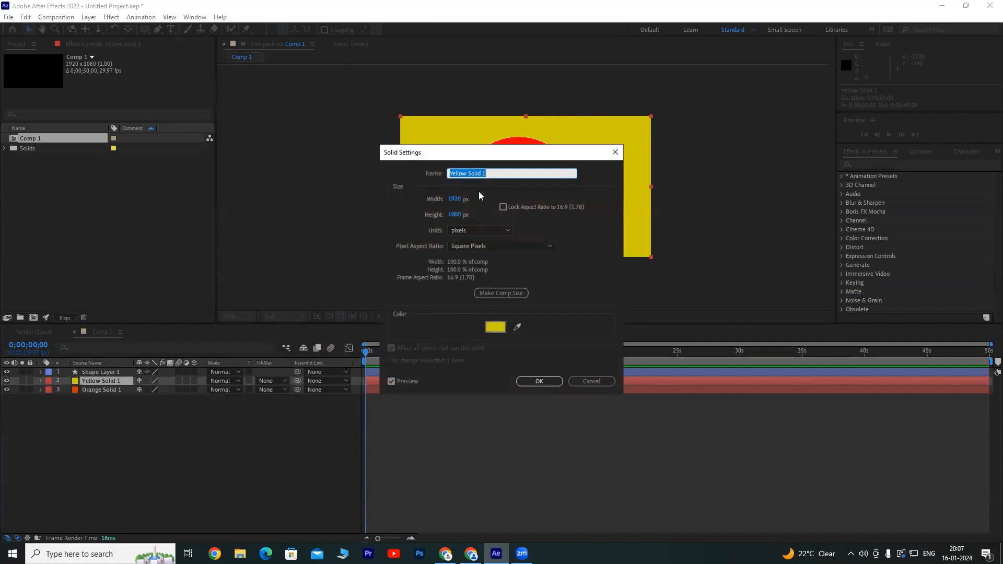
left_click_drag(487, 156, 672, 117)
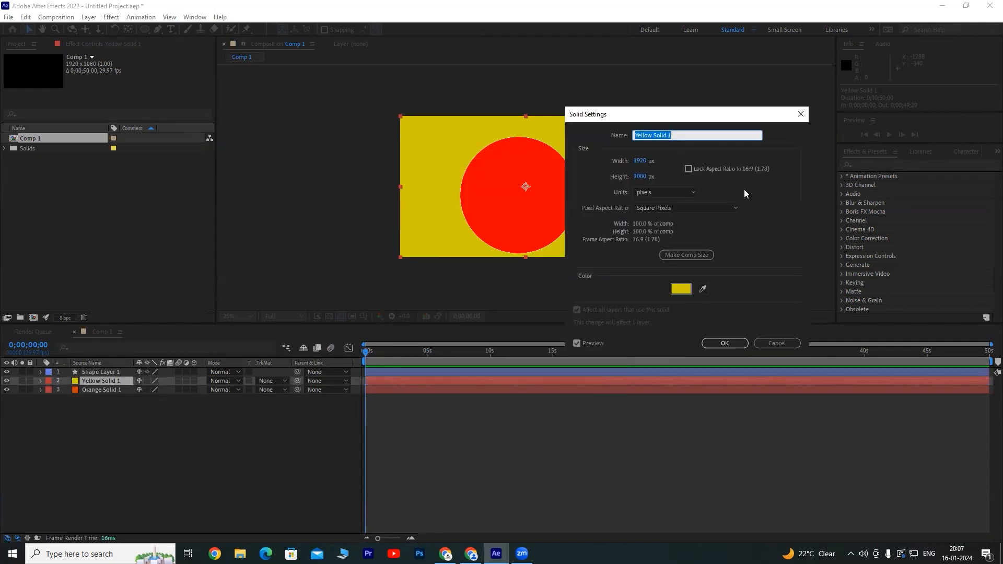
left_click(769, 342)
Change the circle's fill colour to bright magenta.
left_click(101, 372)
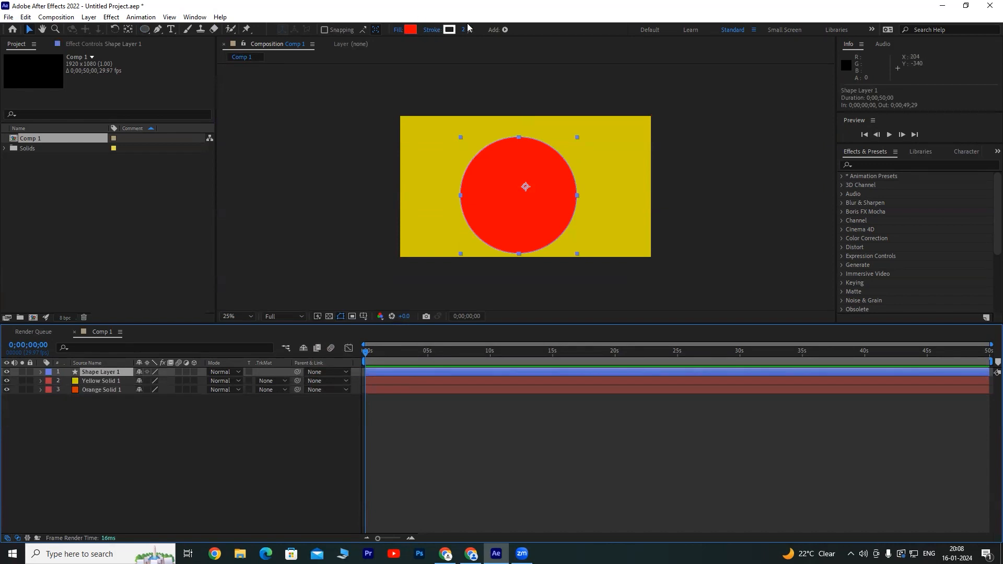
left_click(408, 30)
left_click_drag(349, 275, 429, 379)
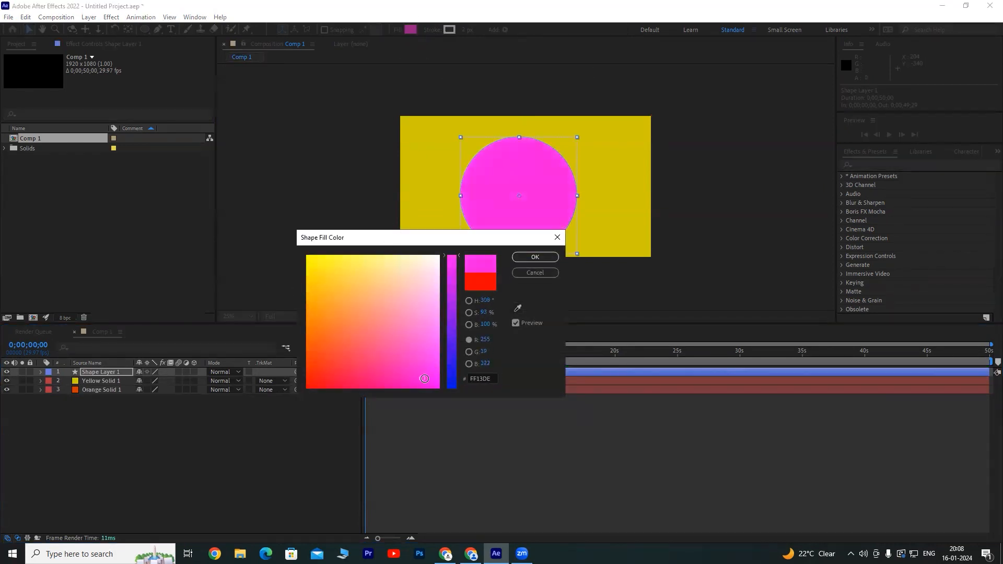
left_click(540, 256)
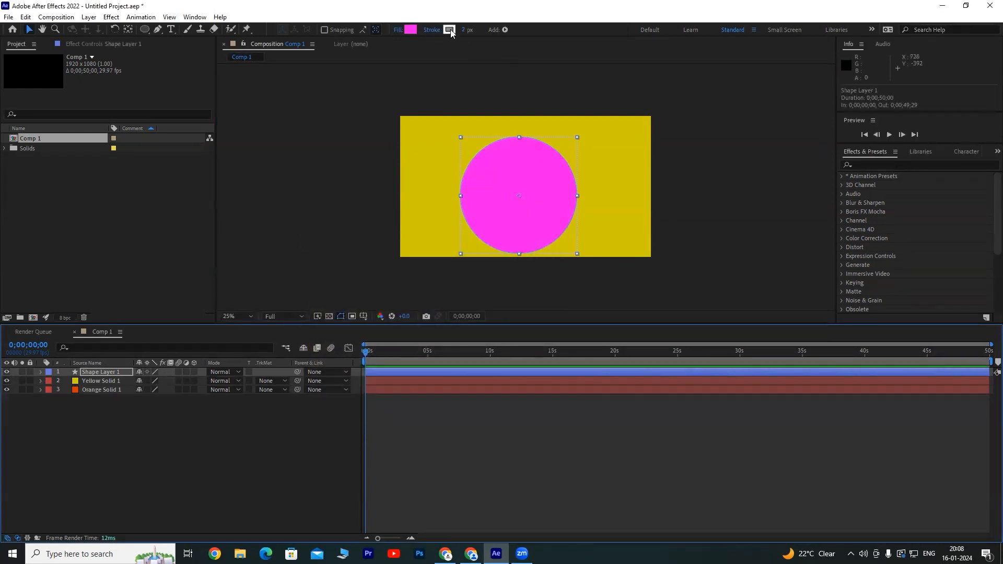
Give the circle a dark blue stroke 45 px wide.
left_click(449, 30)
mouse_move(387, 272)
left_mouse_down()
mouse_move(363, 305)
mouse_move(403, 374)
left_mouse_up()
mouse_move(448, 320)
left_mouse_down()
mouse_move(450, 386)
mouse_move(338, 385)
mouse_move(410, 385)
mouse_move(370, 381)
left_mouse_up()
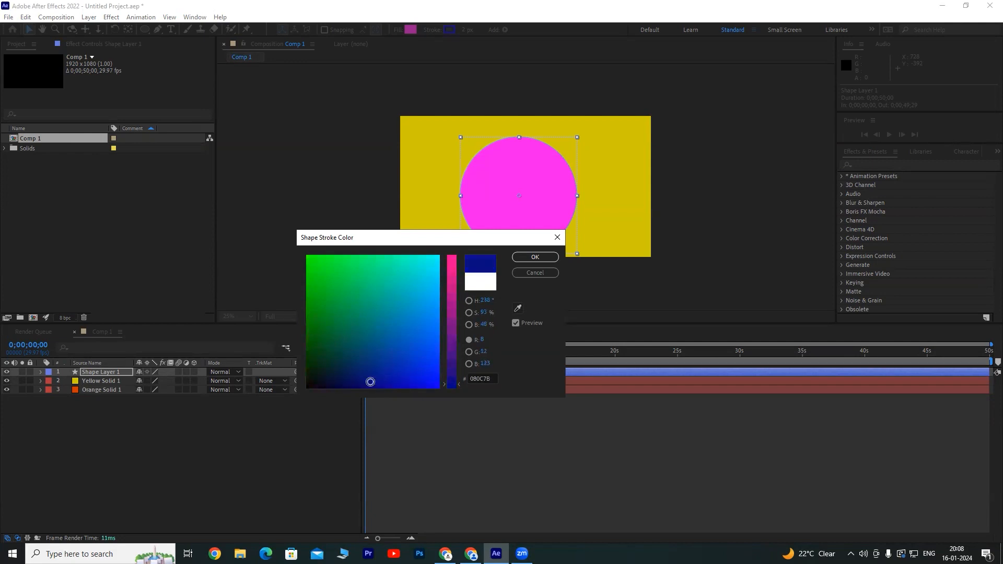
left_click(534, 256)
left_click_drag(468, 31, 491, 30)
Move the circle slightly upward and into the left part of the composition.
left_click_drag(543, 188, 543, 180)
left_click(205, 406)
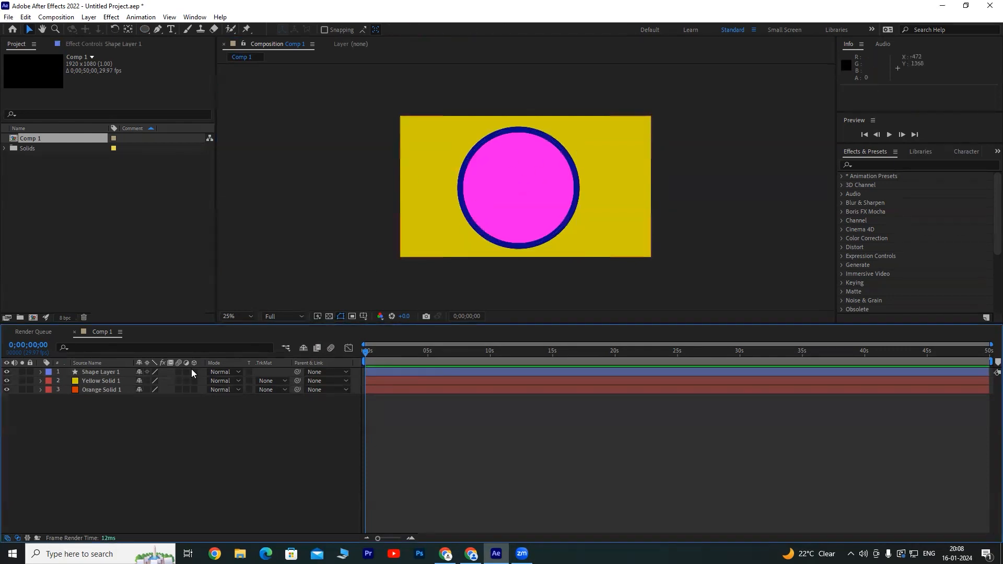
left_click(104, 378)
left_click(101, 372)
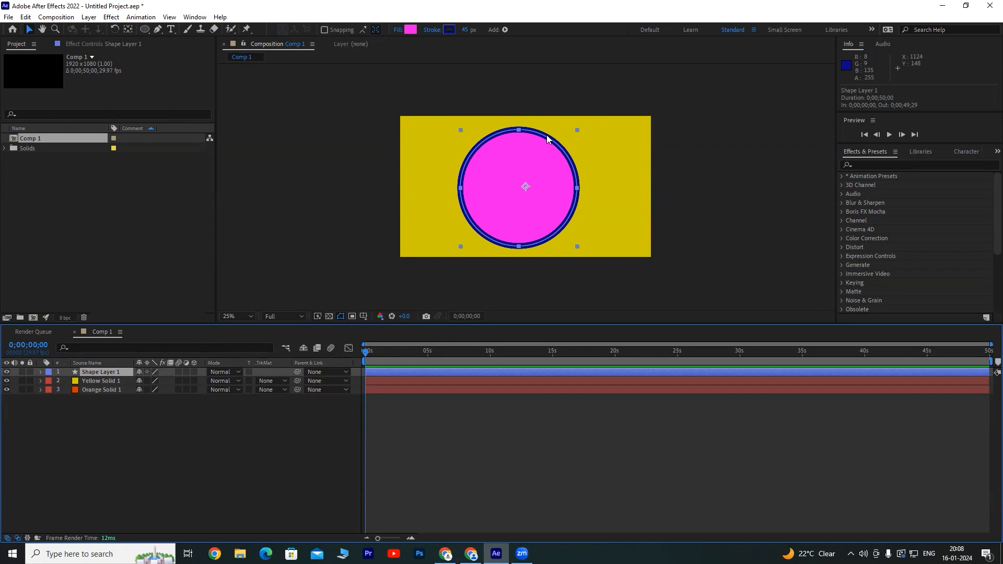
left_click(233, 445)
left_click_drag(513, 176, 477, 176)
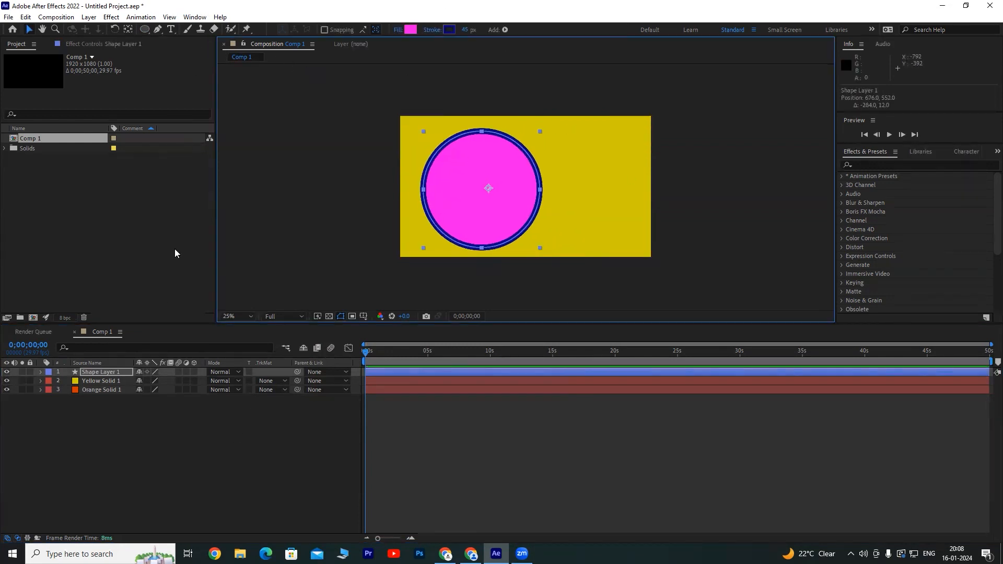
Draw a rectangle about 800 x 572 px in the right half of the composition as a new shape layer.
left_click(137, 429)
left_click(141, 29)
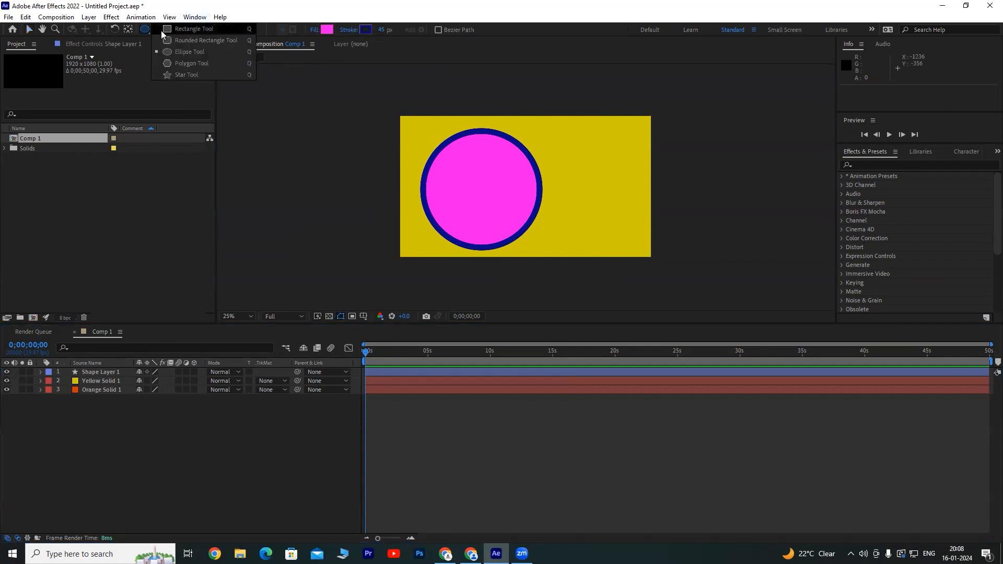
left_click(191, 29)
left_click_drag(525, 150, 630, 225)
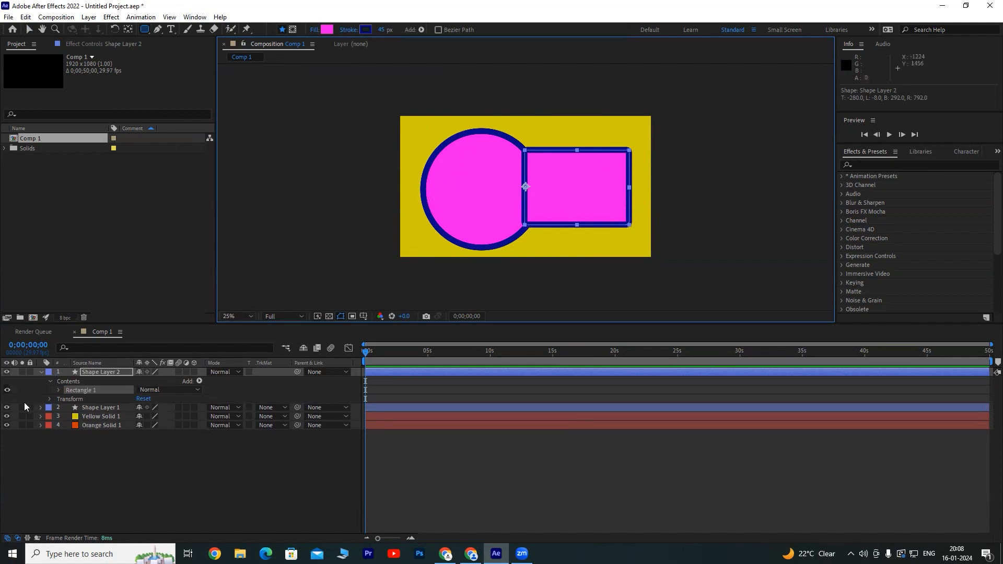
Hide the circle's layer and move the rectangle to the middle of the composition.
left_click(7, 407)
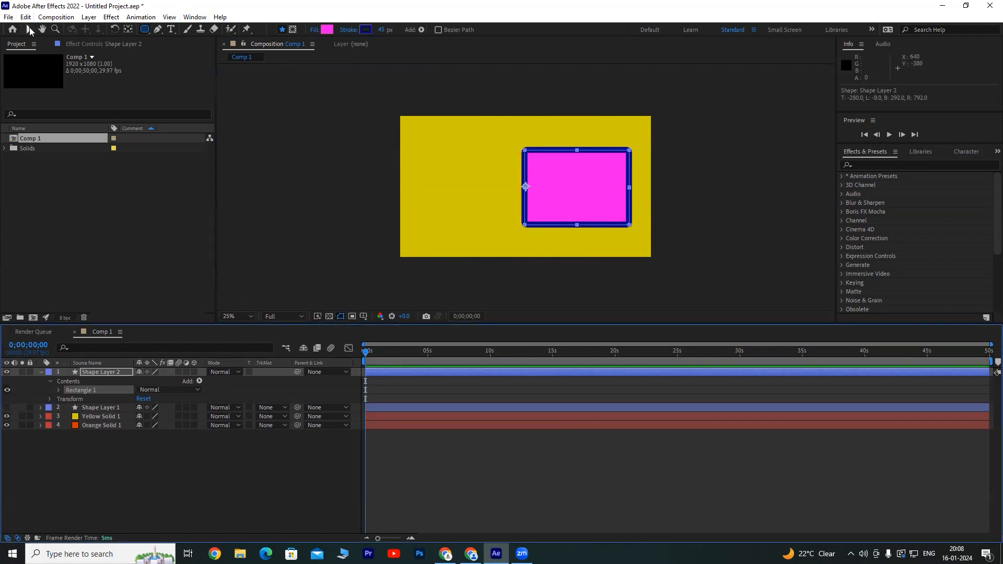
left_click(29, 29)
left_click_drag(566, 172, 541, 171)
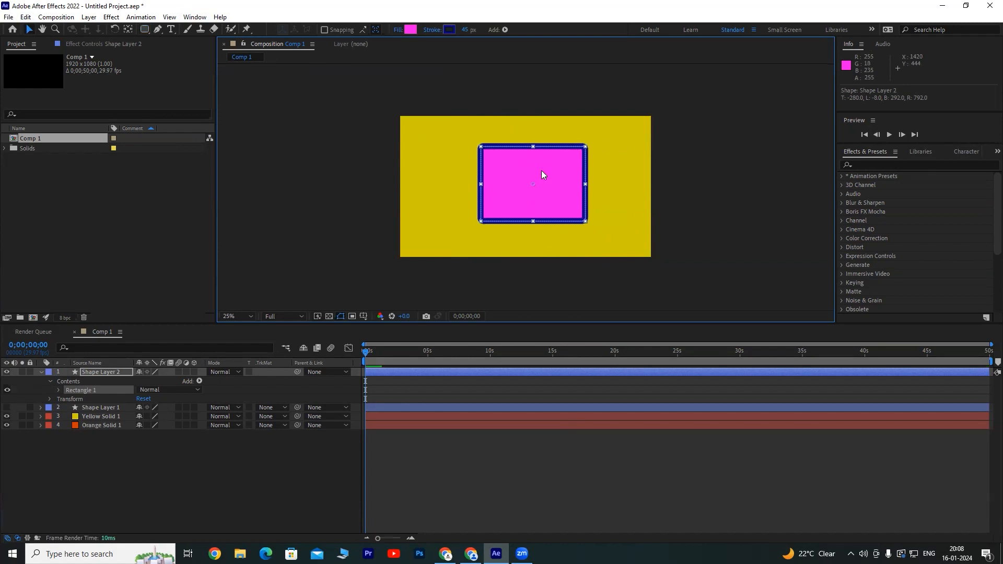
Remove the rectangle's stroke by setting it to none, and reduce the rectangle's height slightly about its centre.
scroll(539, 167, "up", 2)
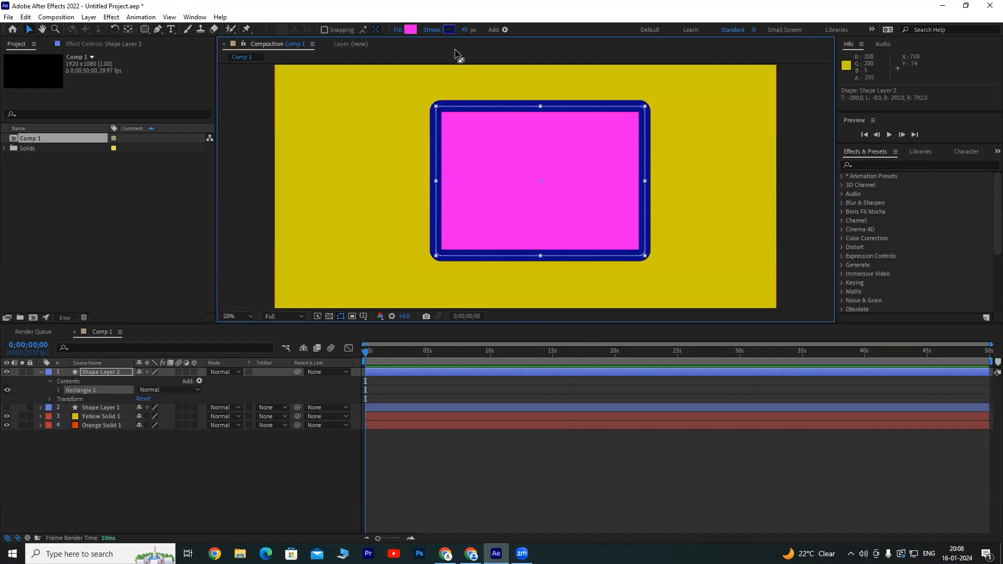
left_click(449, 29)
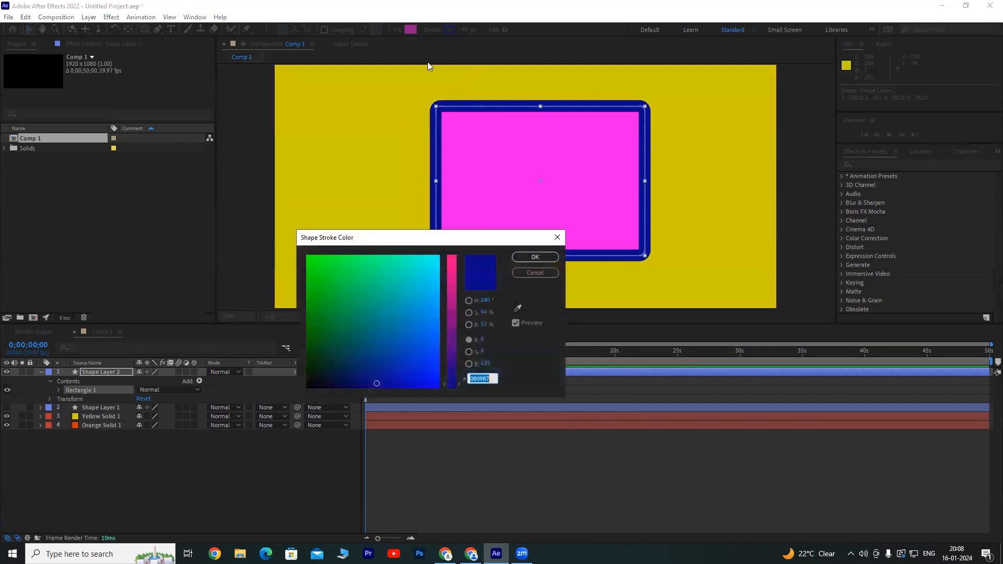
left_click(531, 280)
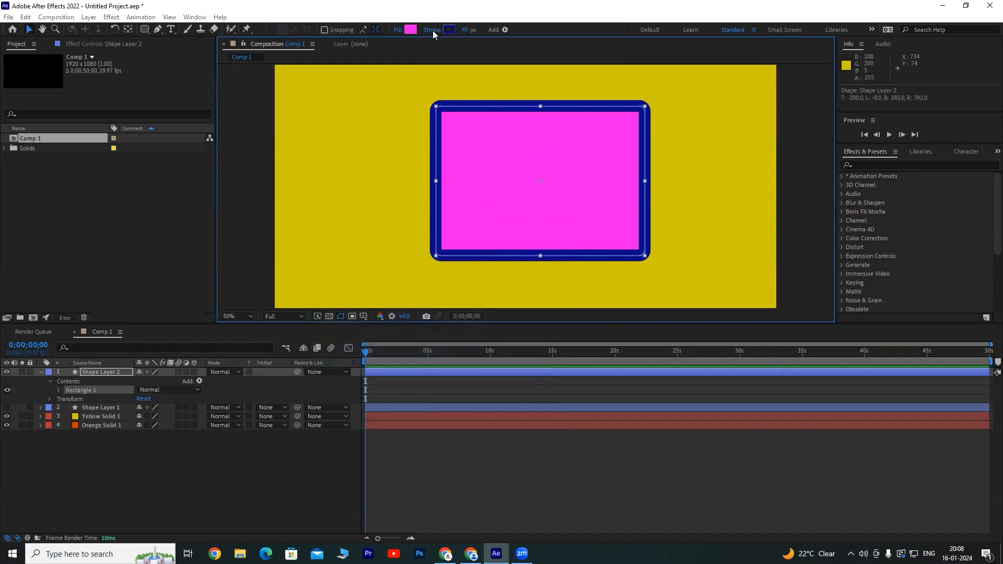
left_click(432, 31)
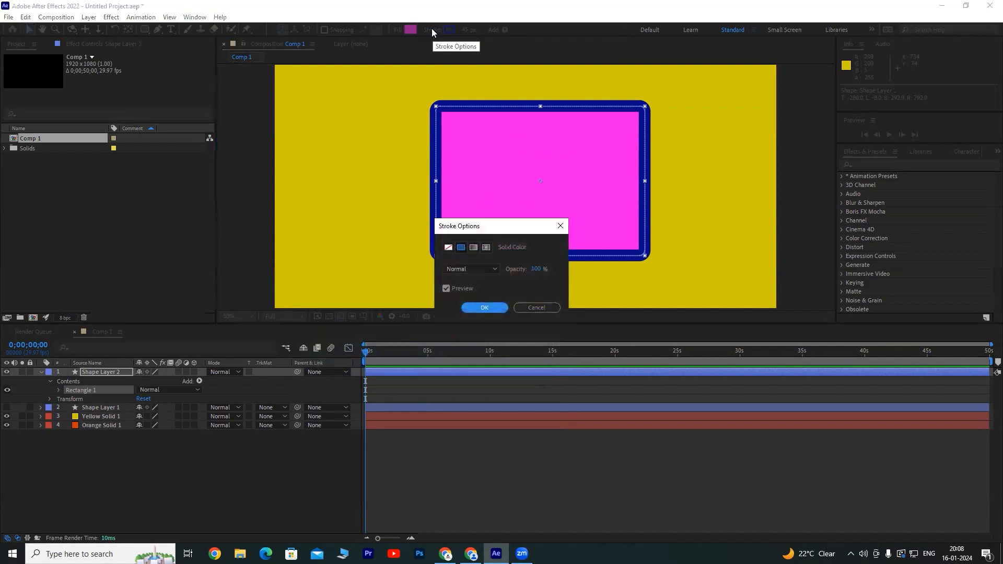
left_click(448, 248)
left_click(484, 307)
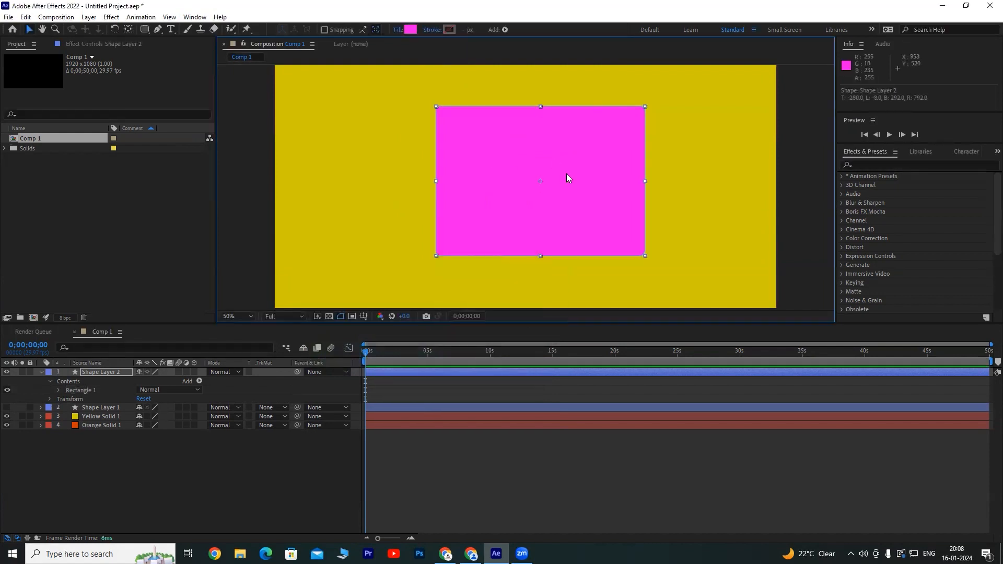
left_click_drag(540, 107, 541, 117)
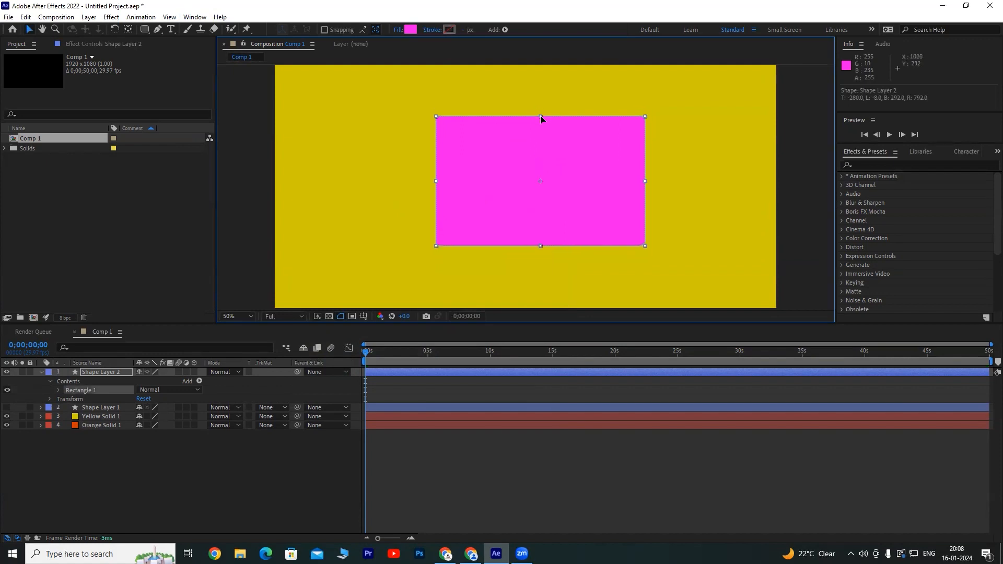
scroll(647, 125, "up", 2)
left_click_drag(635, 193, 489, 304)
scroll(640, 152, "down", 1)
scroll(650, 136, "up", 3)
scroll(691, 123, "down", 3)
scroll(643, 139, "up", 2)
scroll(642, 140, "down", 4)
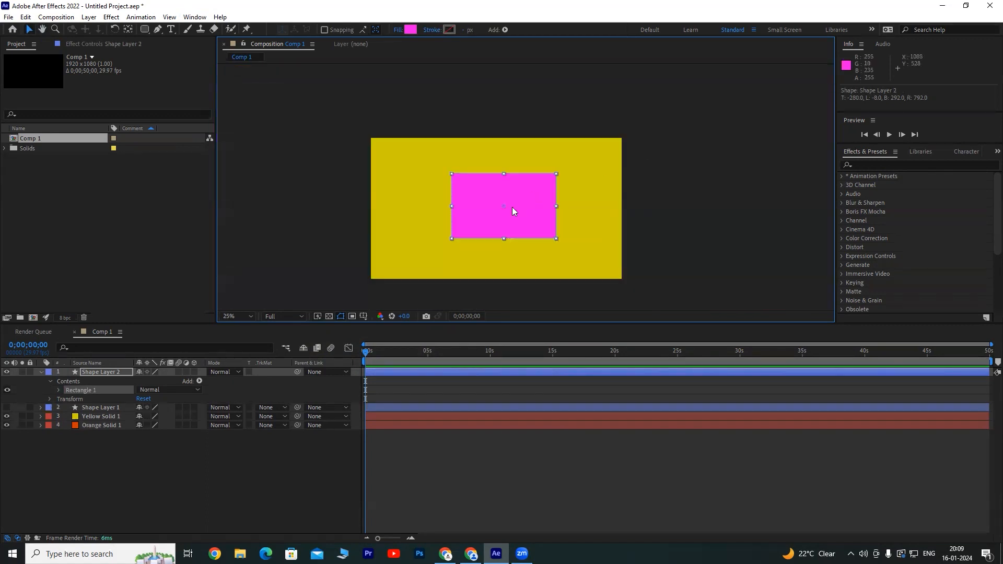
scroll(512, 209, "up", 2)
left_click_drag(499, 215, 594, 145)
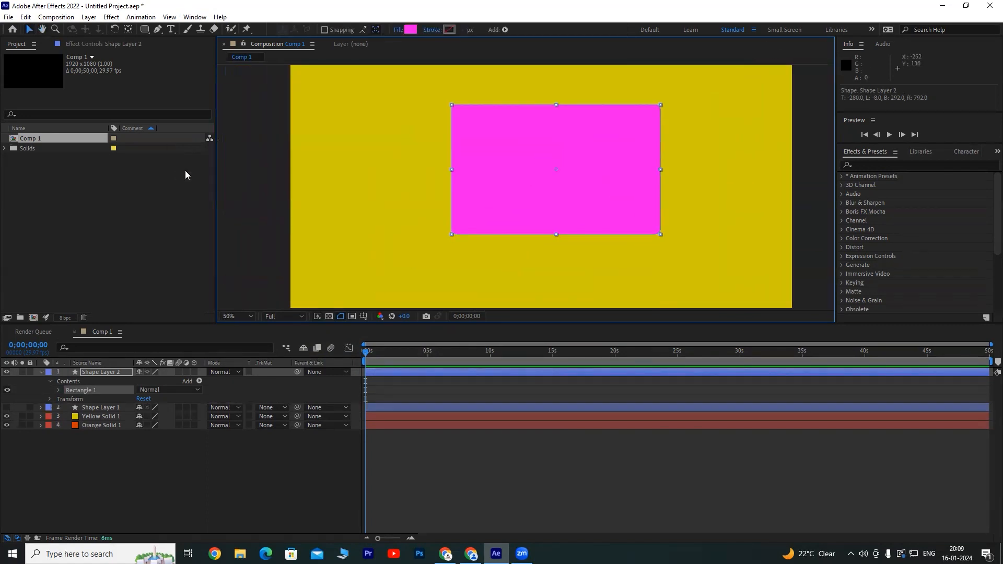
Round the corners of the rectangle in Shape Layer 2 by setting its path roundness to 79.
left_click(43, 372)
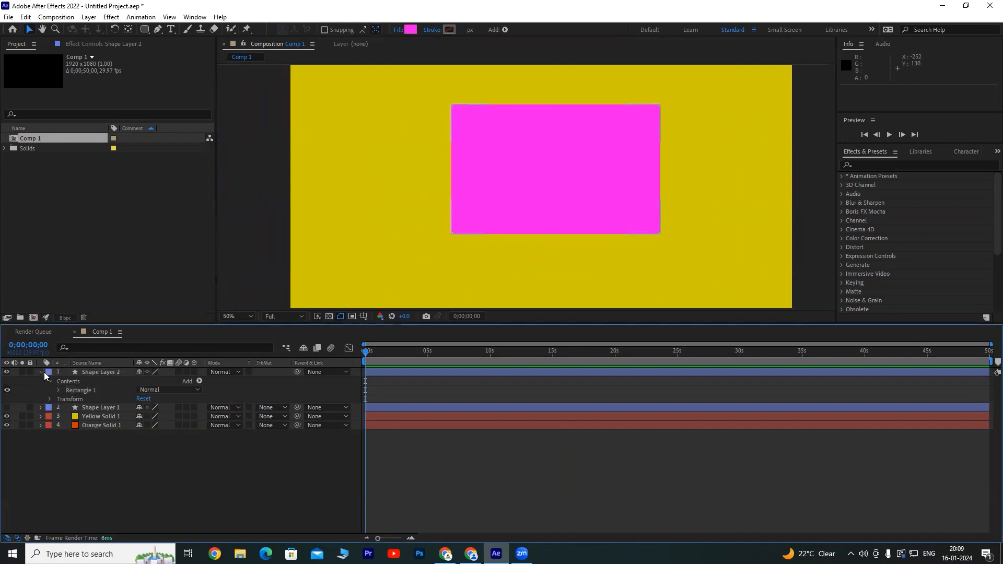
left_click(40, 372)
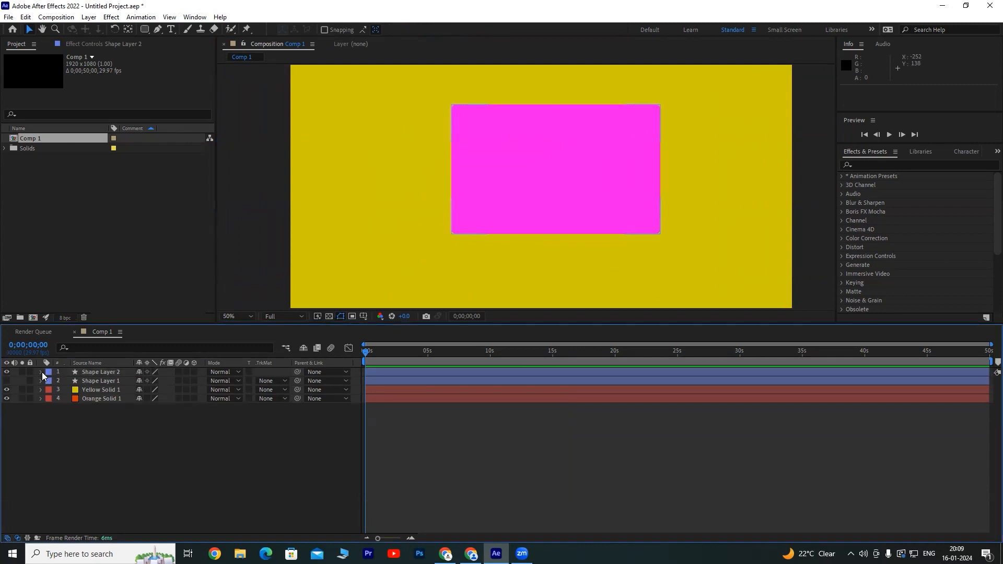
left_click(42, 372)
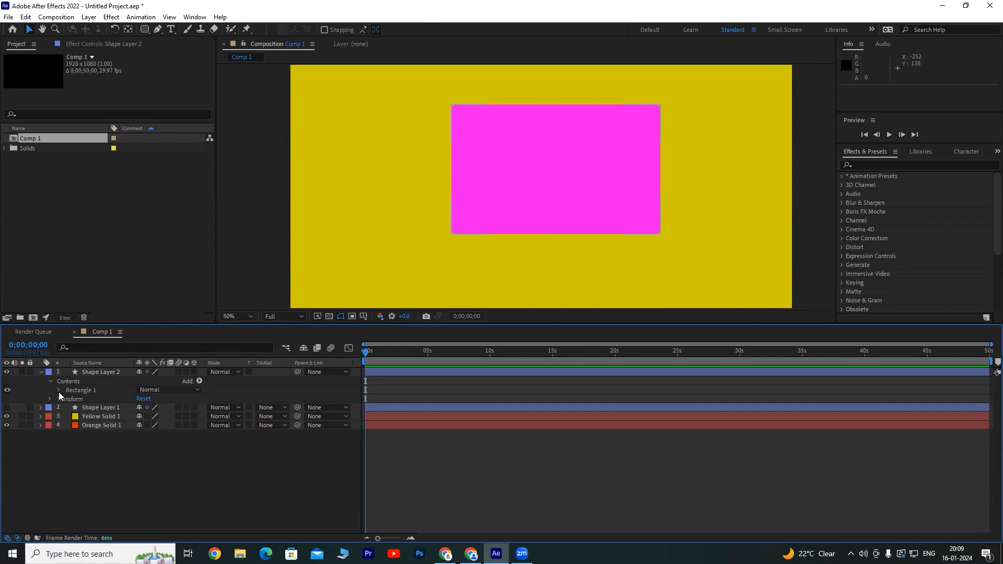
left_click(59, 390)
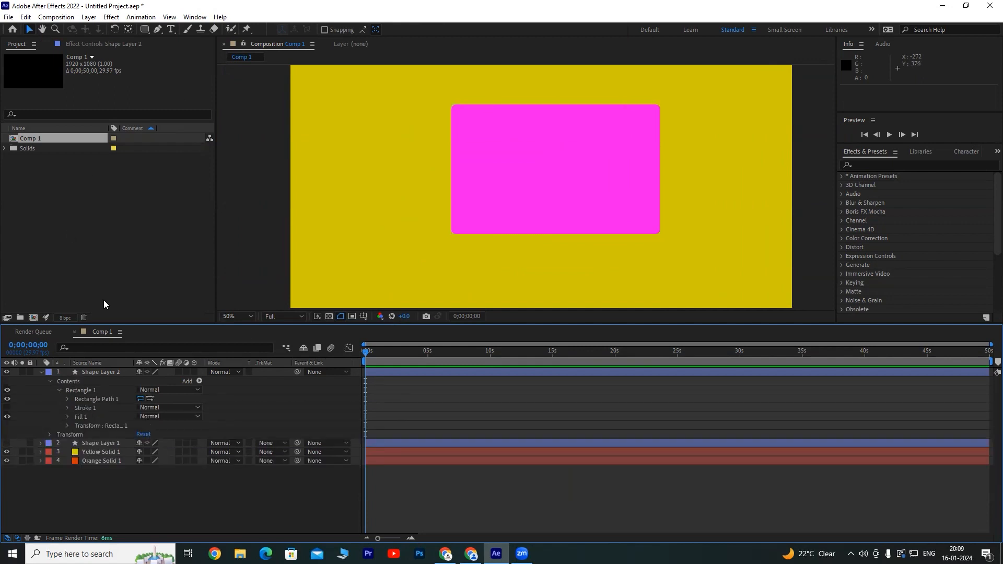
left_click(68, 399)
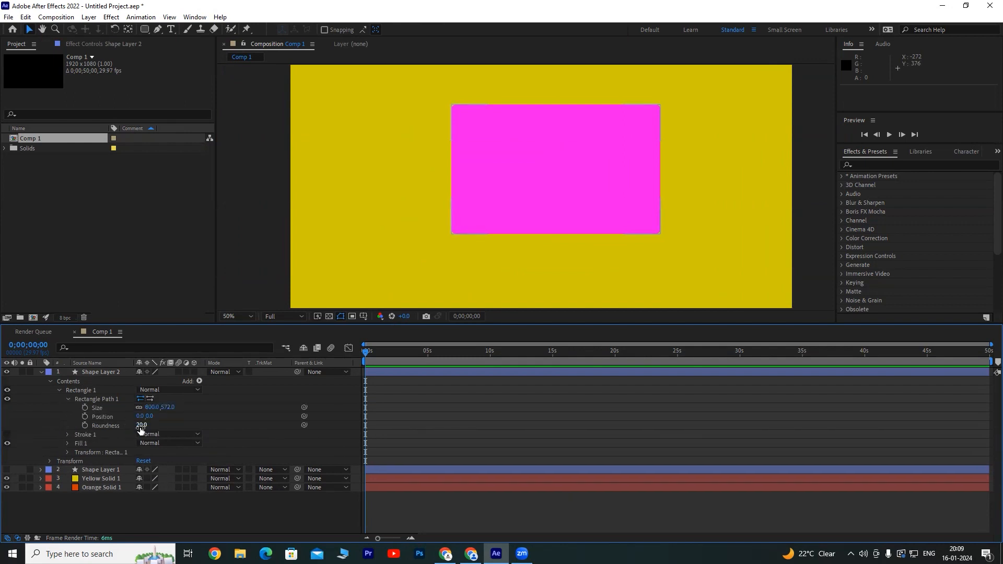
left_click_drag(141, 426, 166, 424)
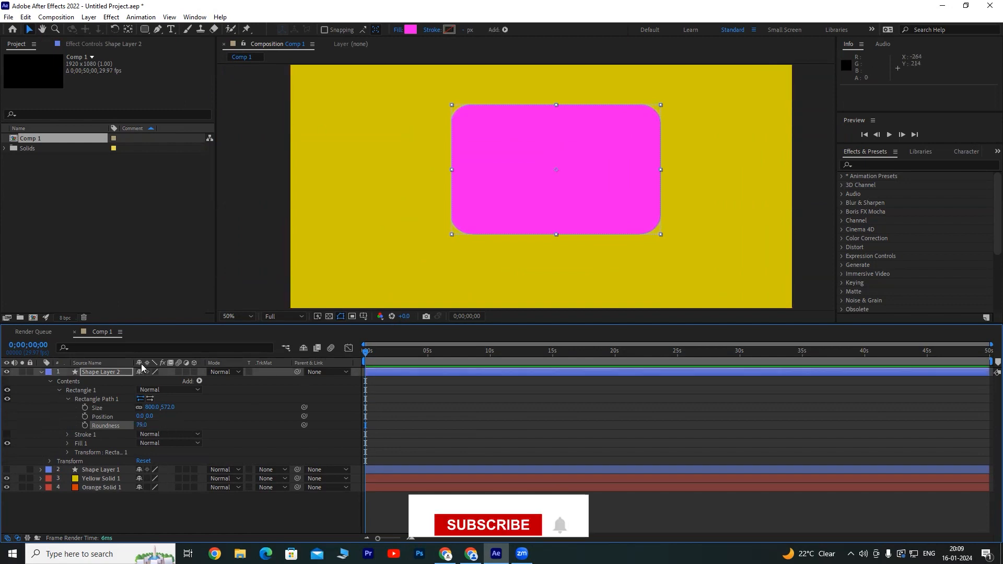
Try lowering the rectangle path to a vertical position of about 25, undo the move, and check the stroke properties.
left_click_drag(149, 416, 244, 416)
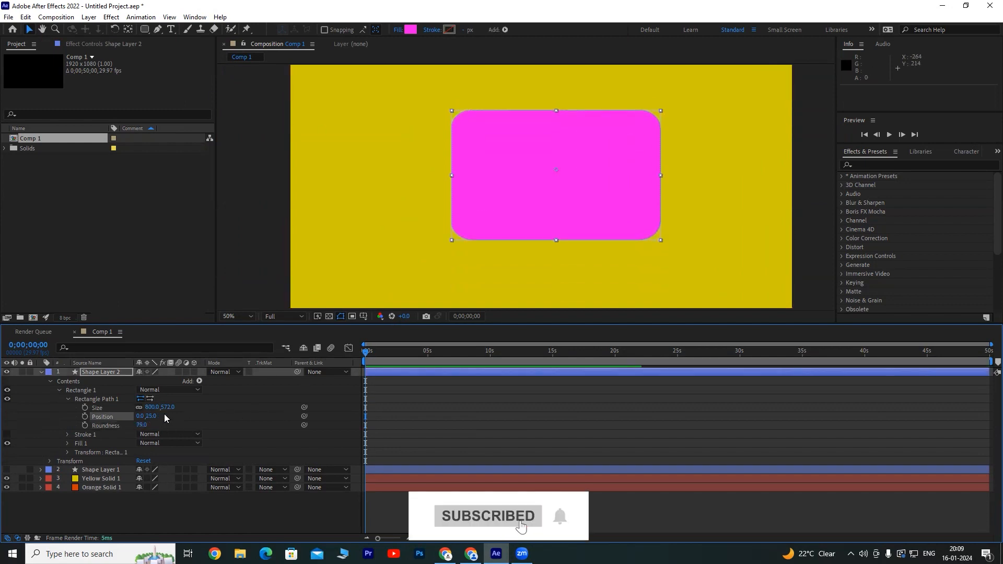
key("ctrl+z")
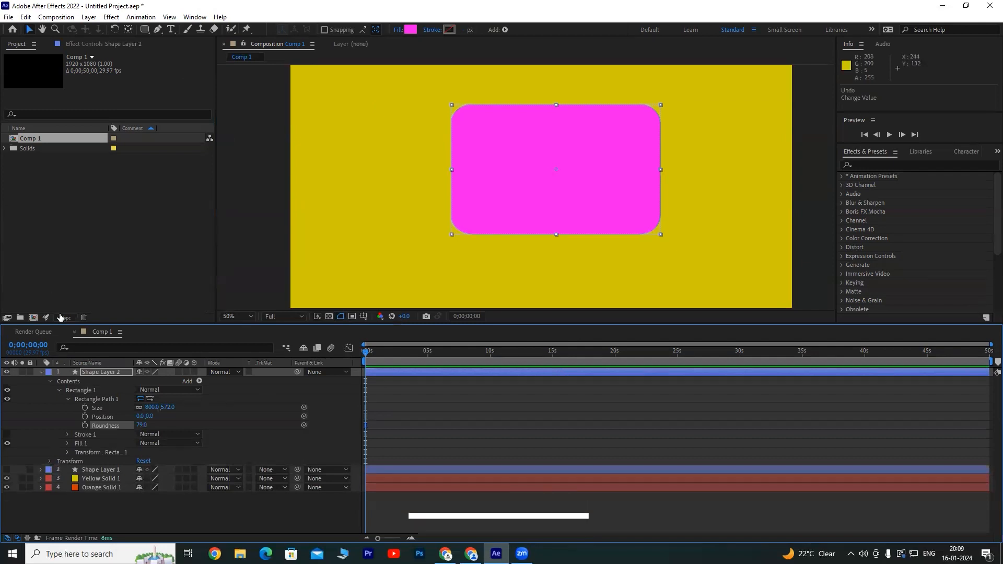
left_click(69, 400)
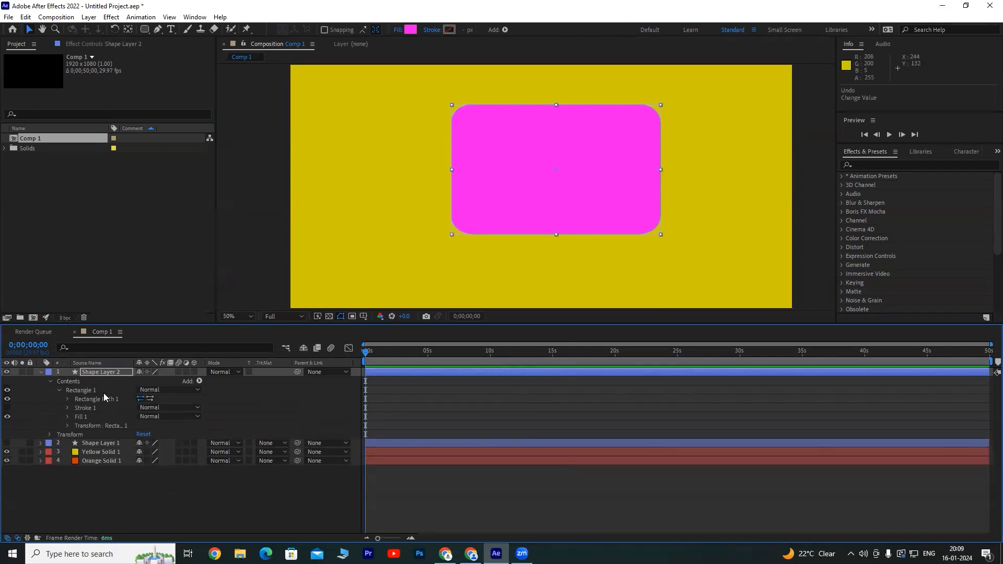
left_click(68, 410)
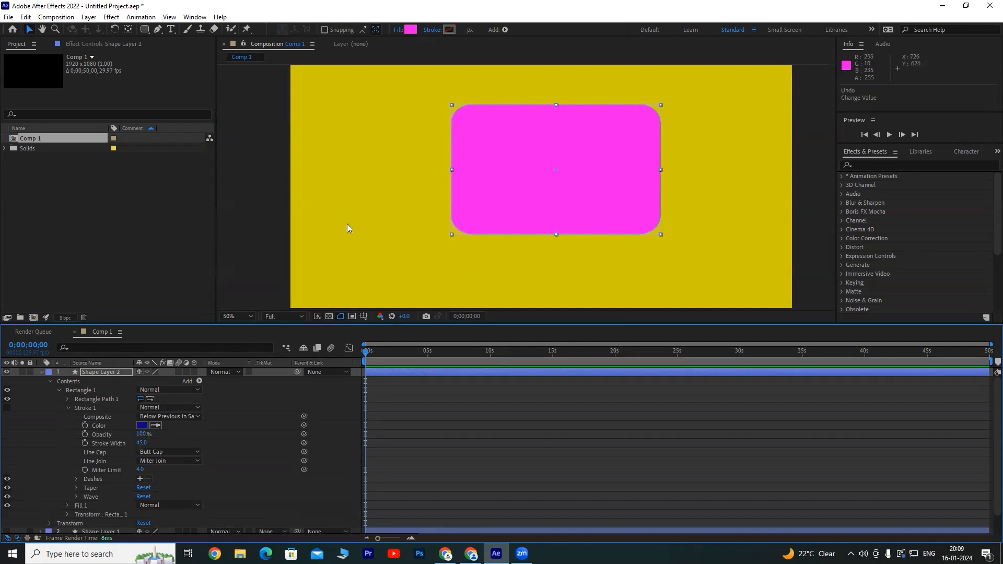
left_click(67, 408)
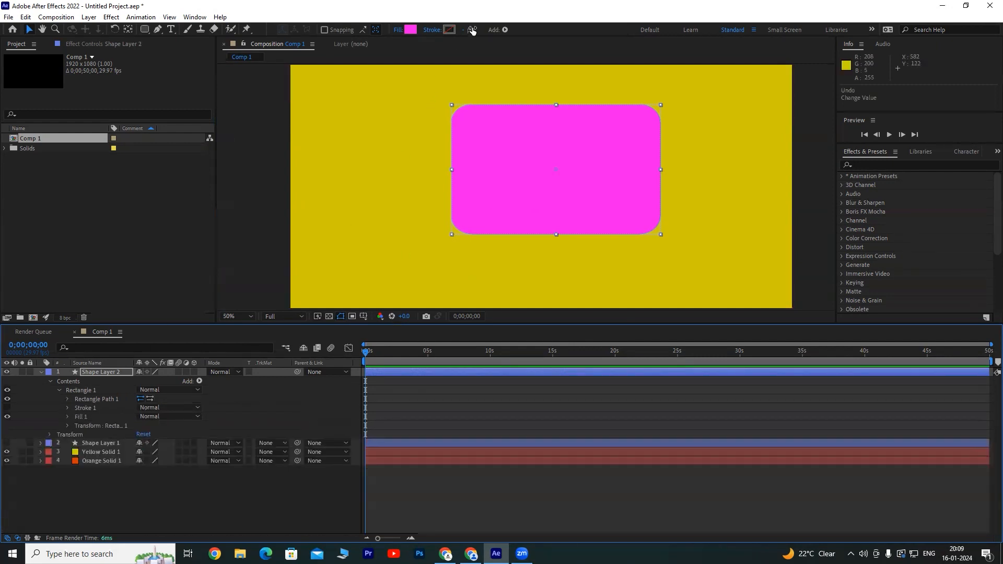
Give the rectangle a dark blue stroke (08256E) and set the stroke width to 18 px.
left_click(449, 29)
left_click(324, 358)
left_click(346, 368)
mouse_move(339, 350)
left_mouse_down()
mouse_move(309, 299)
mouse_move(363, 369)
left_mouse_up()
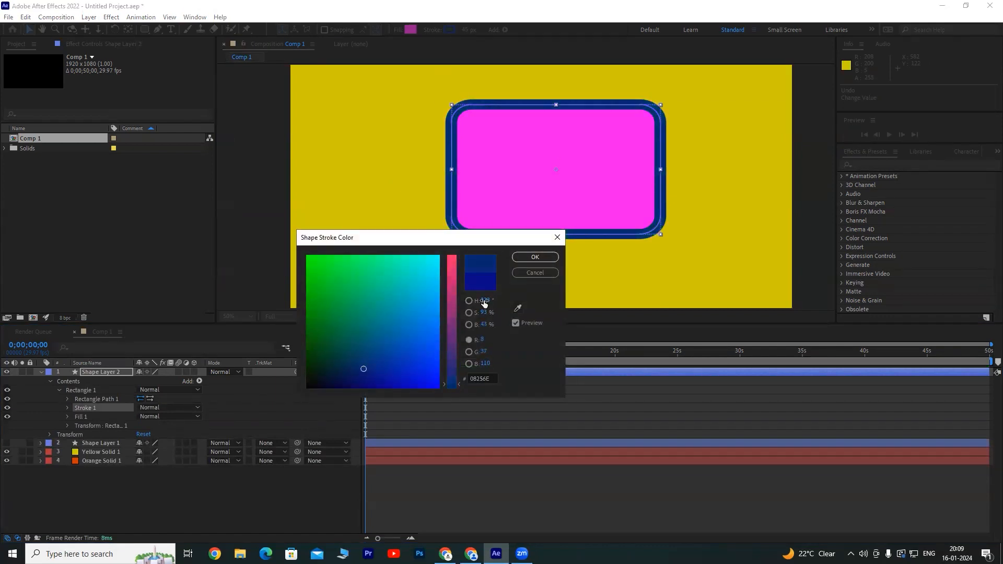
left_click(534, 257)
left_click_drag(464, 30, 450, 30)
left_click(270, 499)
key("period")
key("comma")
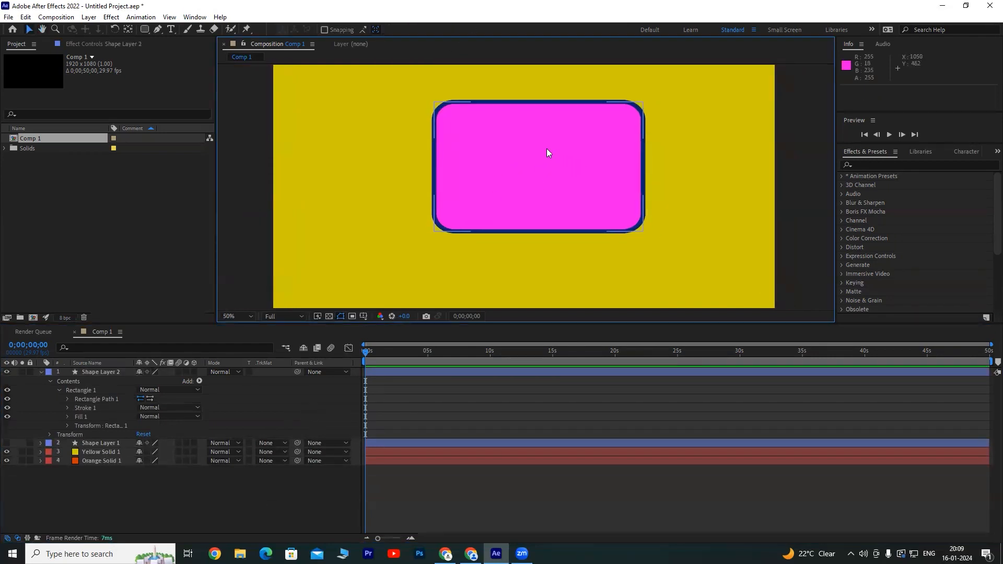
Change the rectangle's stroke colour to the brighter blue 081D93 and set its stroke width to 16.
left_click(68, 408)
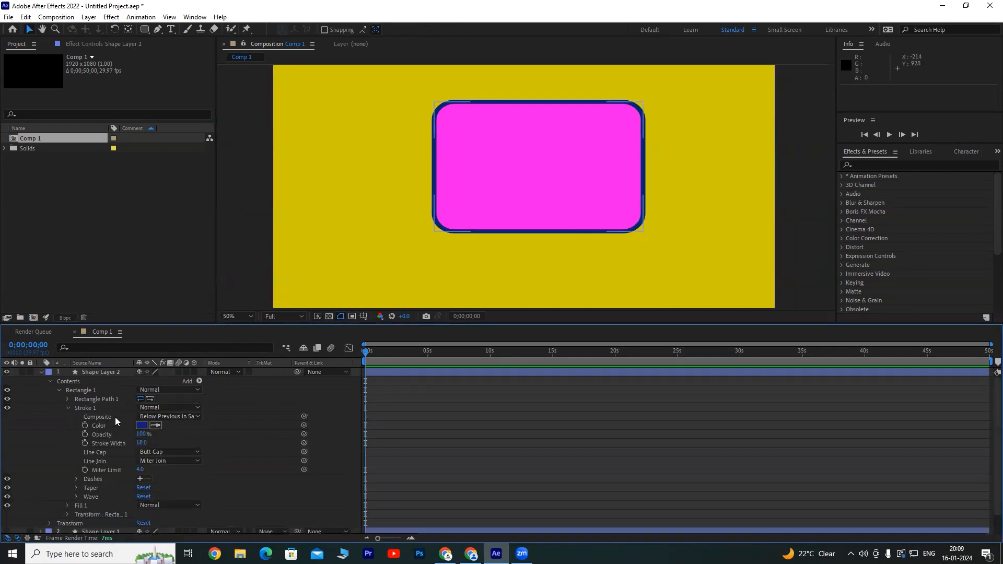
left_click(68, 399)
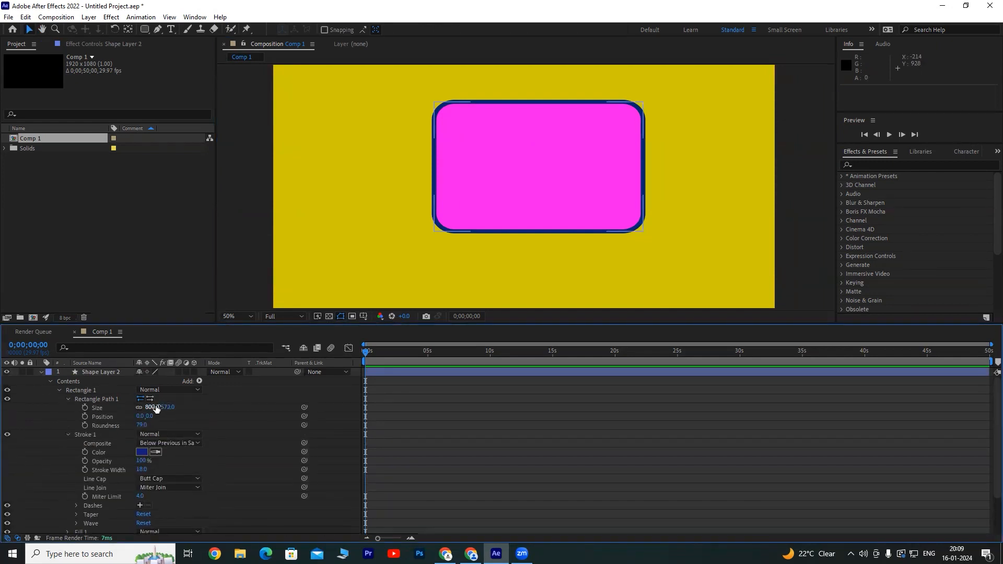
left_click(68, 398)
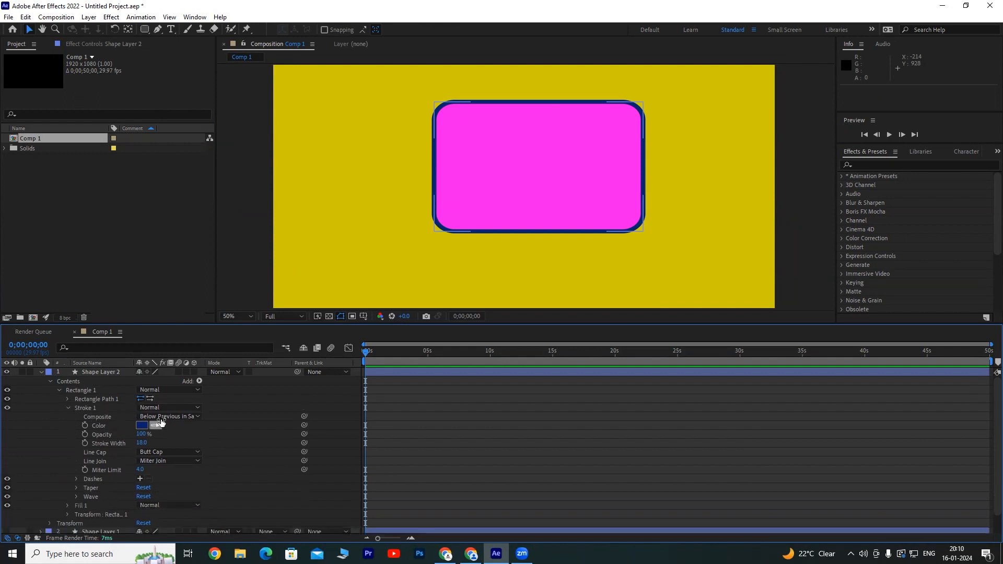
left_click(141, 425)
mouse_move(331, 376)
left_mouse_down()
mouse_move(354, 336)
mouse_move(308, 376)
mouse_move(314, 281)
mouse_move(371, 371)
mouse_move(383, 373)
left_mouse_up()
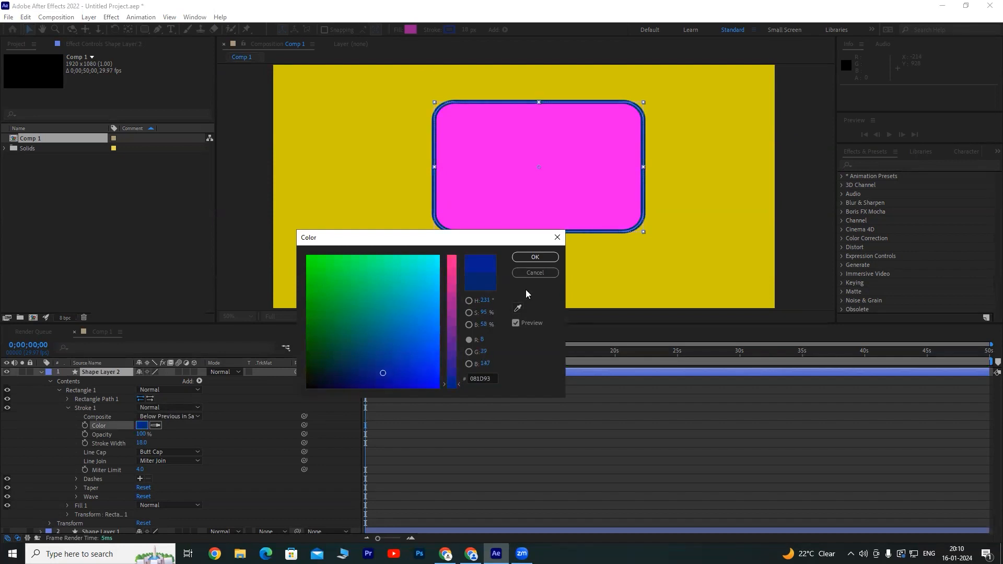
left_click(535, 257)
mouse_move(141, 434)
left_mouse_down()
mouse_move(84, 426)
mouse_move(210, 426)
left_mouse_up()
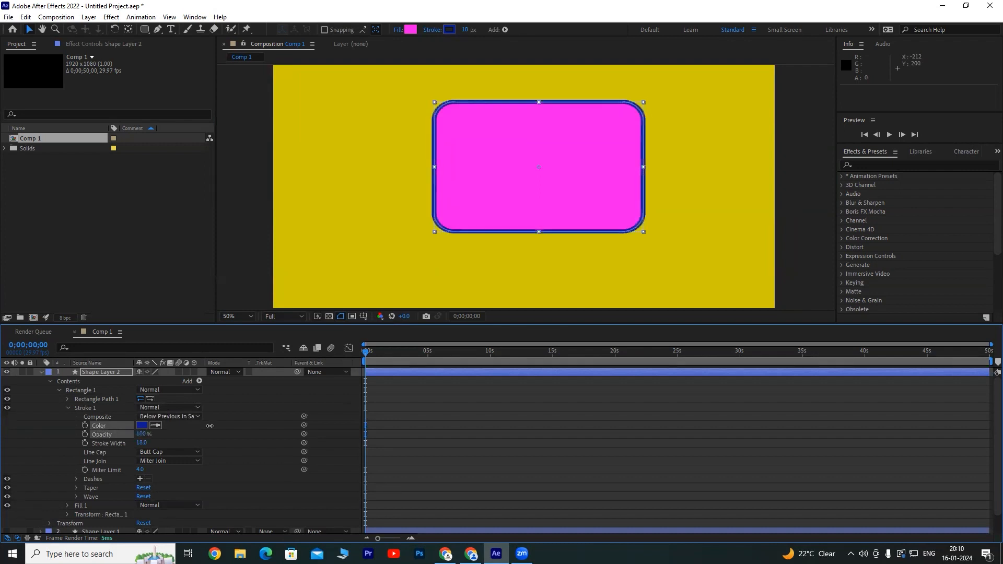
mouse_move(142, 444)
left_mouse_down()
mouse_move(180, 440)
mouse_move(141, 443)
left_mouse_up()
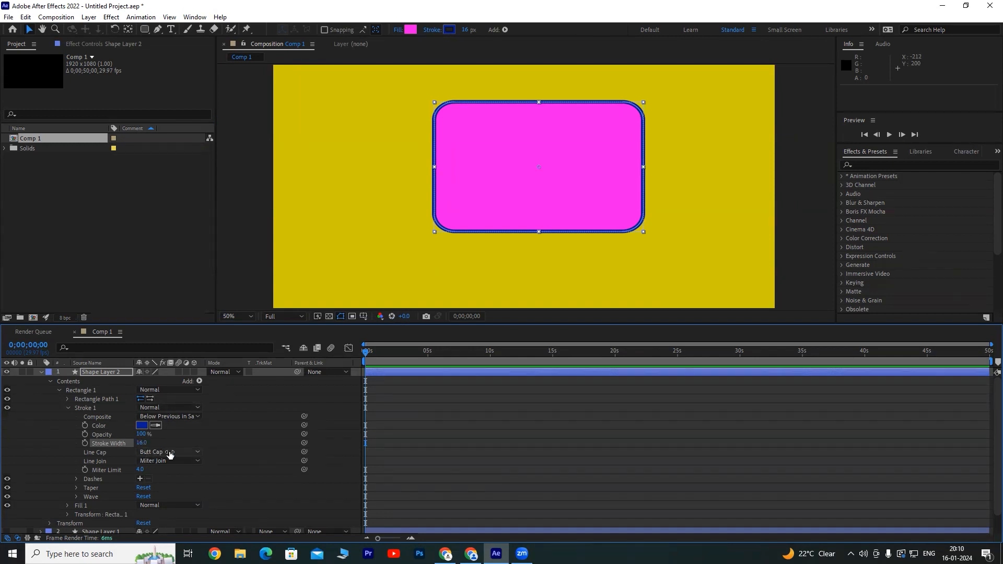
Try Round Cap as the stroke's line cap, and set it back to Butt Cap.
left_click(167, 453)
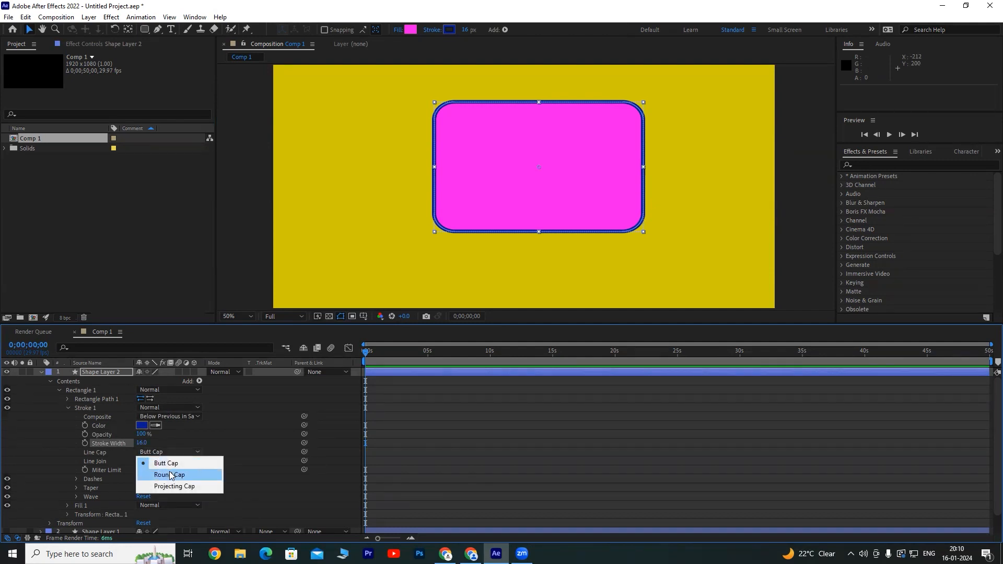
left_click(169, 475)
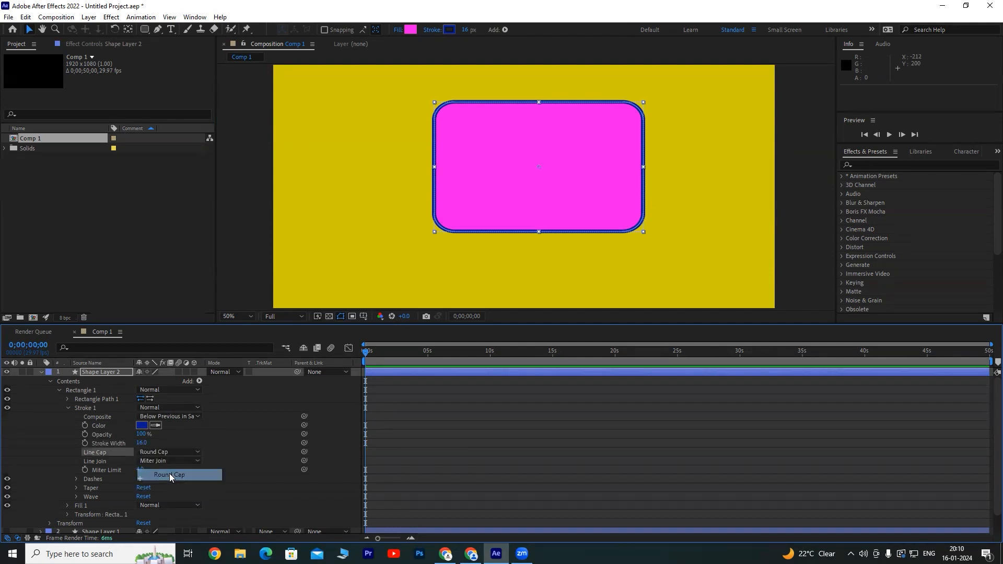
left_click(164, 454)
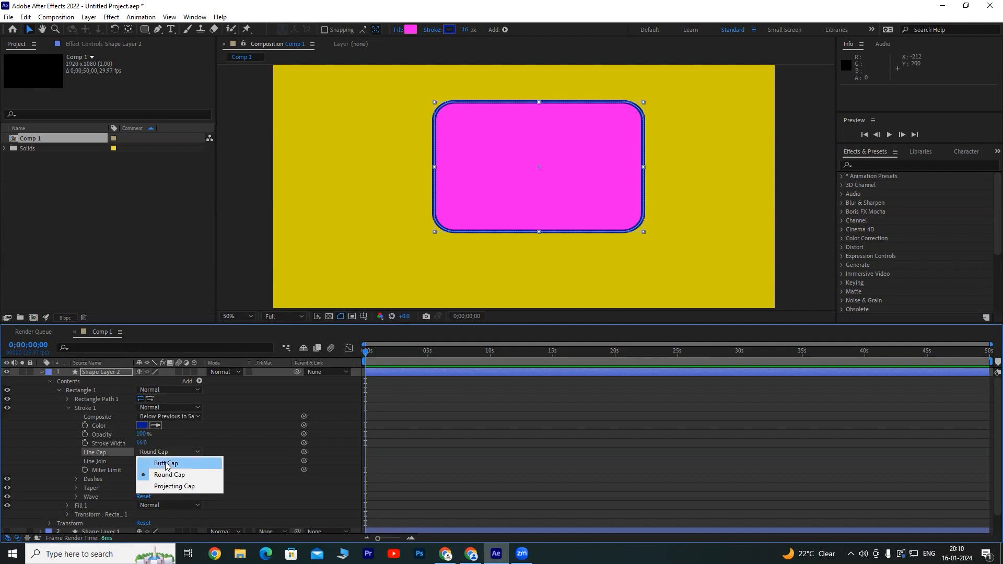
left_click(166, 464)
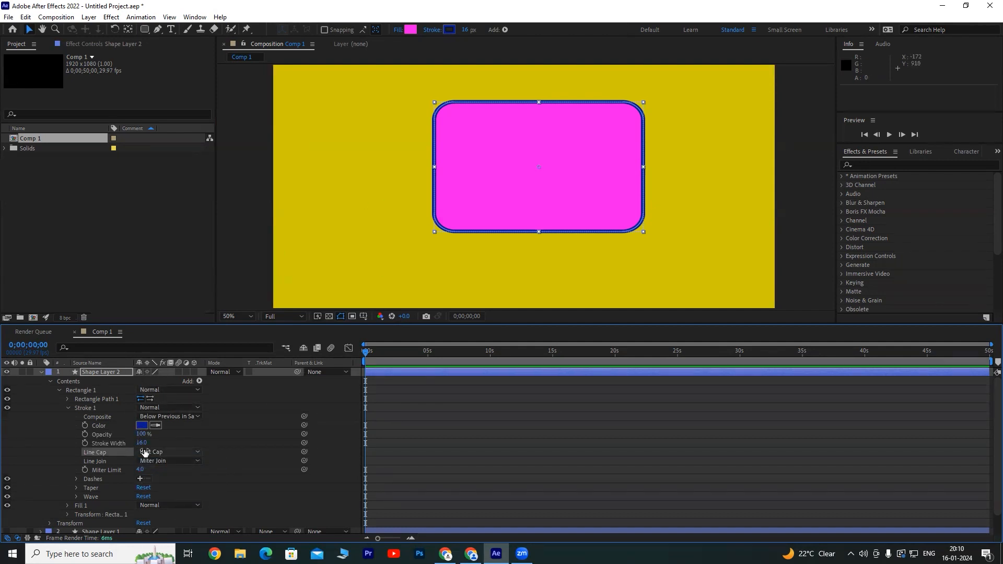
Square off the rectangle's corners by setting its path roundness to 0.
left_click(68, 399)
left_click(142, 425)
type("0")
key("Return")
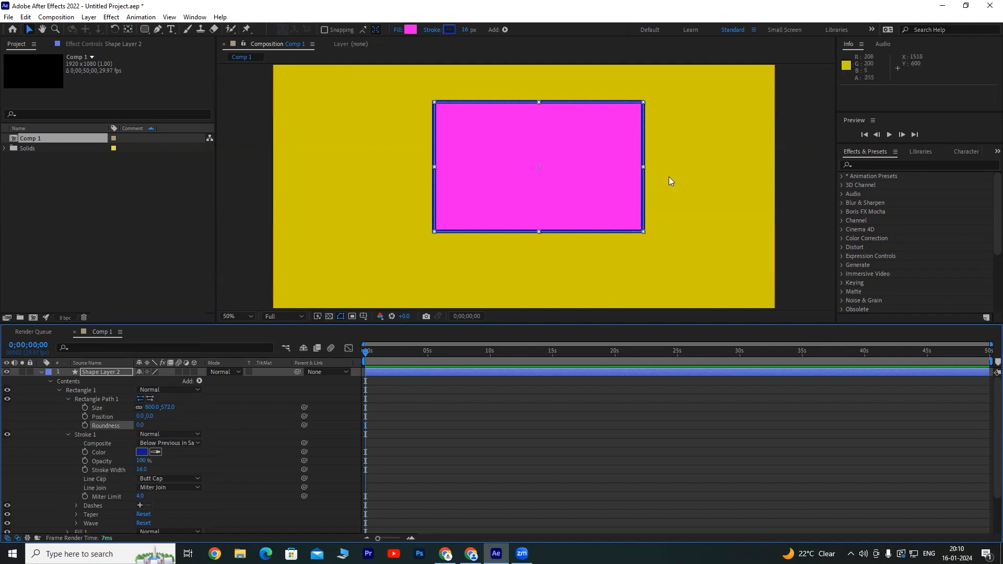
Set the stroke's line cap to Round Cap, and try a different miter limit before undoing it.
scroll(635, 96, "up", 6)
scroll(694, 131, "down", 6)
scroll(707, 143, "up", 6)
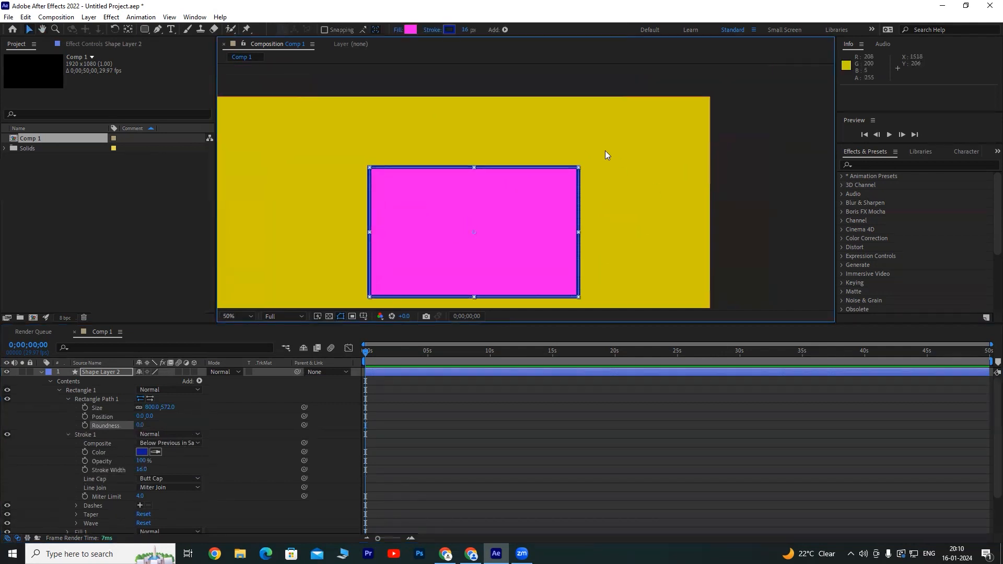
left_click_drag(719, 176, 550, 141)
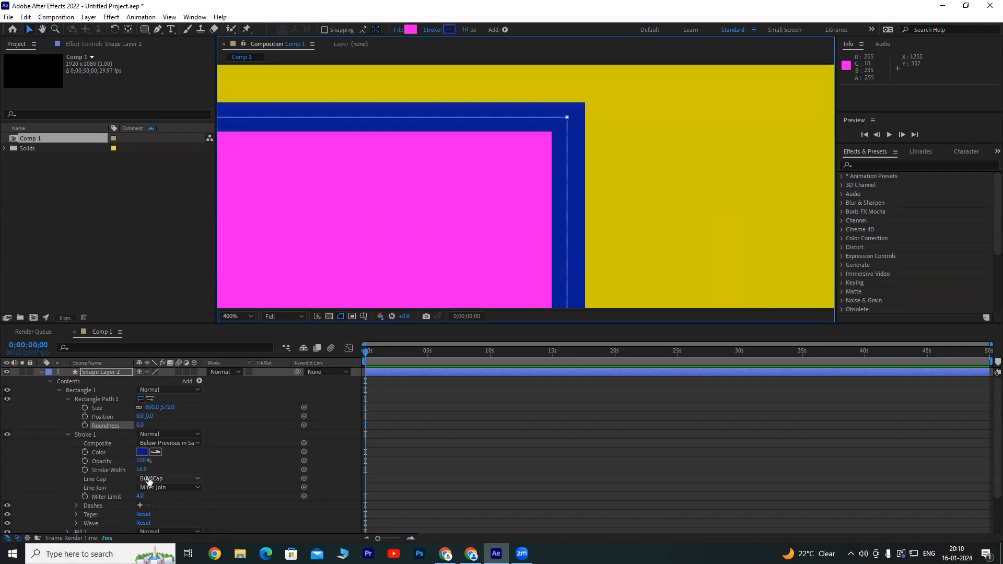
left_click(168, 478)
left_click(174, 501)
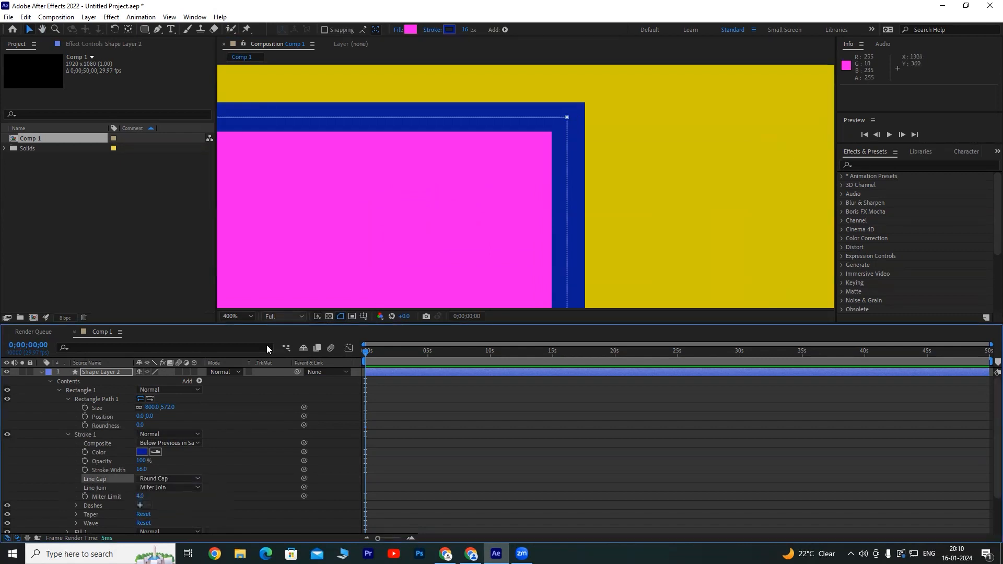
left_click_drag(141, 500, 184, 496)
key("ctrl+z")
Reduce the rectangle's stroke width to 13 and set its path roundness to 18.
mouse_move(140, 470)
left_mouse_down()
mouse_move(168, 470)
mouse_move(135, 470)
left_mouse_up()
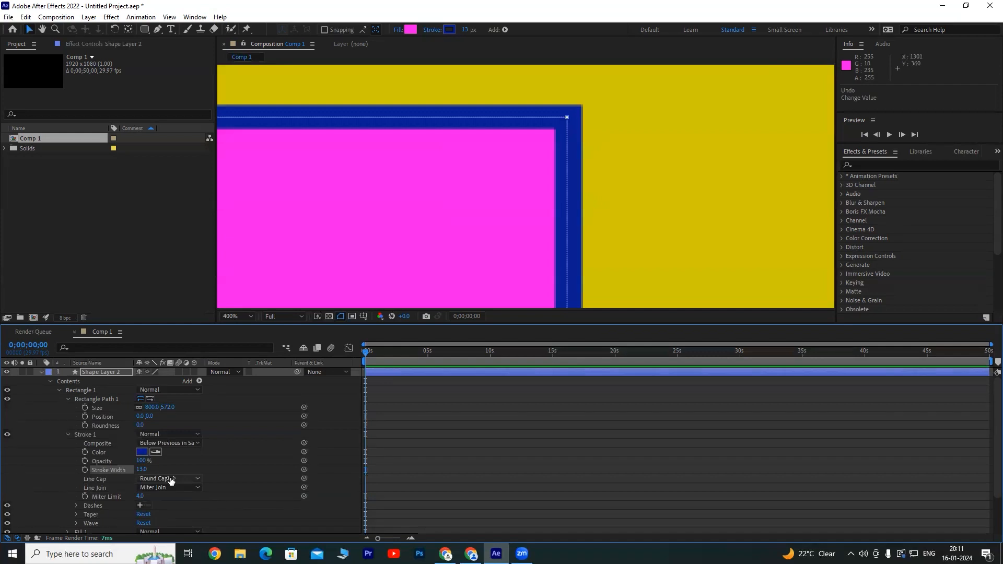
scroll(548, 153, "down", 1)
scroll(546, 168, "up", 1)
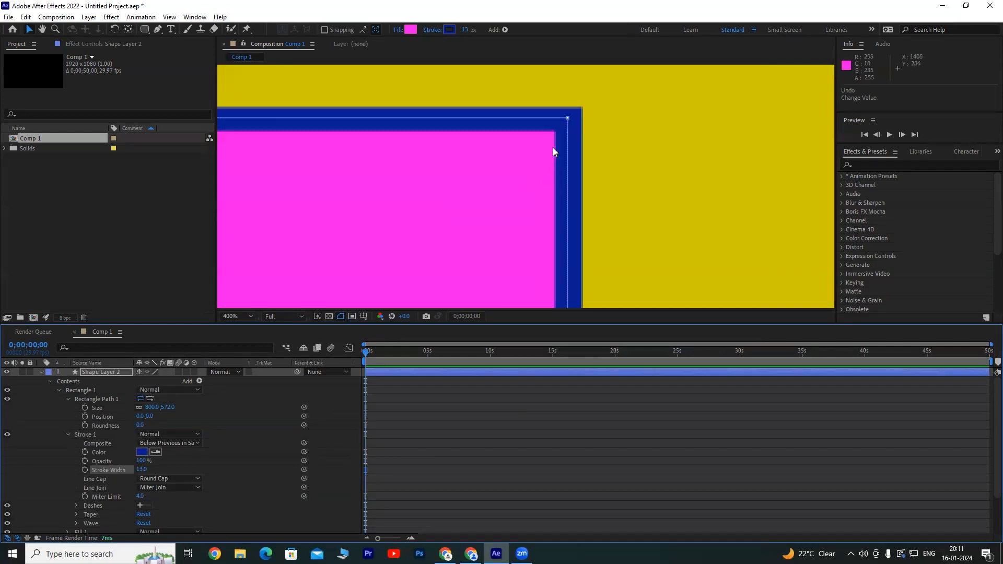
scroll(566, 154, "down", 6)
scroll(542, 177, "up", 6)
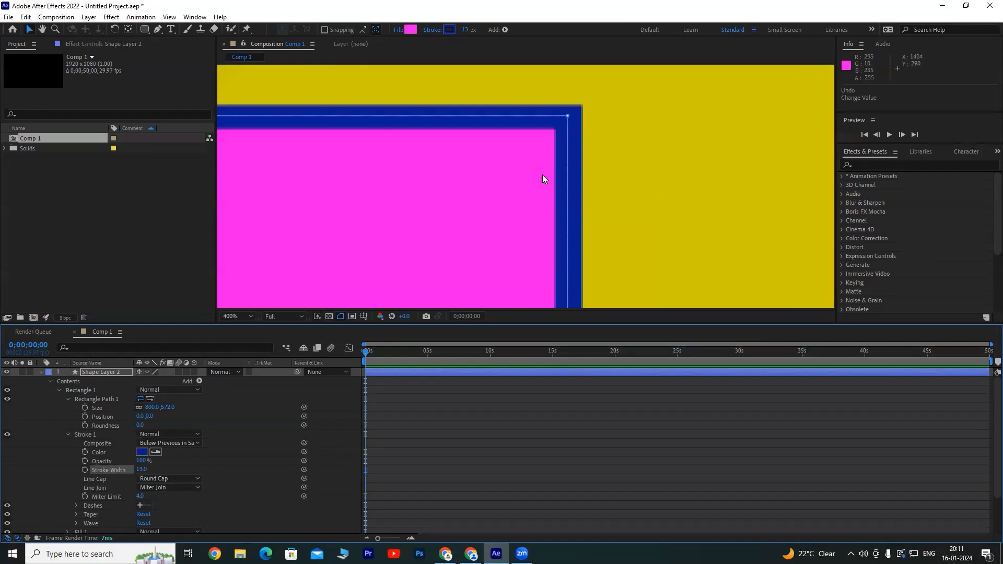
scroll(183, 502, "down", 1)
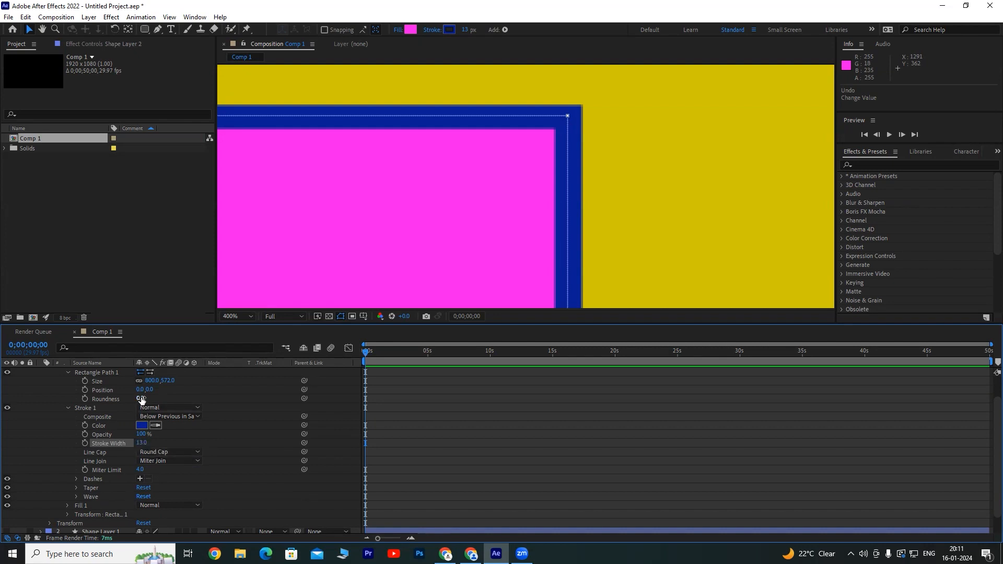
left_click_drag(140, 397, 152, 398)
Set the stroke's line cap to Butt Cap, and try Round Join as its line join before returning to Miter Join.
left_click(157, 451)
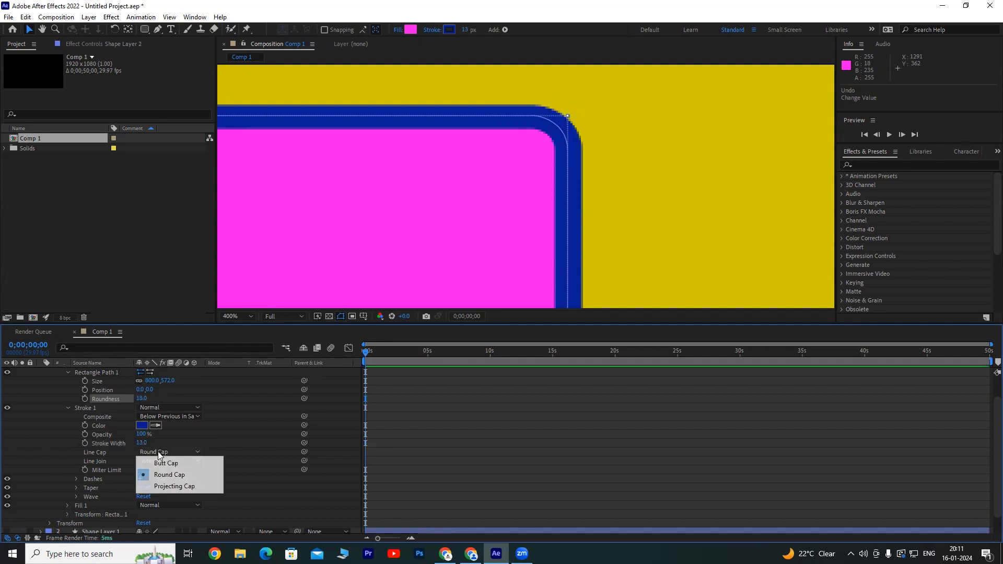
left_click(172, 463)
left_click(166, 461)
left_click(176, 483)
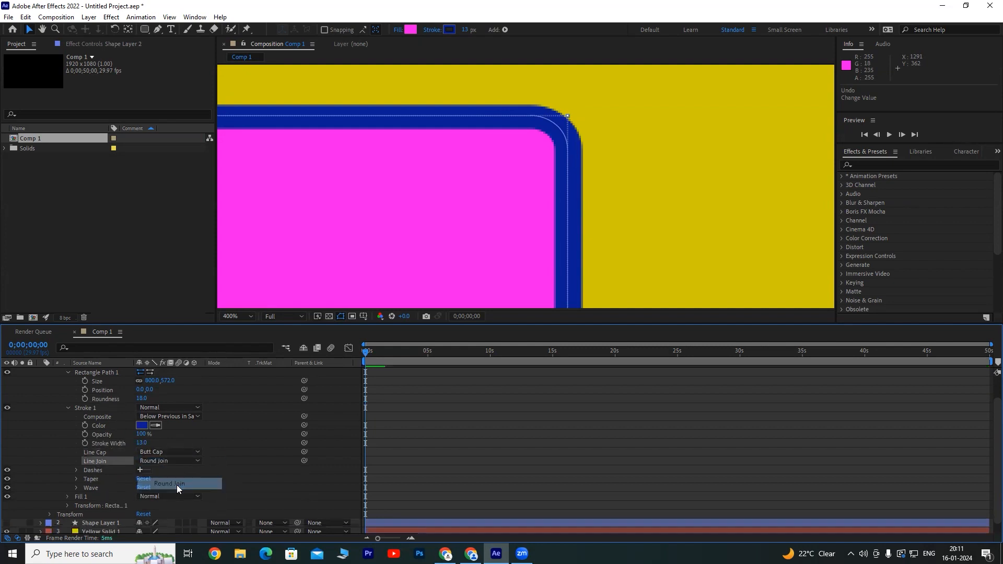
left_click(161, 460)
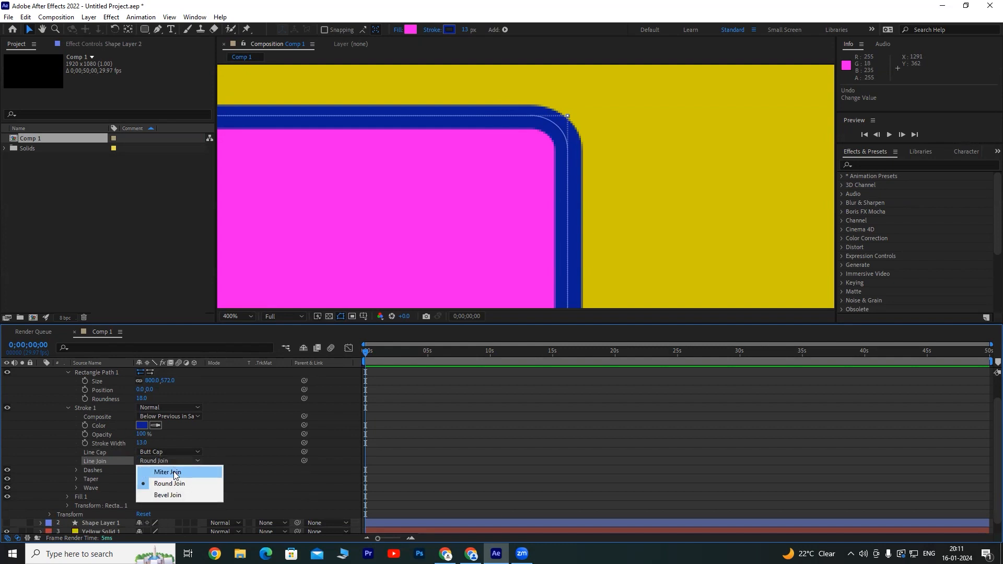
left_click(175, 472)
left_click(168, 452)
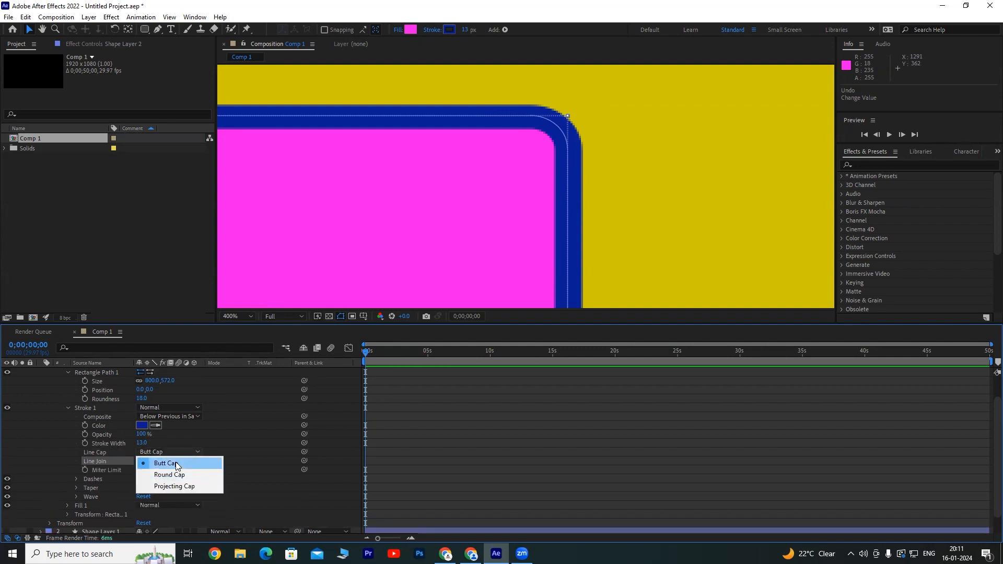
left_click(175, 463)
Add a dash to the rectangle's stroke and set the dash length to 64.
scroll(580, 183, "down", 4)
scroll(541, 187, "up", 2)
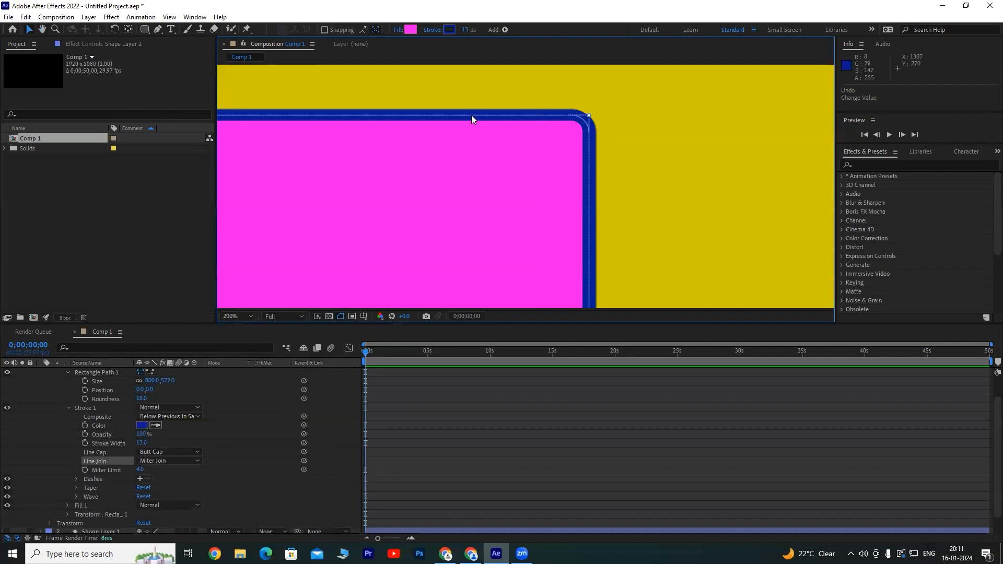
left_click_drag(469, 225, 455, 205)
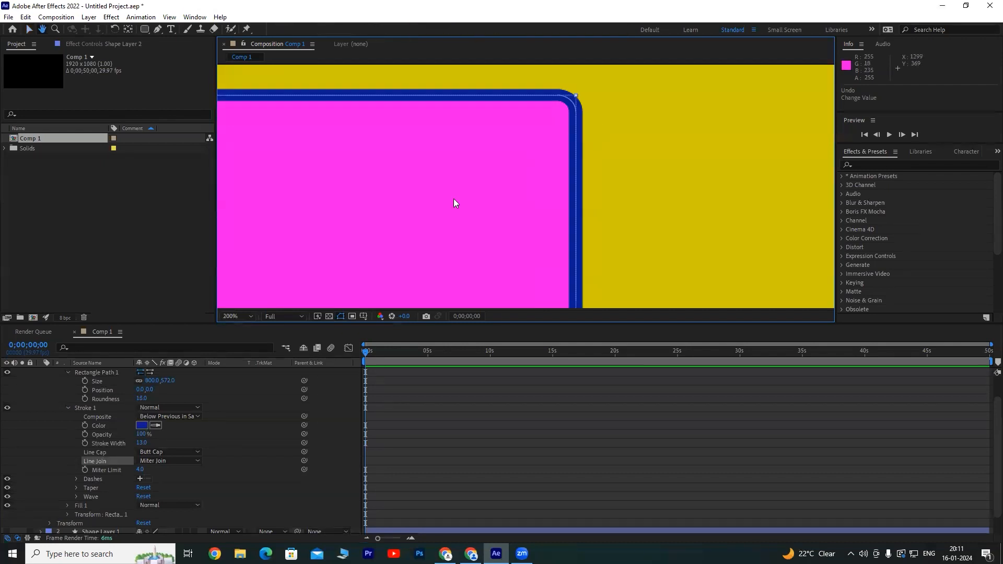
left_click(140, 479)
scroll(553, 175, "down", 2)
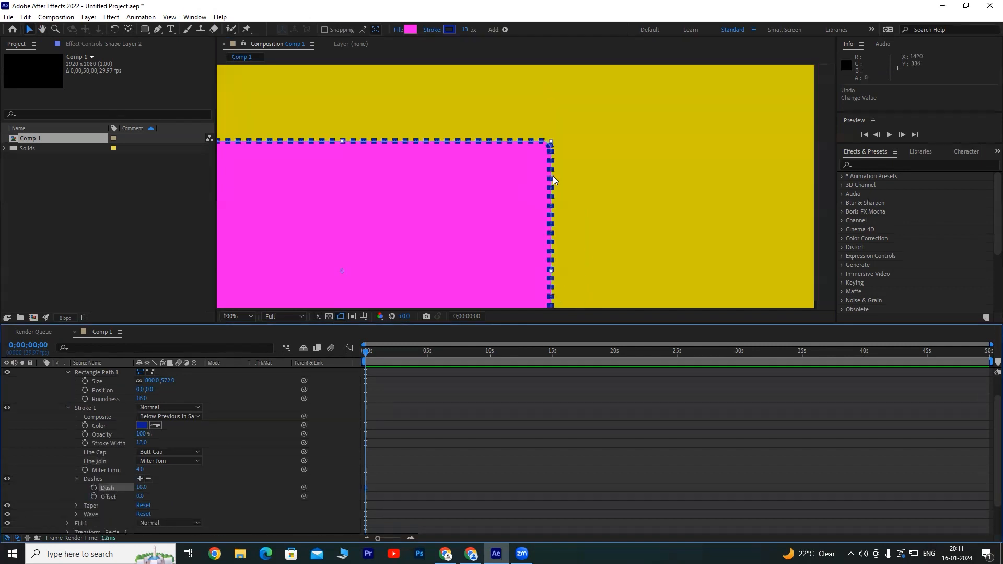
scroll(551, 180, "up", 2)
scroll(199, 487, "down", 1)
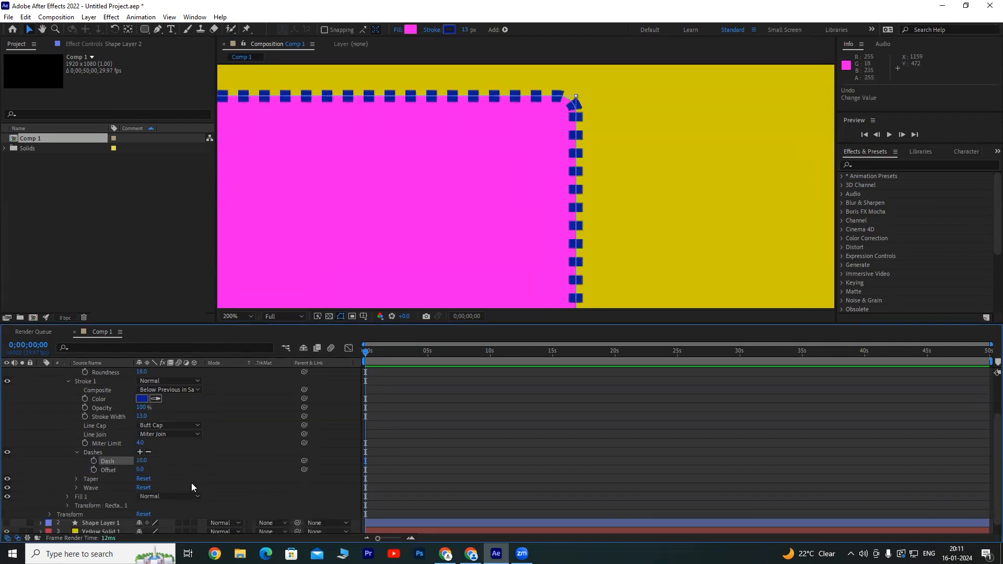
left_click_drag(141, 464, 166, 458)
Set the rectangle's stroke width to 16 and its path roundness to 0.
mouse_move(142, 417)
left_mouse_down()
mouse_move(120, 419)
mouse_move(133, 419)
left_mouse_up()
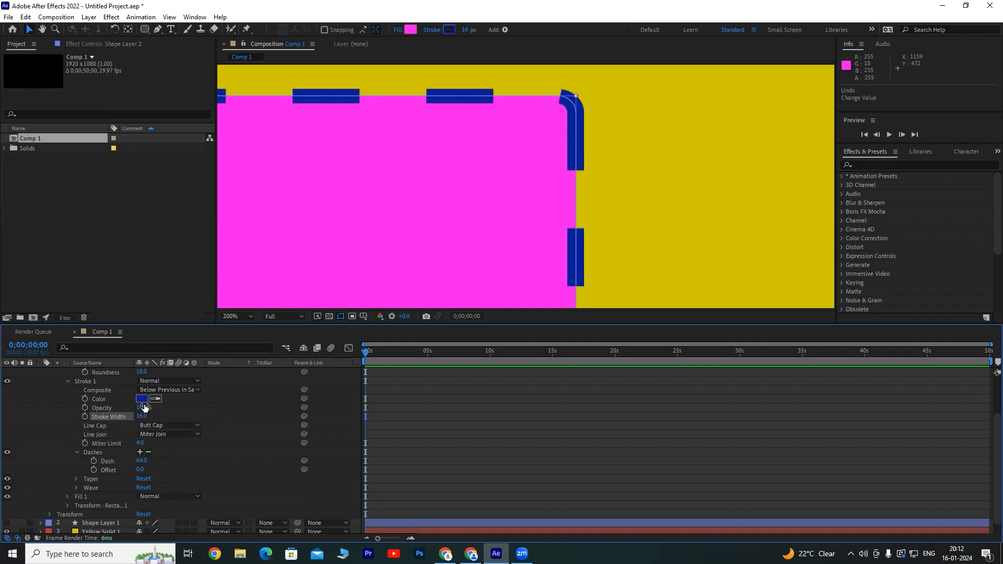
left_click_drag(141, 371, 106, 372)
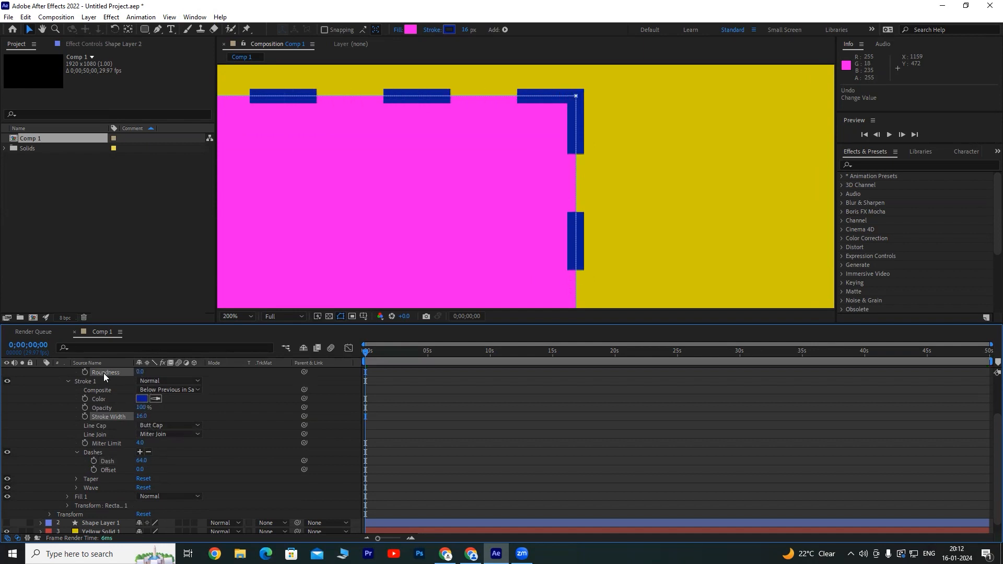
Compare Butt Cap, Round Cap and Projecting Cap on the dashed stroke, and leave the line cap on Round Cap.
left_click(161, 425)
left_click(165, 448)
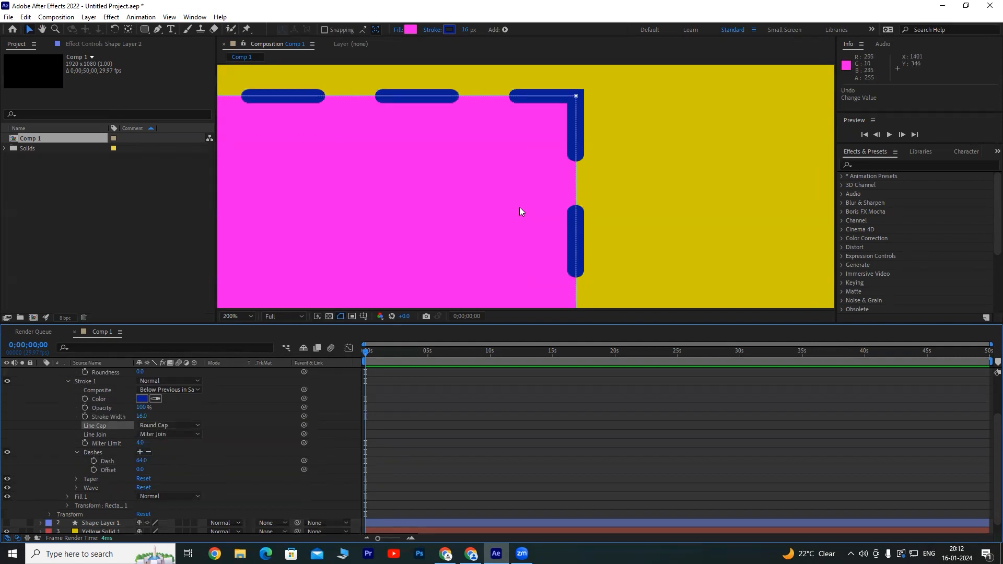
left_click(172, 425)
left_click(175, 437)
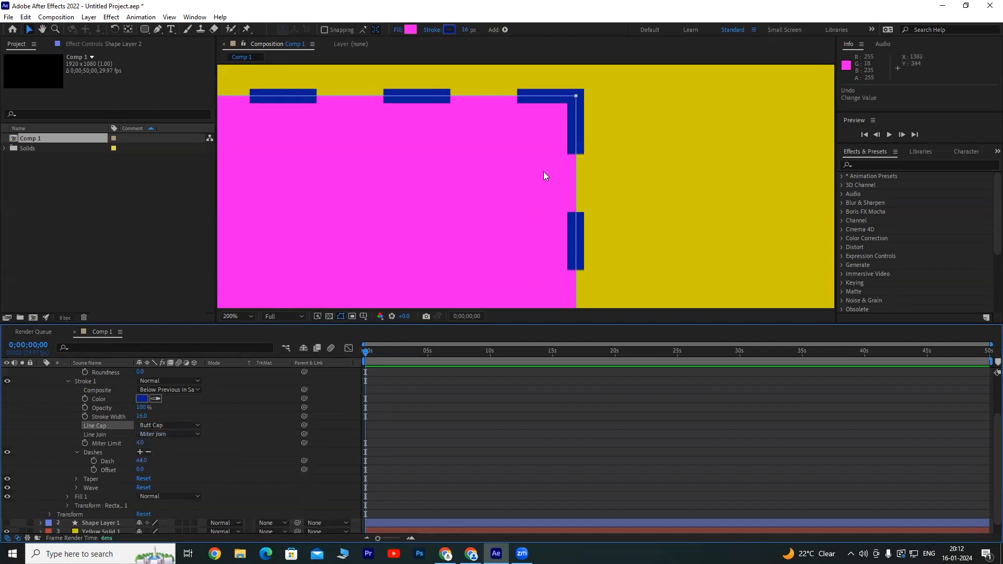
left_click(184, 425)
left_click(178, 447)
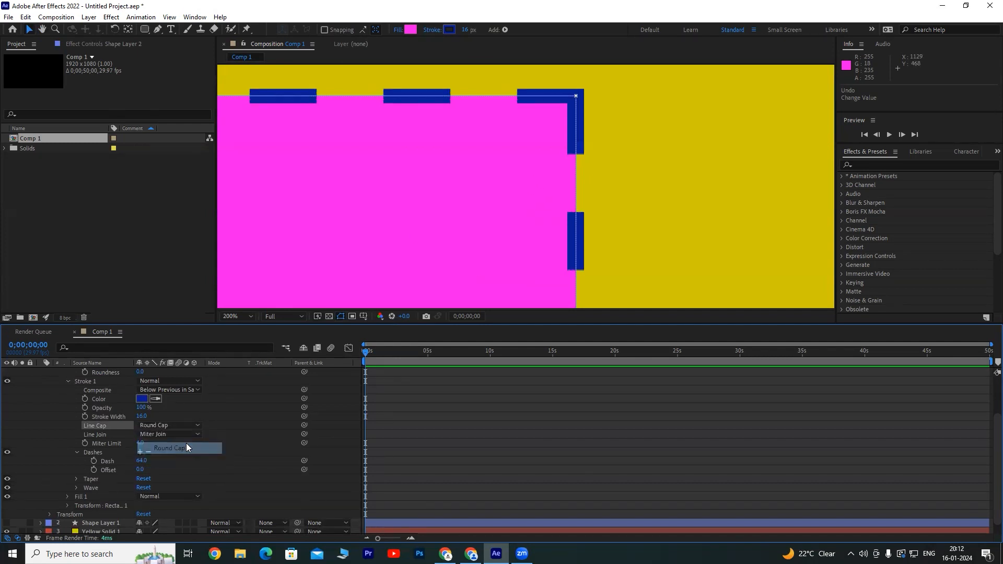
left_click(176, 425)
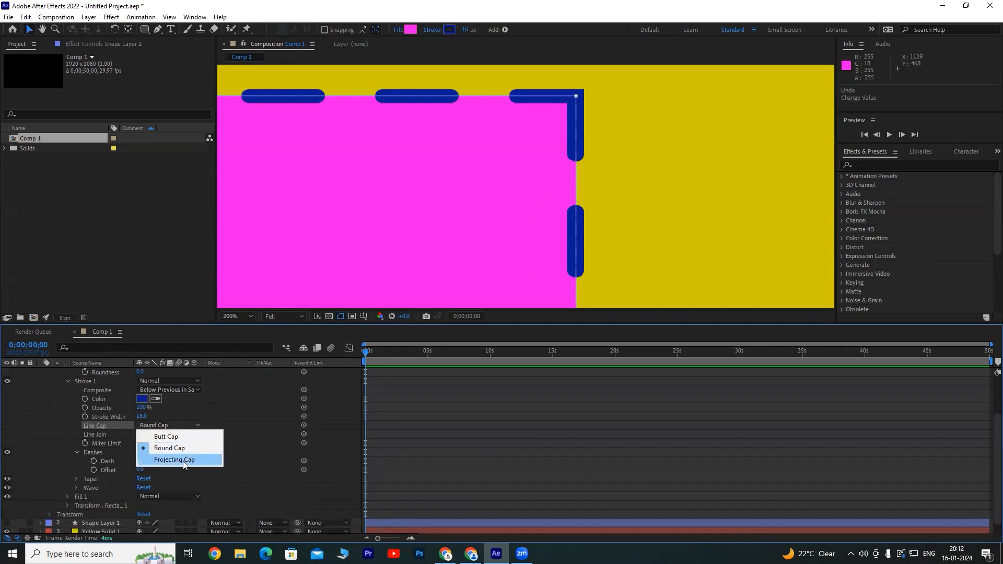
left_click(184, 460)
left_click(175, 425)
left_click(178, 448)
Try Round Join and Bevel Join at the dashed stroke's corner, and set the line join back to Miter Join.
left_click(162, 434)
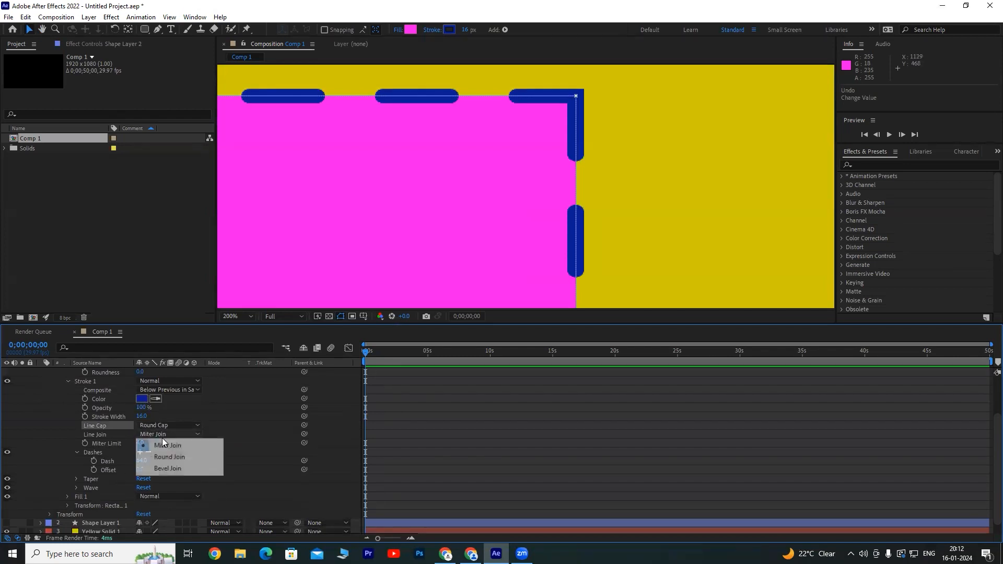
left_click(175, 458)
scroll(593, 96, "up", 3)
scroll(566, 152, "down", 2)
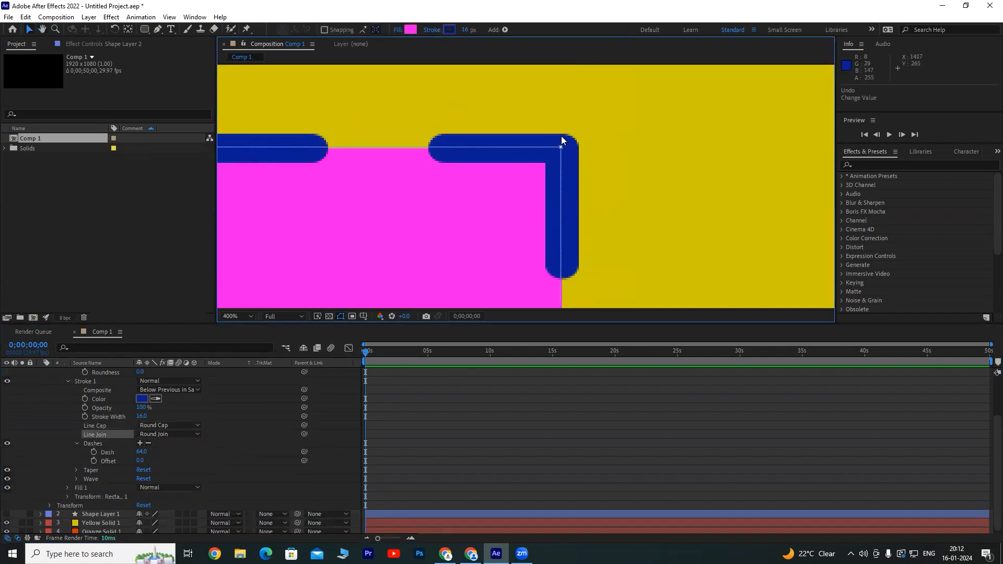
left_click(172, 434)
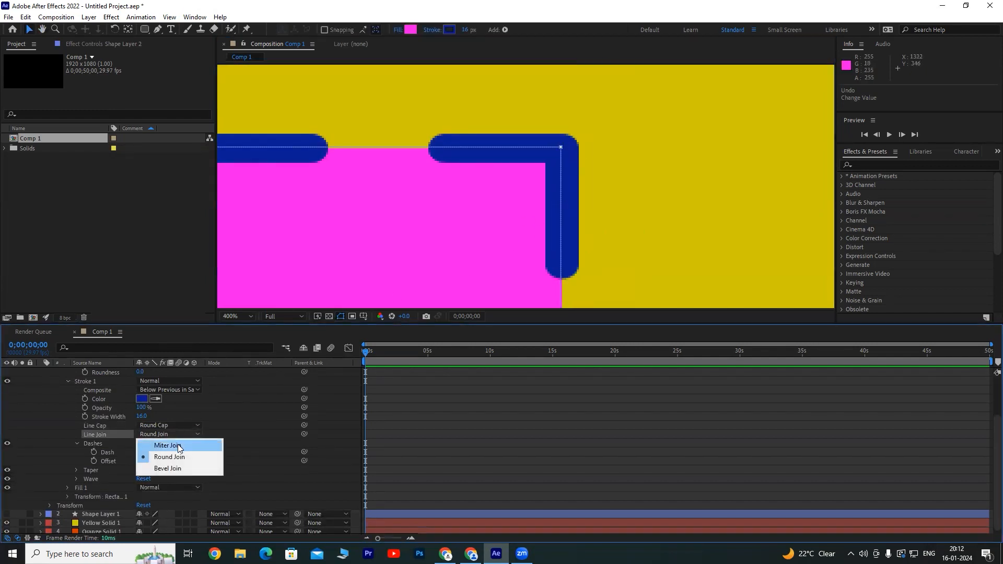
left_click(177, 443)
left_click(178, 435)
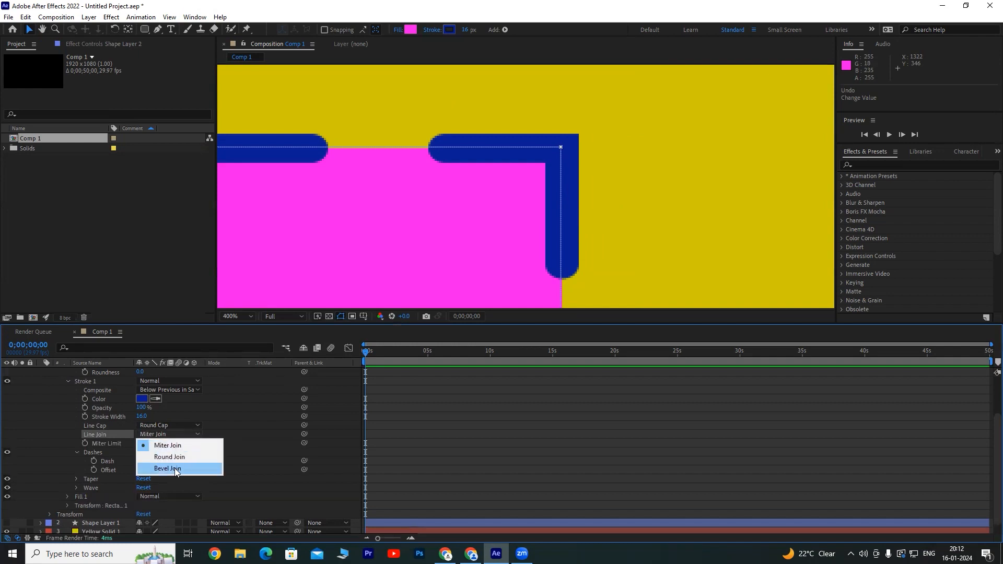
left_click(175, 469)
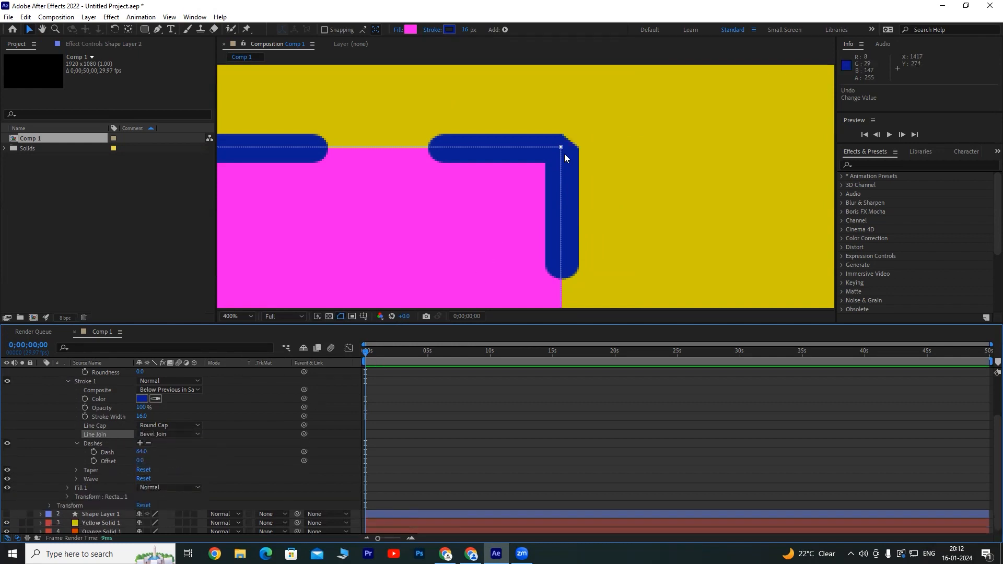
key("period")
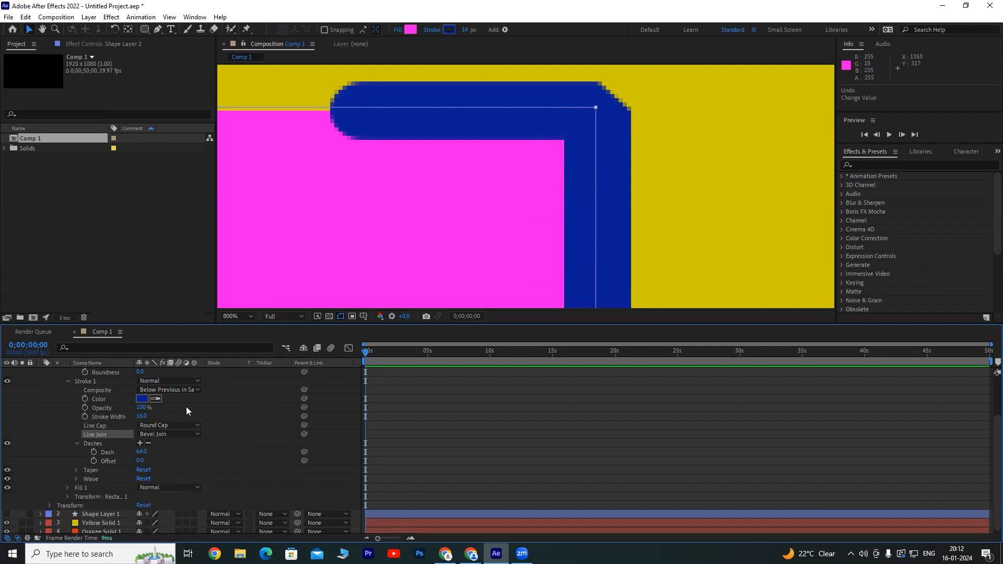
left_click(171, 434)
left_click(181, 447)
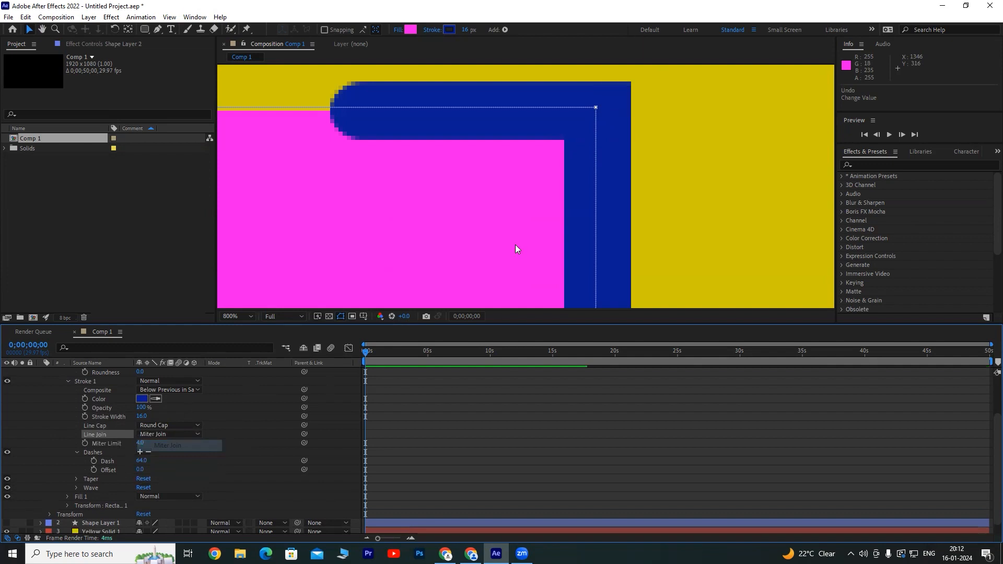
Add a gap value to the stroke's dashes and set the gap to 29.
scroll(514, 202, "down", 6)
left_click_drag(479, 242, 589, 166)
mouse_move(348, 153)
left_mouse_down()
mouse_move(425, 136)
mouse_move(405, 136)
left_mouse_up()
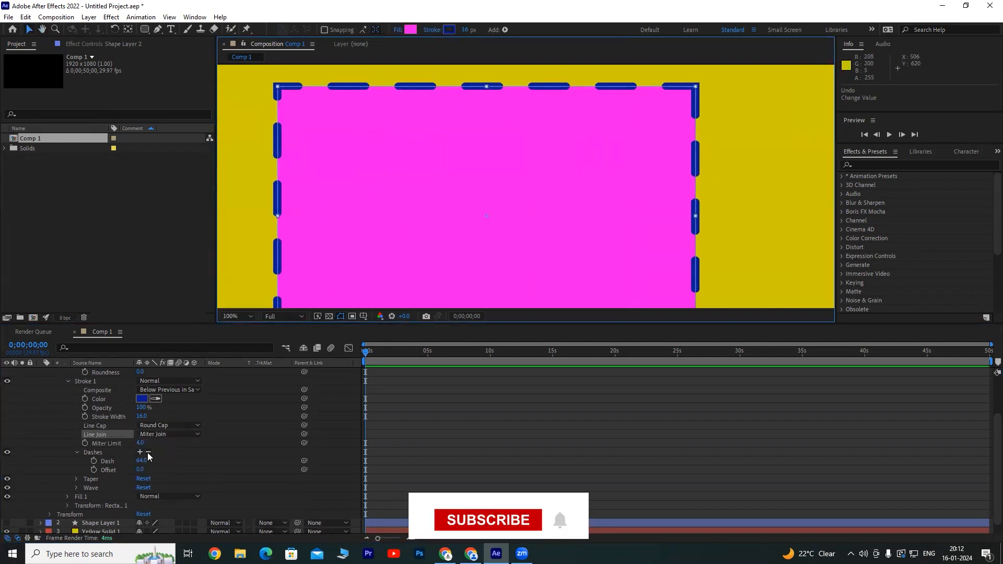
left_click(140, 452)
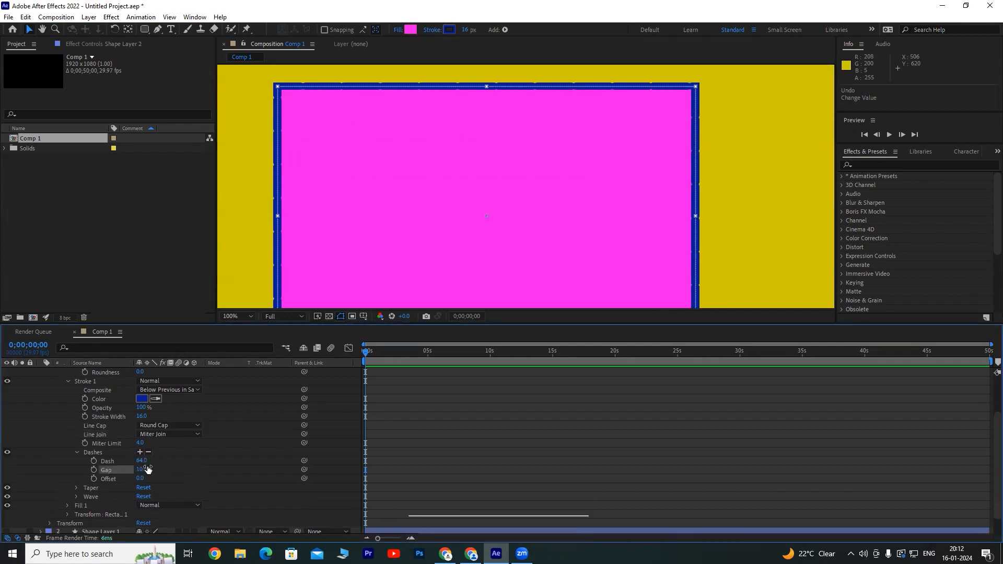
scroll(175, 469, "down", 1)
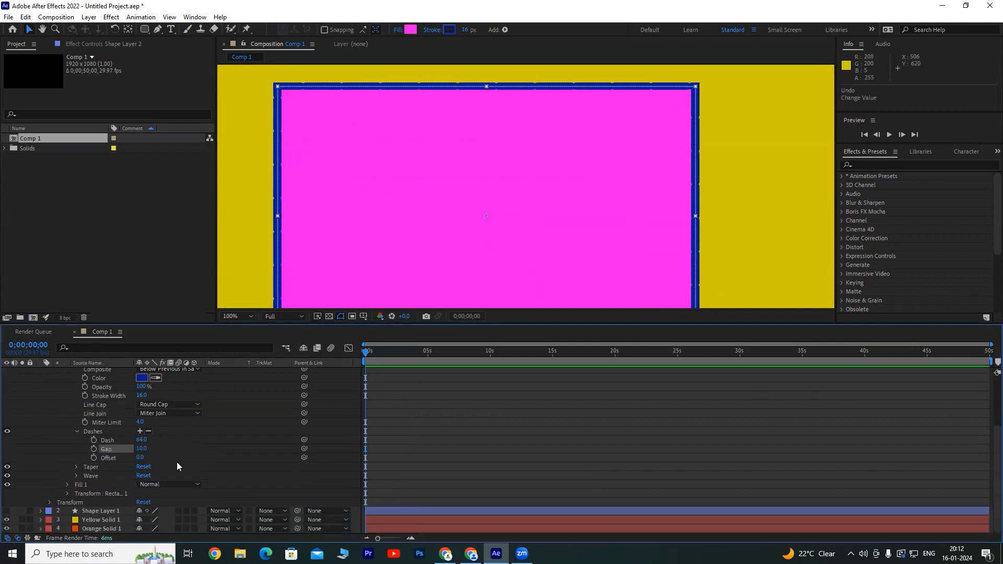
left_click(142, 450)
type("0")
key("Return")
left_click_drag(134, 450, 141, 449)
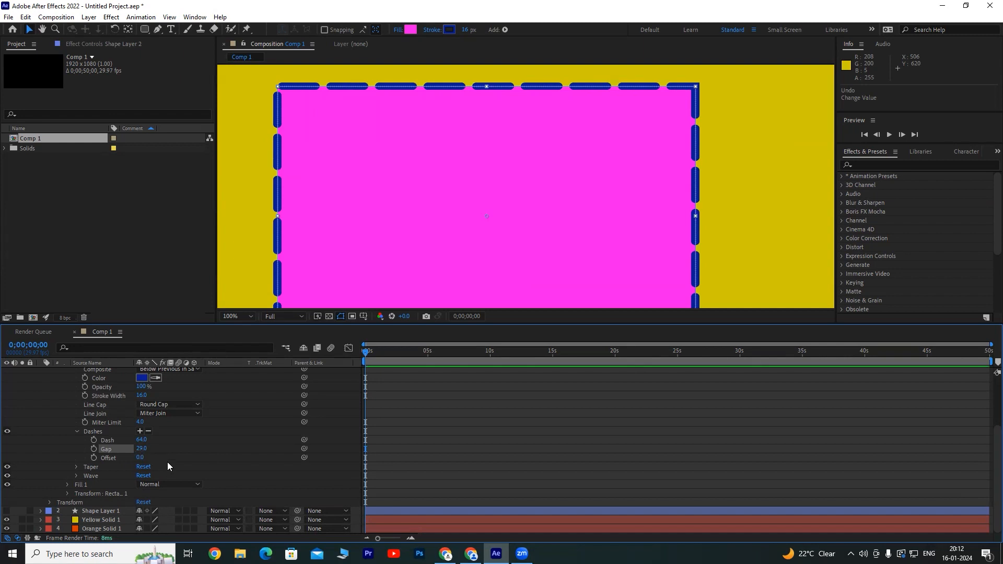
Set the stroke's dash offset to 54 and the dash length to 93, and examine the whole dashed outline.
left_click_drag(143, 457, 165, 454)
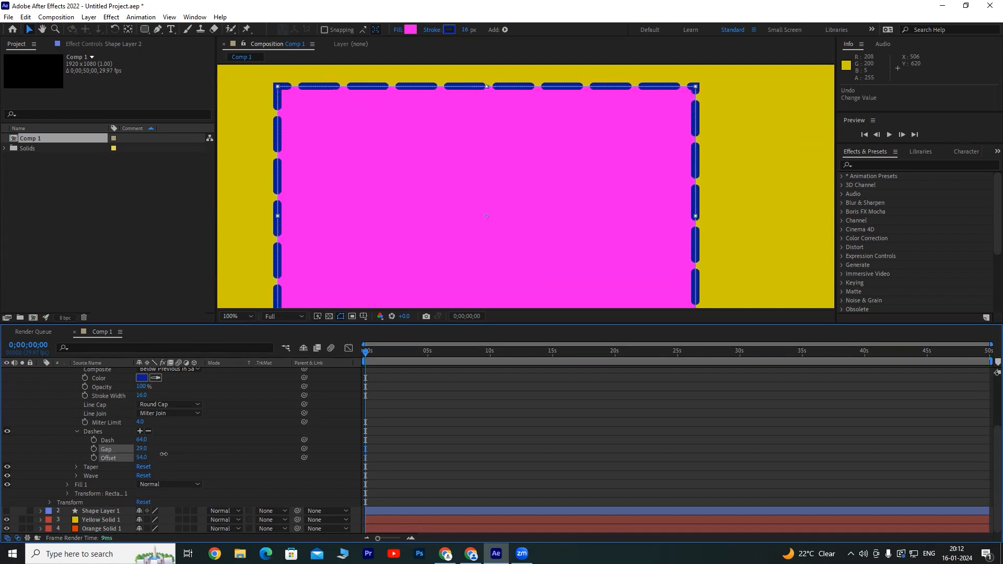
left_click_drag(141, 443, 154, 440)
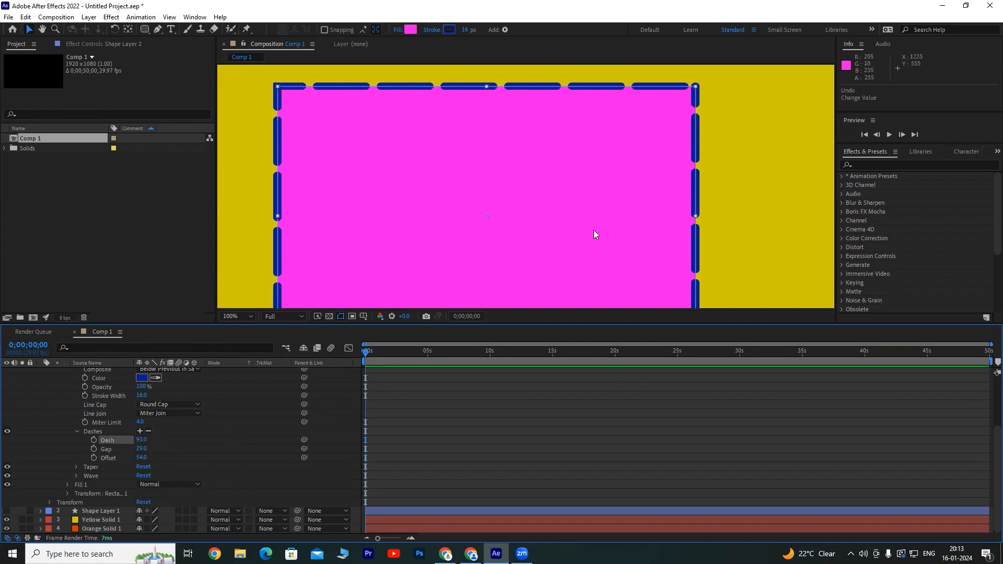
scroll(594, 230, "down", 2)
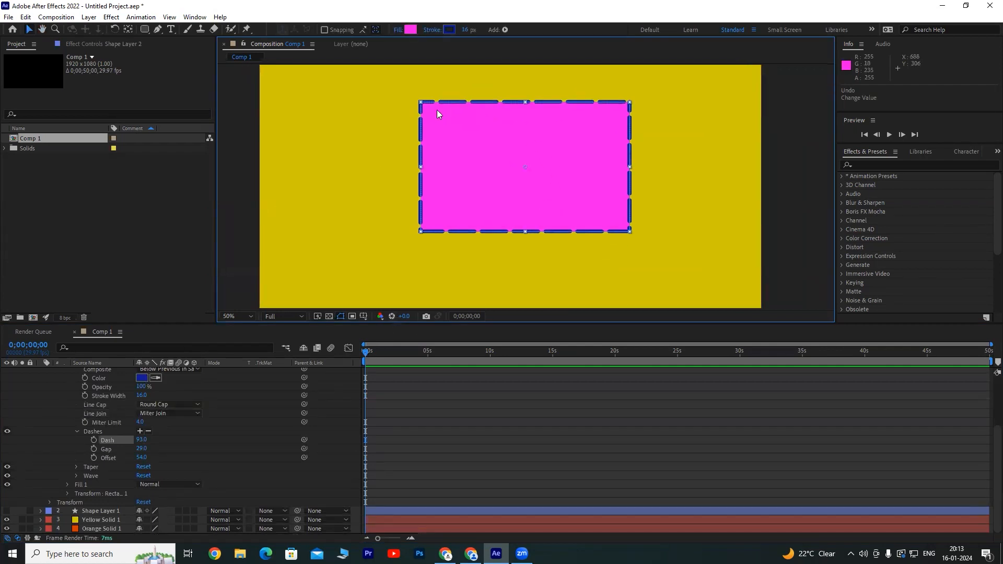
scroll(429, 106, "up", 1)
left_click_drag(459, 134, 459, 176)
scroll(423, 141, "down", 1)
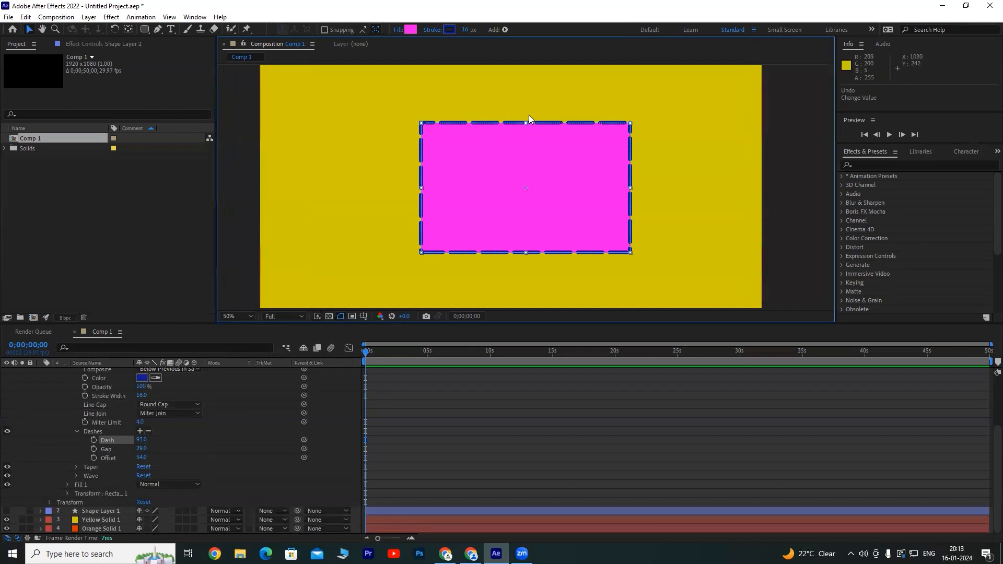
scroll(515, 189, "down", 1)
scroll(510, 195, "up", 1)
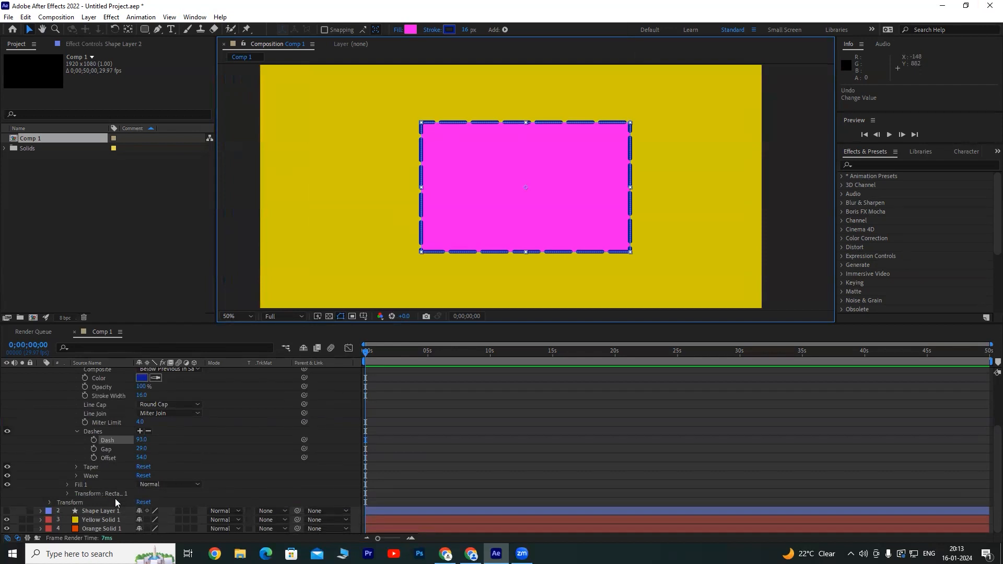
Show the stroke's taper properties and set the taper's start length to 37%.
left_click(76, 467)
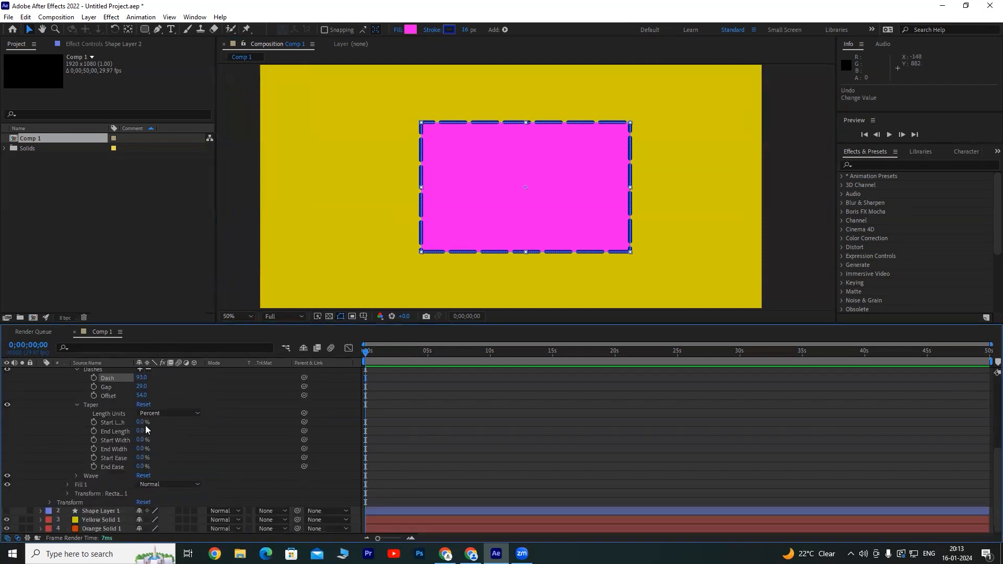
left_click_drag(140, 422, 161, 423)
scroll(653, 182, "up", 1)
scroll(654, 184, "down", 1)
scroll(600, 188, "up", 2)
scroll(569, 216, "down", 2)
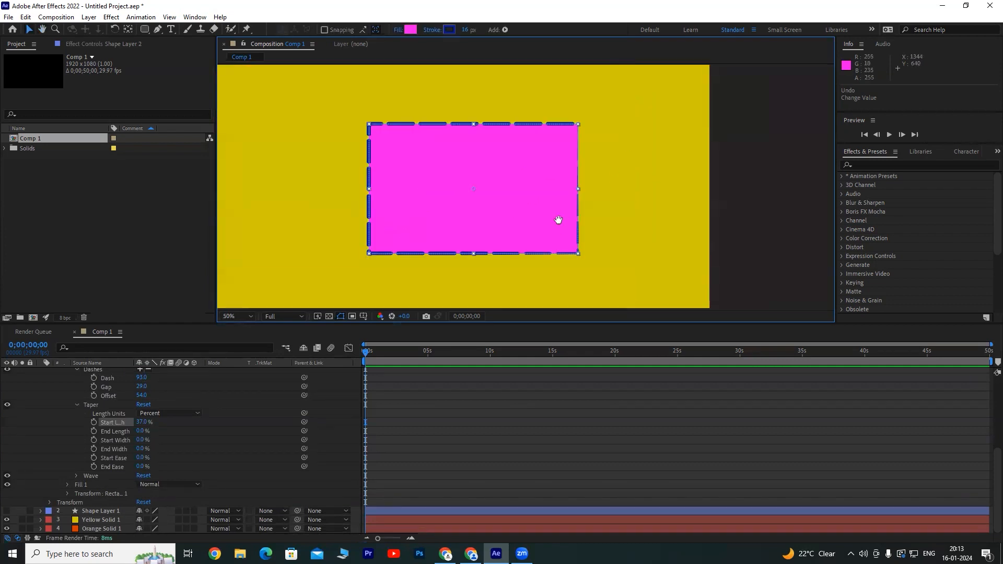
left_click_drag(558, 224, 583, 202)
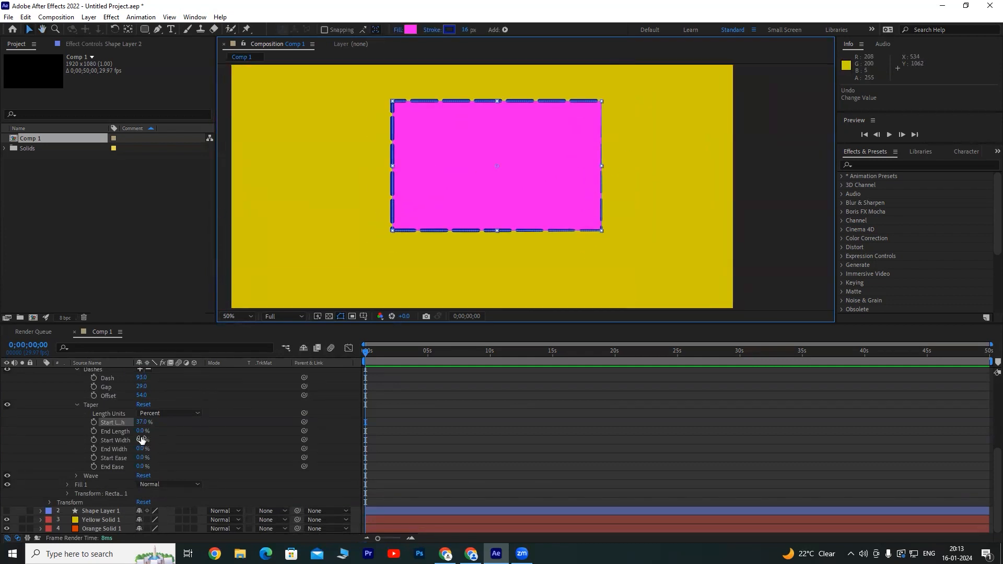
Try the taper's end length, start width and start ease, and switch its length units to Pixels and back to Percent.
mouse_move(142, 435)
left_mouse_down()
mouse_move(193, 424)
mouse_move(152, 422)
left_mouse_up()
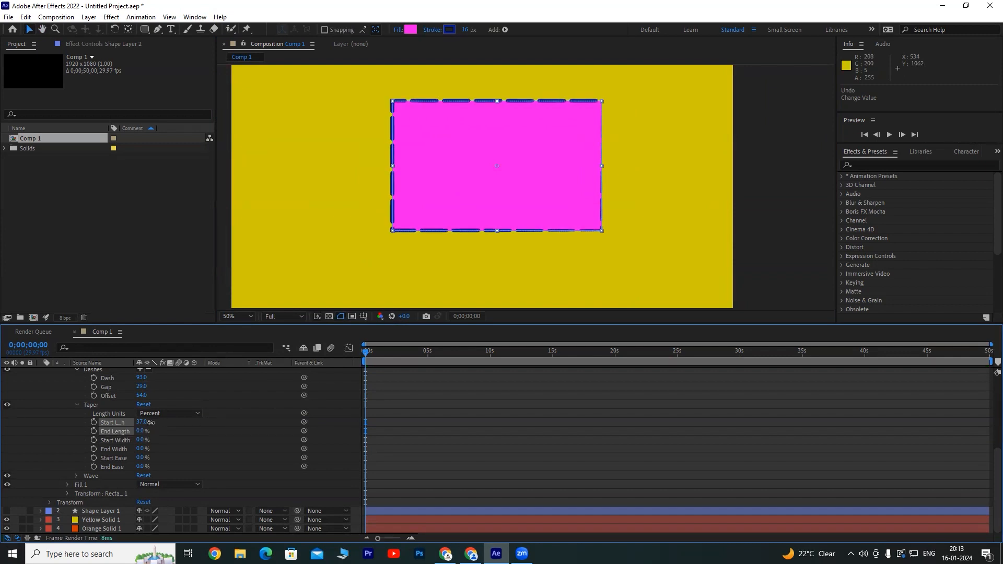
mouse_move(147, 439)
left_mouse_down()
mouse_move(376, 439)
mouse_move(179, 444)
left_mouse_up()
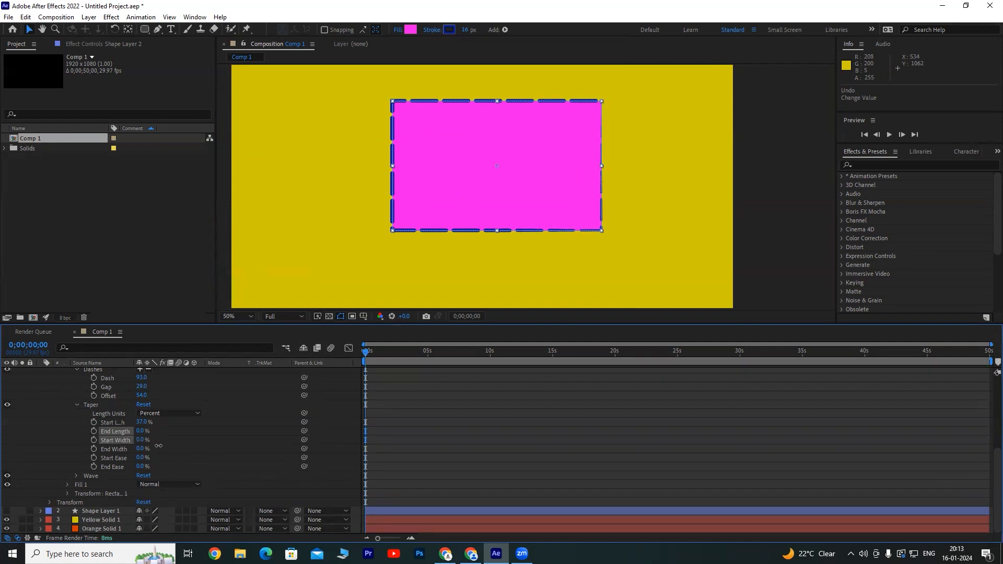
left_click(165, 417)
left_click(167, 436)
left_click(169, 416)
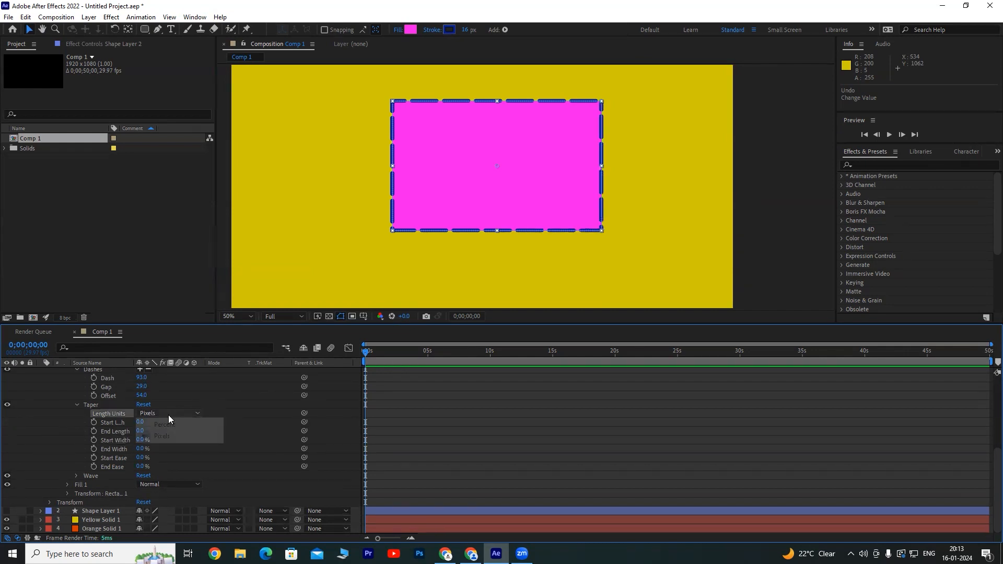
left_click(165, 424)
left_click_drag(142, 458, 261, 456)
left_click_drag(68, 466, 68, 466)
Undo the stroke's taper changes and last dash length change, keeping the gap of 29 and the dash offset of 54.
key("ctrl+z")
key("ctrl+z")
key("ctrl+z")
key("ctrl+z")
key("ctrl+z")
key("ctrl+z")
key("ctrl+z")
key("ctrl+z")
key("ctrl+shift+z")
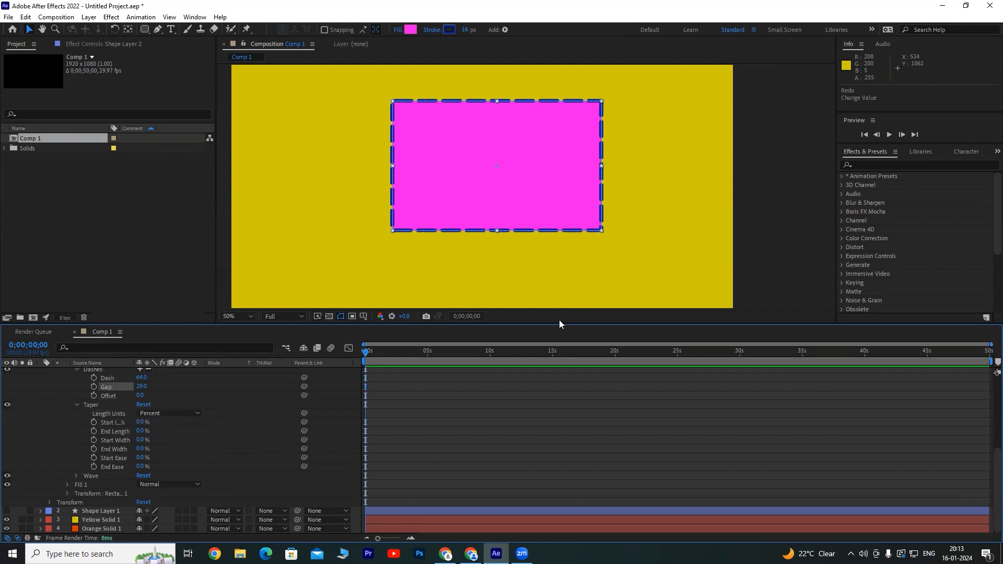
key("period")
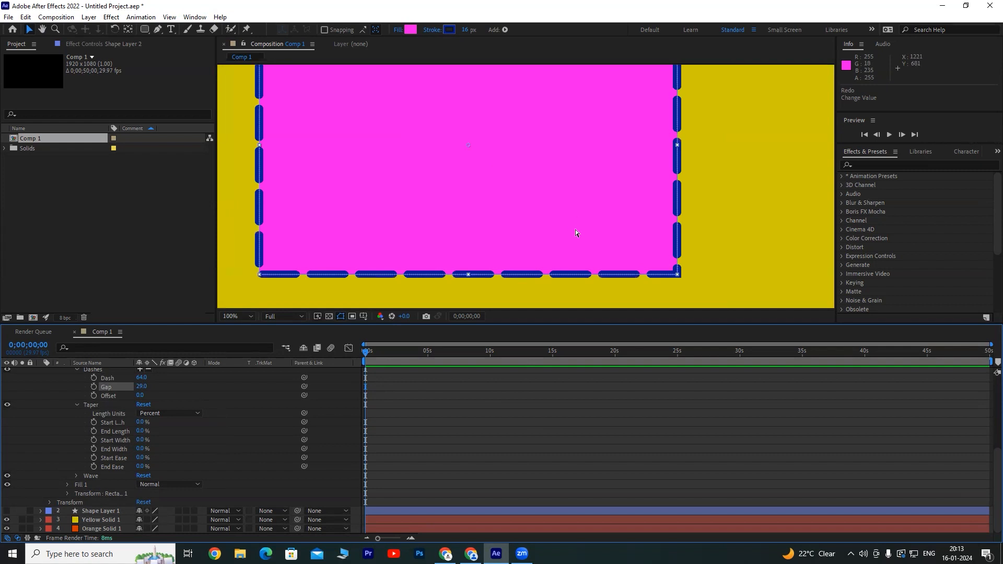
key("ctrl+shift+z")
key("comma")
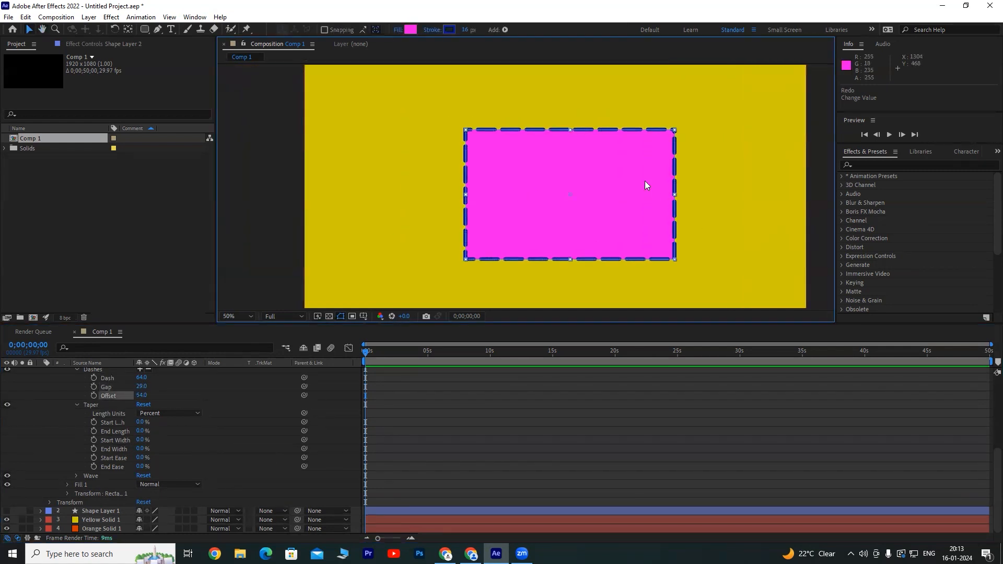
Show the stroke's wave properties, try a wavelength of 325 and a different phase, and undo both changes.
left_click(78, 406)
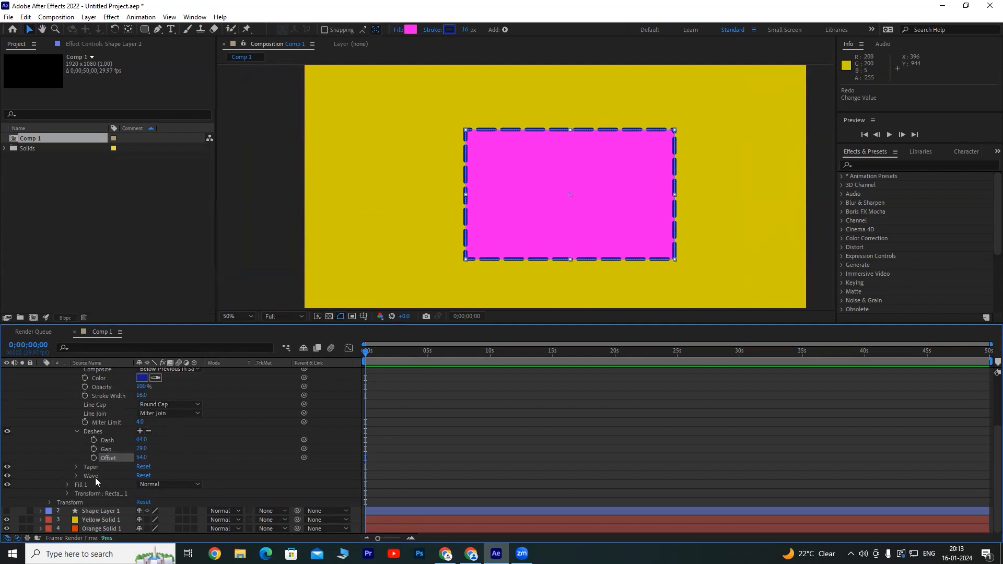
left_click(76, 475)
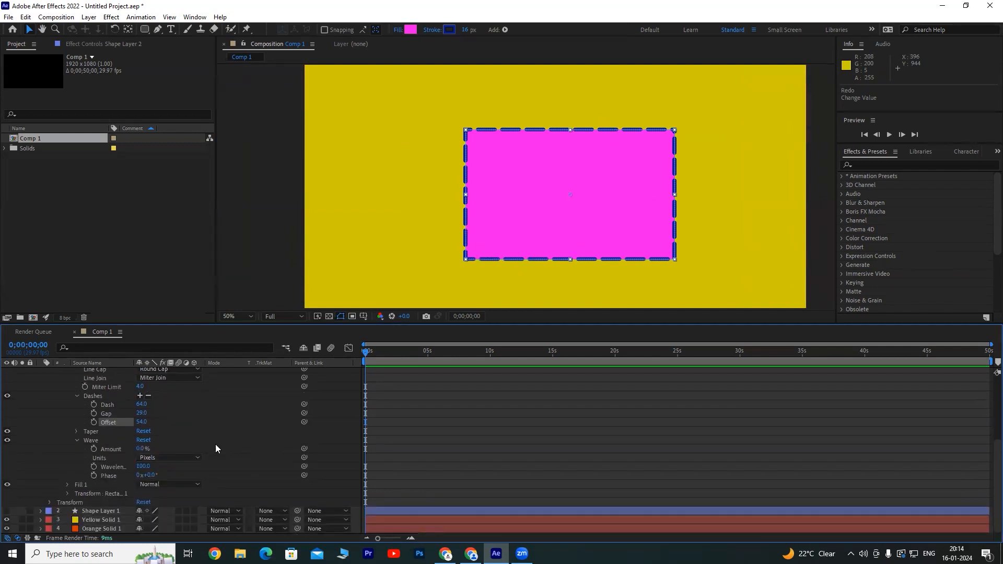
left_click_drag(143, 466, 166, 470)
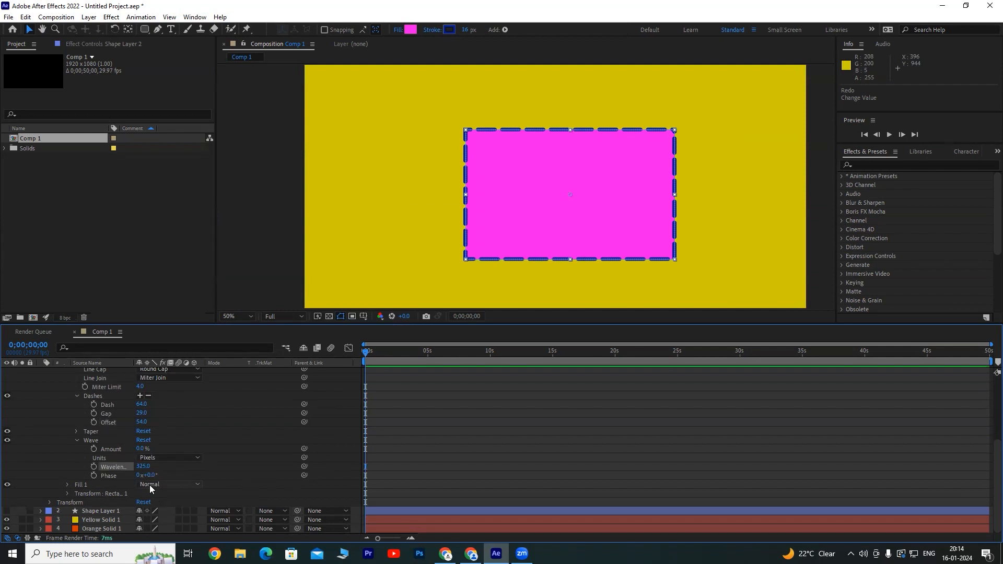
left_click_drag(148, 476, 257, 474)
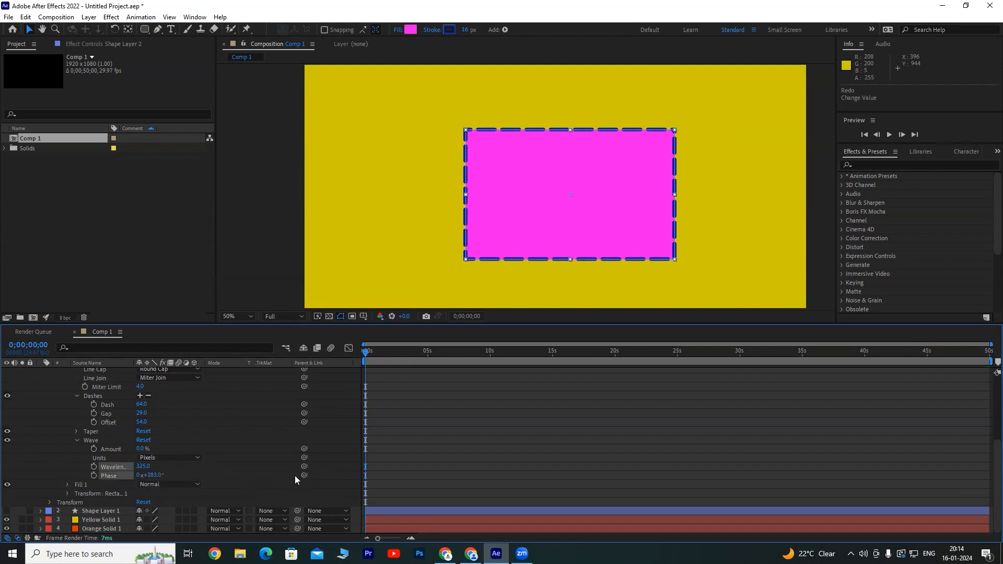
key("ctrl+z")
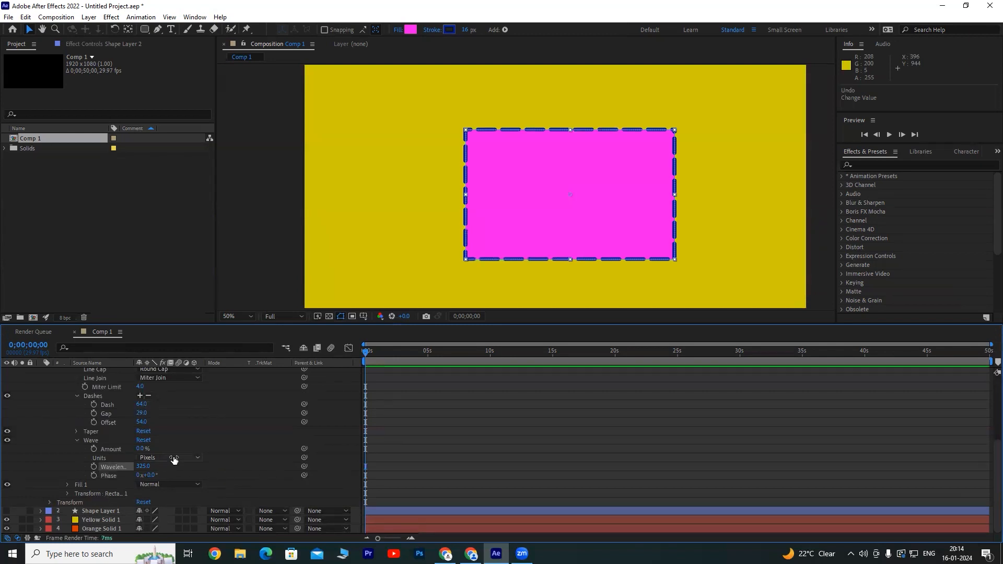
key("ctrl+z")
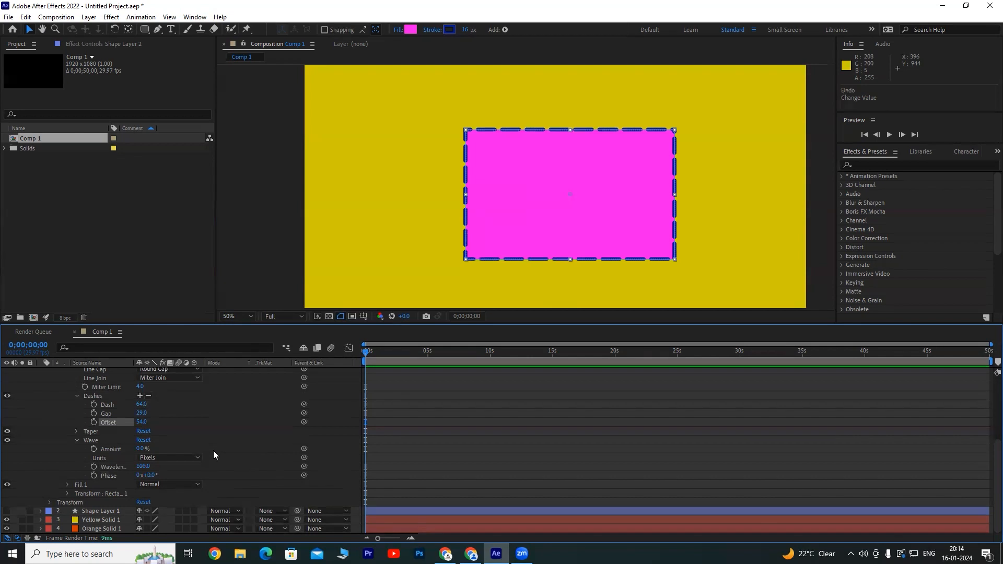
Collapse Shape Layer 2's contents and move the dashed rectangle toward the left side of the yellow background.
scroll(214, 454, "up", 5)
left_click(50, 382)
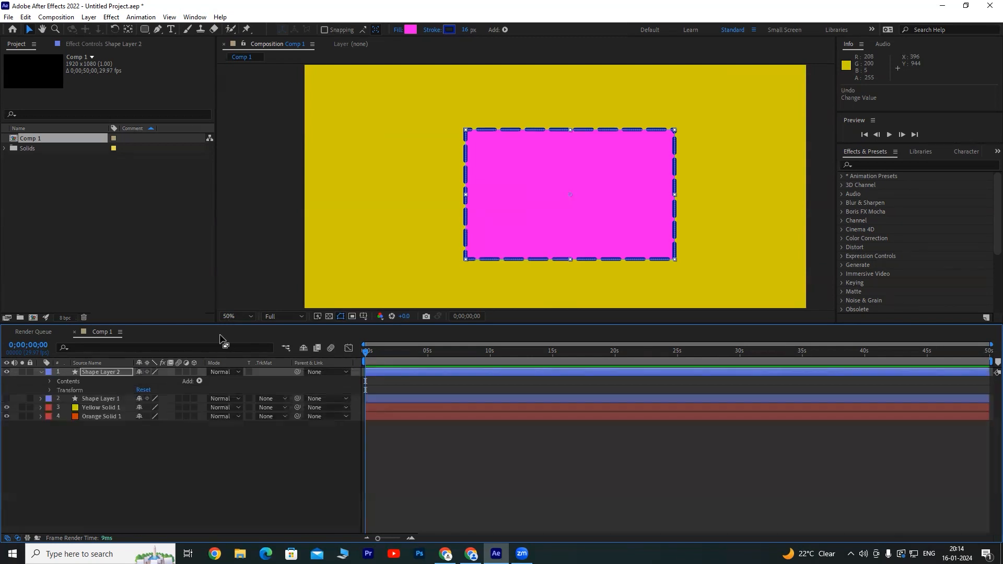
left_click(319, 467)
scroll(567, 152, "up", 1)
scroll(567, 158, "down", 1)
mouse_move(486, 205)
left_mouse_down()
mouse_move(386, 171)
mouse_move(410, 199)
left_mouse_up()
scroll(428, 214, "down", 1)
scroll(564, 207, "up", 1)
left_click_drag(618, 194, 558, 210)
scroll(558, 209, "down", 1)
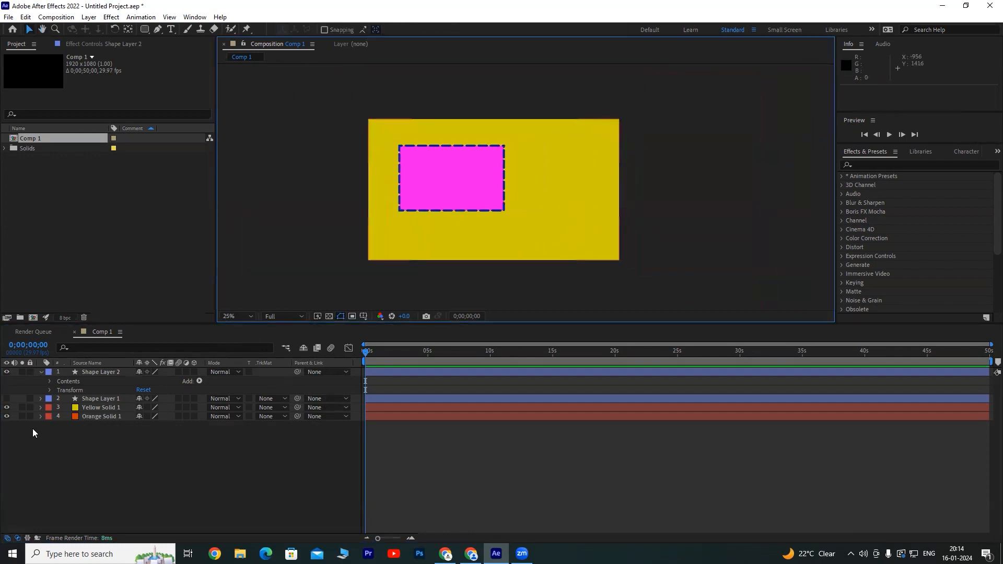
Show Shape Layer 1, hide Shape Layer 2, and move the pink circle to about 1040, 548.
left_click(6, 398)
left_click(7, 372)
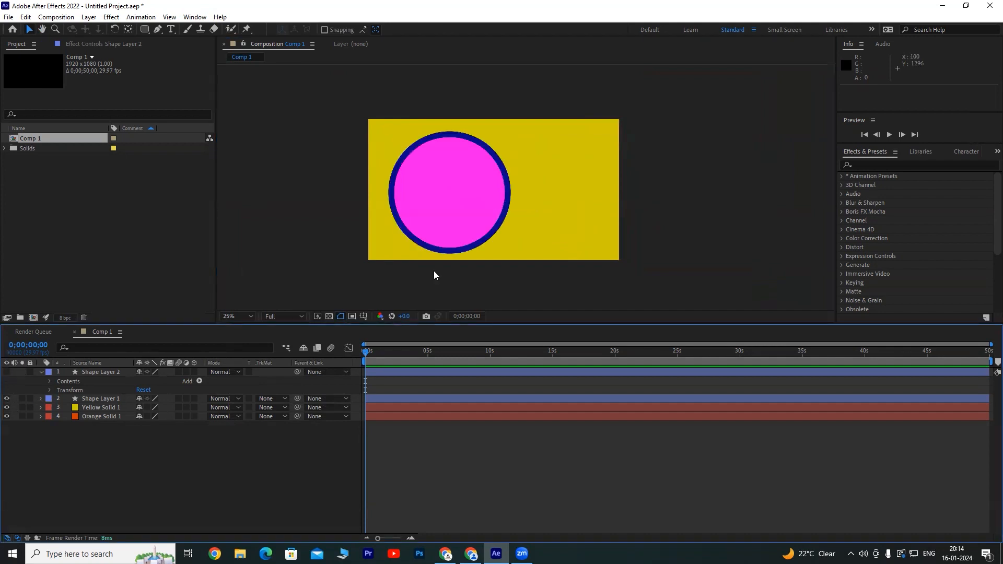
scroll(478, 198, "up", 1)
left_click_drag(495, 209, 544, 209)
scroll(592, 210, "down", 1)
scroll(557, 207, "up", 1)
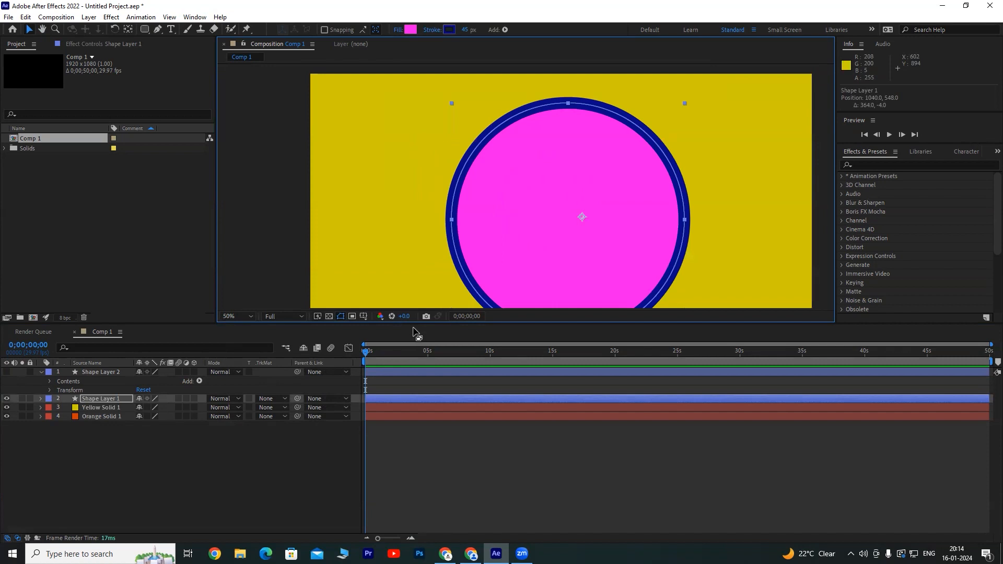
Enlarge the composition viewer and set the circle's stroke to None.
left_click_drag(415, 322, 413, 384)
left_click_drag(540, 260, 521, 217)
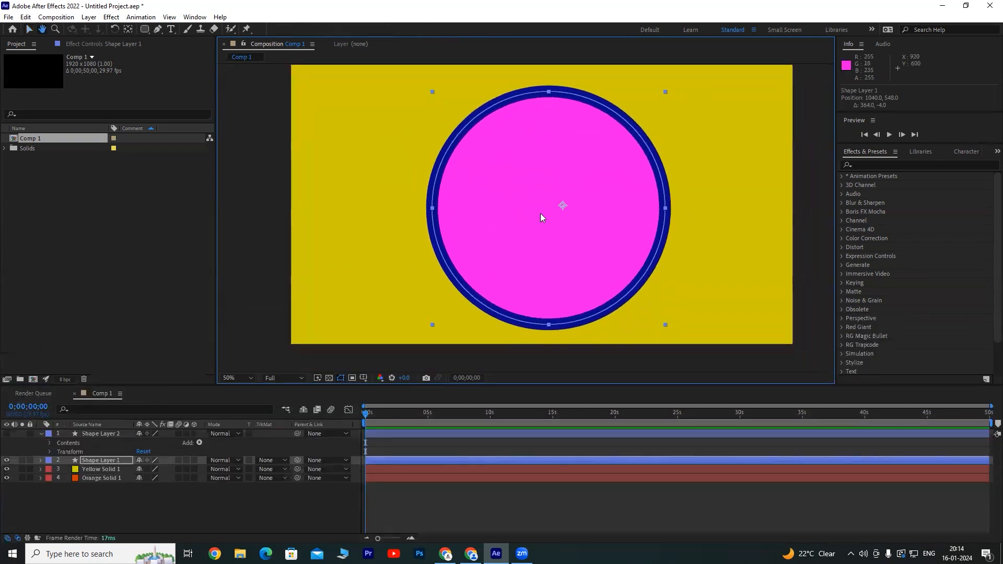
scroll(550, 190, "down", 1)
scroll(552, 189, "up", 1)
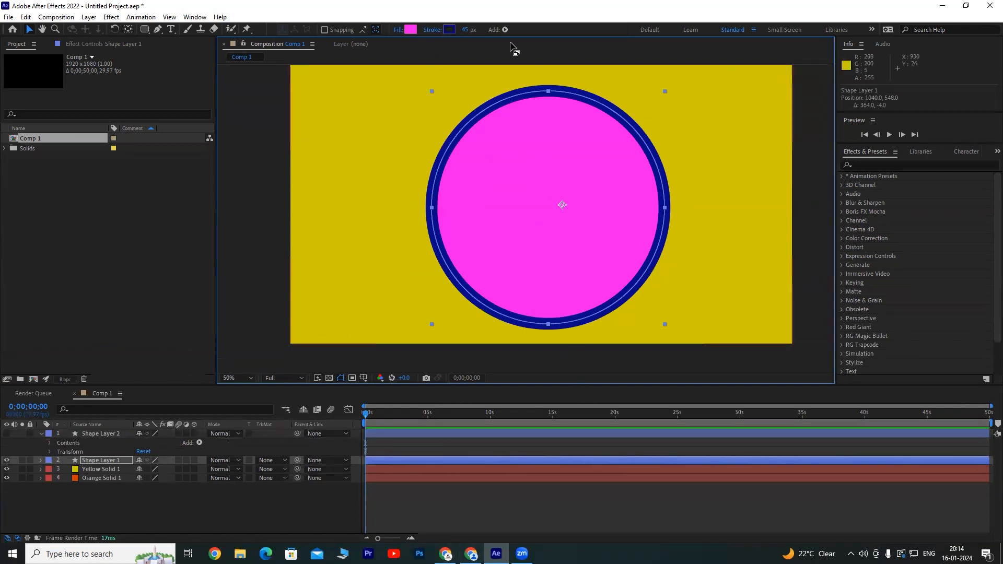
left_click(448, 31)
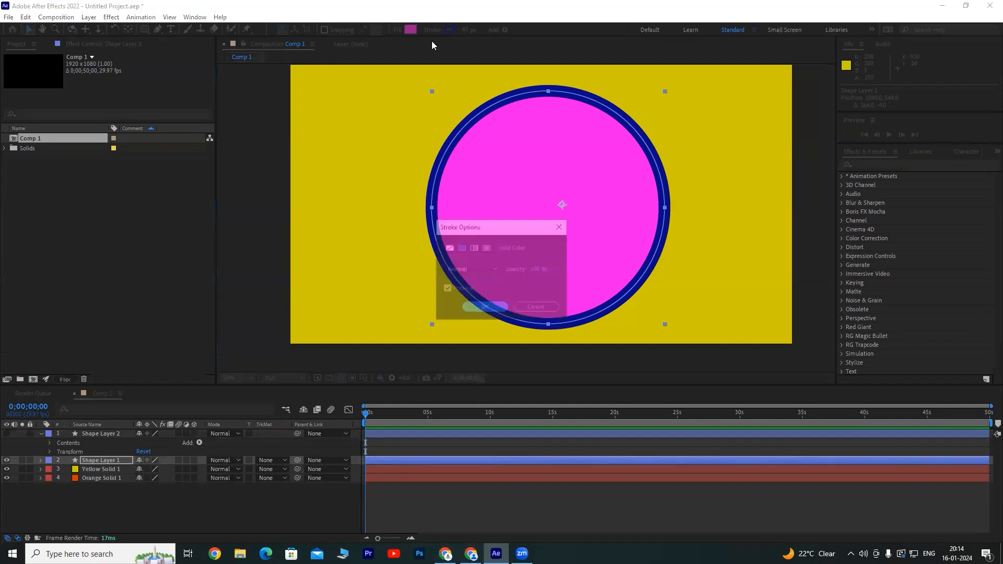
left_click(448, 248)
left_click(485, 306)
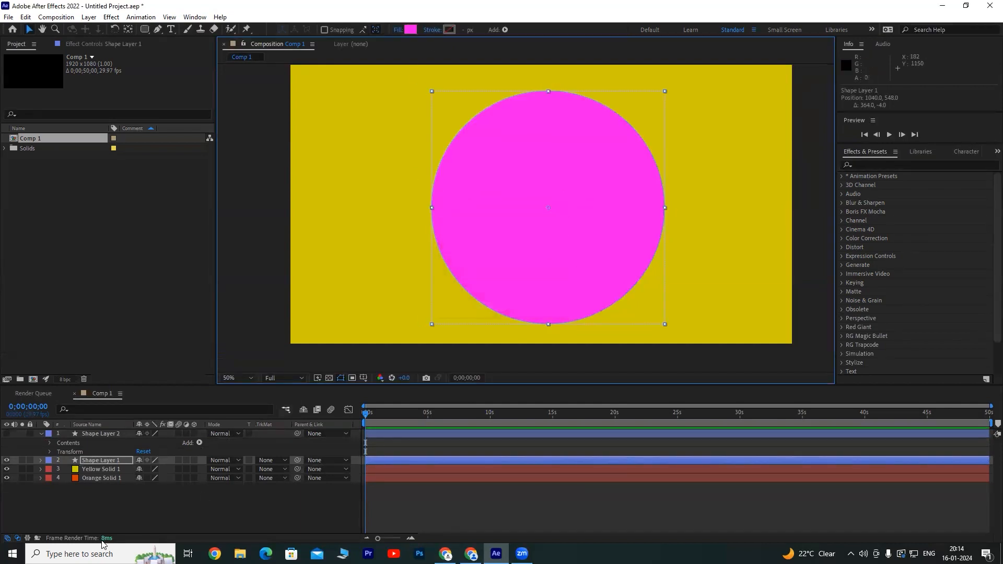
Move Shape Layer 1's anchor point to about the circle's centre with the Pan Behind tool.
left_click(105, 460)
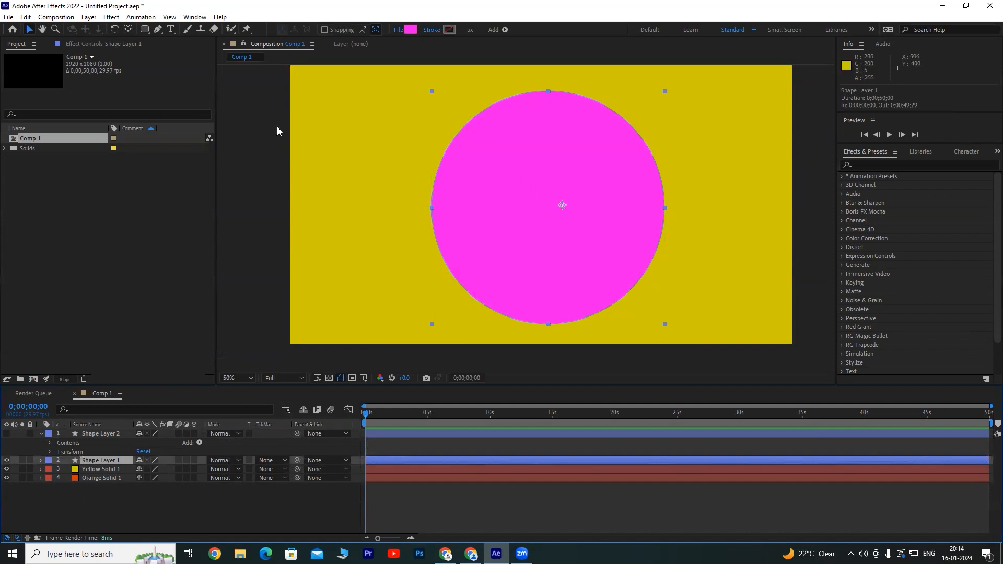
left_click(129, 30)
left_click_drag(561, 205, 549, 208)
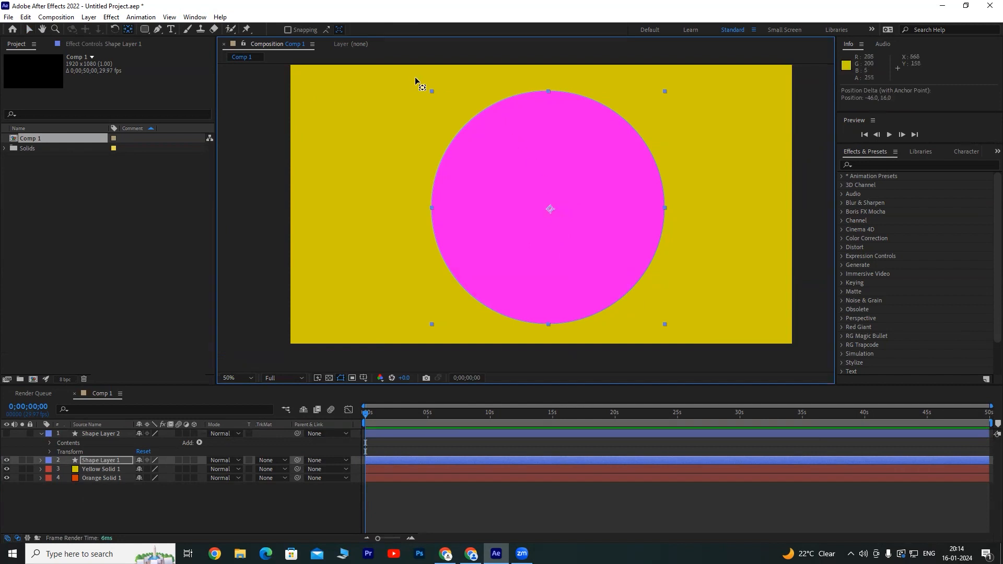
right_click(269, 166)
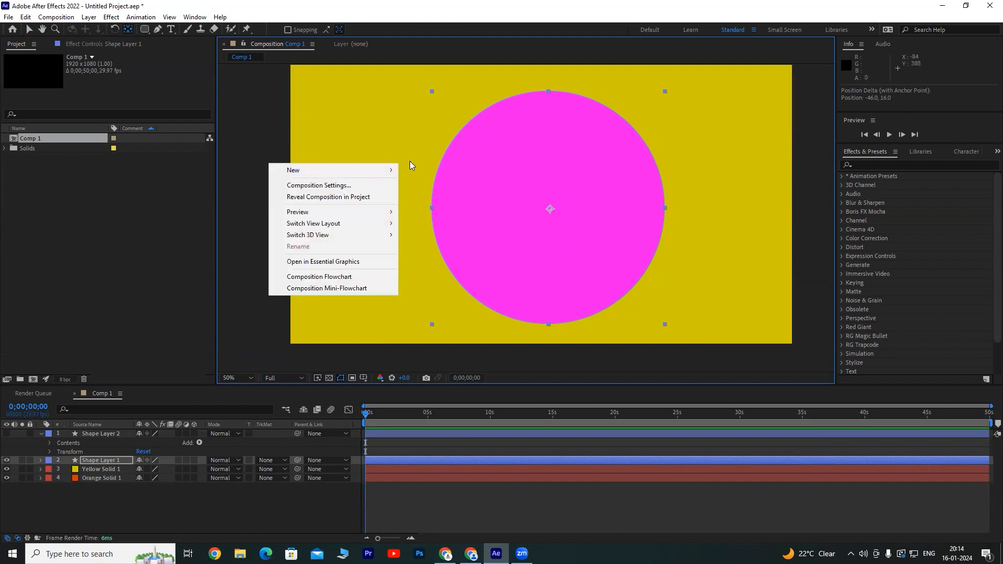
left_click(419, 144)
right_click(419, 146)
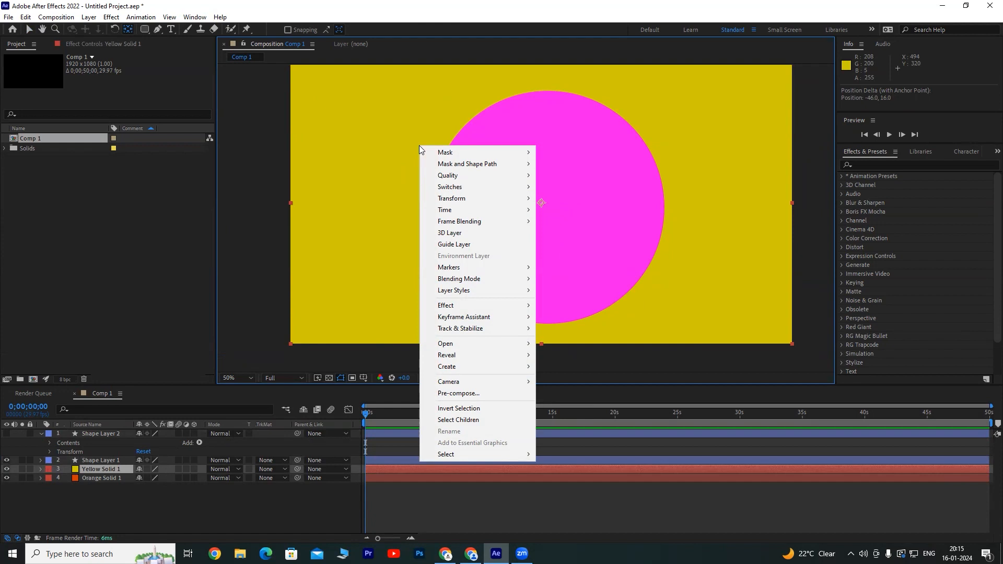
Show the rulers and place guides through the circle's centre, a horizontal one at 560 and a vertical one at 988.
left_click(195, 16)
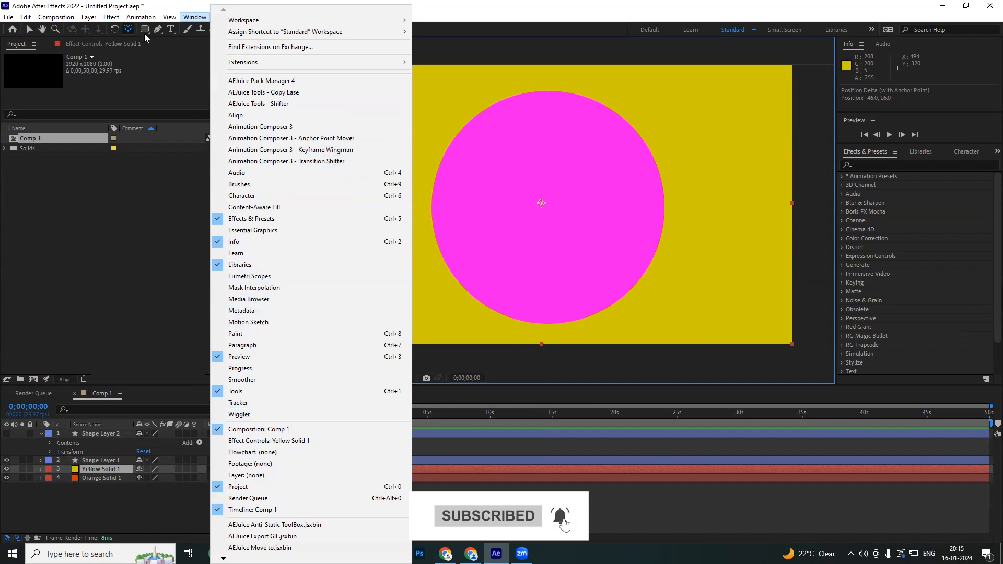
mouse_move(82, 21)
mouse_move(169, 17)
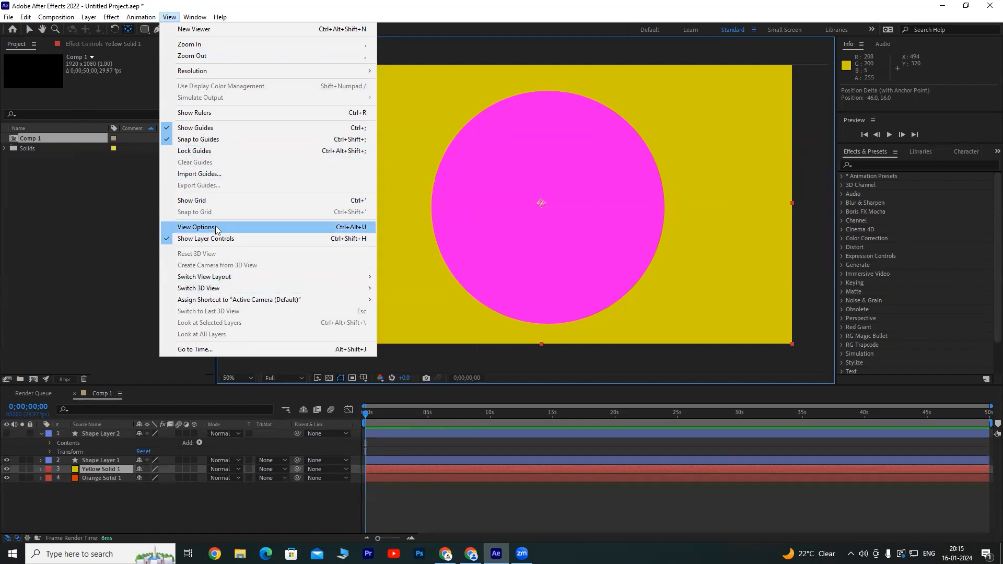
left_click(211, 114)
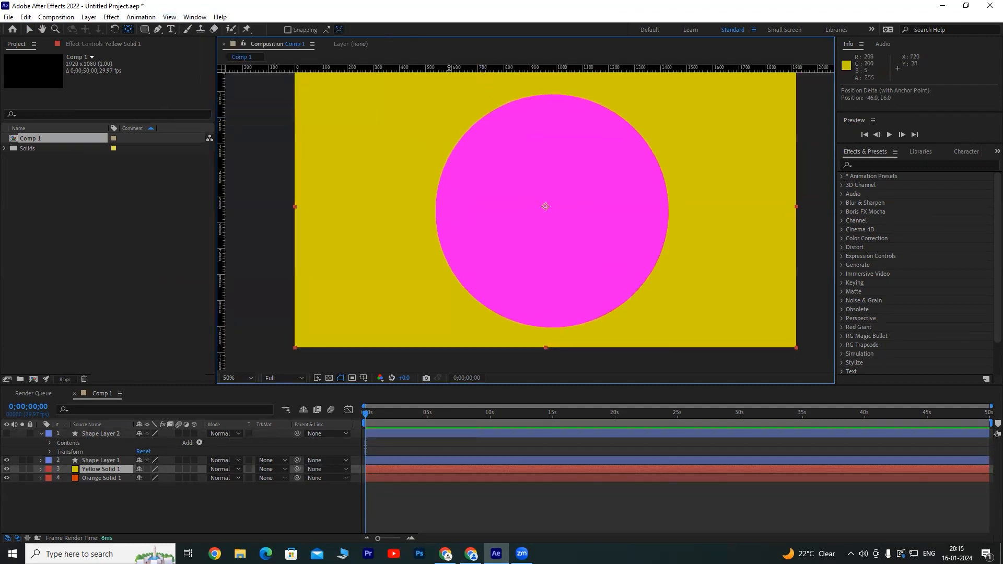
left_click_drag(439, 67, 444, 214)
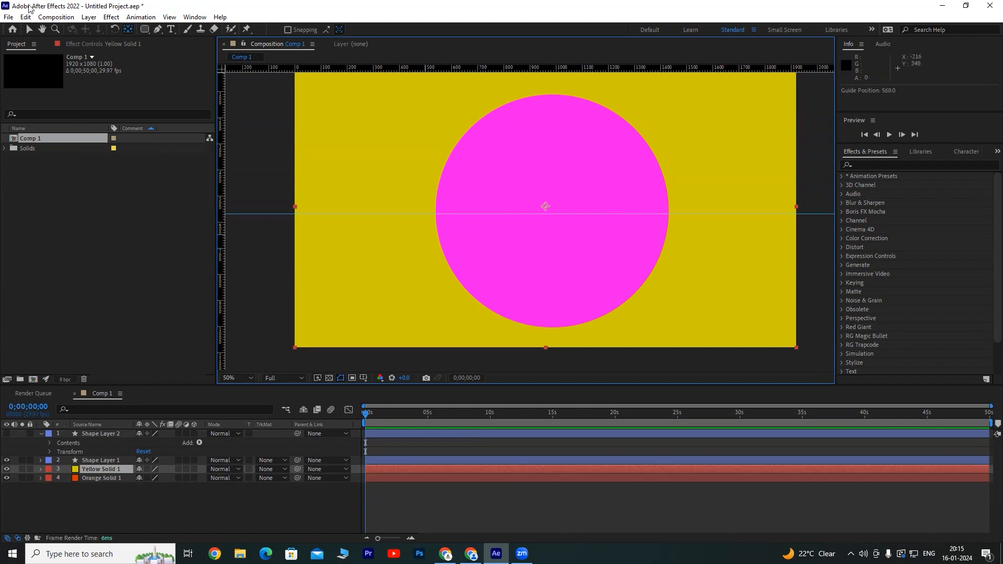
left_click(29, 30)
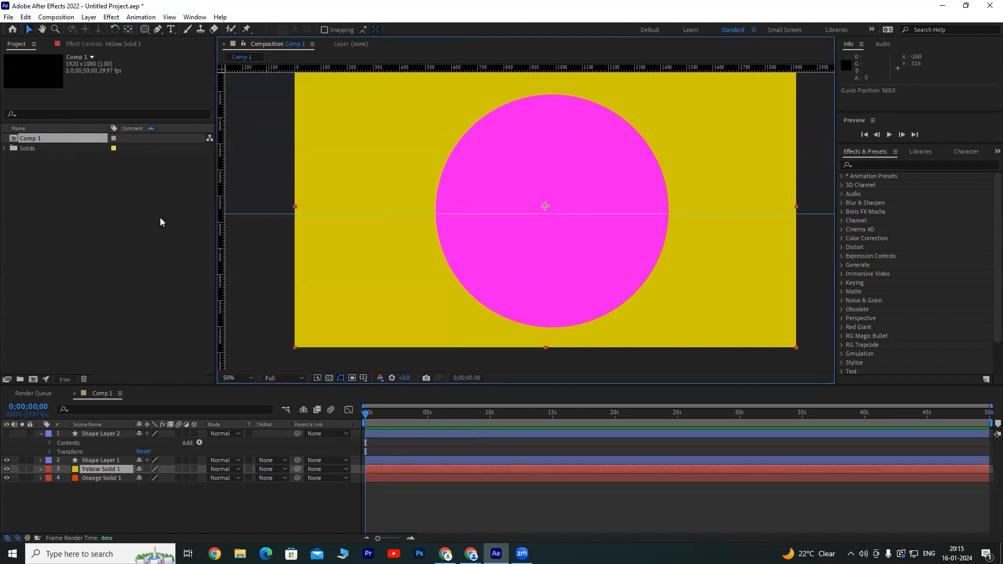
left_click(100, 459)
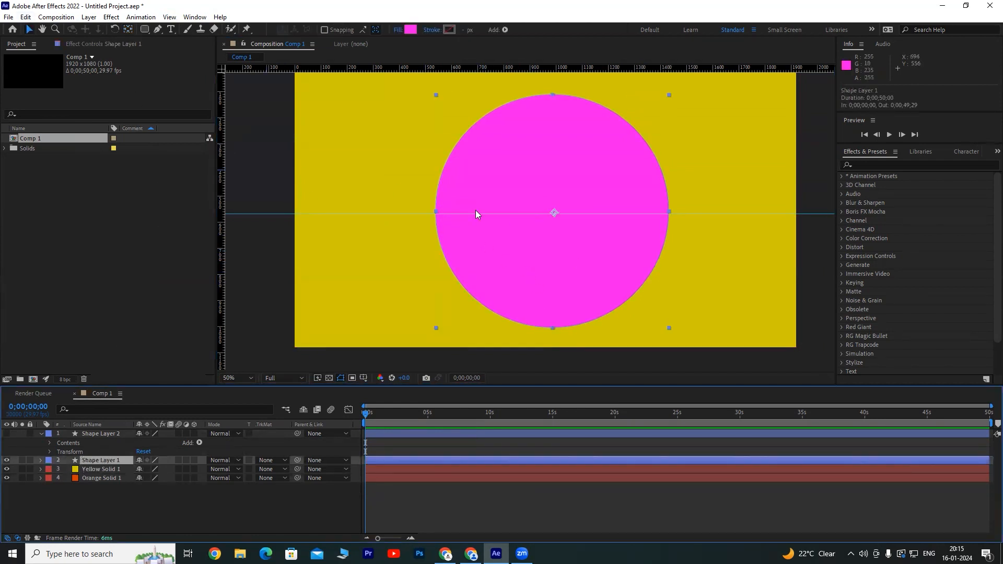
left_click_drag(475, 213, 476, 212)
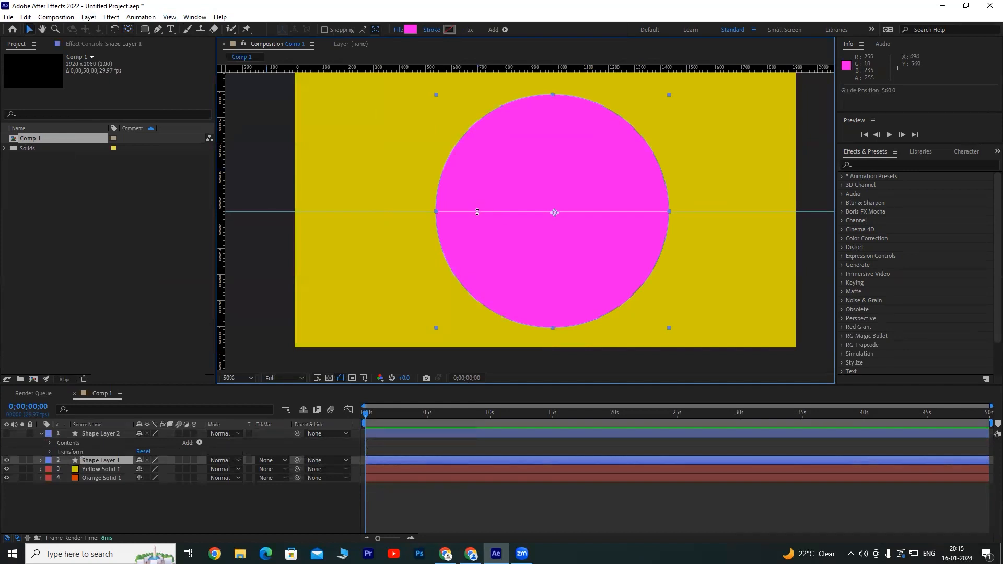
left_click_drag(223, 208, 552, 200)
Align Shape Layer 1's anchor point with the intersection of the two guides using the Pan Behind tool, and deselect the layer.
key("period")
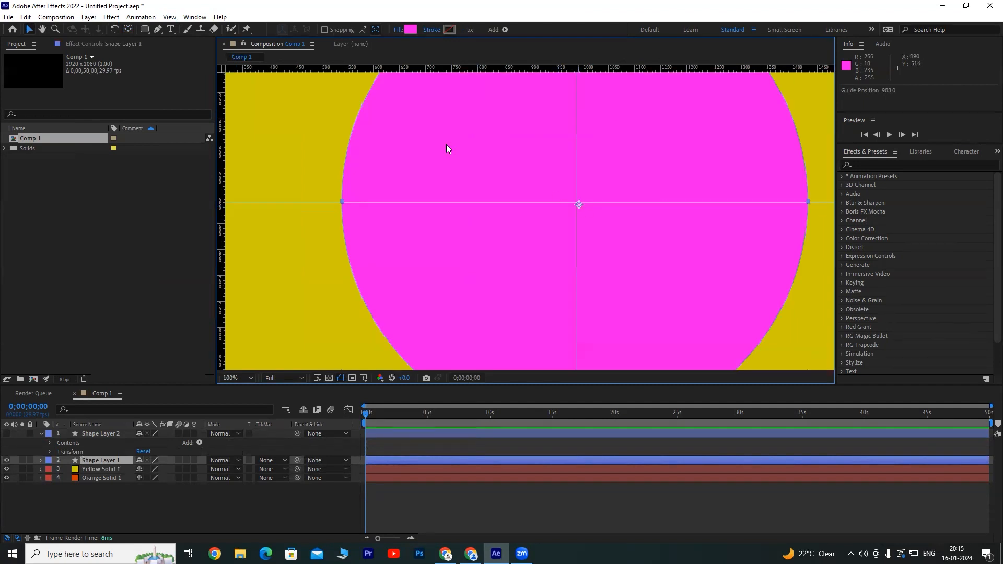
left_click(128, 29)
left_click_drag(579, 205, 576, 202)
scroll(605, 208, "down", 4)
scroll(582, 218, "up", 2)
scroll(561, 221, "down", 2)
left_click(261, 510)
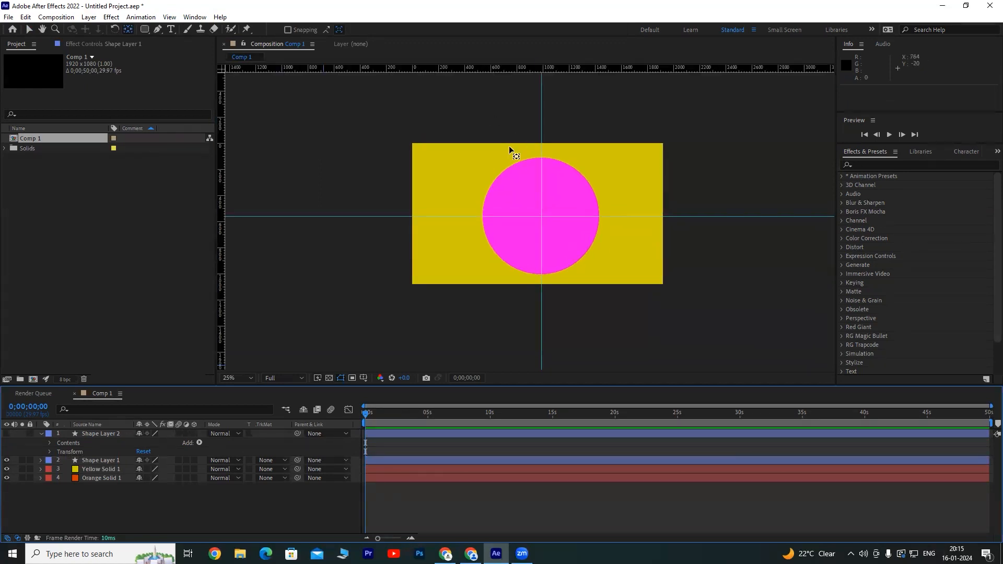
scroll(579, 201, "up", 2)
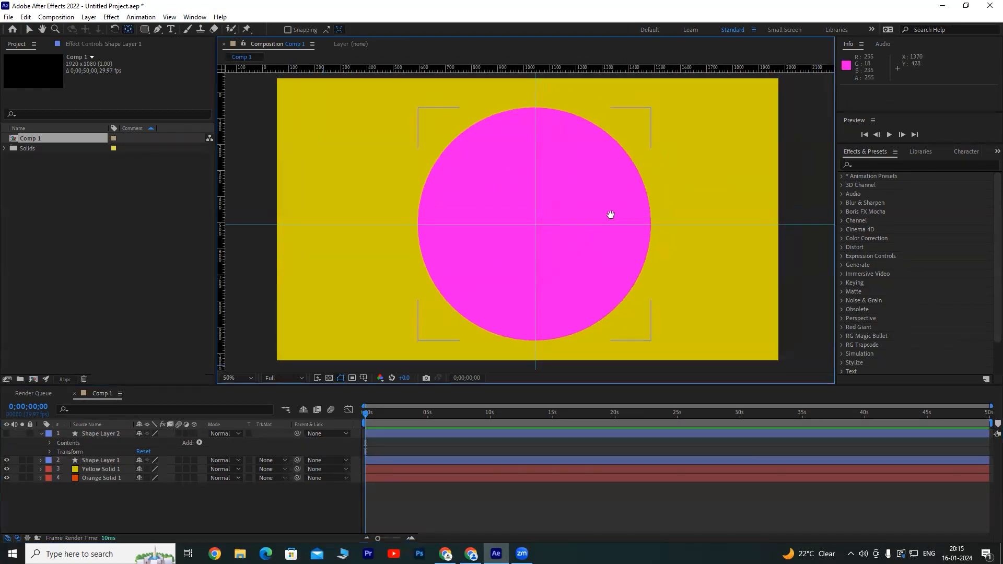
scroll(420, 206, "down", 2)
left_click(189, 499)
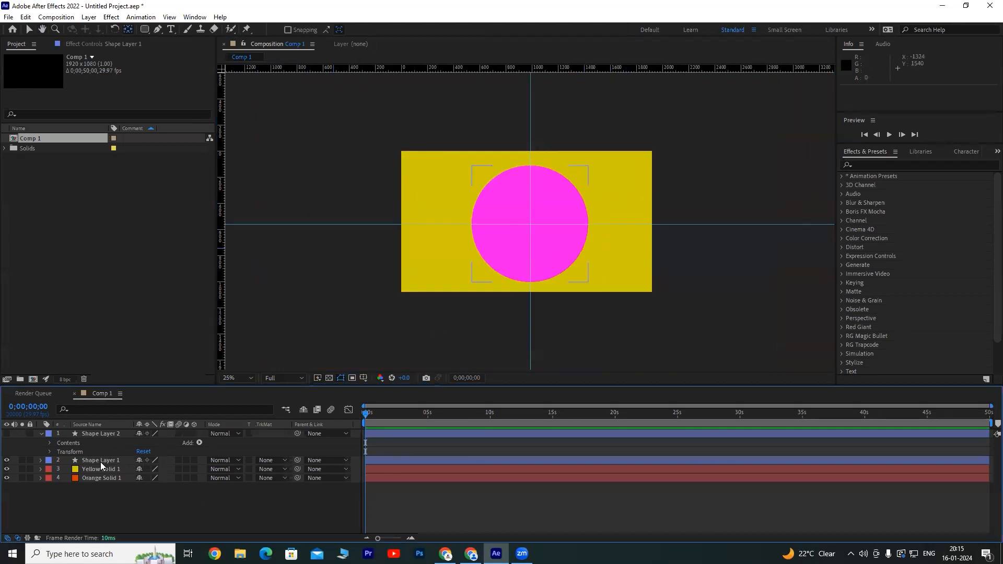
Collapse Shape Layer 2's properties and hide Shape Layer 1, with the Selection tool active.
left_click(100, 460)
scroll(547, 222, "up", 2)
left_click(29, 31)
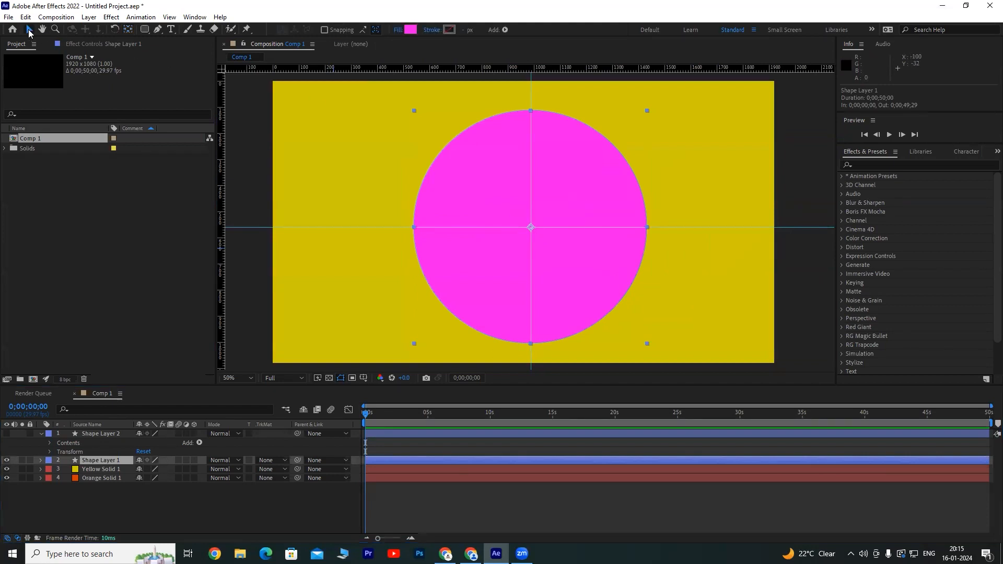
left_click(41, 434)
left_click(6, 442)
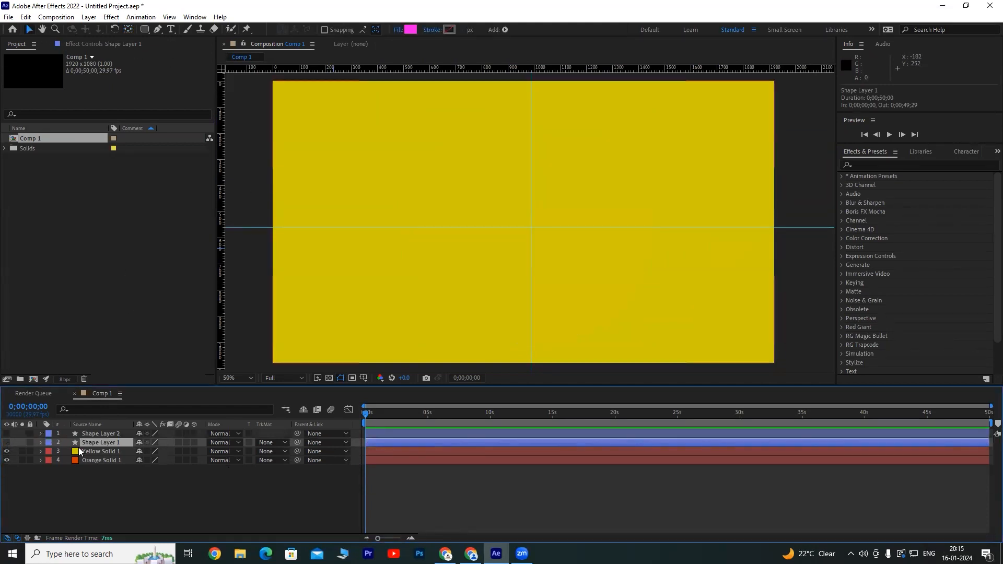
Select Yellow Solid 1 and remove both guides from the composition.
left_click(105, 453)
scroll(480, 230, "down", 2)
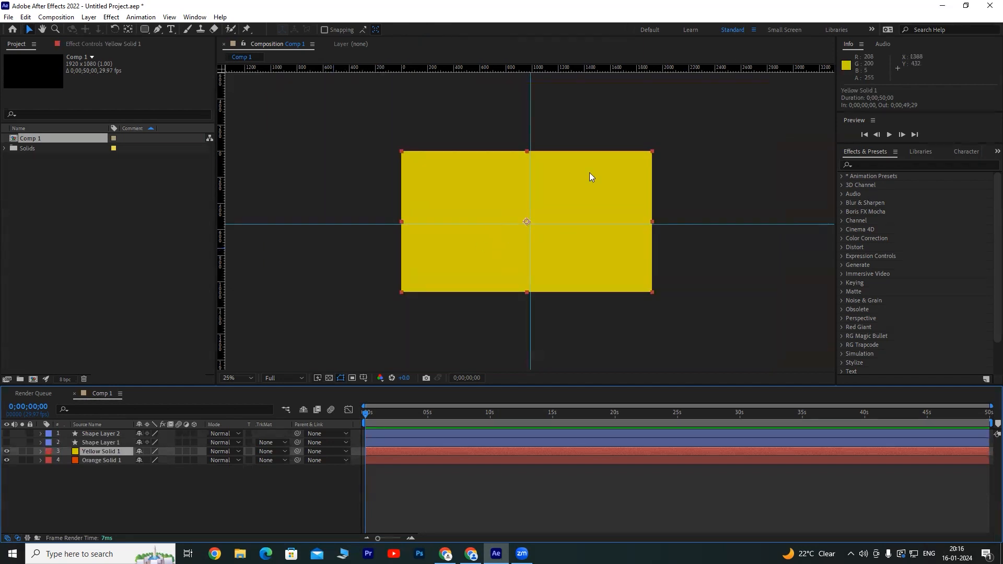
left_click_drag(528, 118, 308, 20)
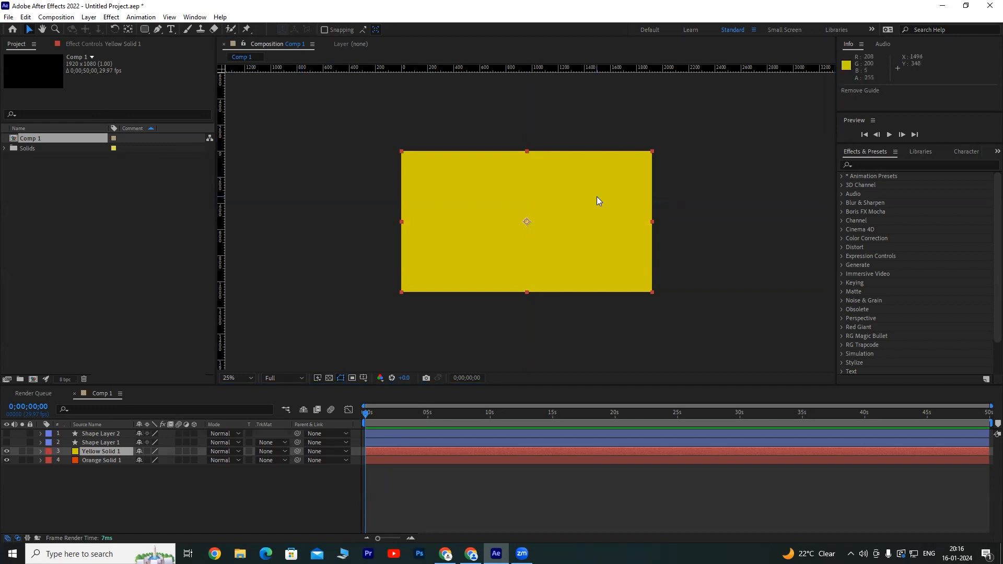
With no layer selected, draw a pink circle about 820 px in diameter with the Ellipse tool as a new shape layer.
left_click(145, 30)
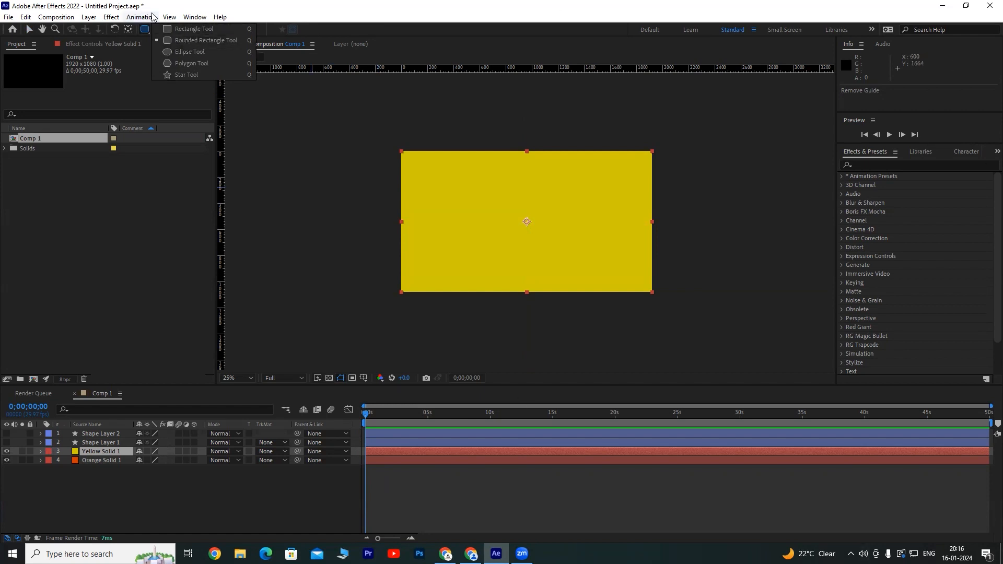
left_click(193, 28)
left_click(104, 474)
left_click_drag(145, 28, 193, 60)
left_click(478, 206)
left_click_drag(451, 168, 558, 277)
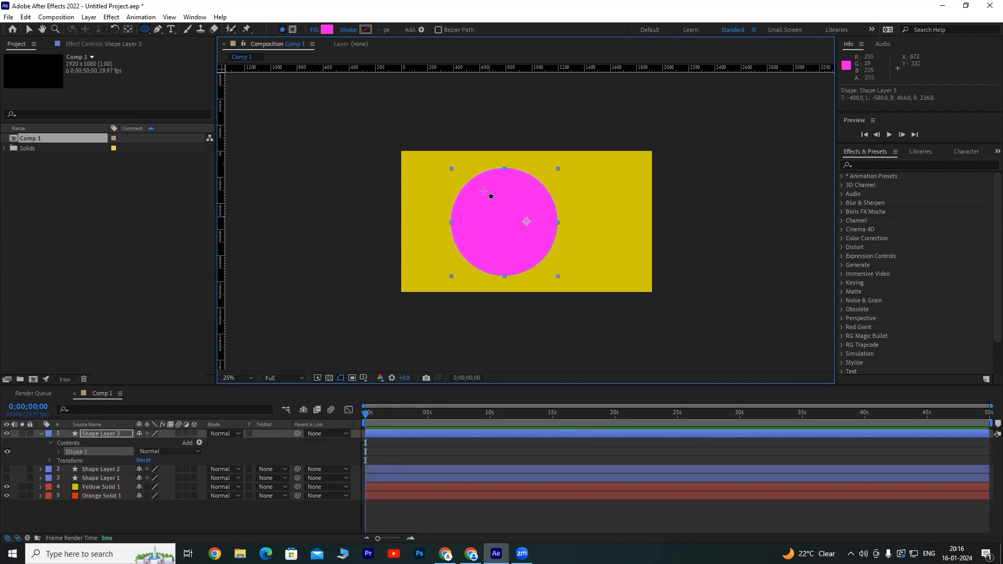
Collapse and hide Shape Layer 3, then select Yellow Solid 1 and turn off the rulers.
left_click(42, 433)
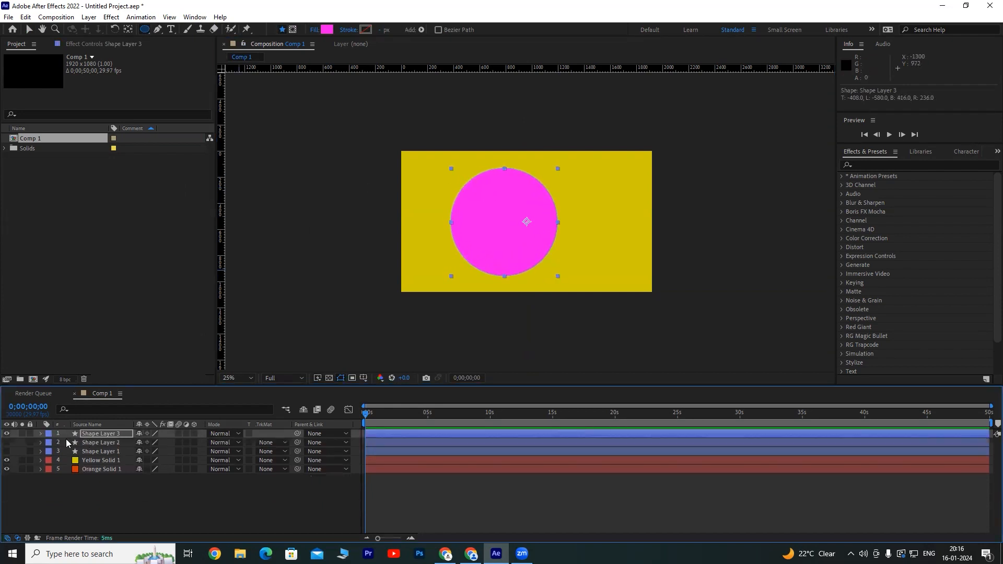
left_click(7, 434)
left_click(103, 460)
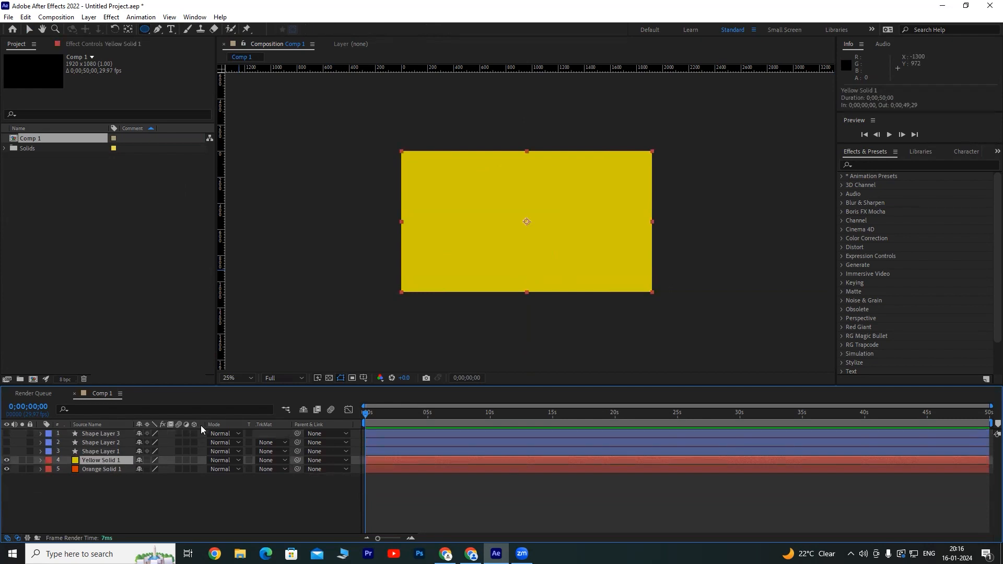
key("ctrl+r")
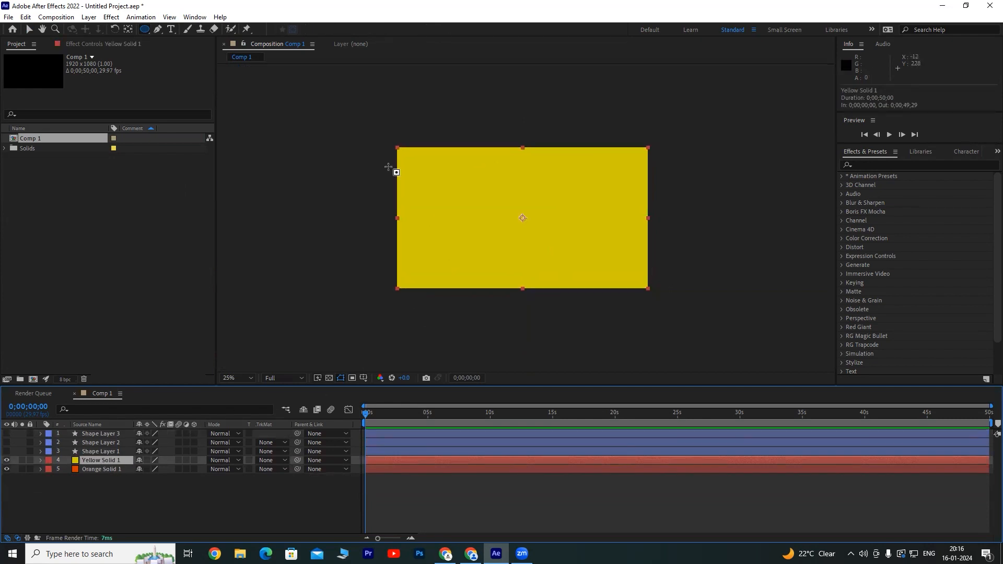
Draw a circular mask about 750 px in diameter on Yellow Solid 1 and check it with Orange Solid 1 briefly hidden.
left_click_drag(446, 176, 544, 273)
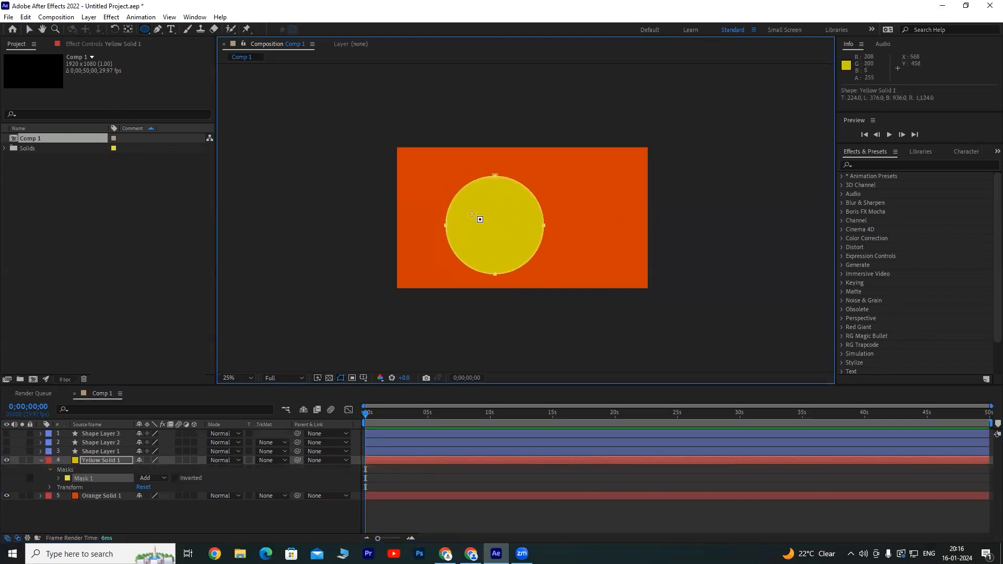
key("period")
left_click(7, 495)
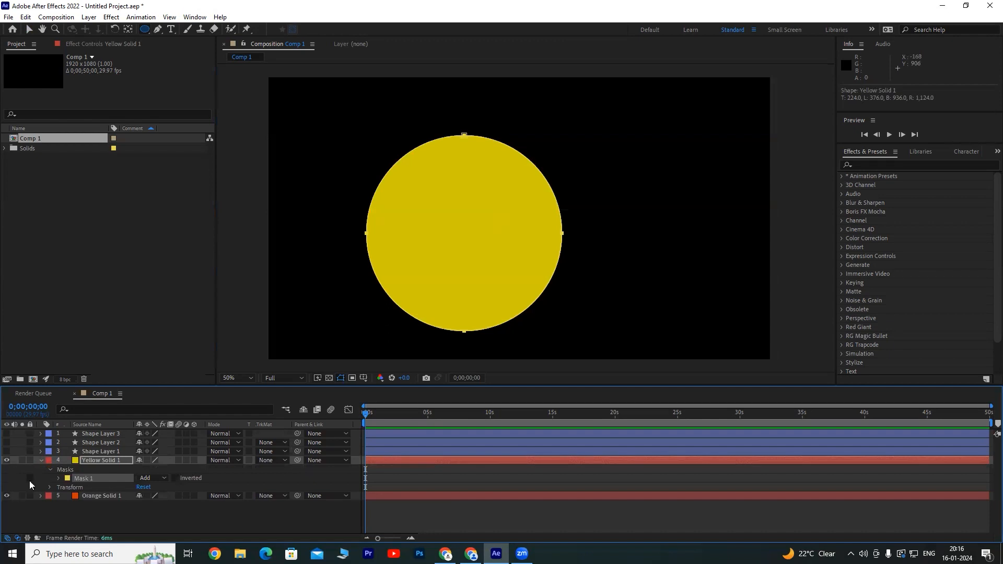
scroll(453, 216, "down", 1)
scroll(486, 223, "up", 1)
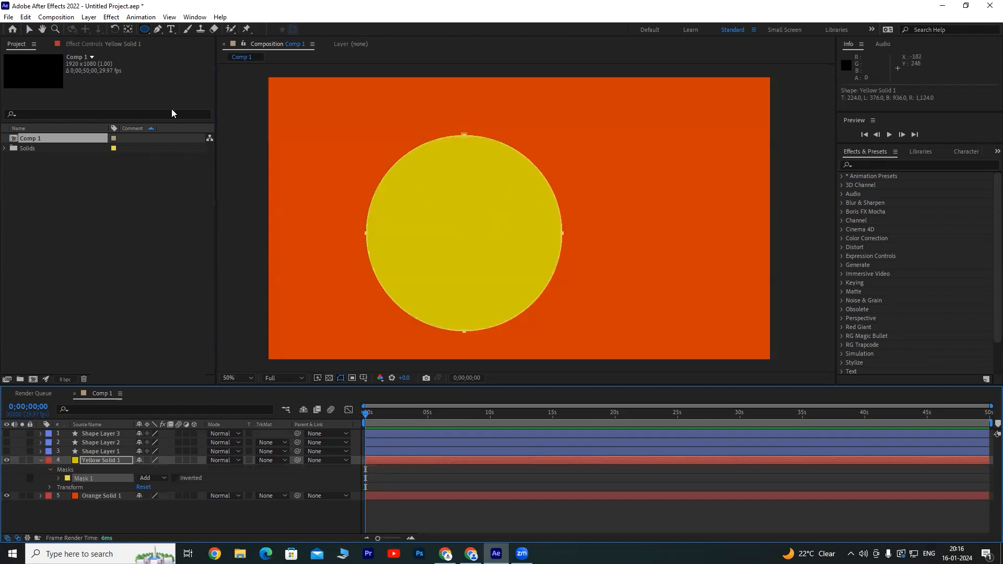
Move the masked Yellow Solid 1 to about the composition's centre and place its anchor point at the circle's centre.
left_click(29, 29)
left_click_drag(465, 239, 514, 224)
left_click(129, 30)
left_click(29, 29)
left_click(516, 210)
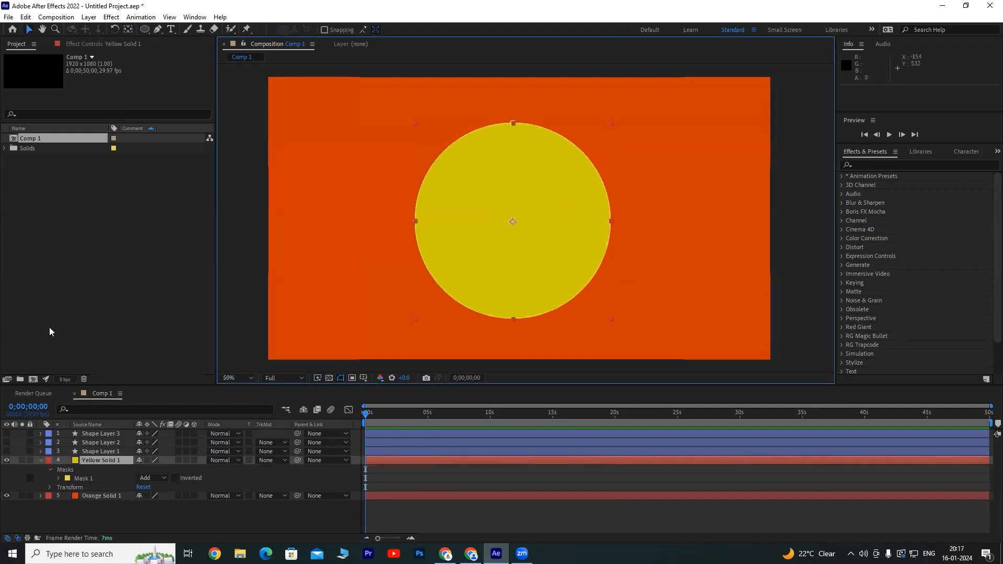
Draw a second, concentric circular mask about 590 px in diameter on Yellow Solid 1 from its anchor point, and enlarge the timeline area.
left_click(144, 30)
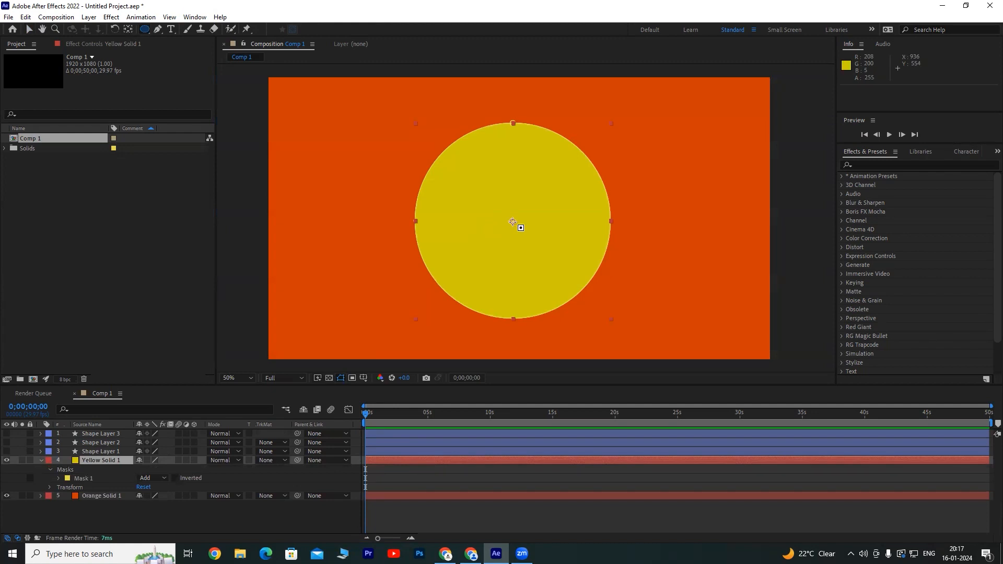
left_click_drag(512, 221, 520, 211)
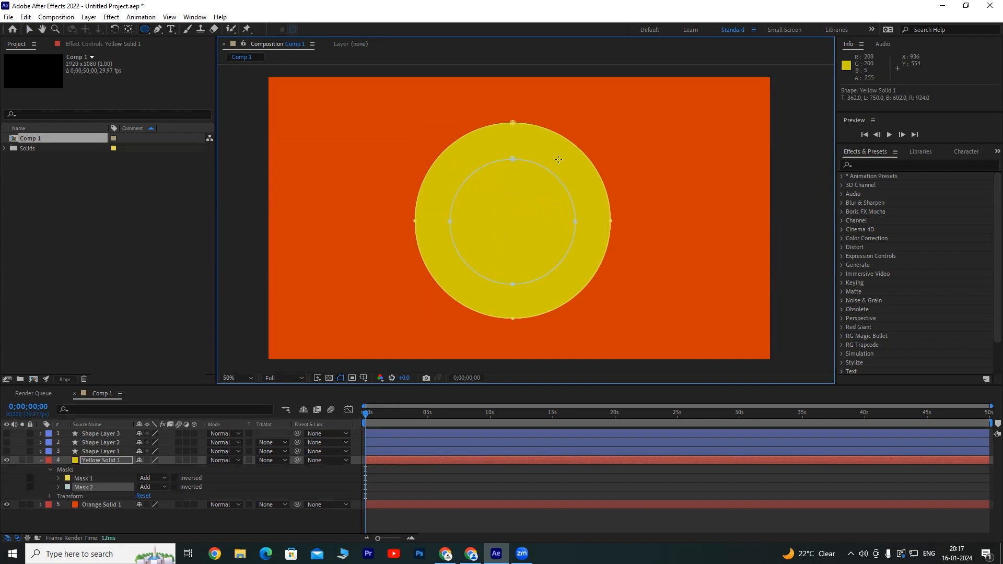
left_click_drag(558, 159, 572, 143)
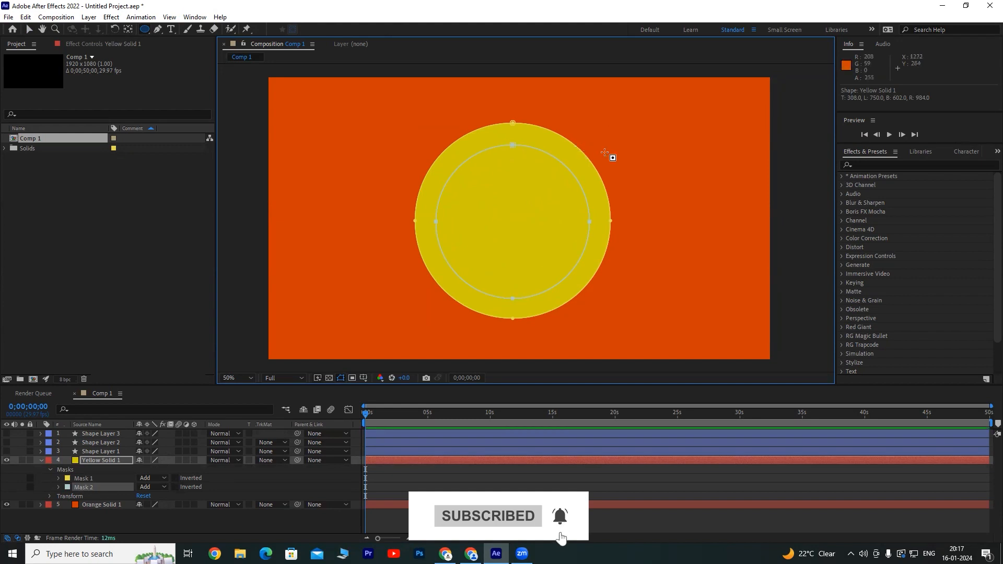
key("comma")
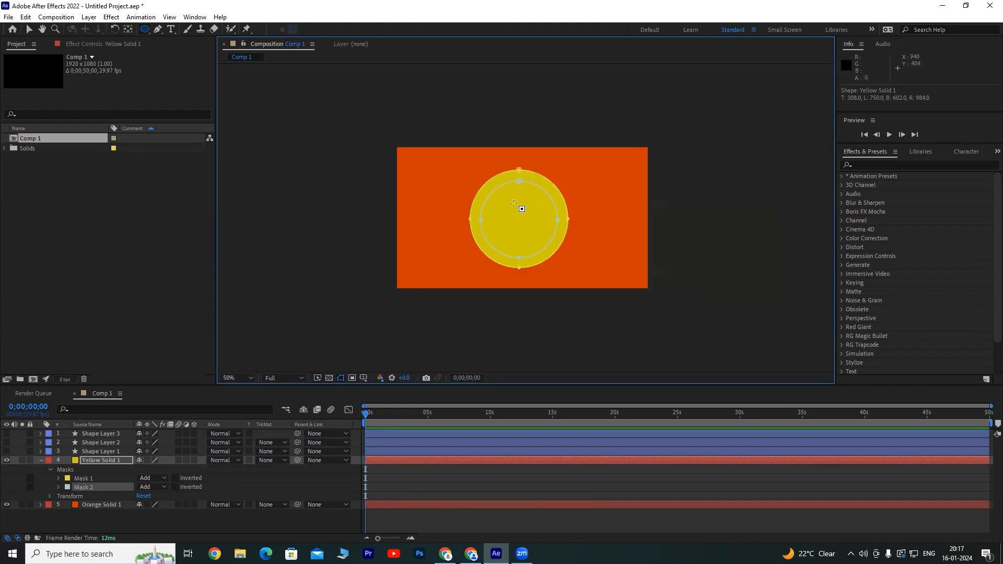
scroll(514, 203, "up", 2)
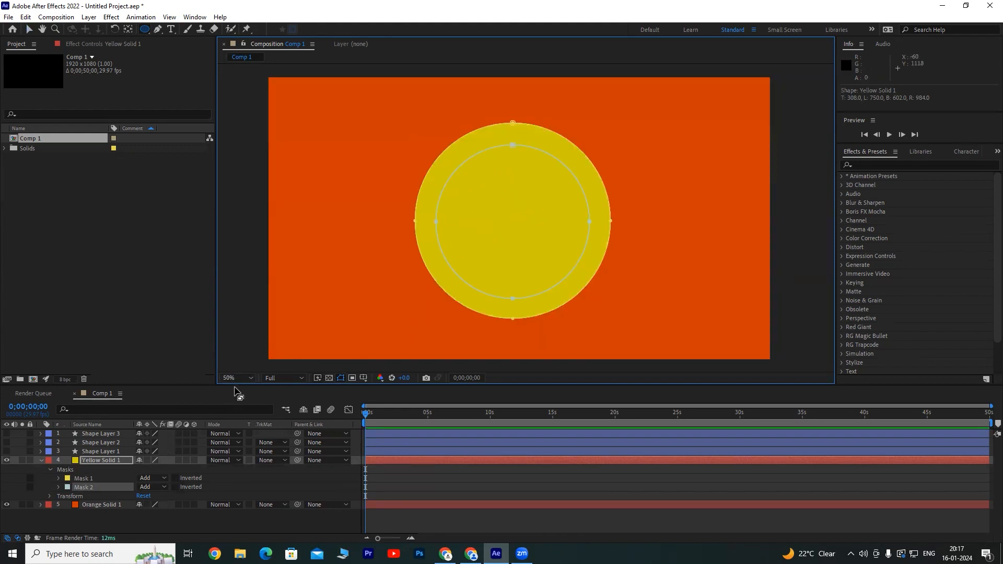
left_click_drag(238, 384, 237, 354)
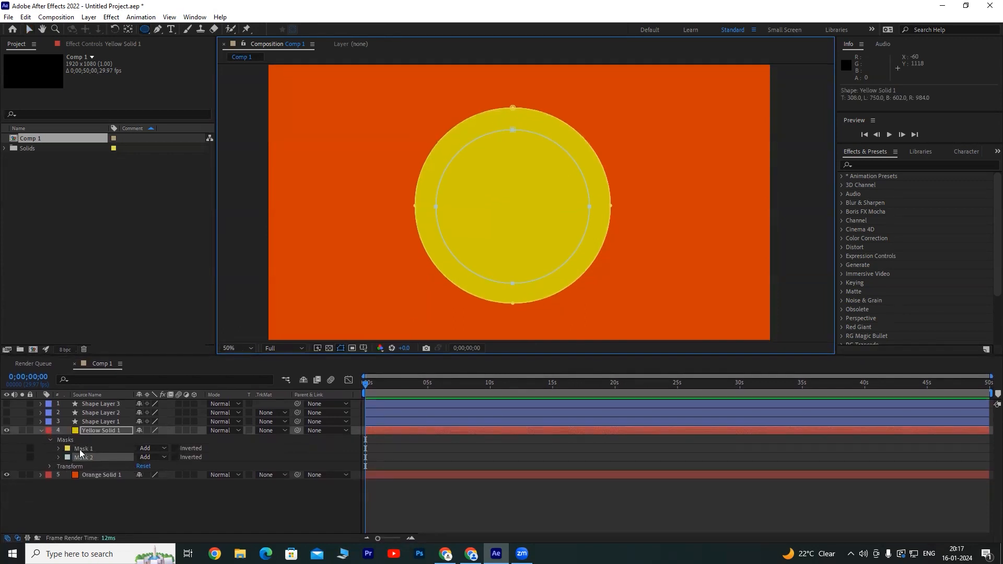
Try the None mode on Mask 2 and Mask 1 of Yellow Solid 1, then return both masks to Add.
left_click(83, 457)
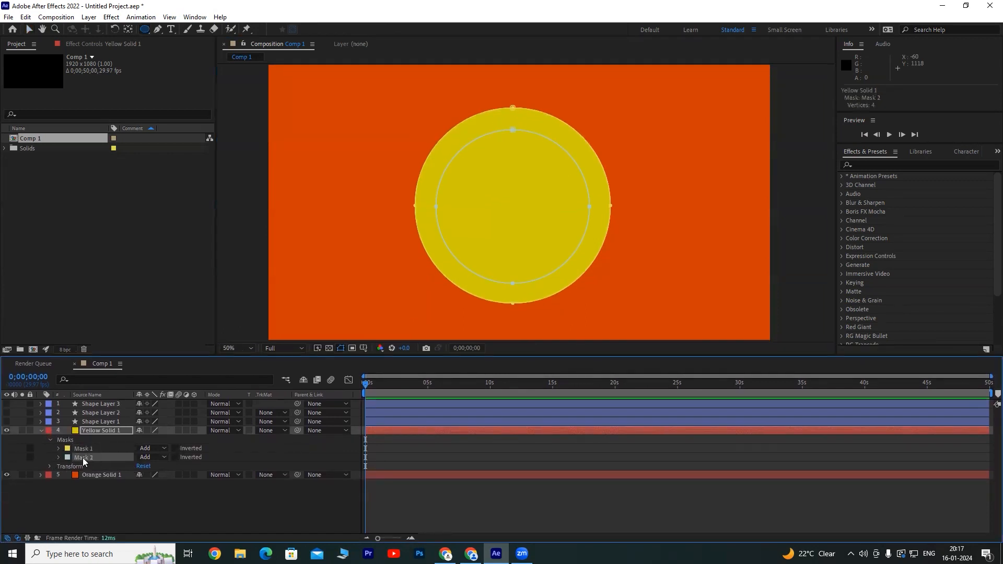
left_click(153, 457)
left_click(162, 376)
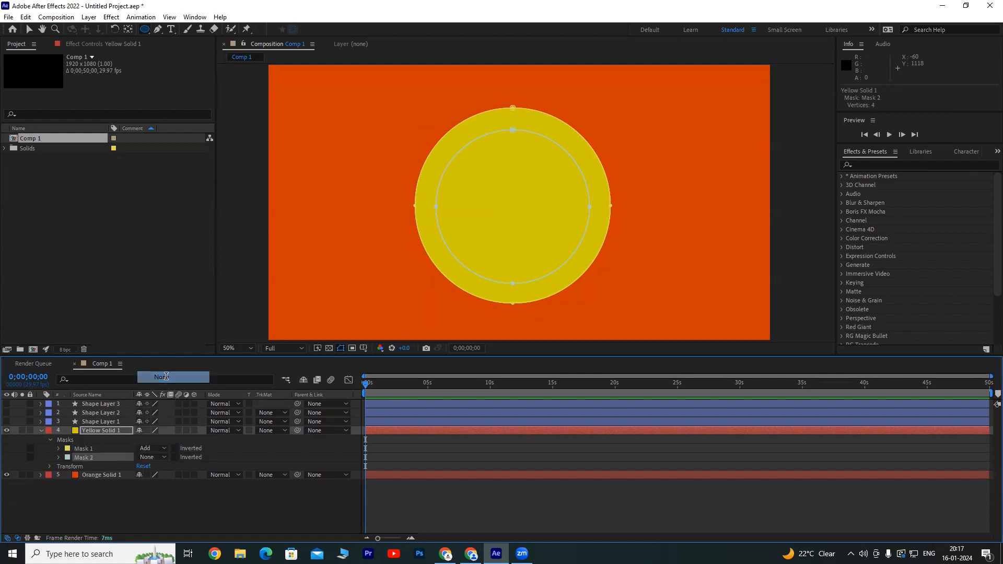
left_click(153, 450)
left_click(156, 454)
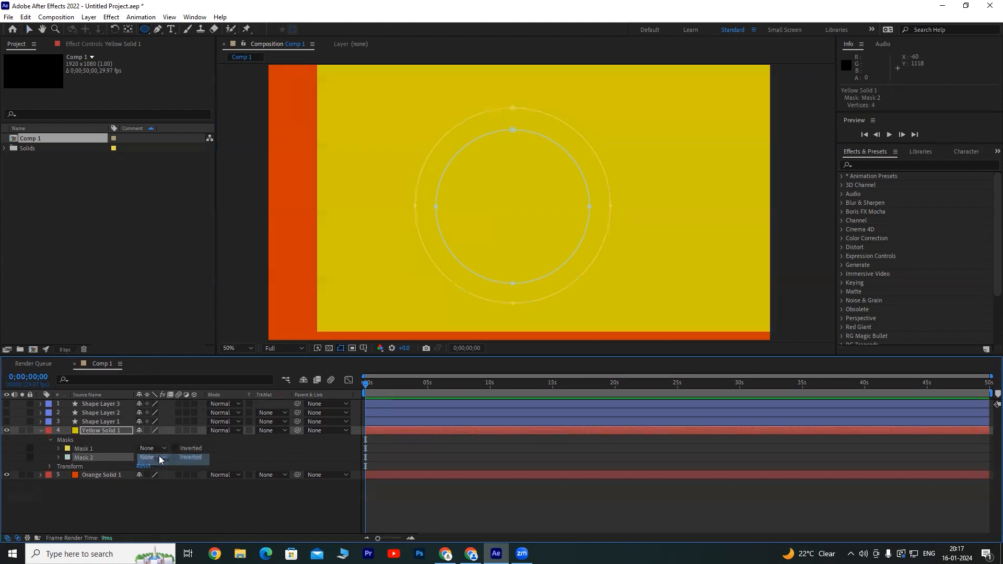
left_click(152, 448)
left_click(162, 466)
left_click(154, 458)
left_click(159, 388)
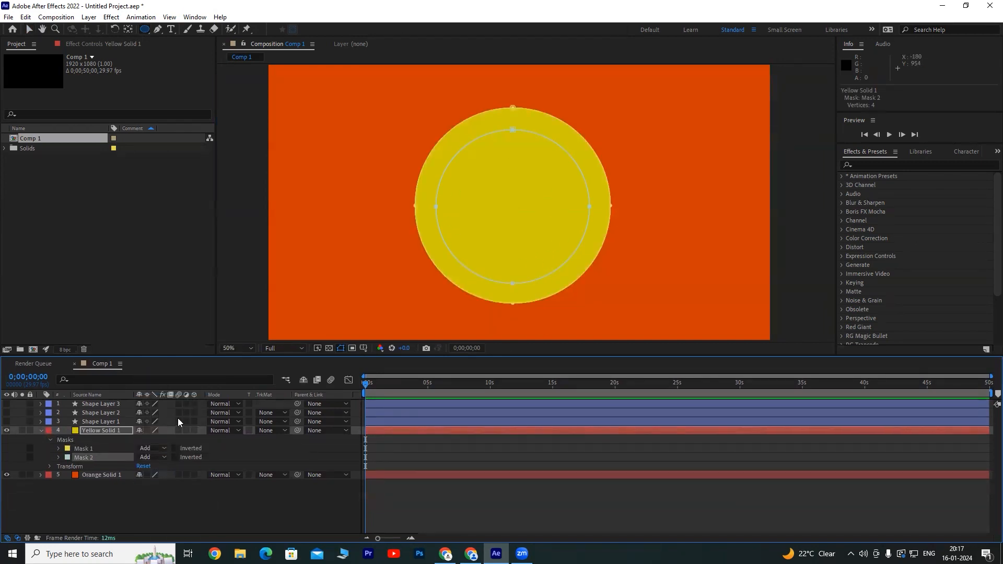
Set Mask 2 of Yellow Solid 1 to Subtract to cut the circle into a ring, and deselect the layer.
left_click(148, 458)
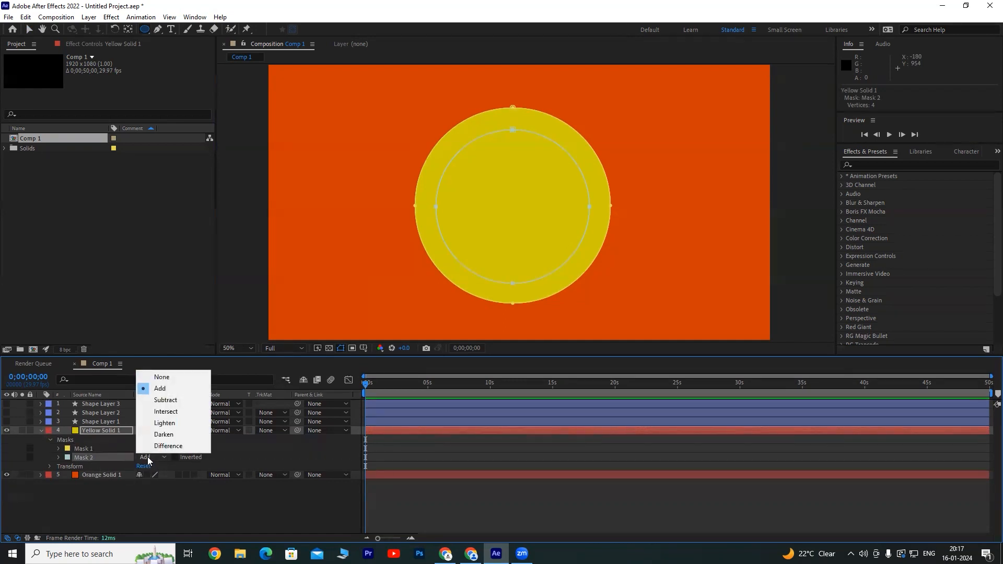
left_click(165, 400)
left_click(157, 514)
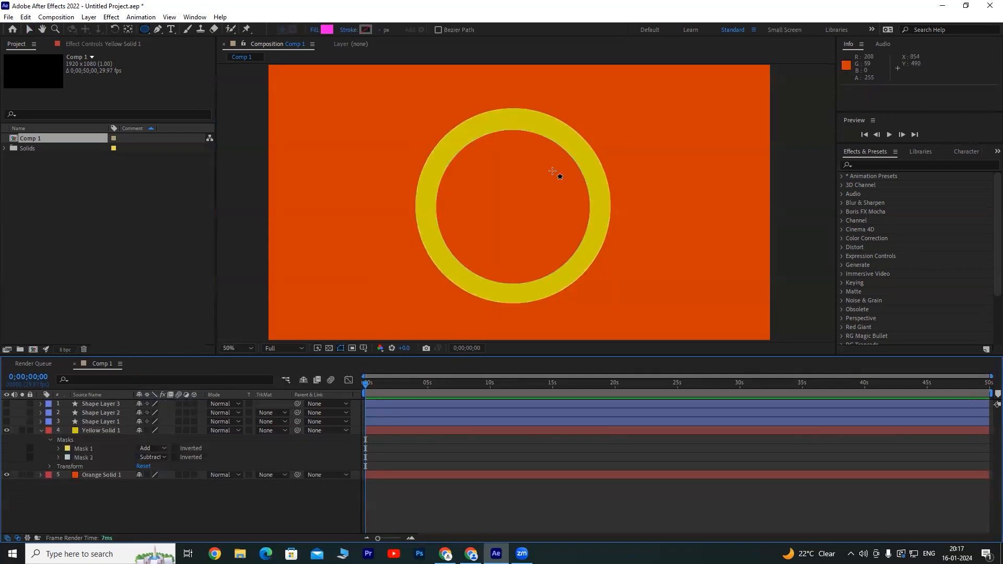
scroll(540, 186, "down", 2)
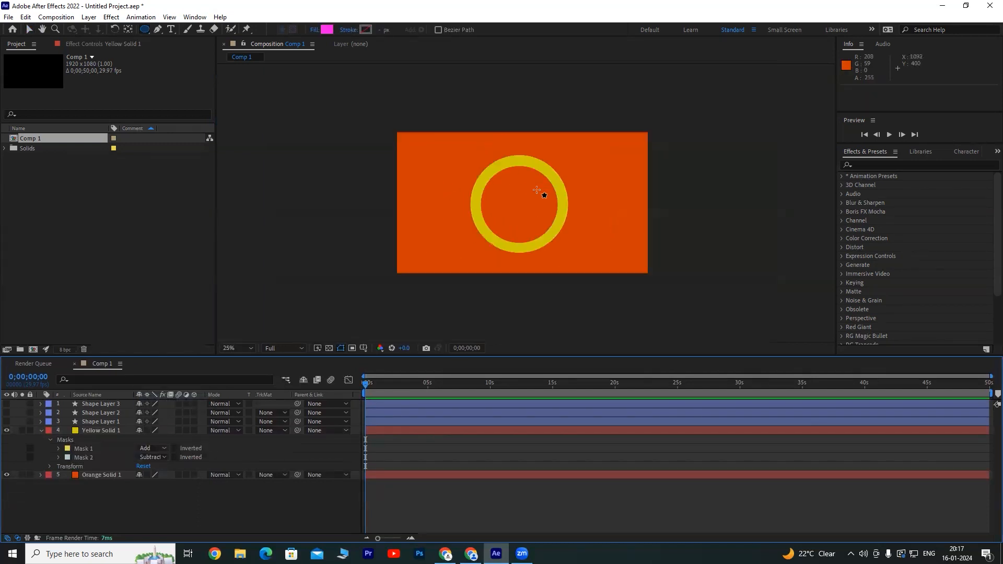
scroll(520, 207, "up", 2)
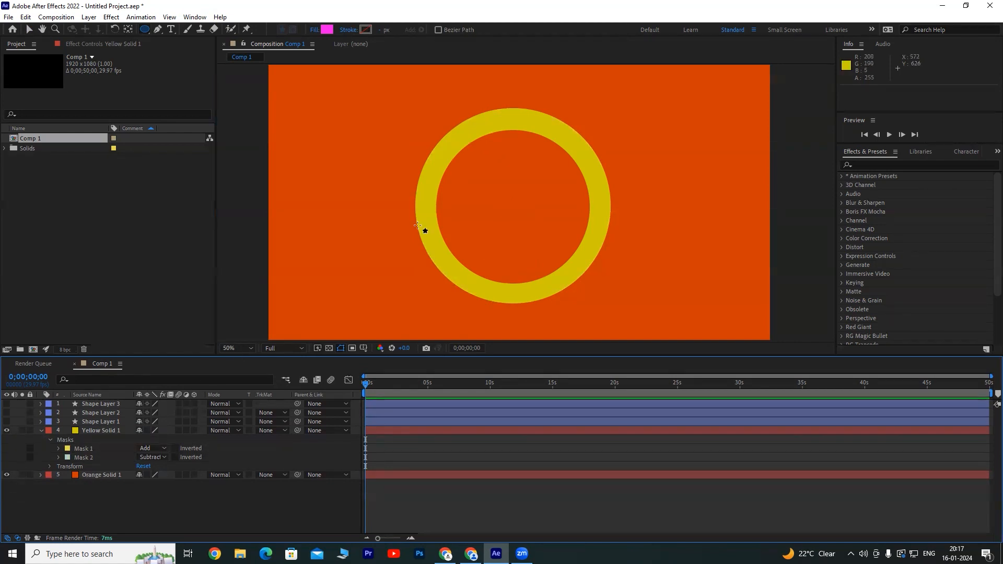
Draw a third circular mask about 300 px in diameter on Yellow Solid 1 from the ring's centre, and deselect the layer.
left_click(100, 430)
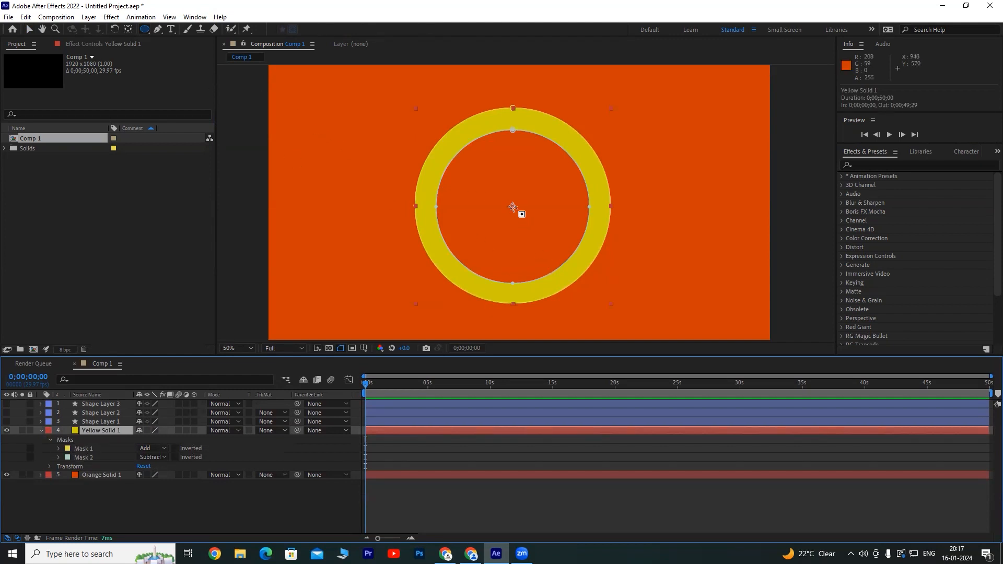
left_click_drag(512, 206, 552, 175)
left_click(298, 514)
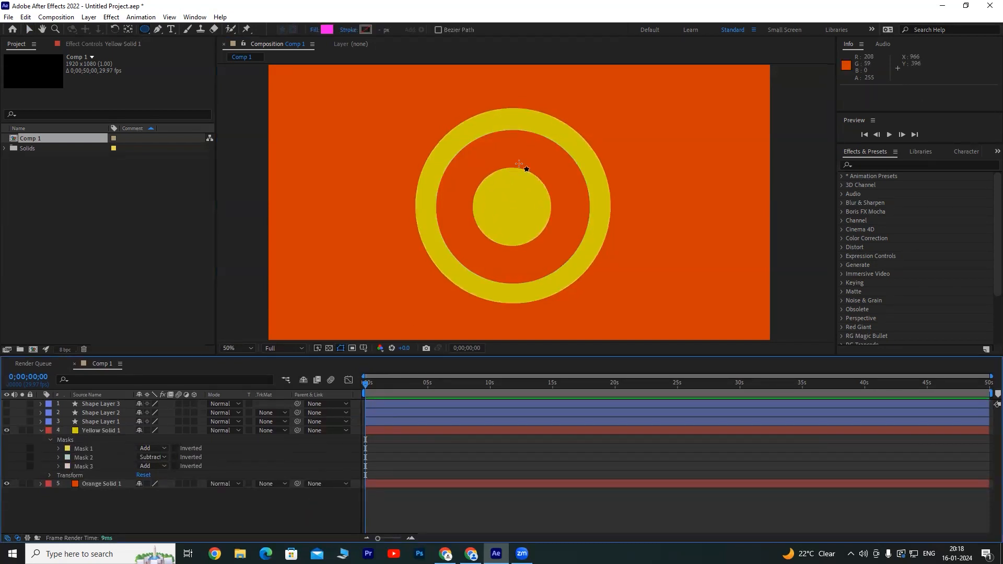
Examine Mask 1, Mask 2 and Mask 3 of Yellow Solid 1 by selecting each in turn.
left_click(86, 450)
left_click(84, 457)
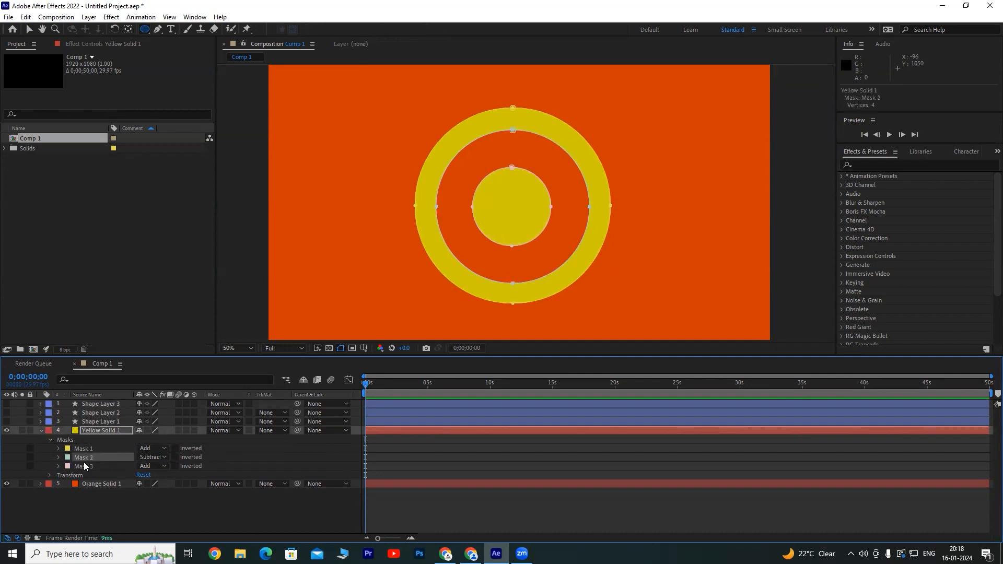
left_click(85, 466)
left_click(140, 515)
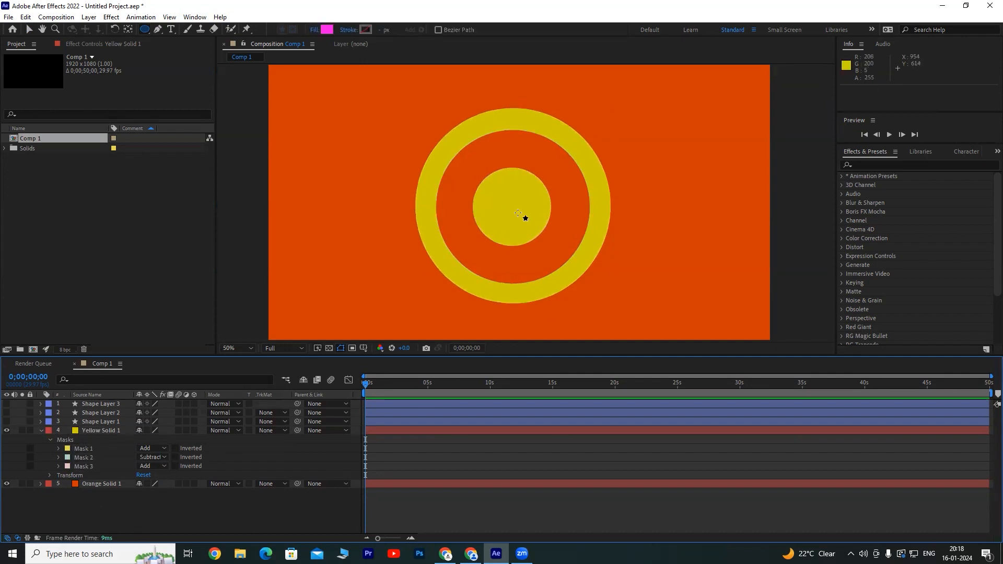
scroll(529, 201, "down", 2)
Move Yellow Solid 1 with all its masks to about position 946, 514 using the Selection tool.
left_click(29, 29)
scroll(530, 204, "up", 2)
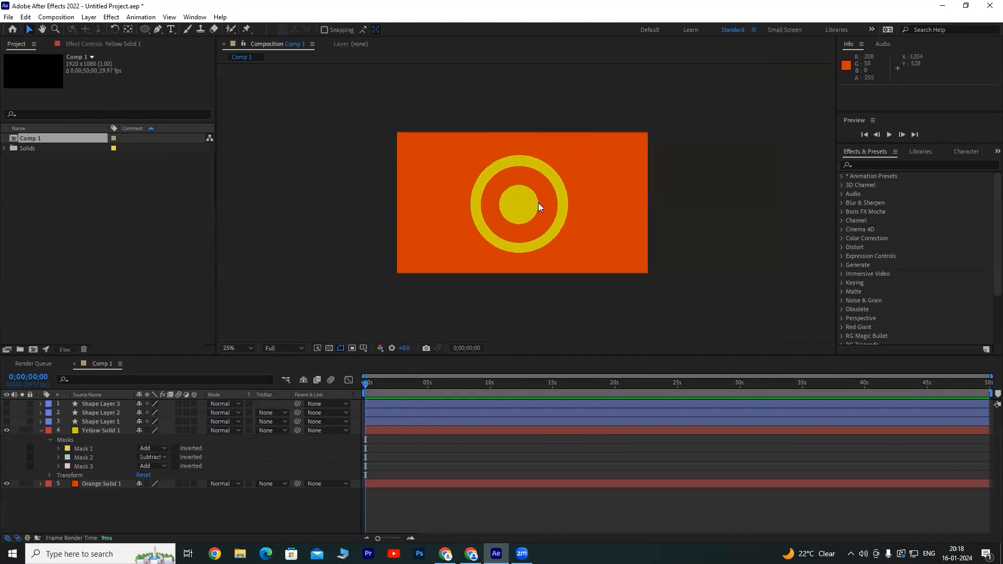
scroll(517, 190, "up", 5)
scroll(511, 200, "down", 5)
scroll(512, 197, "up", 2)
scroll(511, 200, "down", 2)
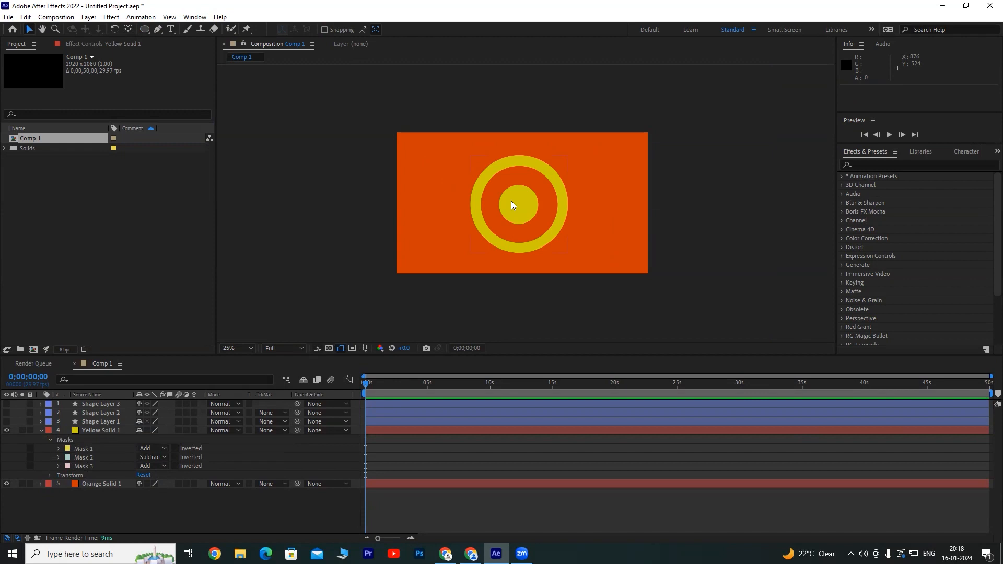
scroll(529, 194, "up", 2)
scroll(525, 201, "down", 2)
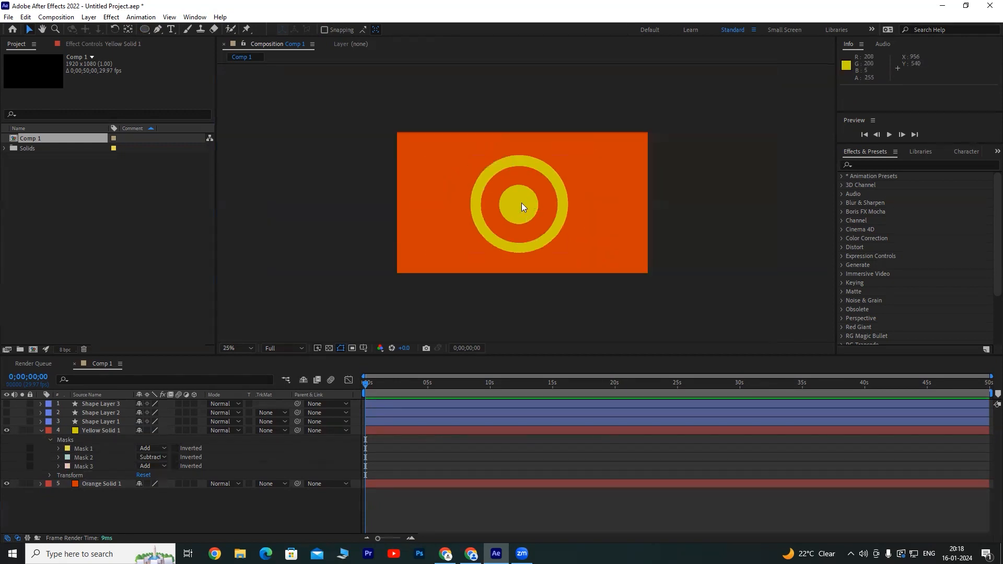
mouse_move(521, 201)
left_mouse_down()
mouse_move(505, 198)
mouse_move(532, 206)
left_mouse_up()
scroll(532, 206, "up", 4)
scroll(531, 205, "down", 5)
scroll(540, 216, "up", 4)
left_click_drag(563, 203, 518, 201)
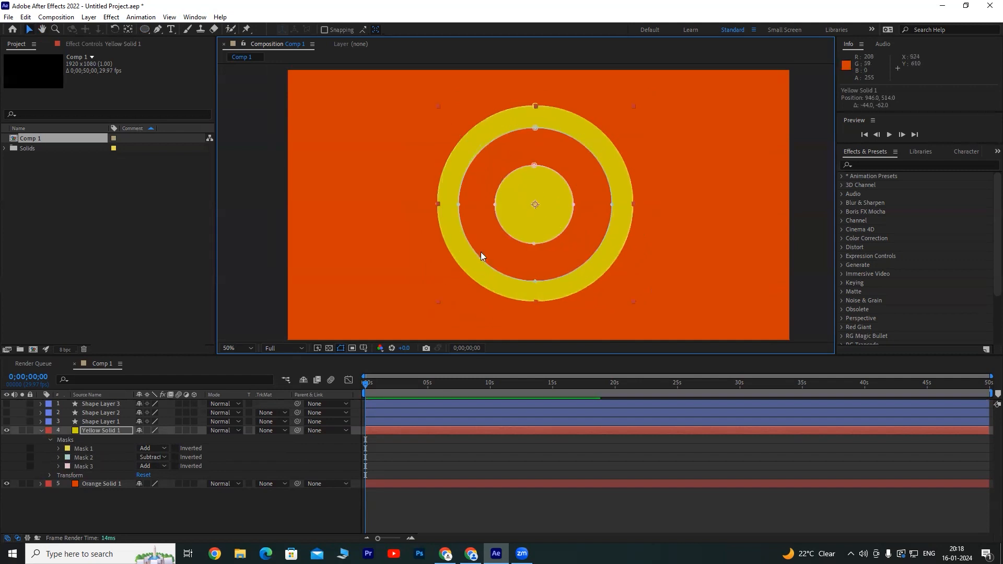
left_click(240, 514)
scroll(537, 212, "down", 2)
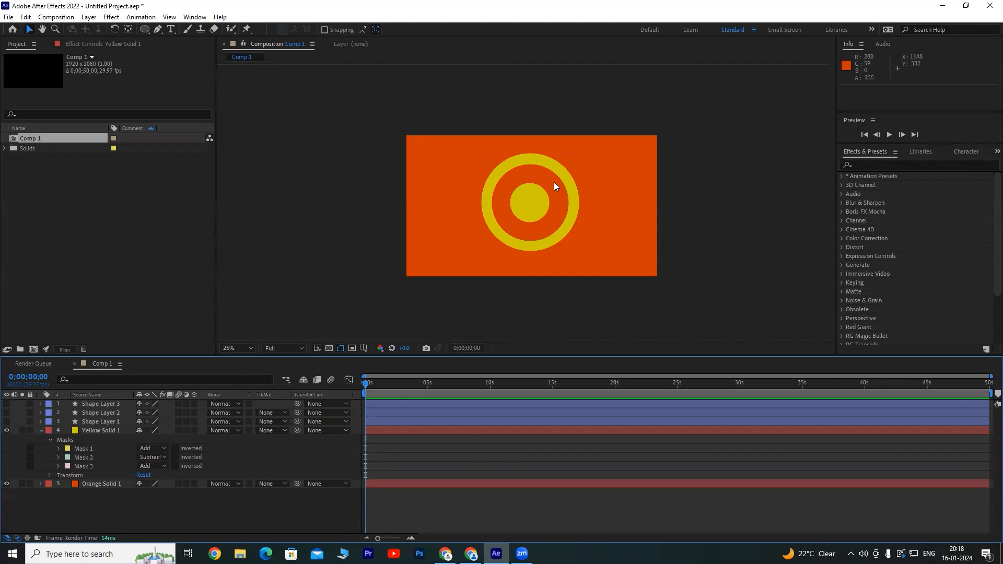
scroll(539, 203, "up", 2)
scroll(538, 202, "down", 2)
scroll(535, 208, "up", 2)
scroll(536, 209, "down", 2)
scroll(536, 206, "up", 2)
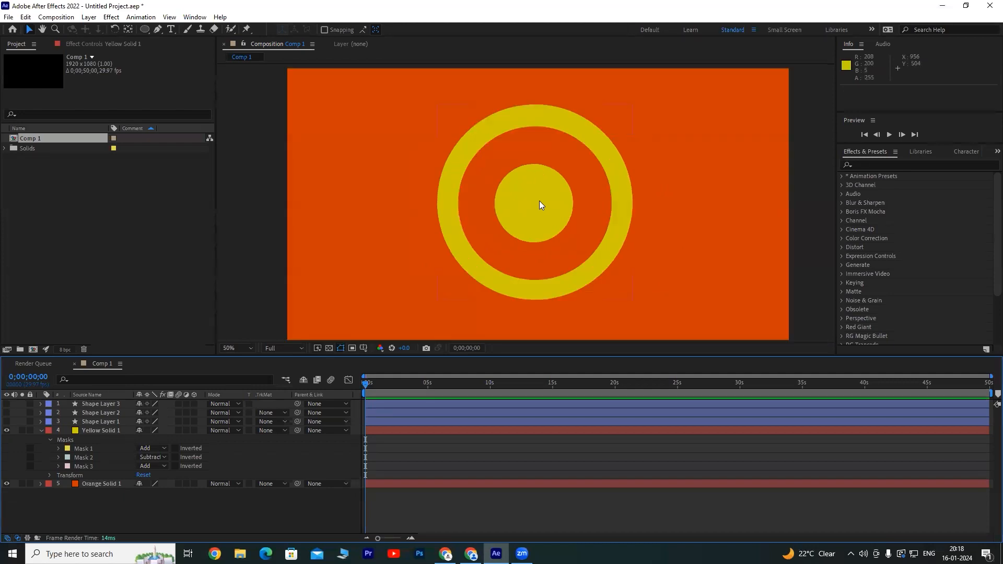
scroll(540, 199, "down", 2)
Move Yellow Solid 1 with its masks to about position 982, 466, and deselect the layer.
mouse_move(534, 198)
left_mouse_down()
mouse_move(553, 193)
mouse_move(539, 200)
left_mouse_up()
scroll(540, 200, "up", 2)
scroll(540, 203, "down", 2)
scroll(537, 206, "up", 2)
scroll(569, 186, "up", 2)
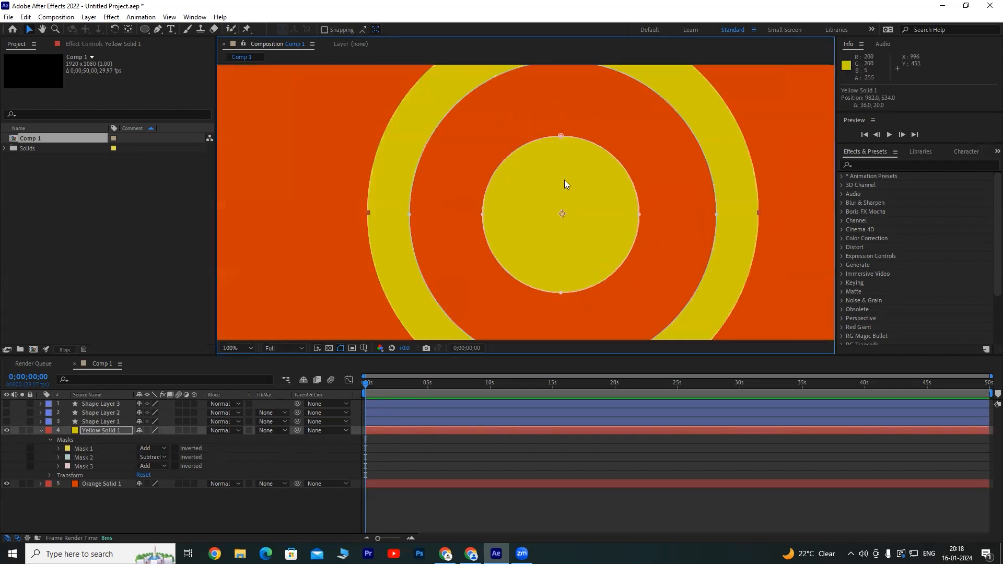
scroll(519, 224, "down", 2)
scroll(535, 214, "down", 2)
left_click_drag(535, 227, 532, 183)
left_click(659, 190)
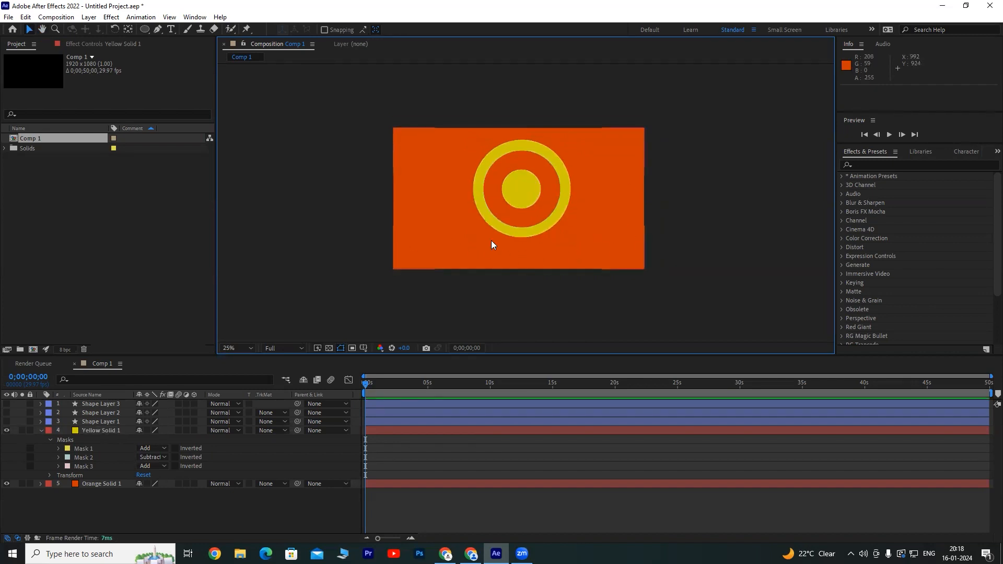
Collapse Yellow Solid 1's properties and create a new comp-size solid in bright blue (27A2ED).
left_click(41, 430)
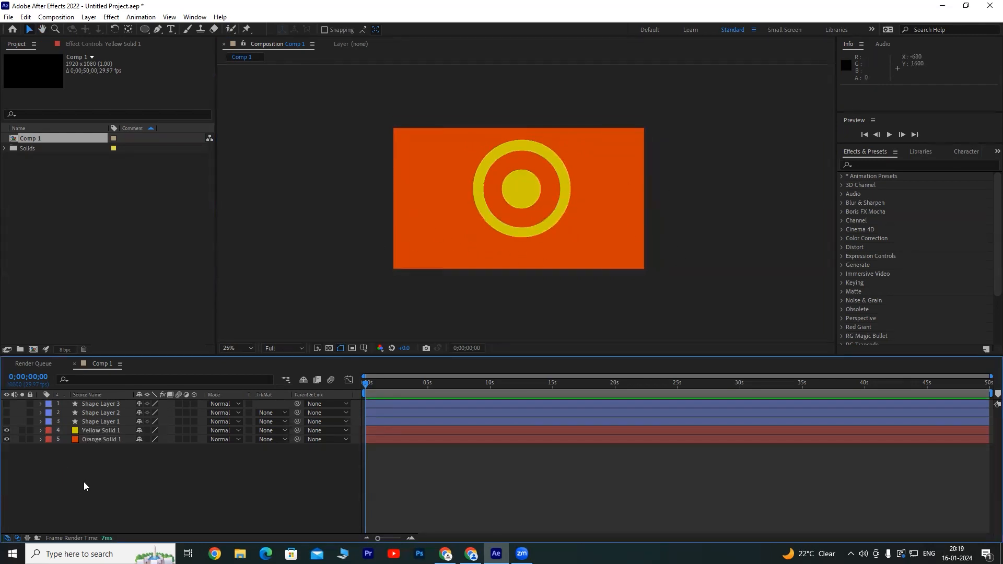
right_click(84, 481)
mouse_move(126, 354)
left_click(238, 382)
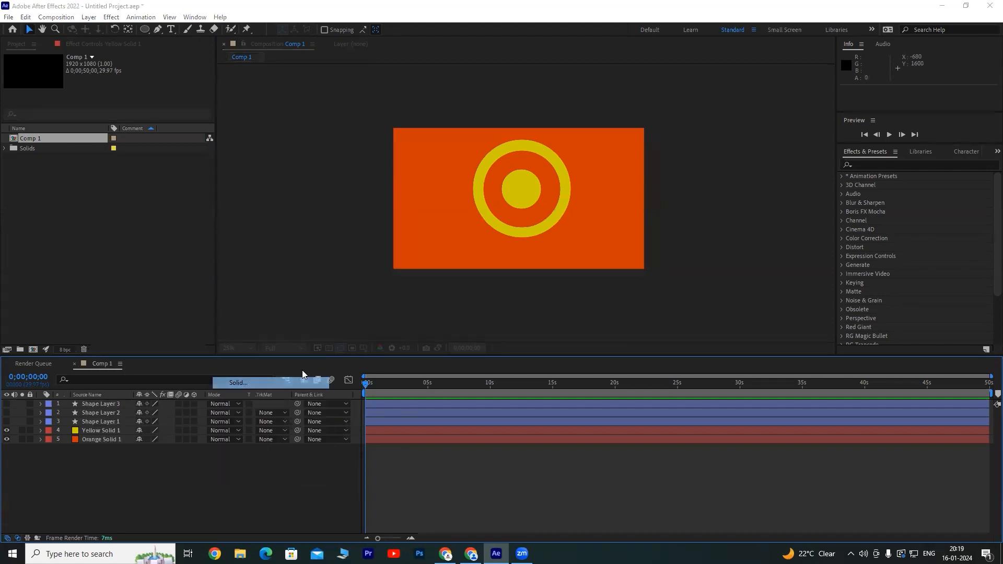
left_click(495, 336)
left_click(319, 363)
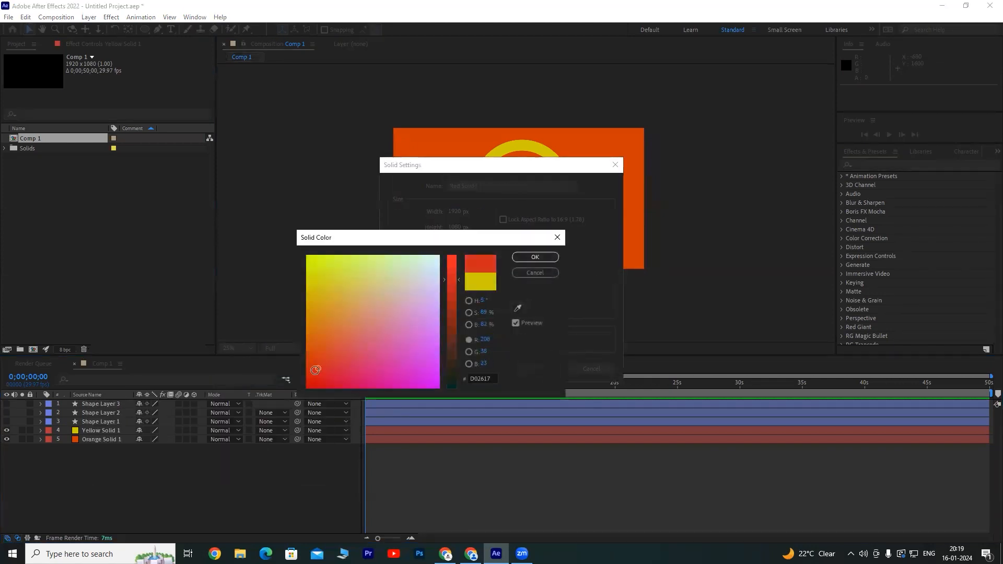
left_click(409, 353)
left_click(452, 369)
mouse_move(411, 359)
left_mouse_down()
mouse_move(340, 372)
mouse_move(419, 376)
mouse_move(430, 306)
left_mouse_up()
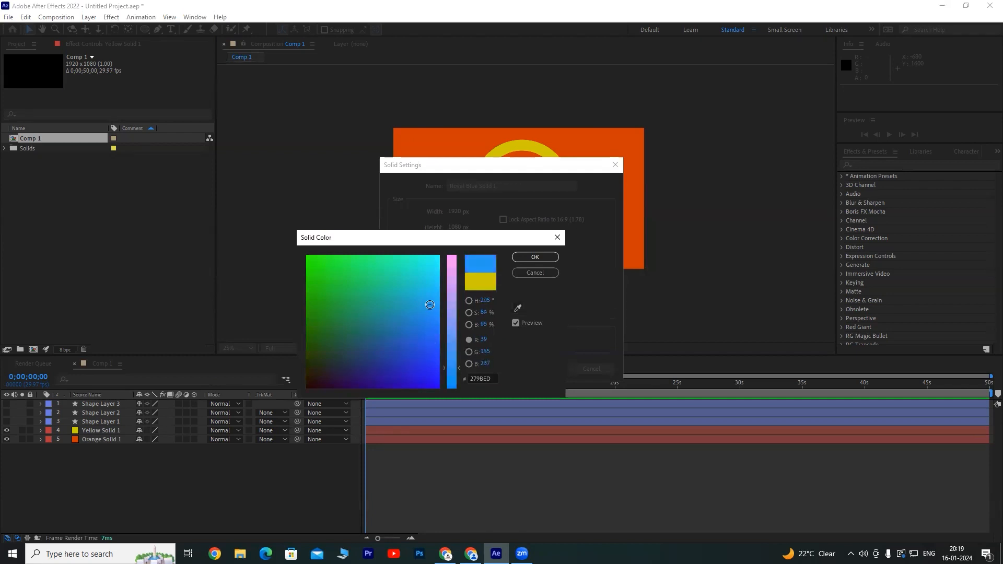
key("Return")
left_click(537, 366)
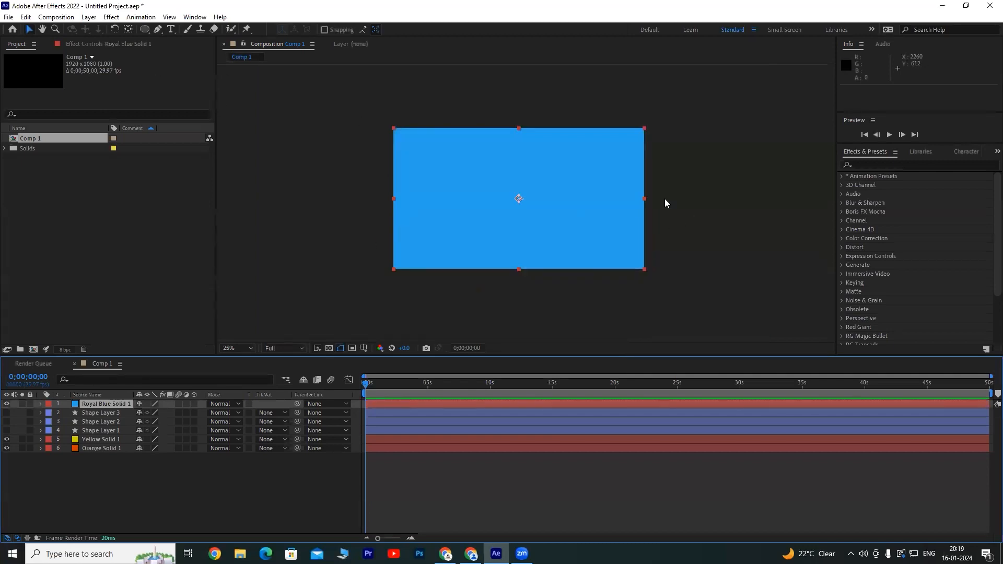
Draw a closed six-point mask with a wavy upper edge across the lower part of Royal Blue Solid 1 using the Pen tool.
left_click(159, 29)
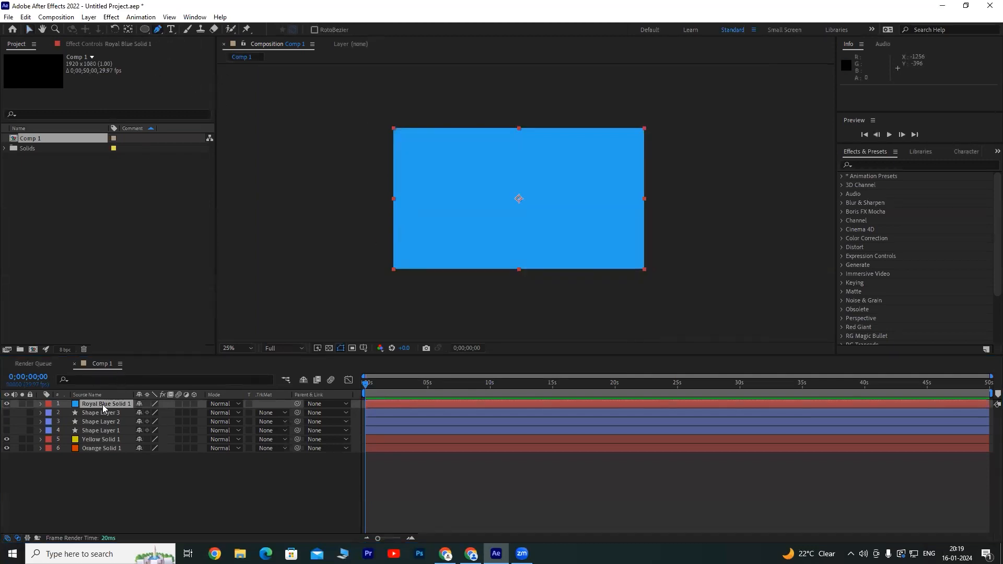
left_click(369, 242)
left_click_drag(463, 232, 593, 240)
left_click_drag(668, 224, 703, 235)
left_click(681, 303)
left_click(371, 317)
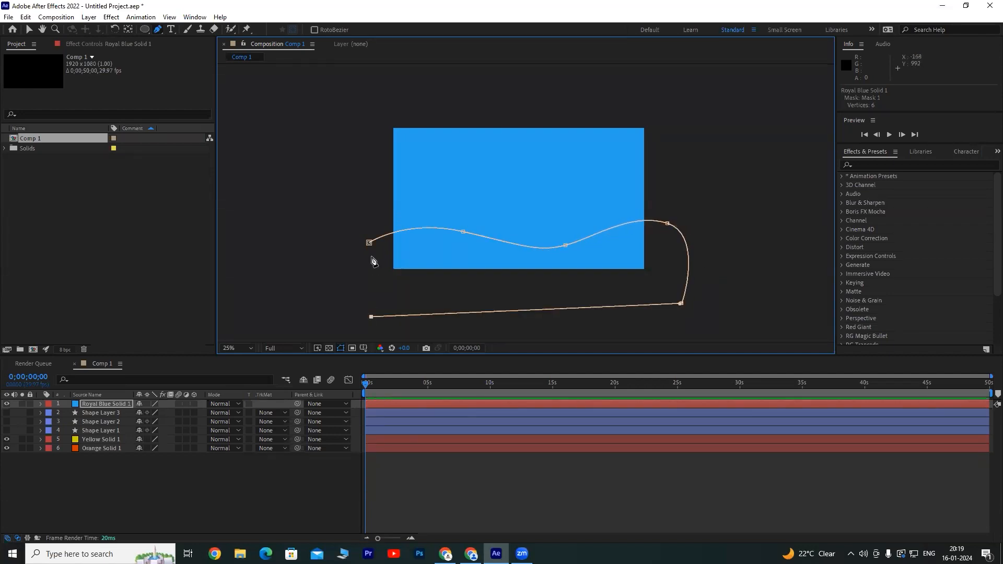
left_click(369, 243)
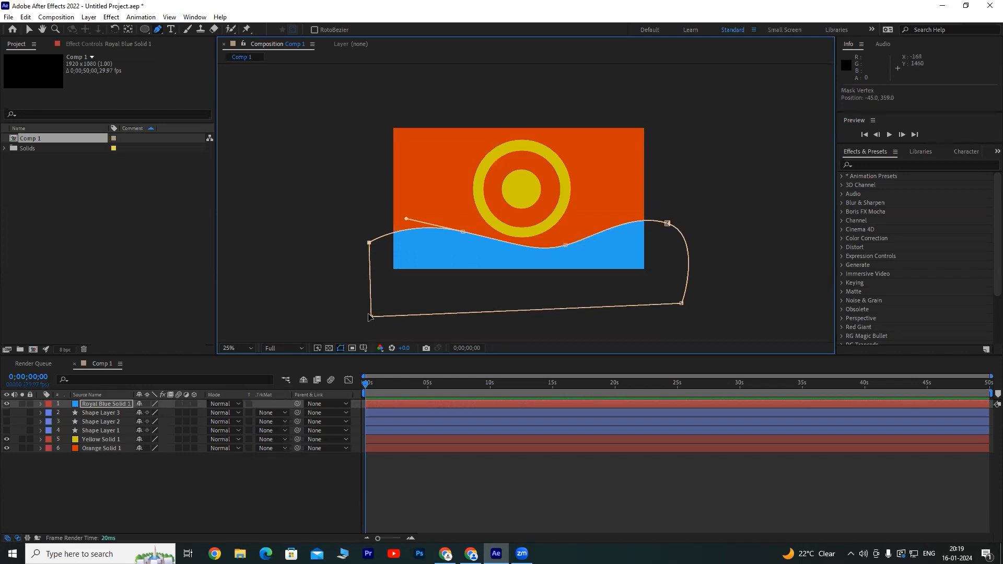
Nudge the wave mask's two leftmost vertices slightly upward, and deselect Royal Blue Solid 1.
left_click_drag(371, 317, 368, 312)
left_click_drag(370, 244, 371, 240)
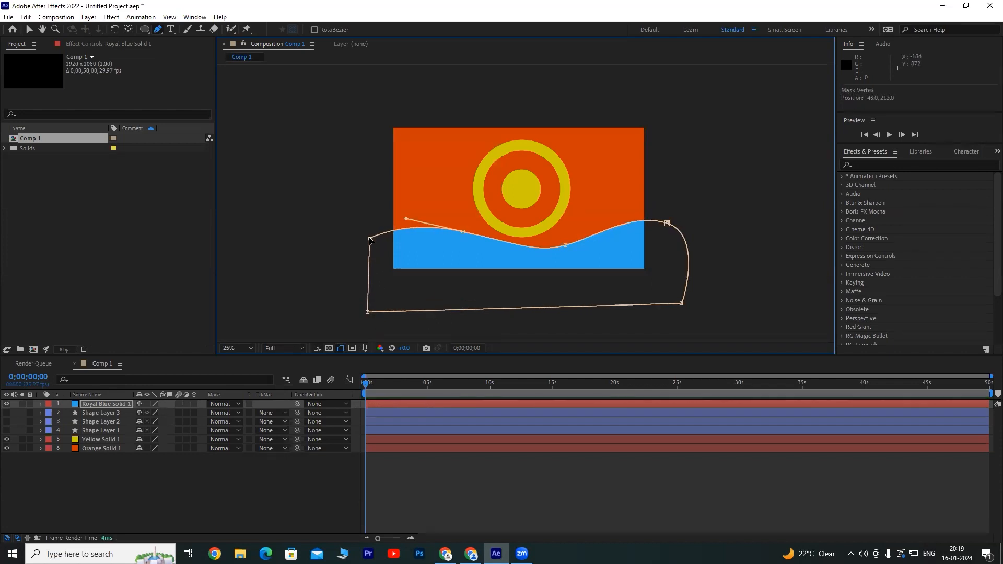
left_click(216, 483)
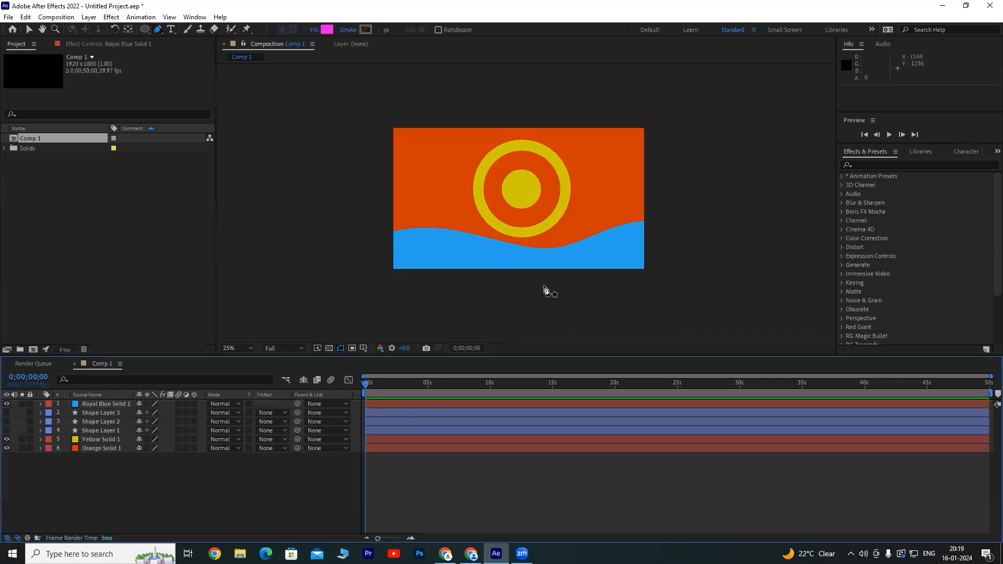
scroll(554, 209, "up", 2)
scroll(522, 195, "down", 4)
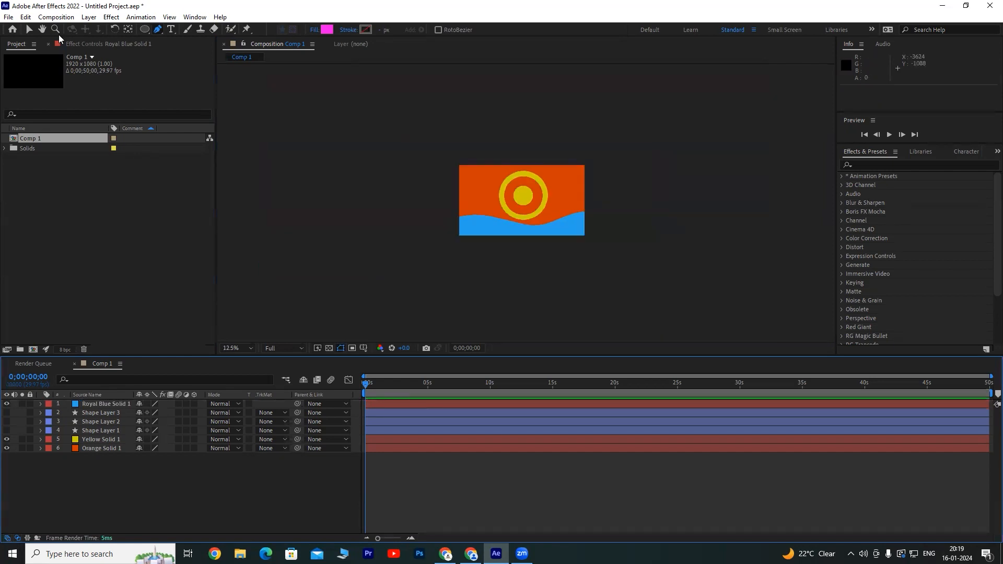
Move Royal Blue Solid 1 in the layer order to between Yellow Solid 1 and Orange Solid 1.
left_click(29, 29)
key("period")
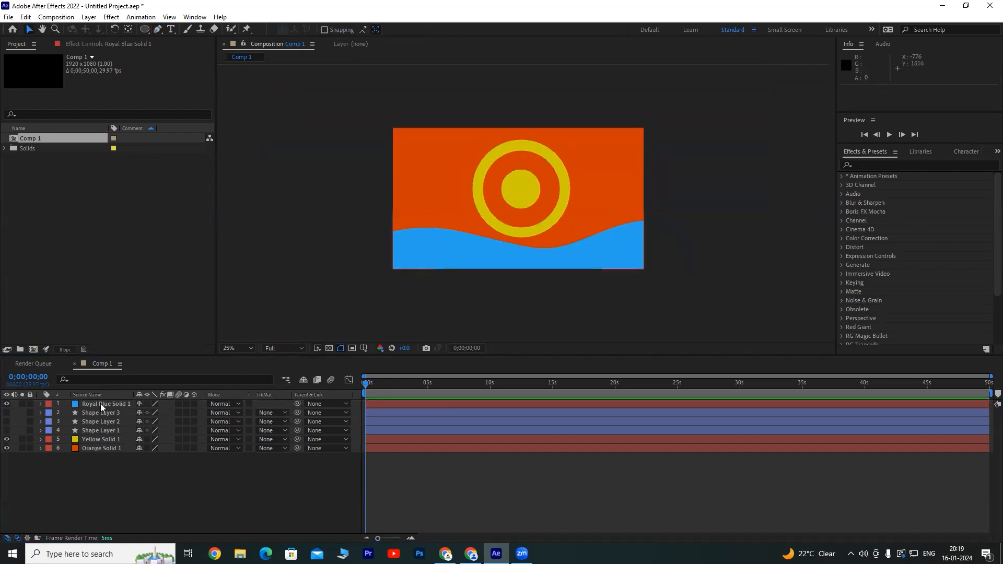
left_click(101, 404)
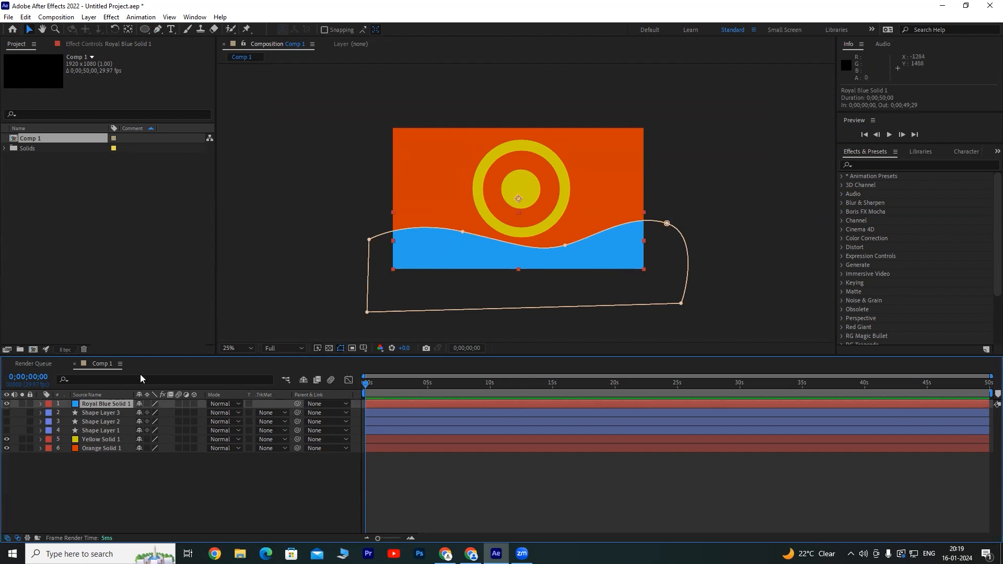
left_click_drag(109, 405, 109, 443)
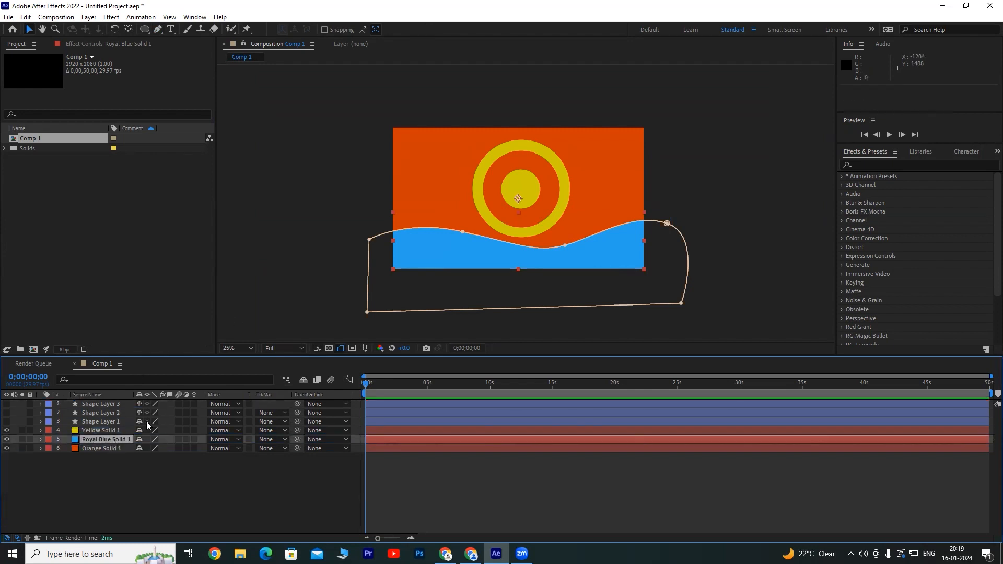
Move Yellow Solid 1 to about position 1114, 486 so the target sits over the wave's dip, and deselect it.
left_click(193, 476)
mouse_move(531, 182)
left_mouse_down()
mouse_move(530, 208)
mouse_move(487, 206)
mouse_move(561, 189)
mouse_move(547, 183)
left_mouse_up()
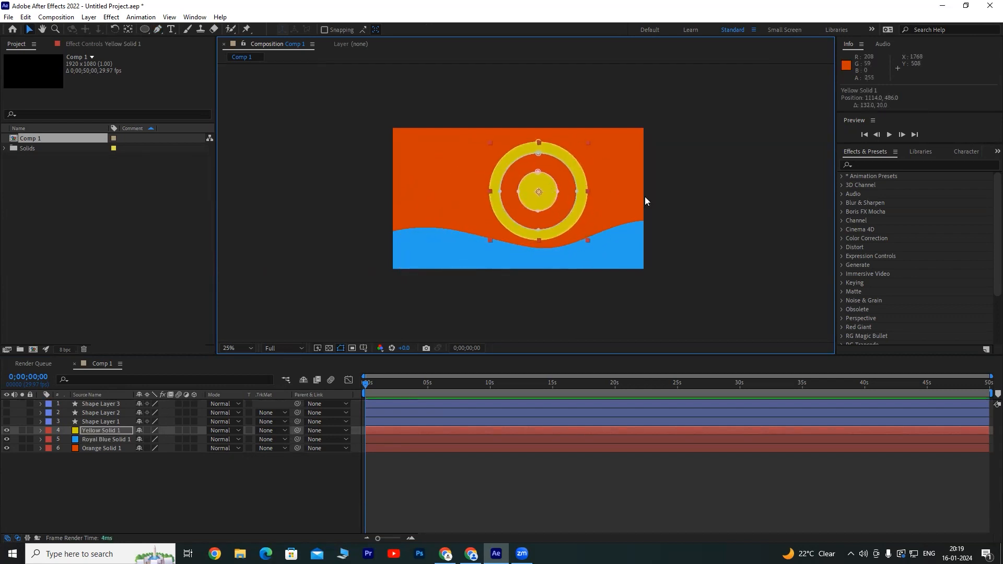
left_click(672, 200)
left_click(588, 253)
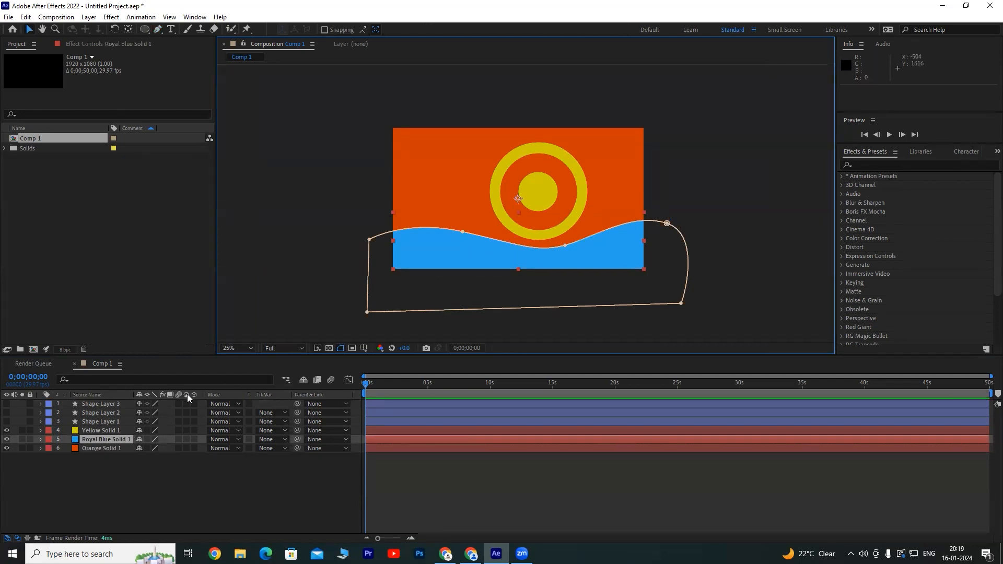
key("ctrl+s")
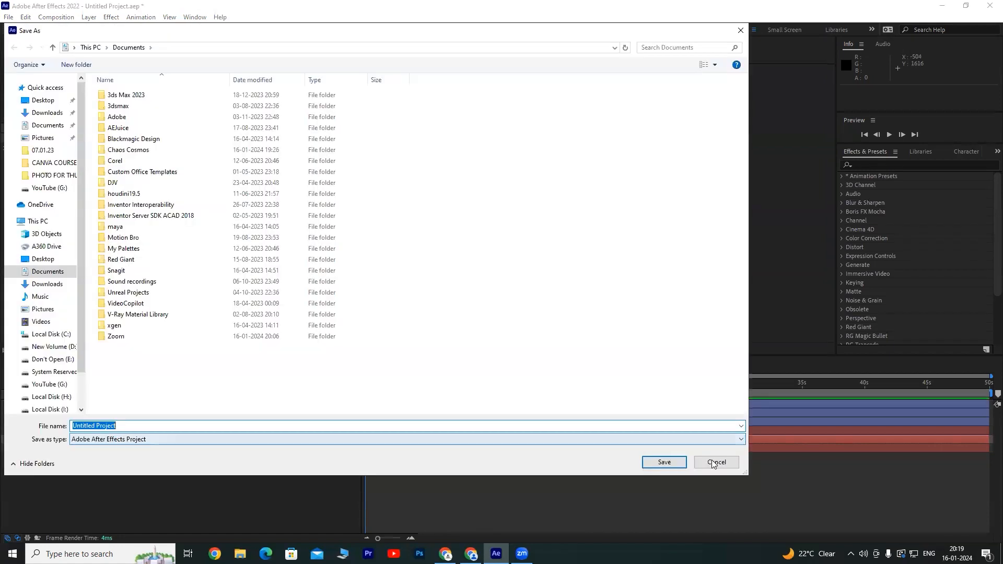
left_click(714, 462)
Duplicate Royal Blue Solid 1 and flip the copy vertically to form a wave along the composition's upper edge.
left_click(105, 440)
key("ctrl+d")
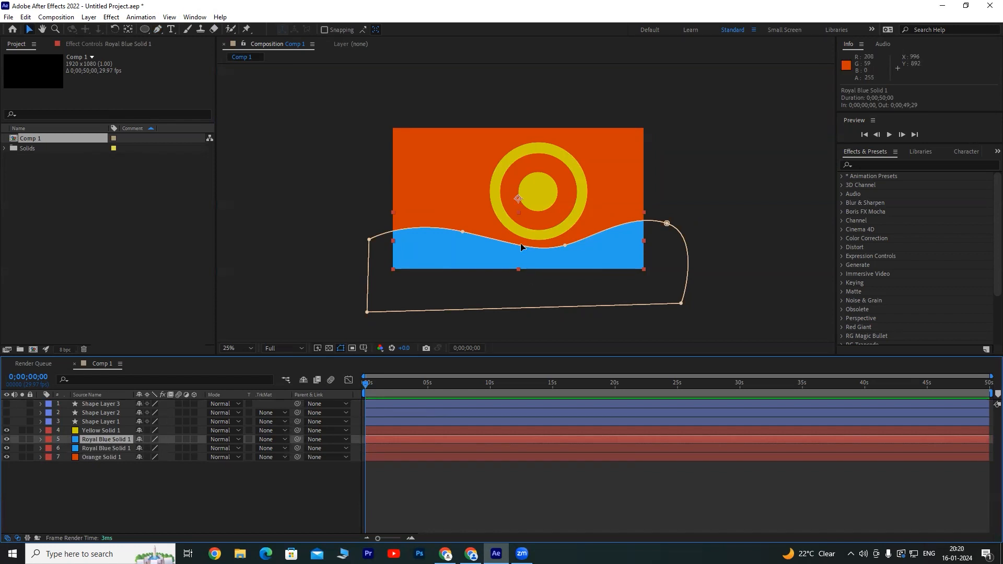
right_click(451, 248)
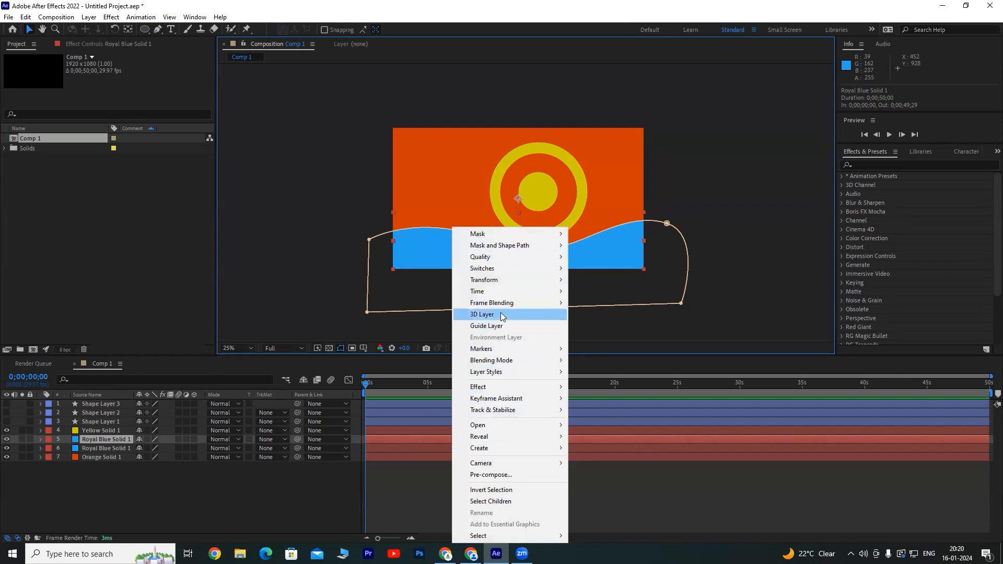
mouse_move(501, 281)
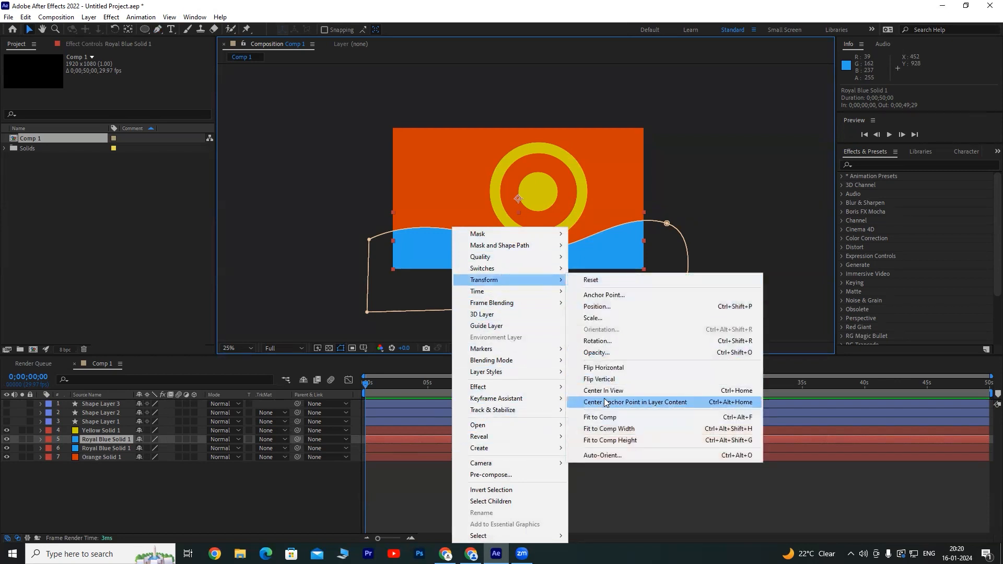
left_click(609, 379)
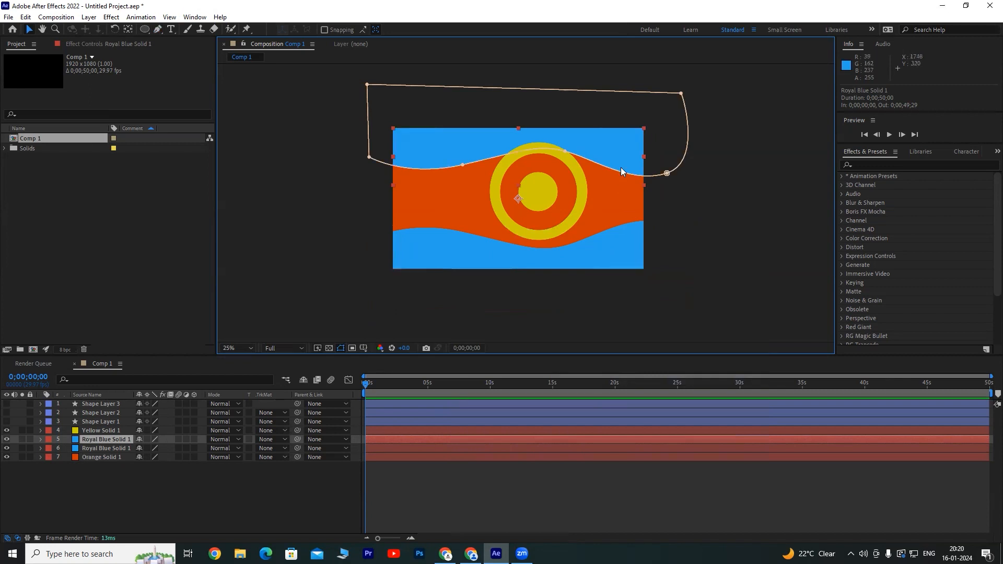
left_click(716, 203)
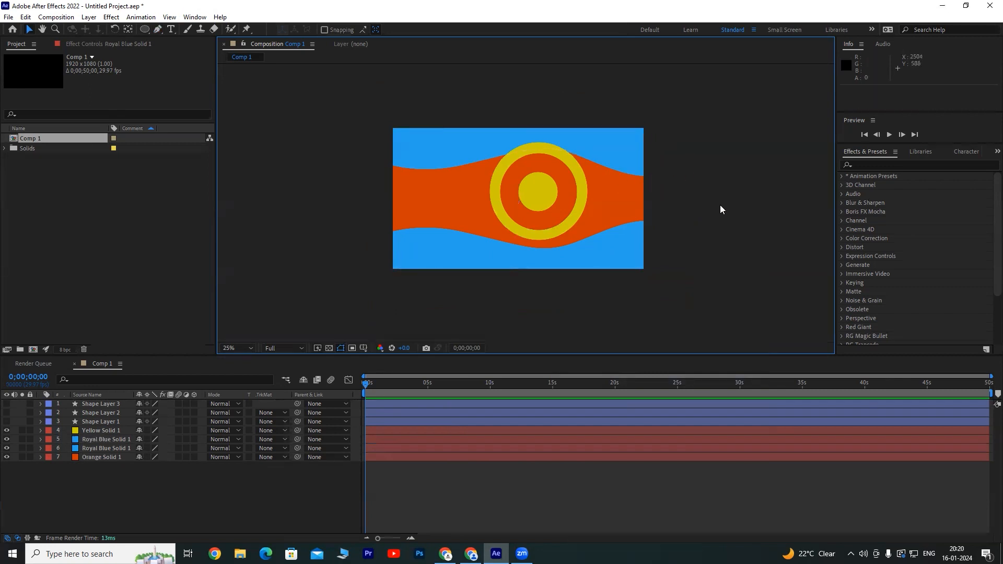
Change the colour of the upper wave's solid to orange (D93D07) as a new solid for this layer.
left_click(625, 151)
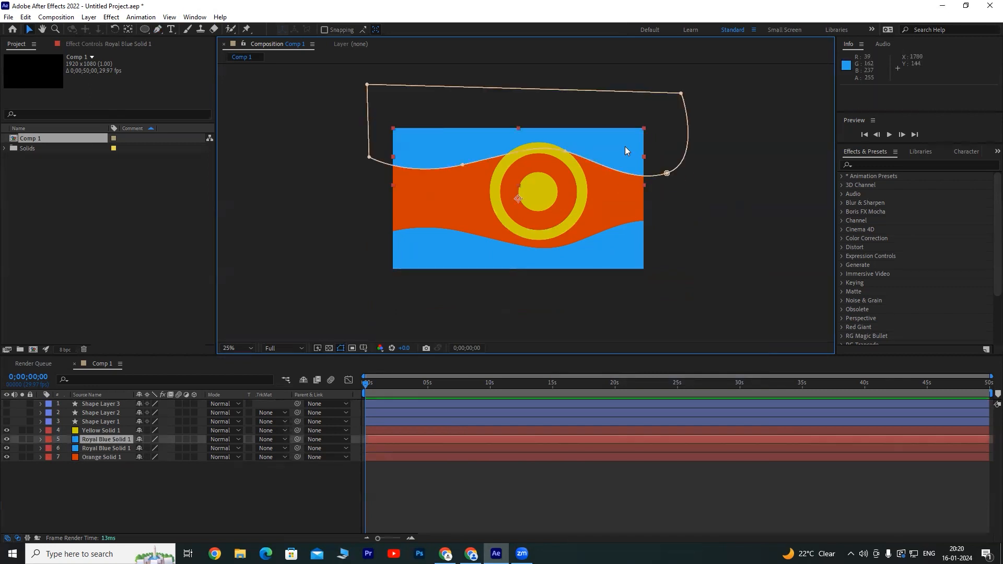
left_click(89, 17)
left_click(117, 40)
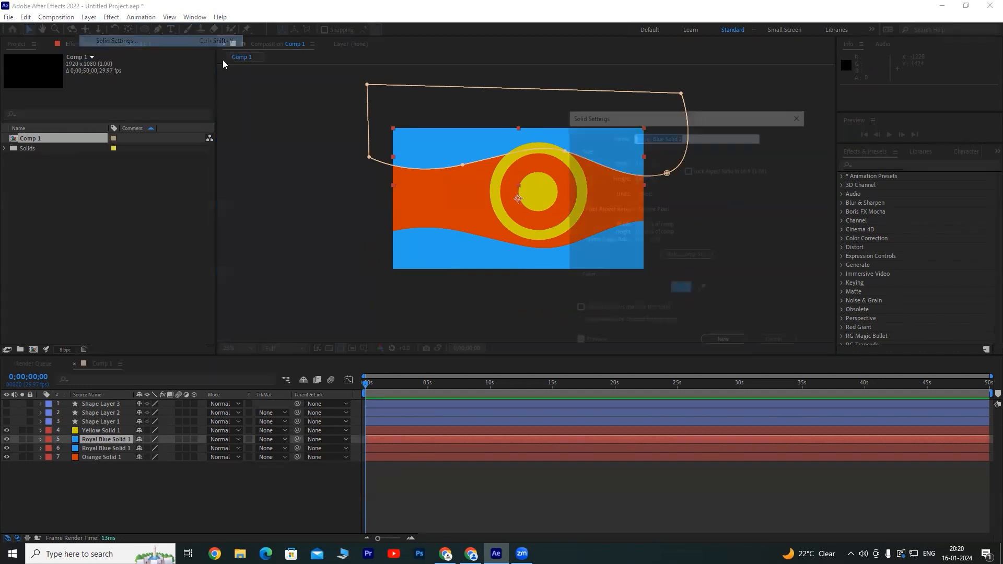
left_click(680, 289)
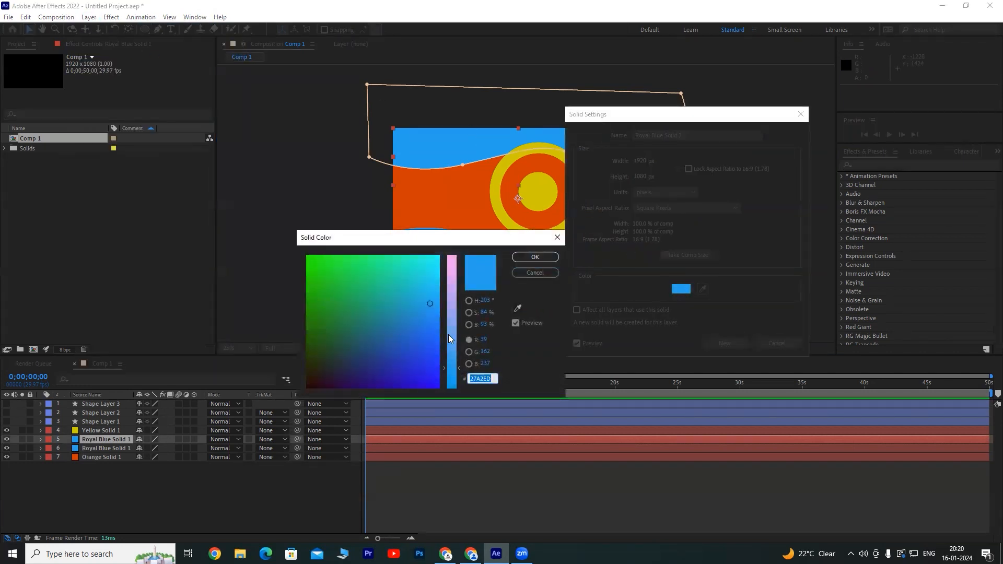
type("210A0E")
left_click_drag(451, 337, 450, 275)
left_click_drag(332, 360, 309, 358)
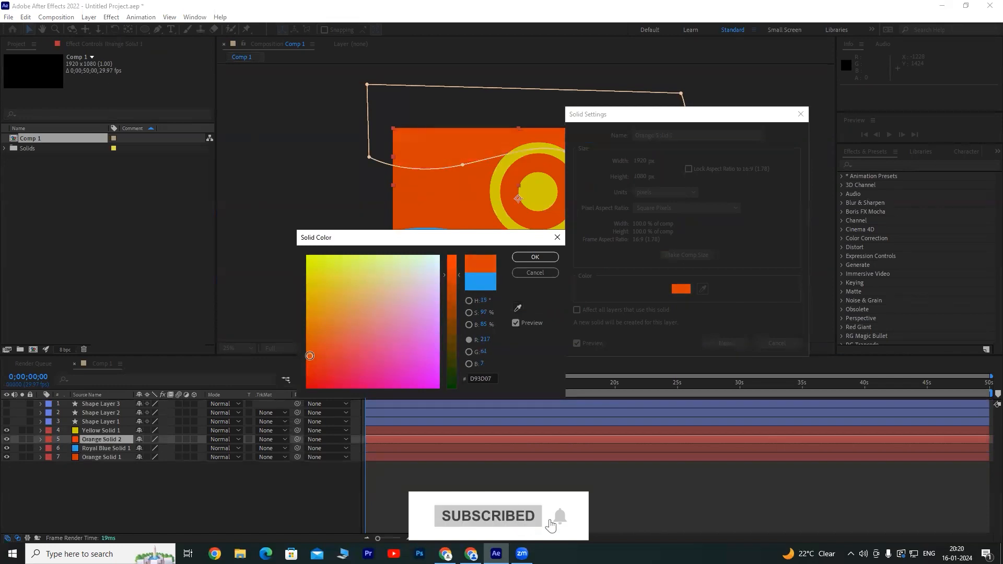
left_click(535, 257)
left_click(723, 344)
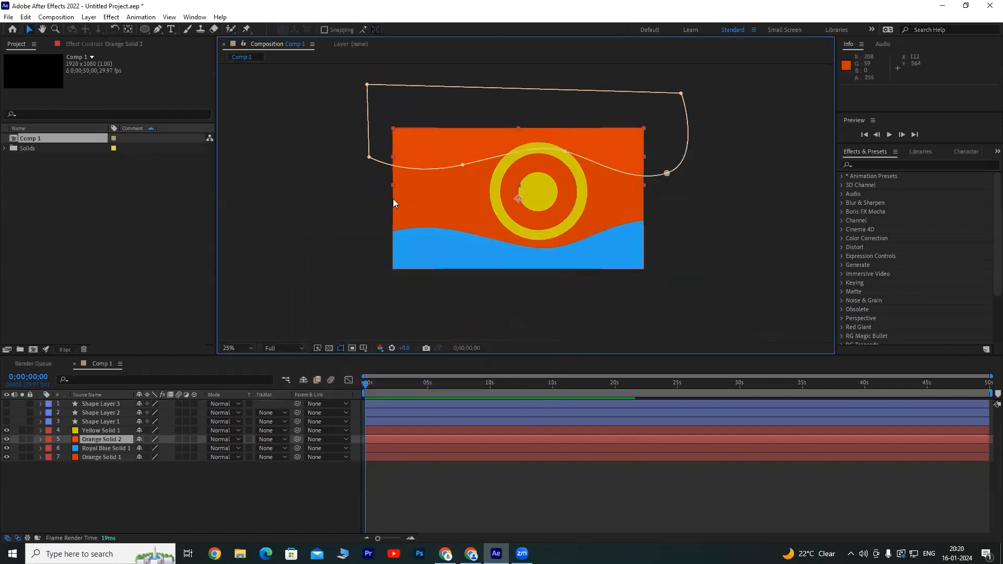
Change the background layer Orange Solid 1 to pale cyan (D0FDFF) in its solid settings.
left_click(103, 457)
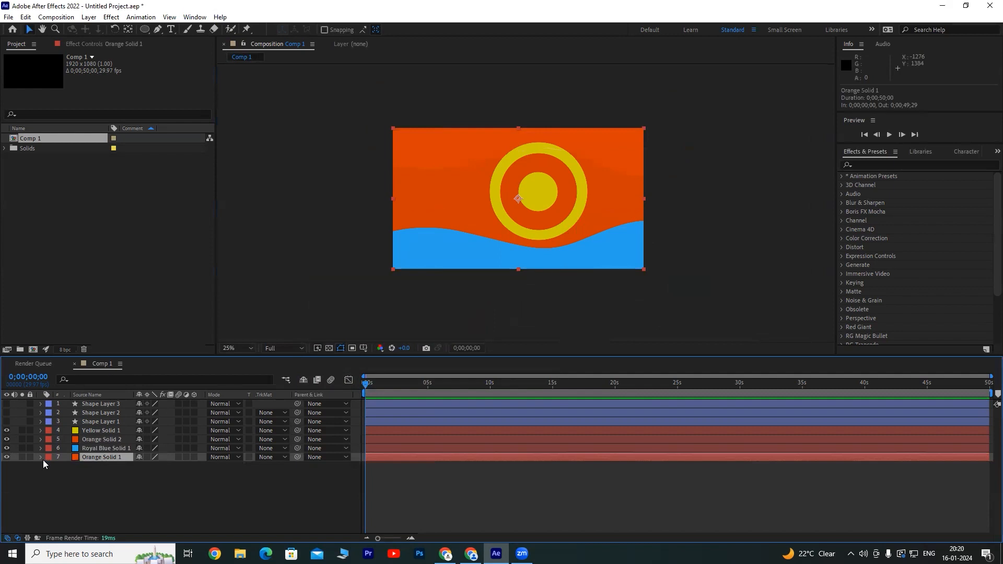
left_click(111, 17)
mouse_move(88, 17)
left_click(102, 40)
left_click(680, 291)
left_click(437, 260)
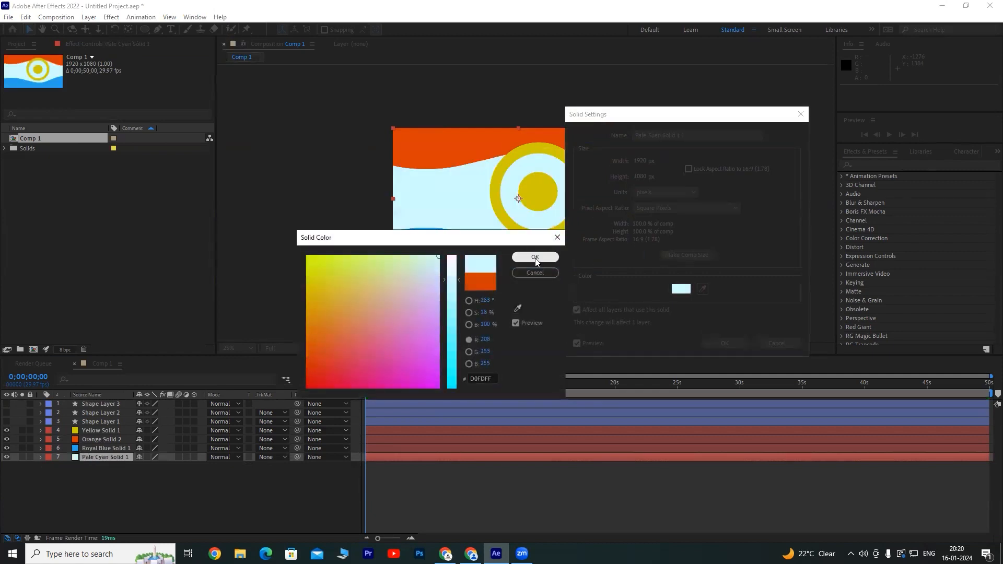
left_click(536, 260)
left_click(724, 343)
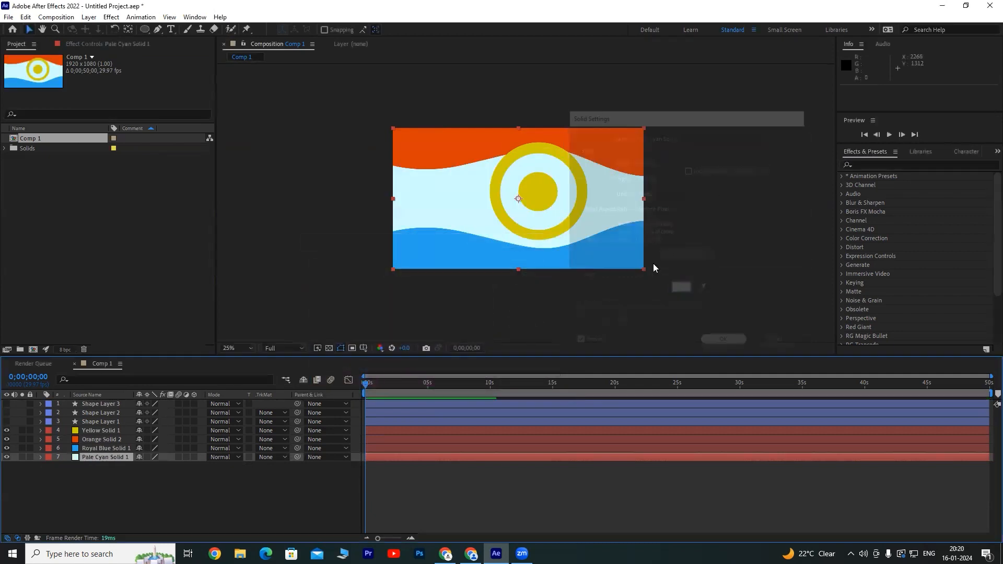
Select the Royal Blue Solid 1 layer that forms the lower wave.
left_click(94, 448)
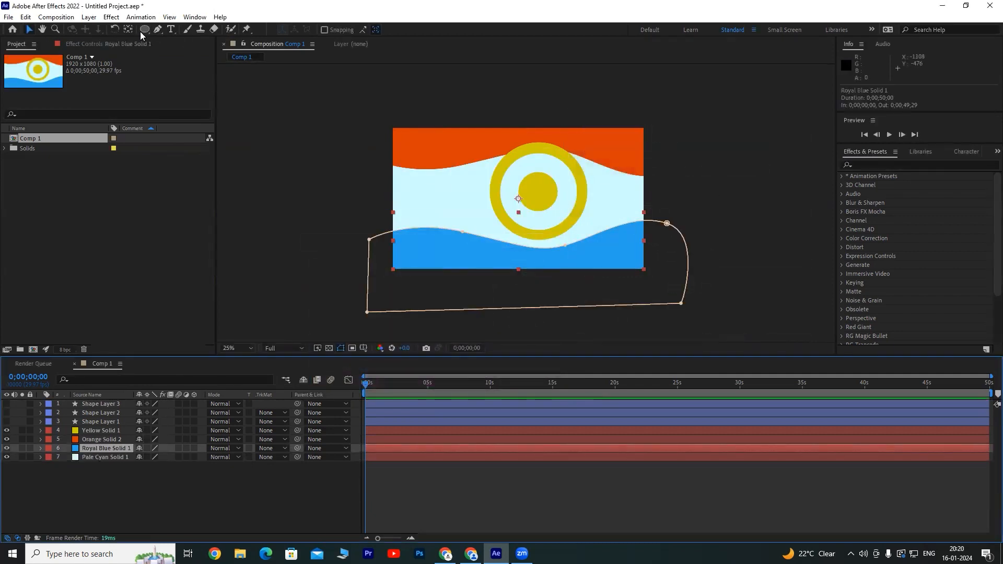
Change the color of the blue wave solid at the flag's lower edge to deep green 277C00.
left_click(89, 16)
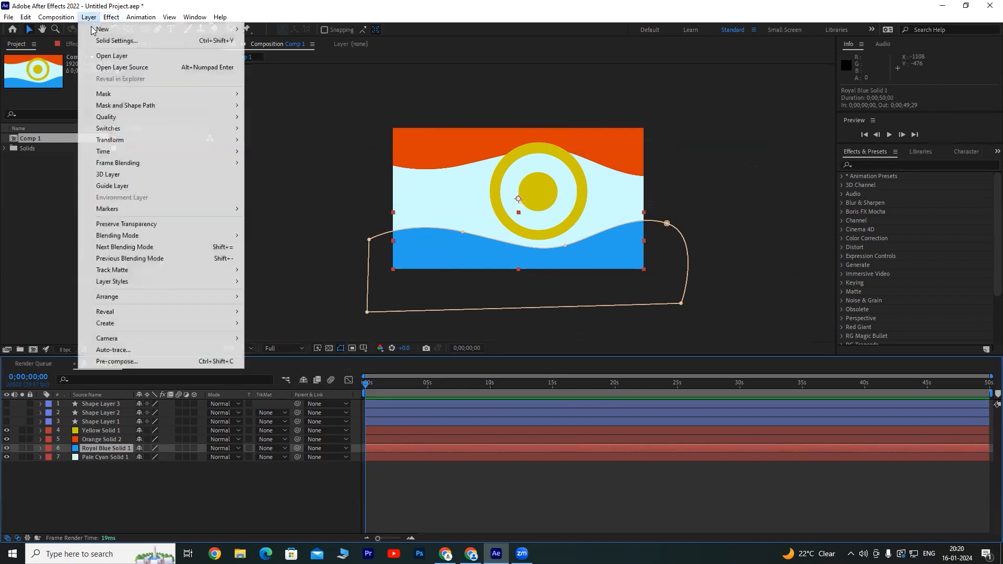
left_click(121, 40)
left_click(683, 291)
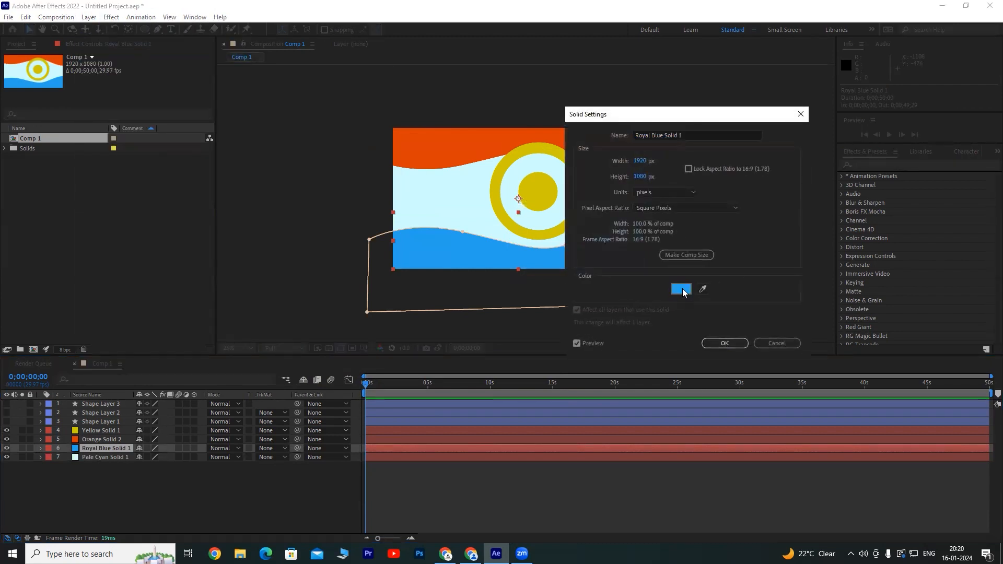
left_click_drag(341, 315, 293, 331)
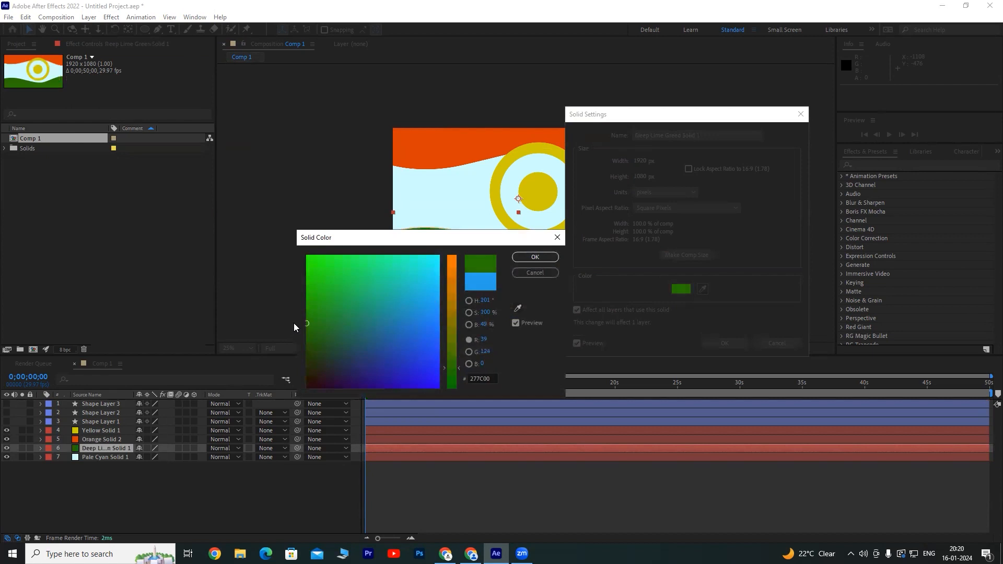
left_click(535, 257)
left_click(725, 343)
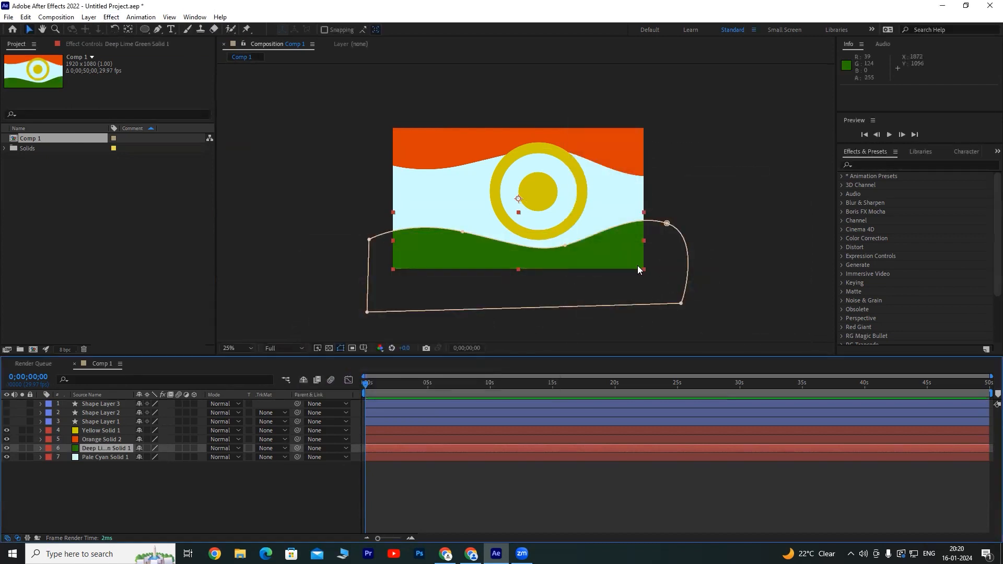
Change the color of the yellow ring-and-disc solid to deep blue 061A78.
left_click(532, 182)
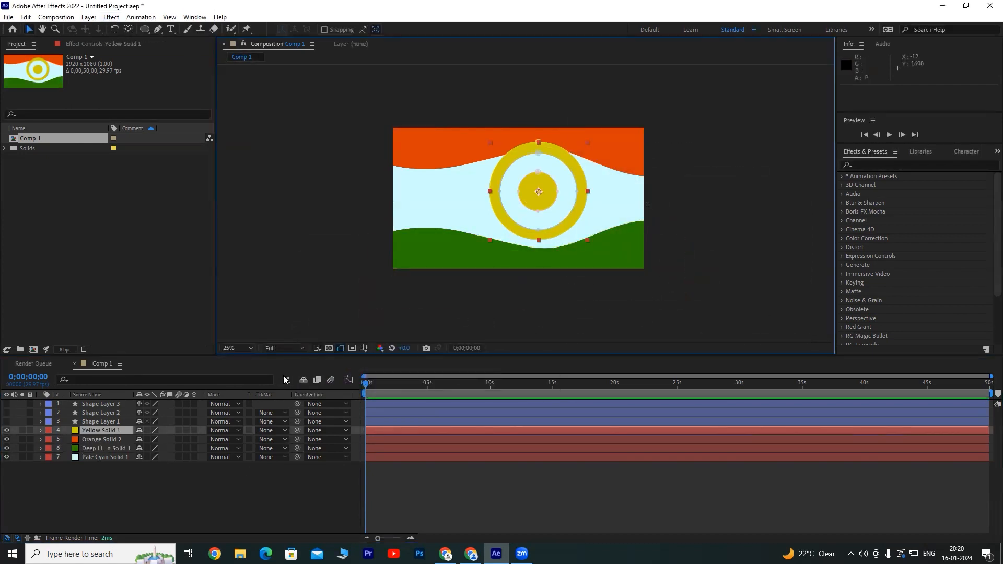
left_click(89, 17)
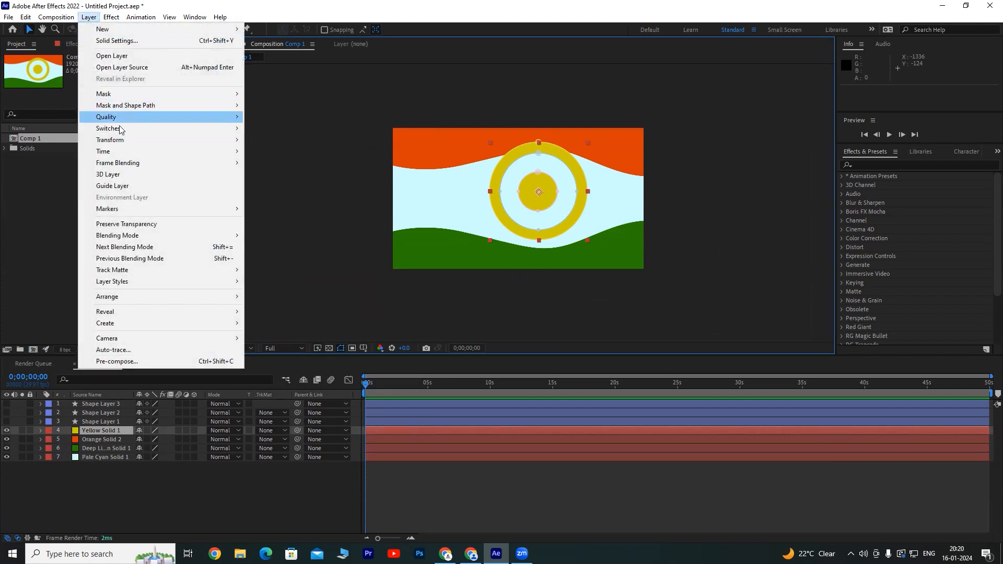
left_click(120, 40)
left_click(682, 289)
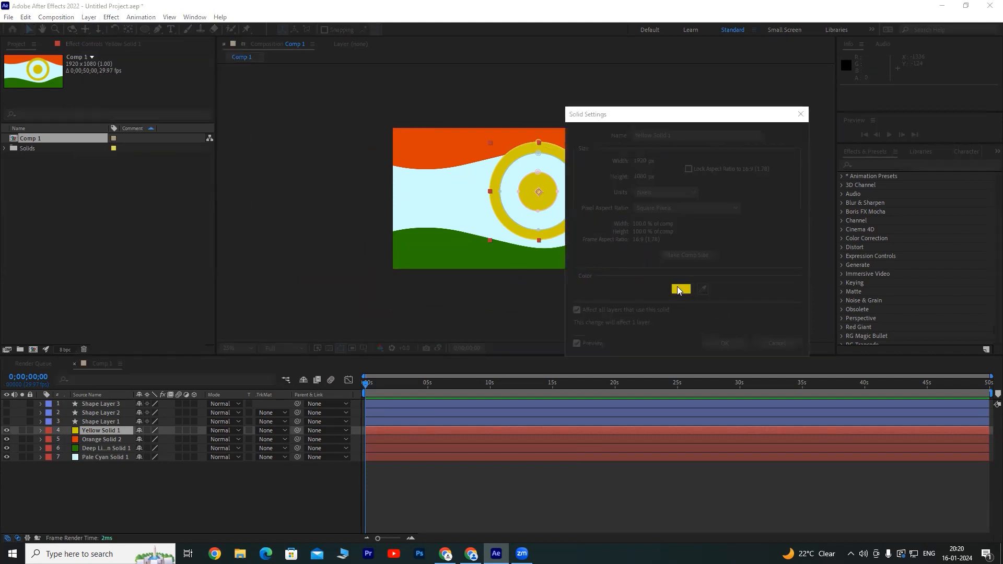
left_click_drag(410, 336, 279, 393)
left_click_drag(407, 377, 424, 386)
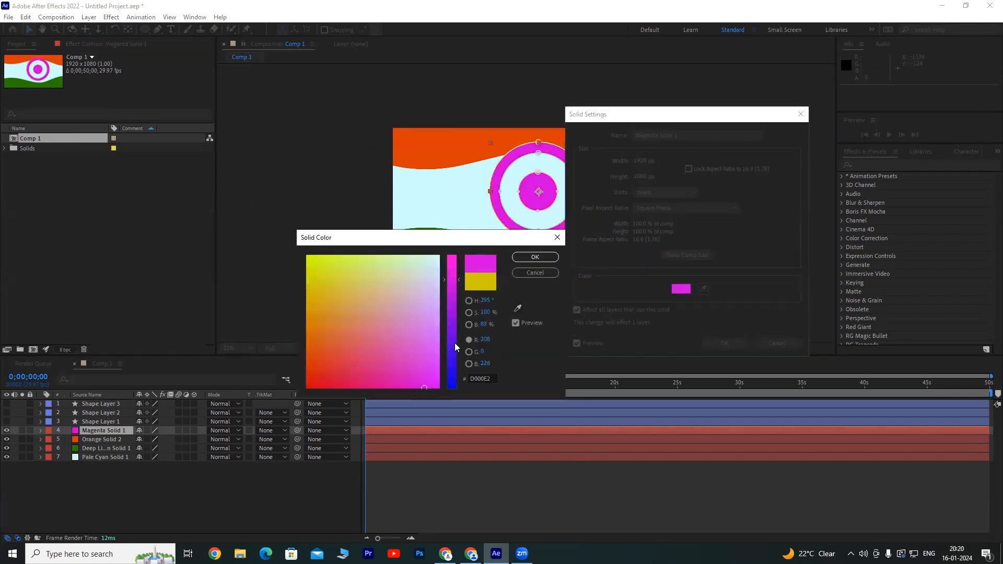
left_click_drag(454, 349, 451, 385)
left_click_drag(395, 372, 368, 374)
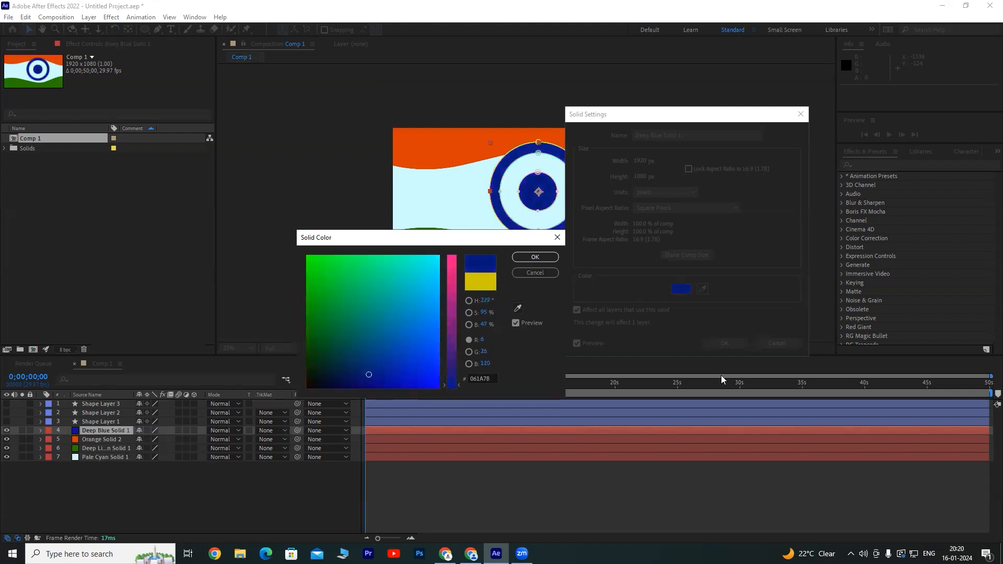
left_click(535, 257)
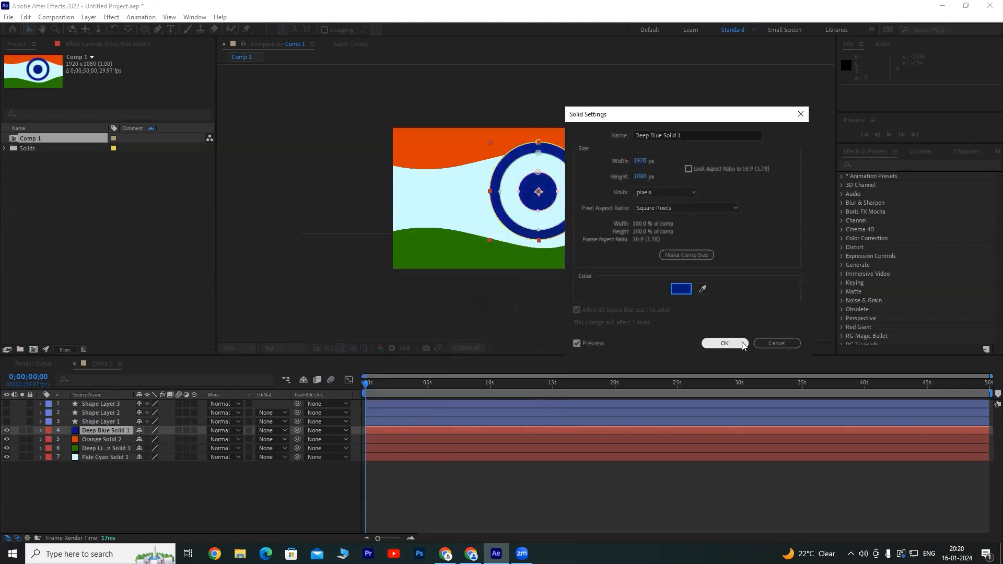
left_click(724, 341)
scroll(531, 185, "up", 2)
left_click(551, 181)
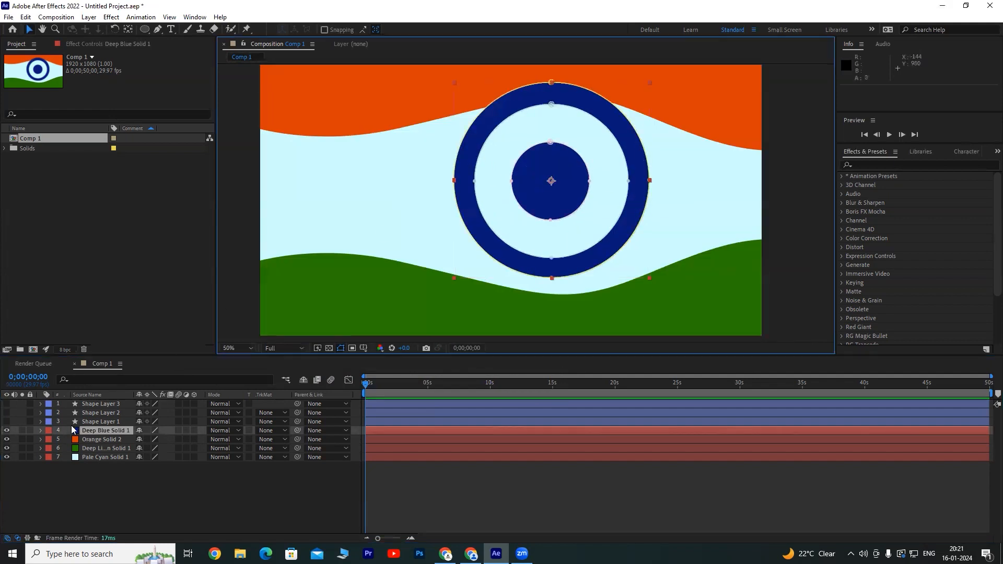
left_click(40, 431)
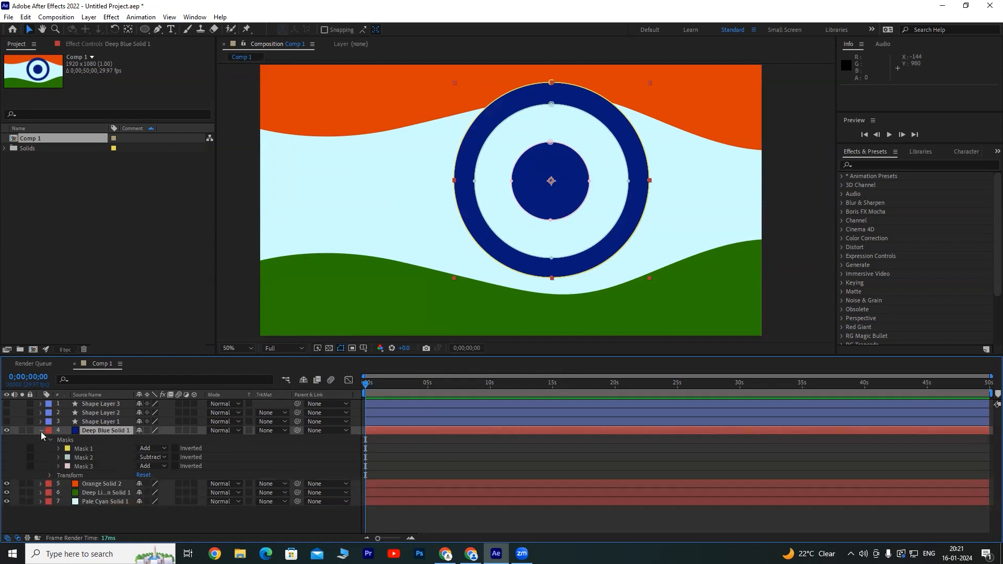
left_click(41, 430)
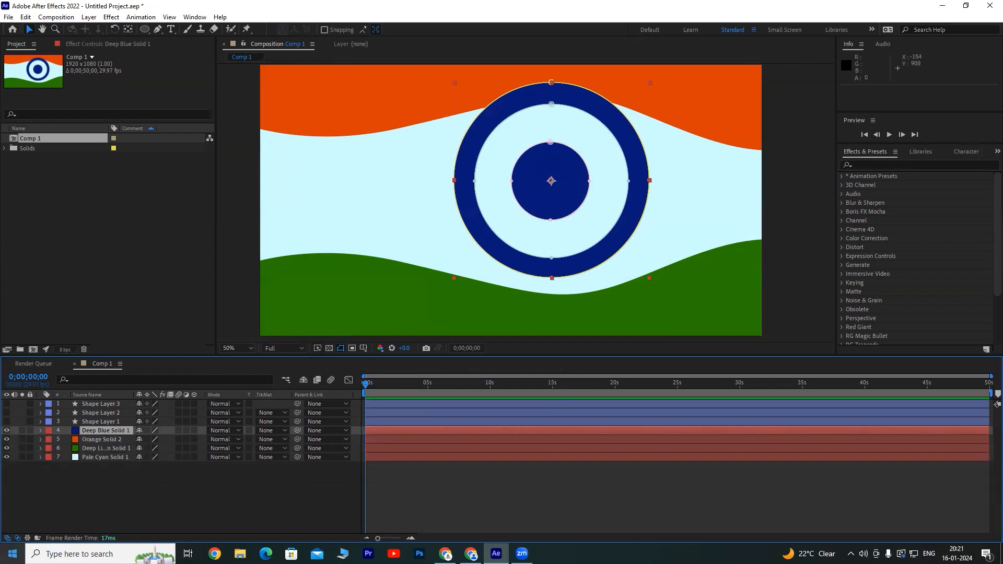
Open Notepad and write the heading "Transform:" in a new note.
left_click(12, 554)
type("note")
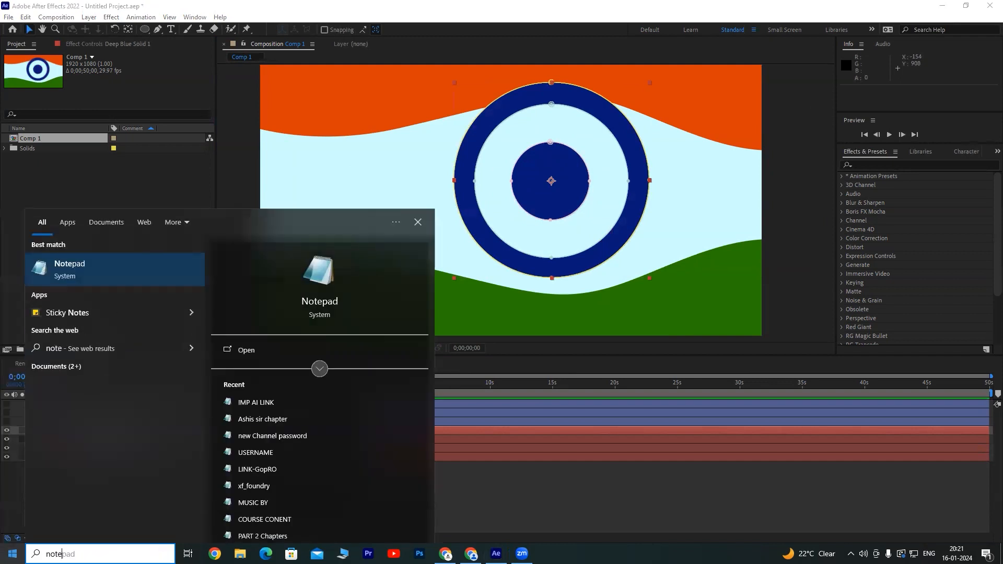
key("Return")
type("Transfor")
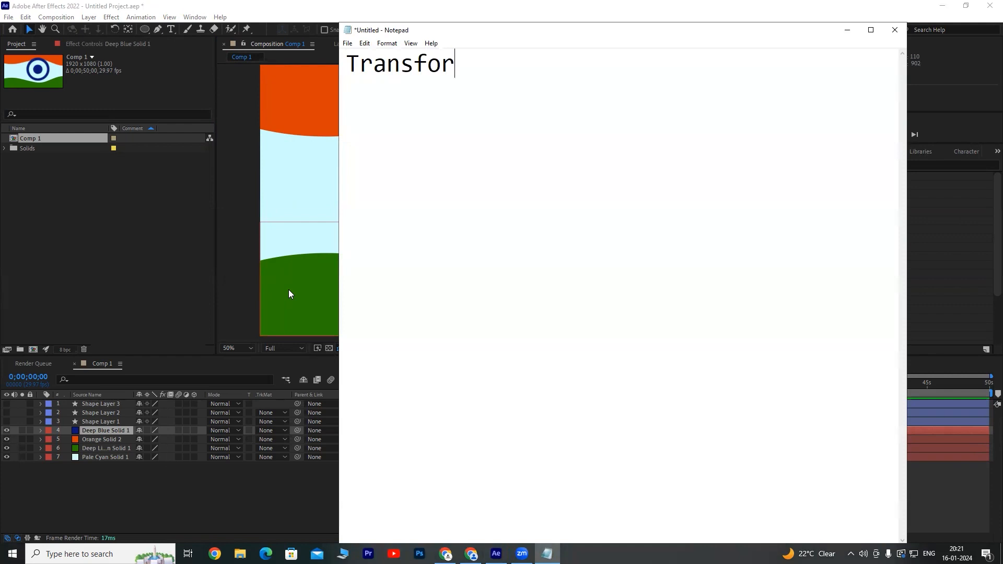
type("m:\\")
key("Return")
key("BackSpace")
Switch back to After Effects and reveal the transform properties of the deep blue ring layer, with its masks collapsed.
left_click(315, 14)
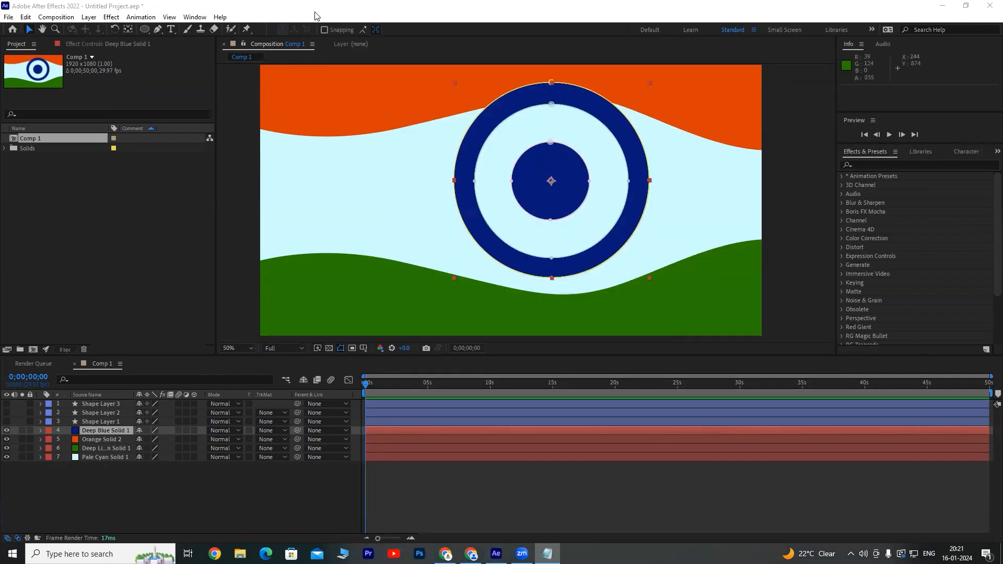
left_click(40, 431)
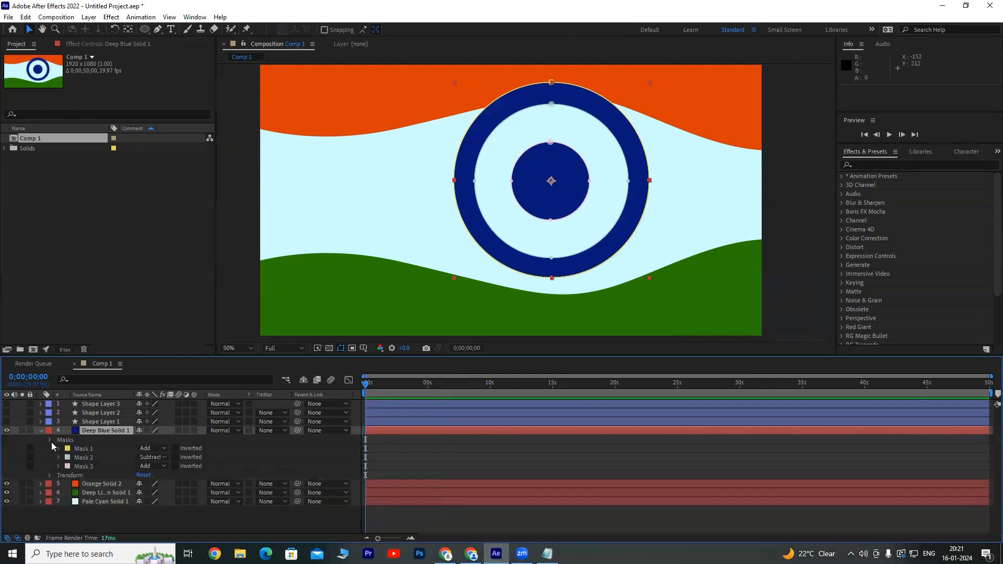
left_click(51, 441)
left_click(49, 449)
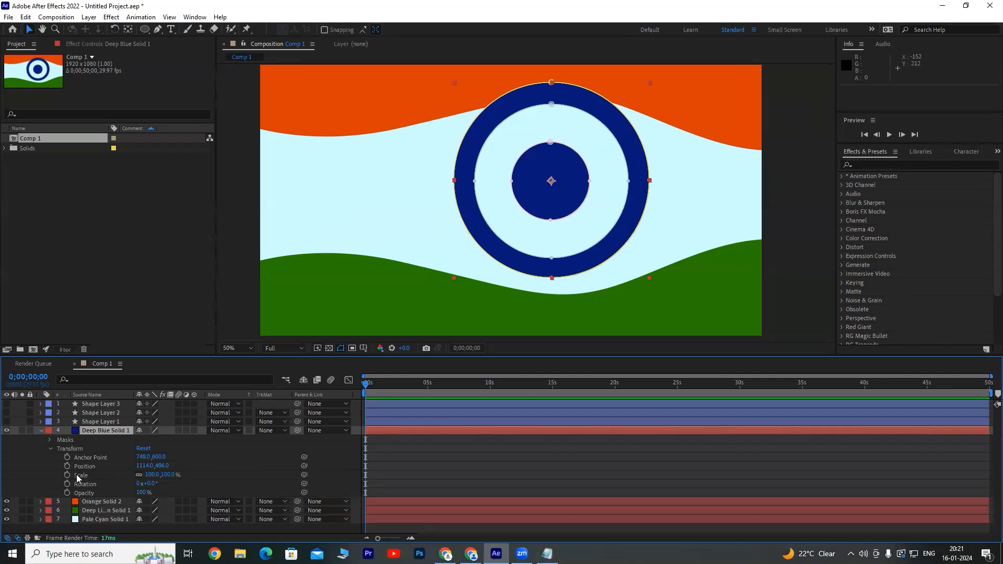
Switch to the Notepad note and add the lines "Anchor point - A" and "Position - P".
left_click(546, 554)
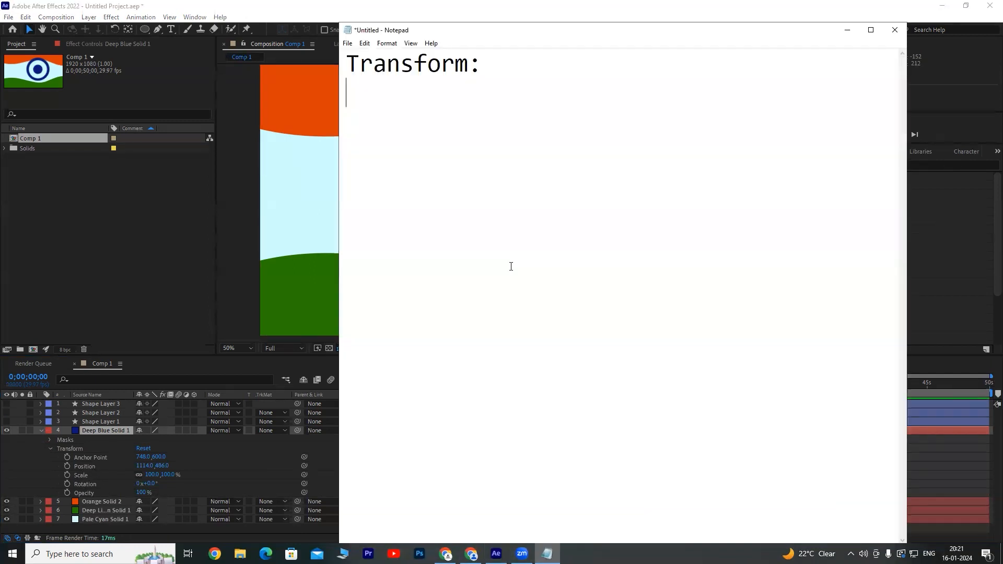
type("Anch")
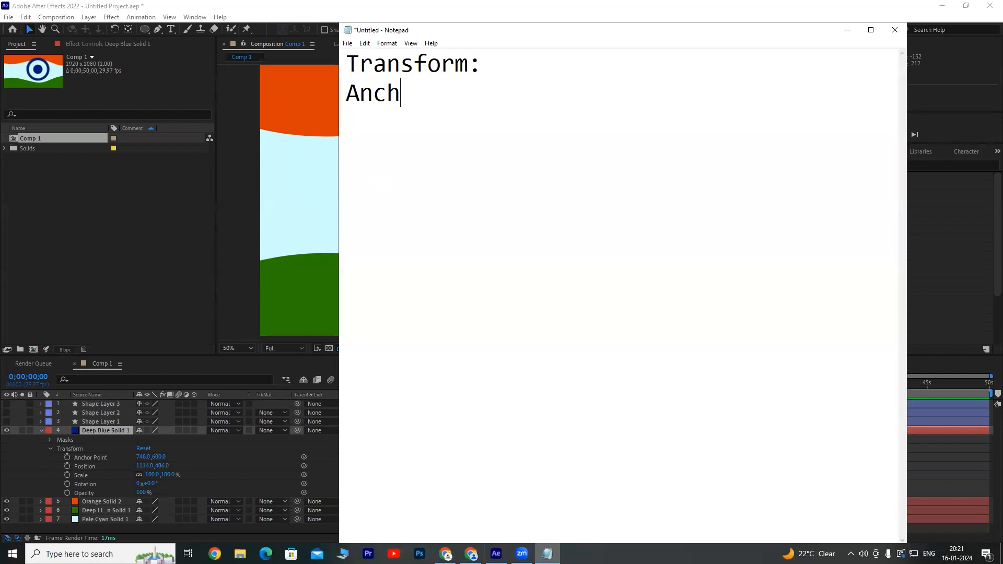
type("or point")
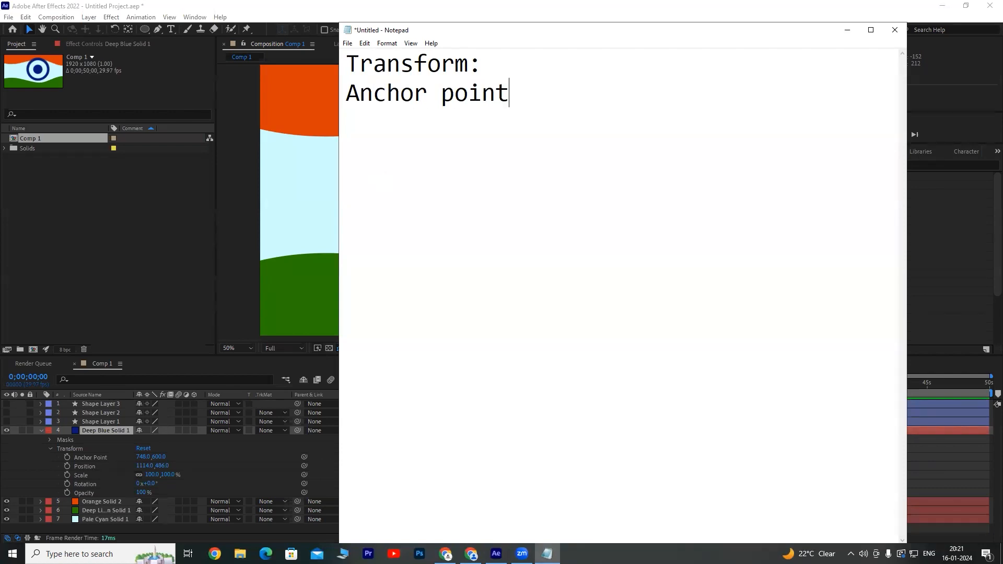
type(" - A")
key("Return")
type("Posi")
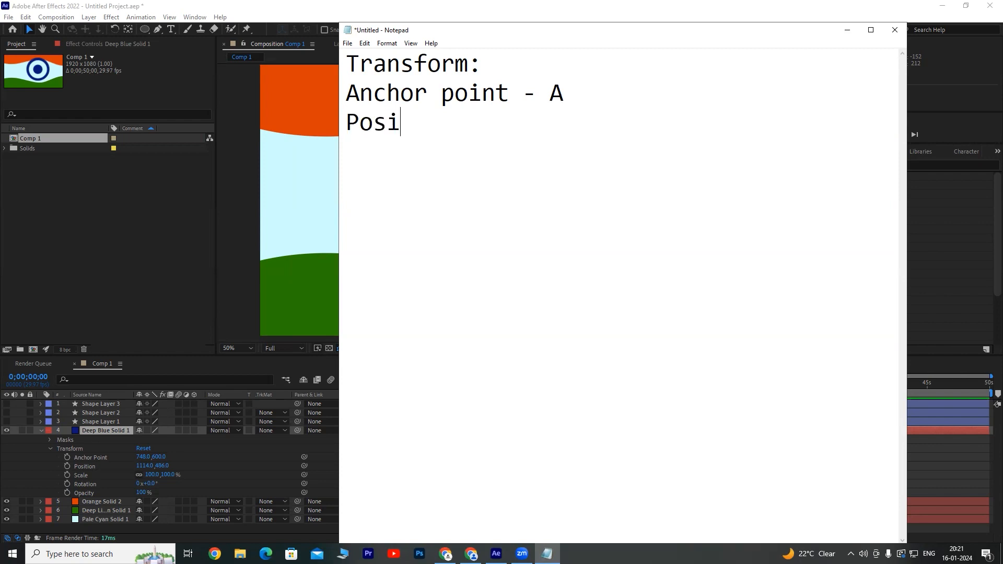
type("tion - P")
key("Return")
Complete the shortcut list with the lines "Scale - S", "Rotation - R" and "Opacity - T".
type("Scalwe")
key("BackSpace")
key("BackSpace")
type("e - S")
key("Return")
type("Rotation - R")
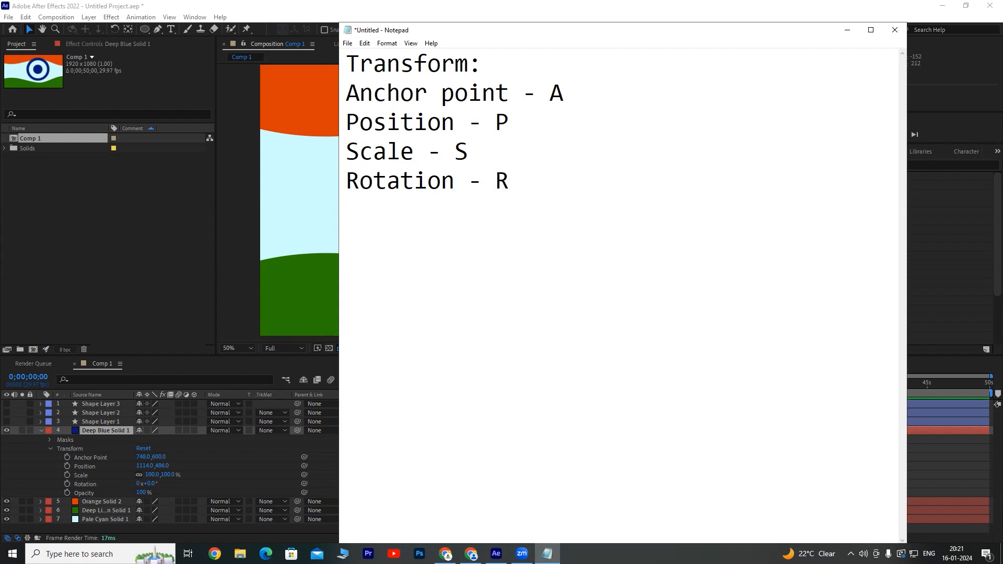
key("Return")
type("Opacity -")
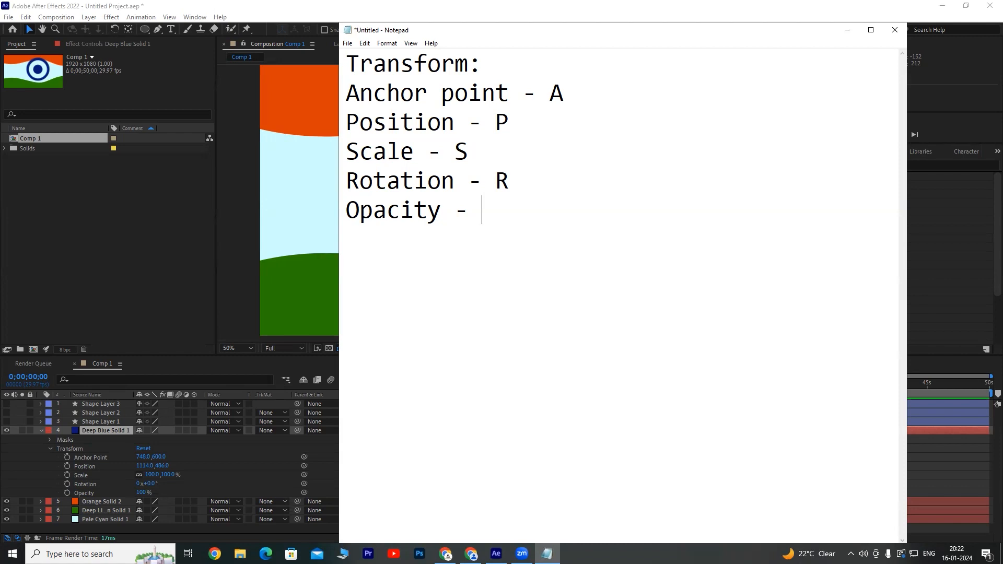
type("T")
Switch back to After Effects, scale the deep blue ring layer to 75% and move it to about 1132, 540 within the pale band.
left_click(534, 10)
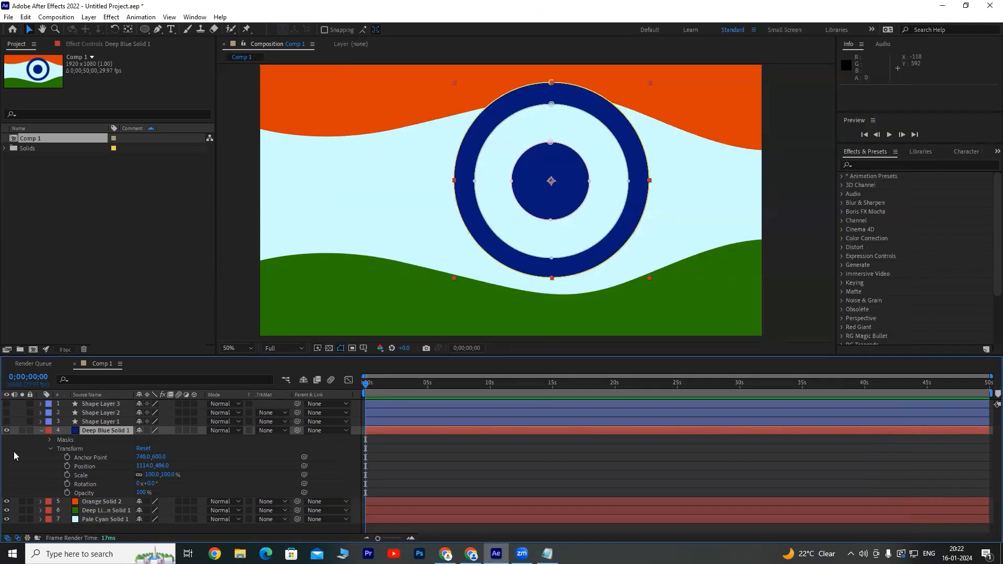
left_click(41, 431)
left_click(95, 474)
left_click(97, 433)
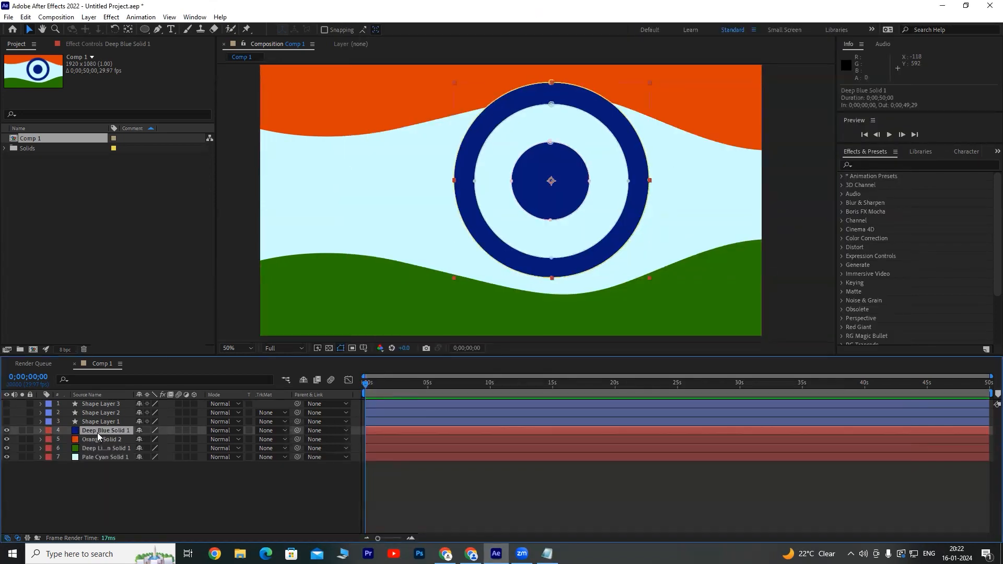
key("s")
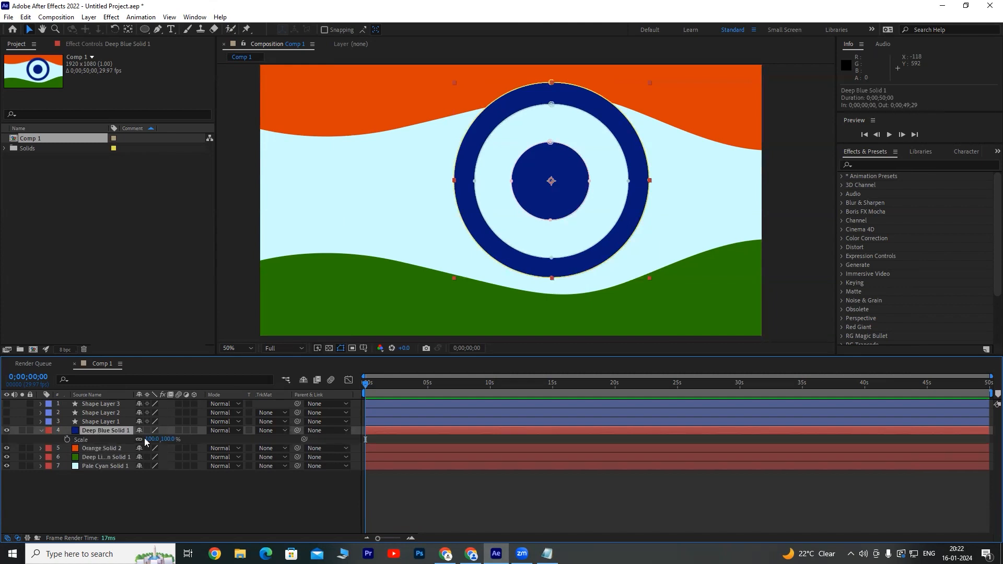
left_click_drag(162, 439, 153, 440)
mouse_move(569, 184)
left_mouse_down()
mouse_move(557, 181)
mouse_move(573, 199)
left_mouse_up()
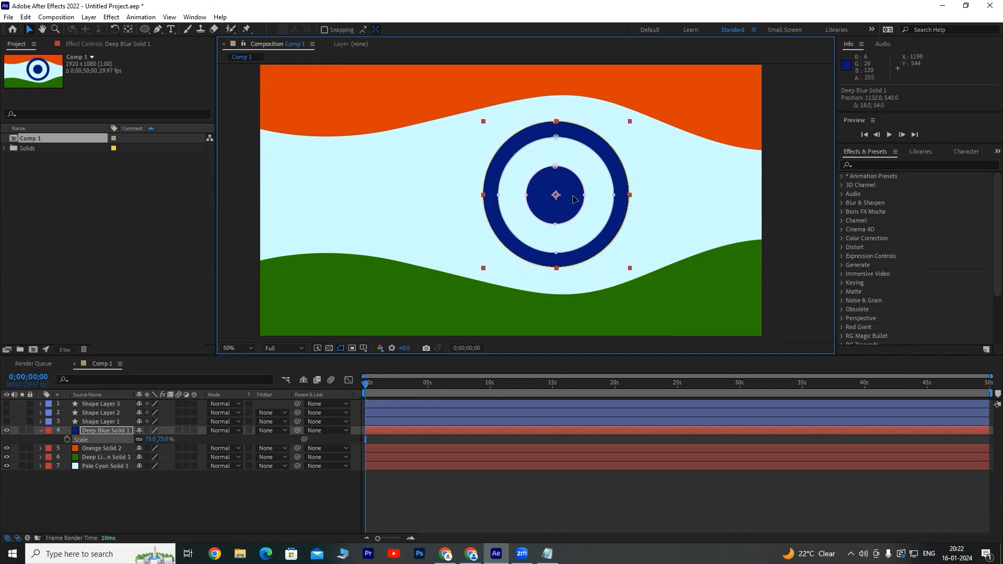
left_click(306, 496)
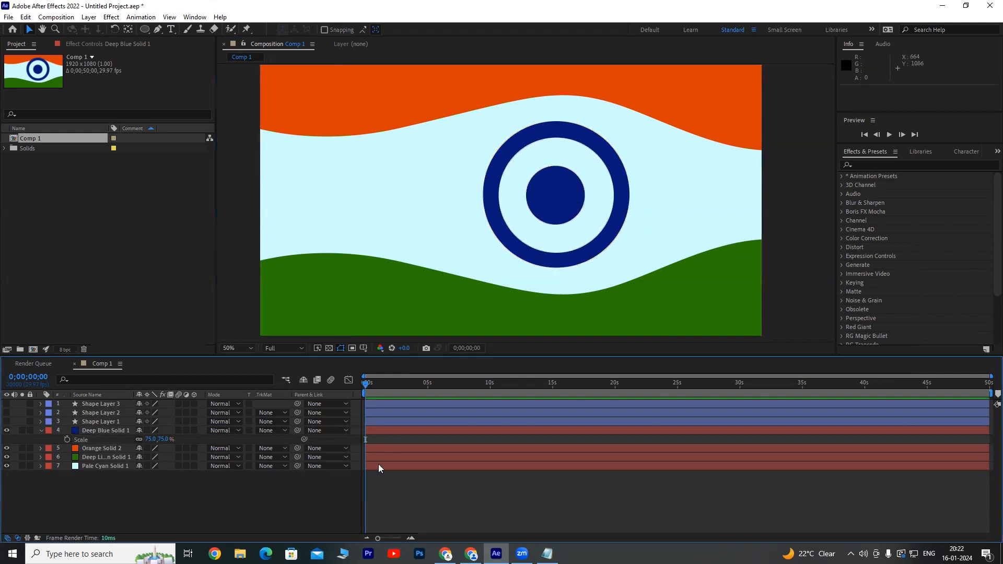
Examine the whole flag composition at several magnifications.
key("comma")
key("period")
key("comma")
key("comma")
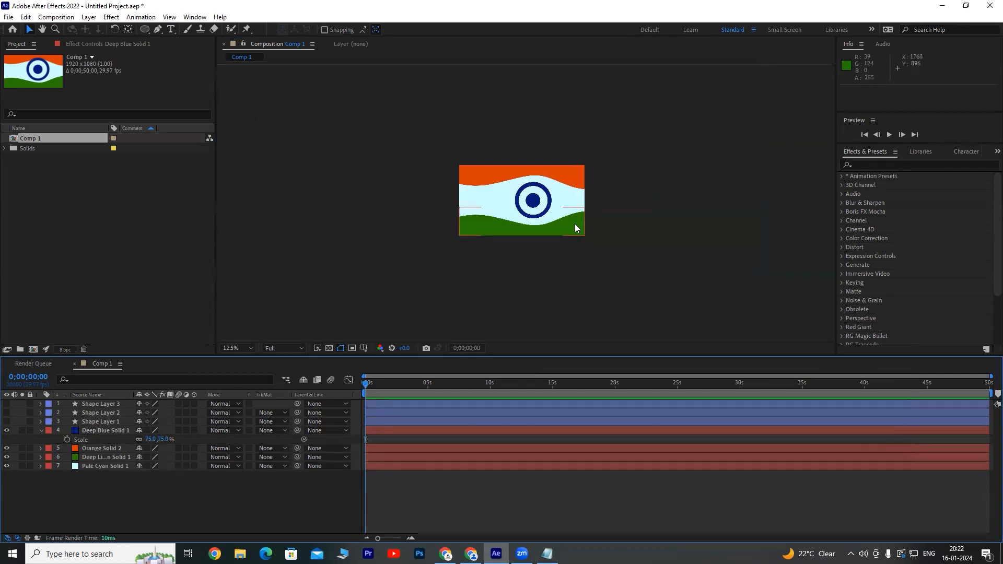
key("period")
key("period")
key("period")
key("comma")
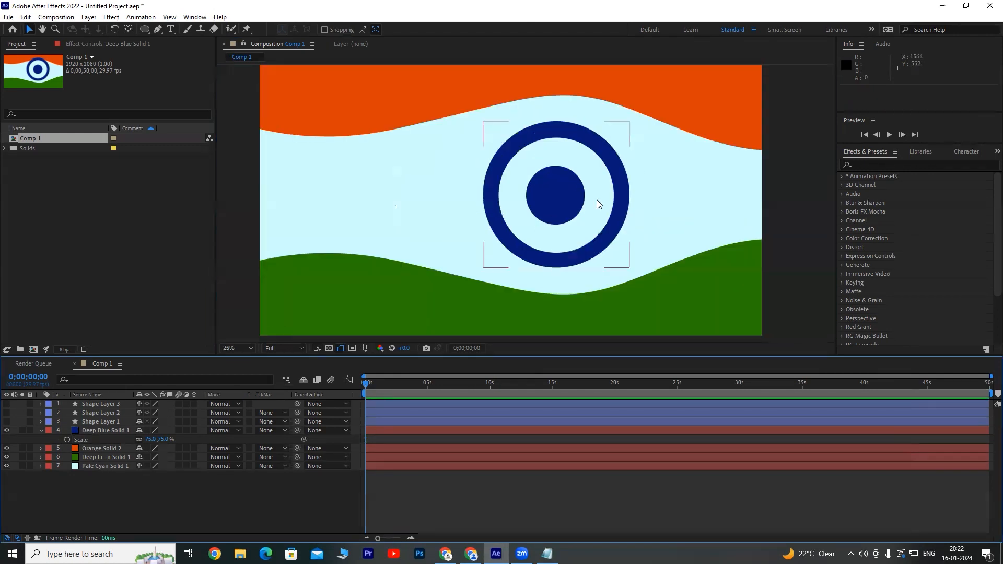
Flip the orange wave layer horizontally and deselect it to check the flag.
left_click(654, 87)
right_click(655, 88)
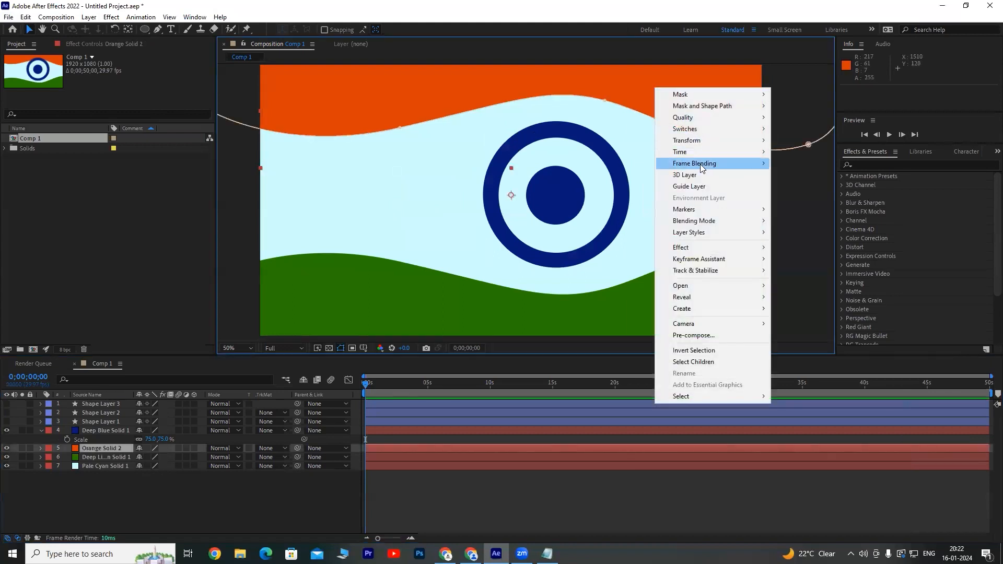
mouse_move(695, 140)
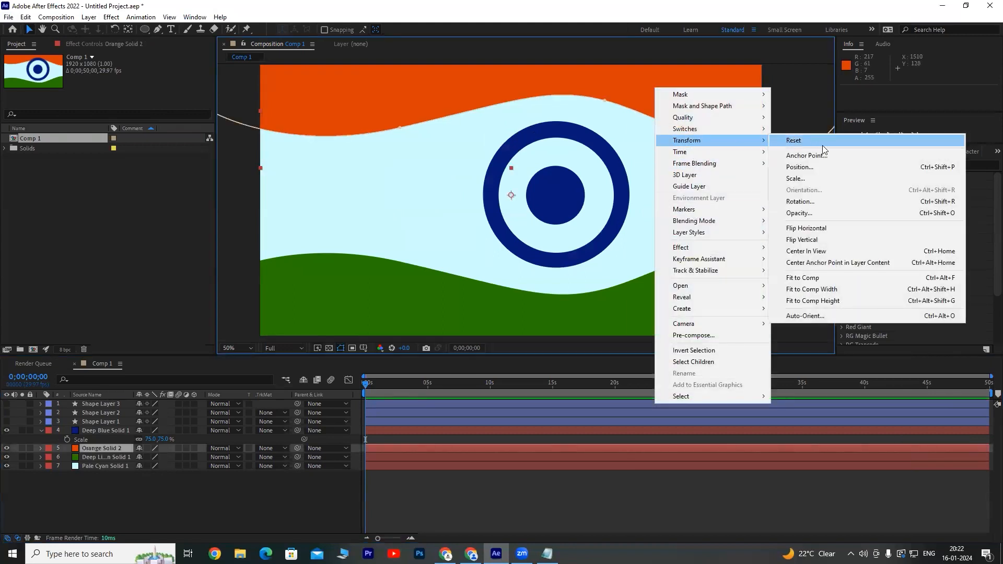
left_click(809, 230)
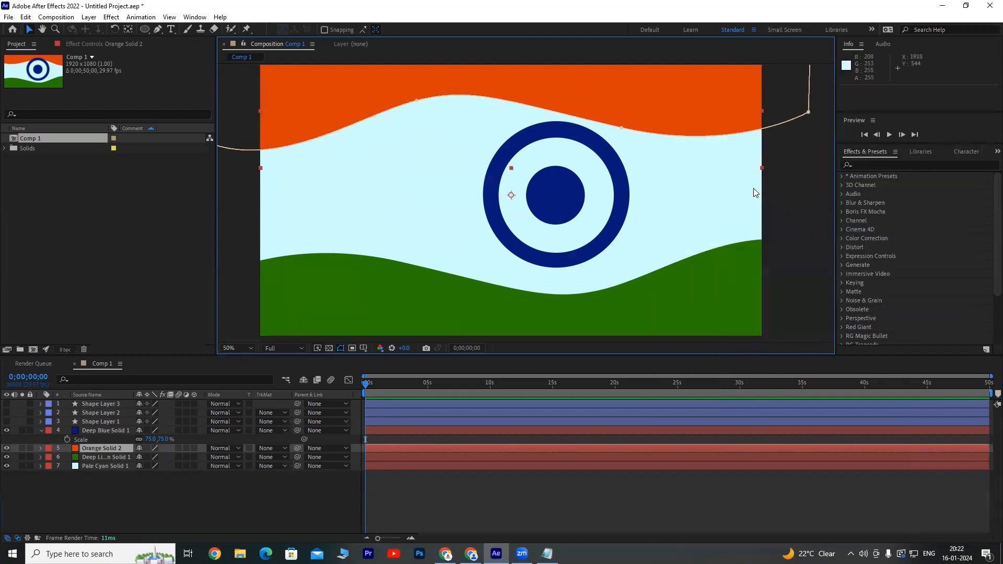
left_click(784, 162)
scroll(603, 193, "down", 3)
scroll(601, 194, "up", 3)
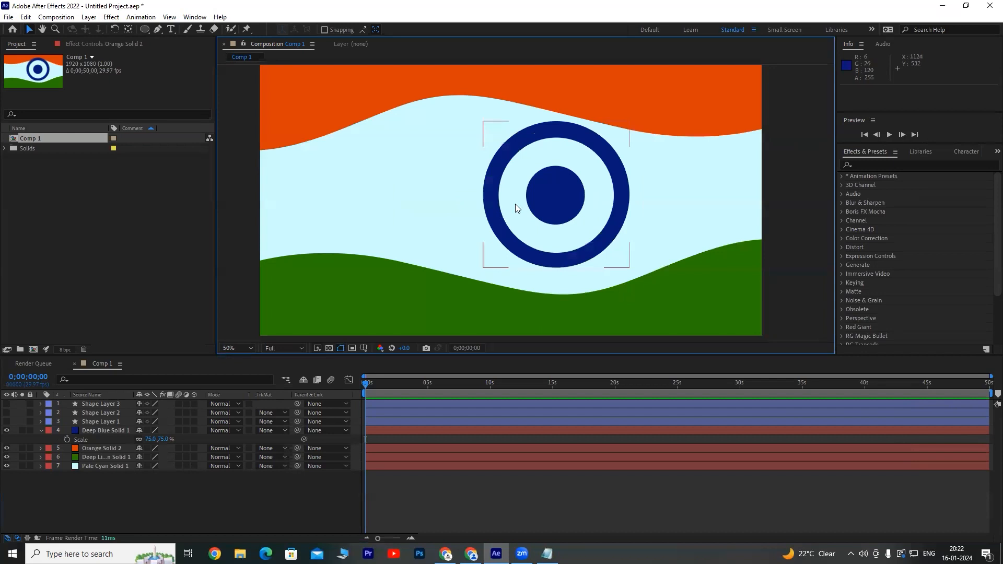
Move the deep blue ring layer to about 1044, 556 in the pale band, deselect it and collapse its Scale property.
left_click_drag(555, 195, 533, 199)
scroll(632, 196, "down", 2)
scroll(621, 210, "up", 2)
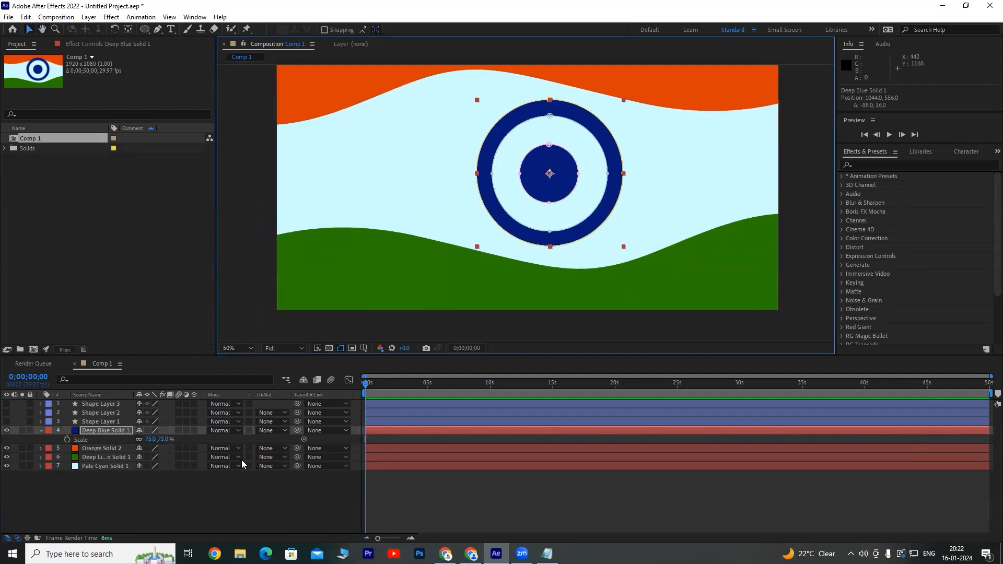
left_click(238, 499)
left_click(562, 147)
scroll(562, 148, "up", 2)
scroll(562, 147, "down", 2)
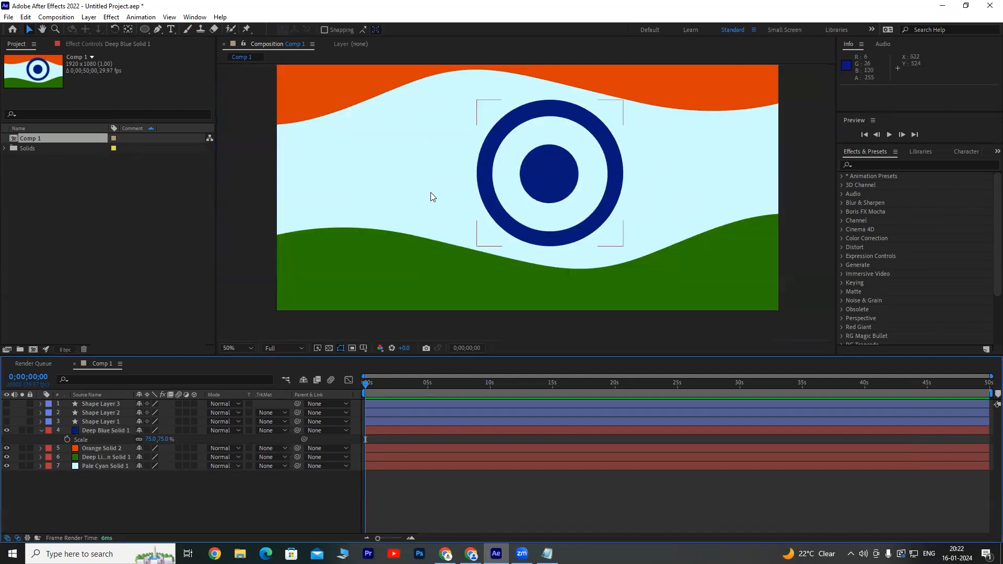
left_click(133, 498)
left_click(43, 434)
left_click(41, 430)
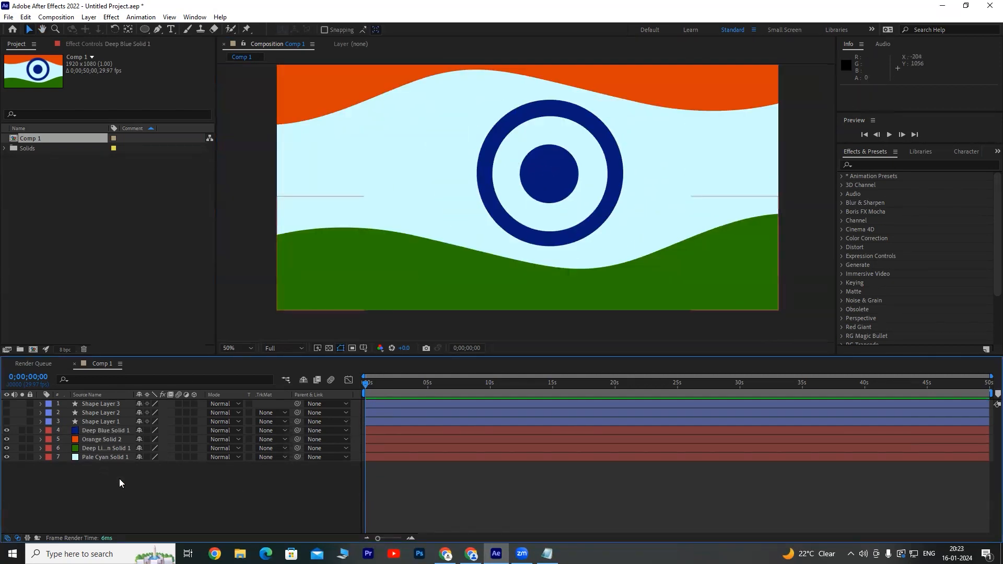
Create a new full-frame deep blue solid layer with the default solid settings.
right_click(127, 490)
mouse_move(163, 365)
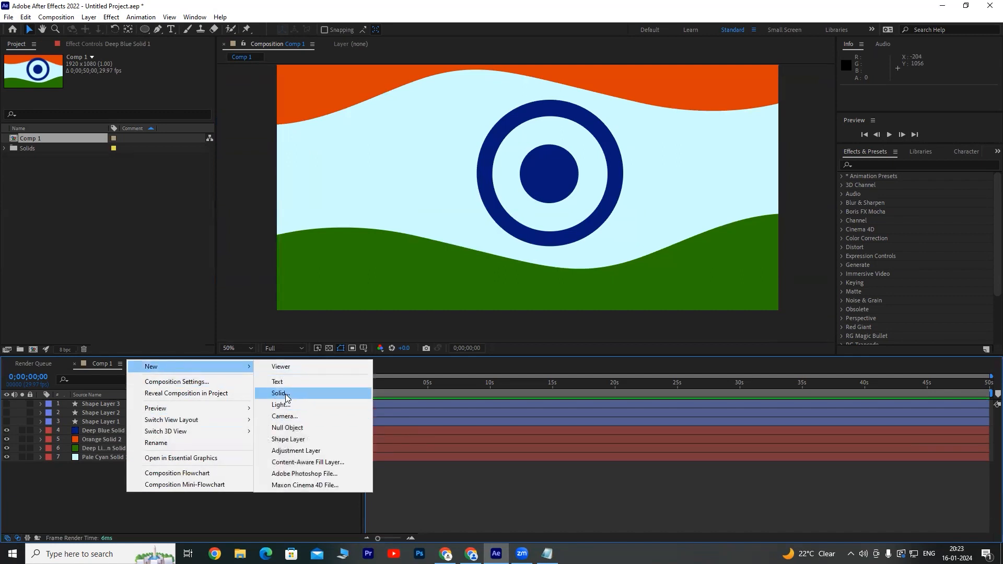
left_click(289, 393)
left_click(539, 369)
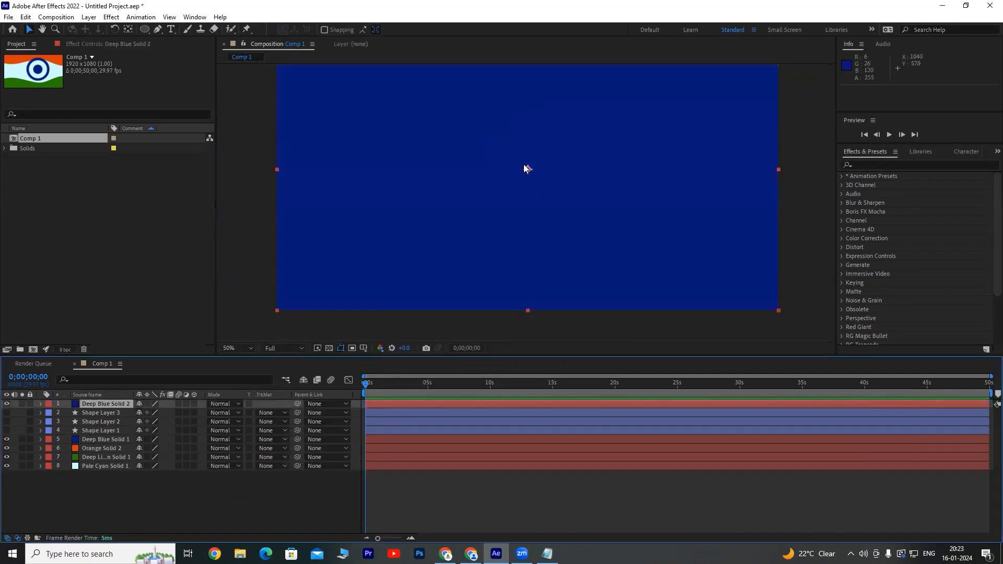
Scale the new deep blue solid down to a thin vertical bar, with a height of about 39%.
left_click_drag(276, 169, 523, 170)
left_click_drag(527, 310, 528, 224)
key("period")
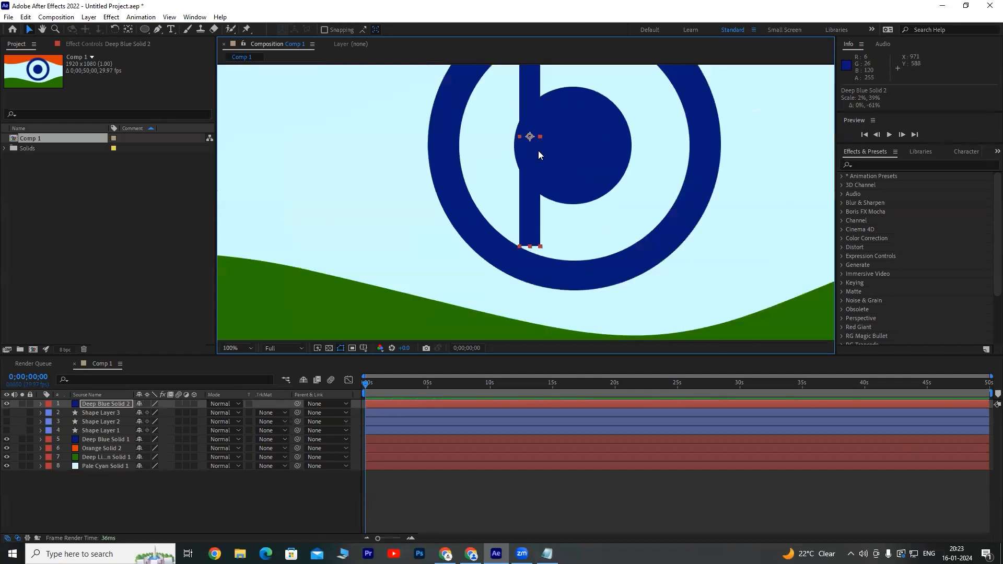
left_click_drag(539, 136, 582, 128)
Move the thin bar to about 1040, 565 so it crosses the ring's center and both ends reach the rim.
left_click_drag(601, 155, 546, 229)
mouse_move(529, 120)
left_mouse_down()
mouse_move(528, 92)
mouse_move(519, 130)
left_mouse_up()
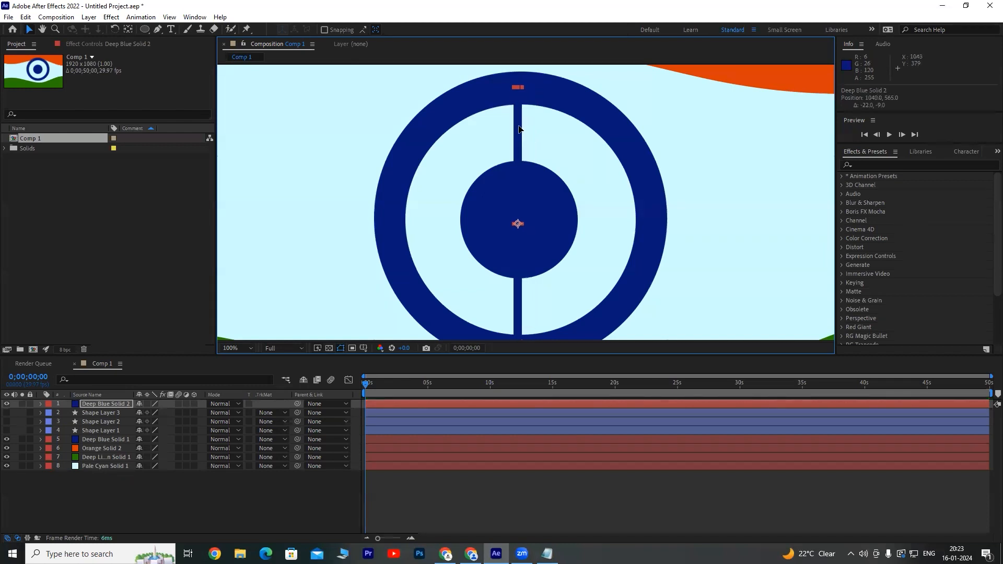
scroll(552, 194, "down", 2)
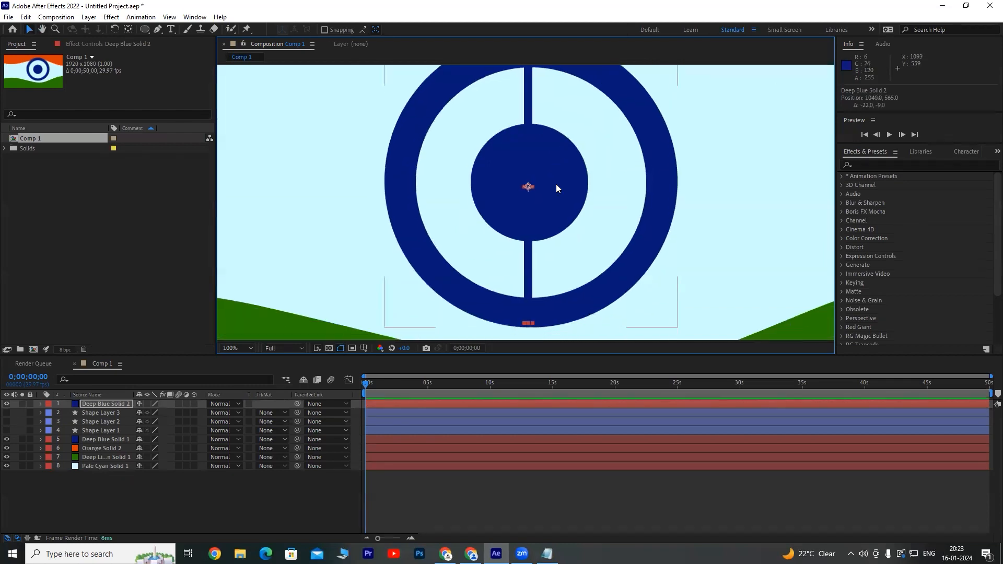
scroll(531, 199, "up", 2)
scroll(532, 199, "down", 2)
scroll(524, 207, "up", 2)
scroll(523, 205, "down", 2)
Duplicate the vertical spoke layer and set the copy's rotation to 90°.
left_click(102, 405)
key("ctrl+d")
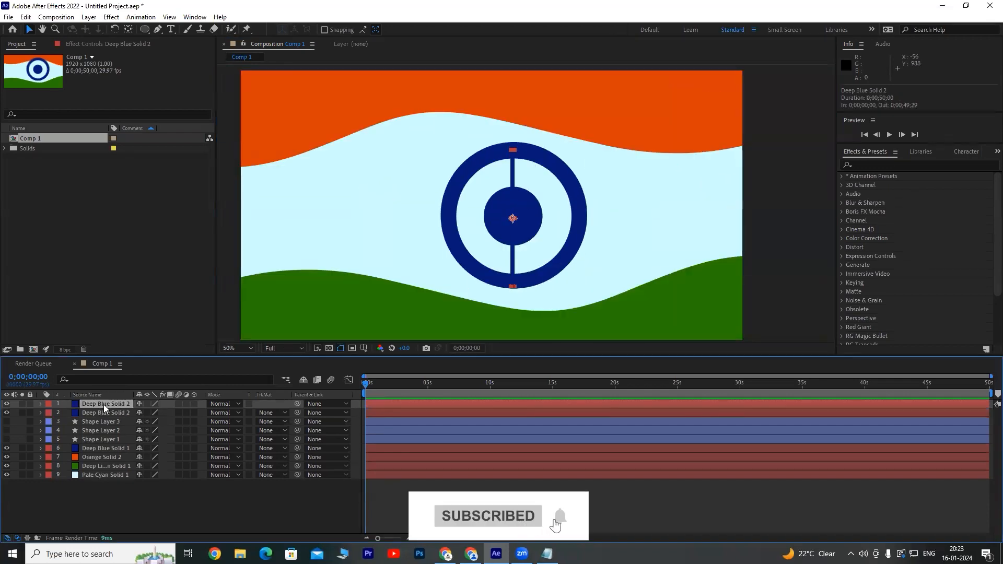
key("r")
left_click(150, 413)
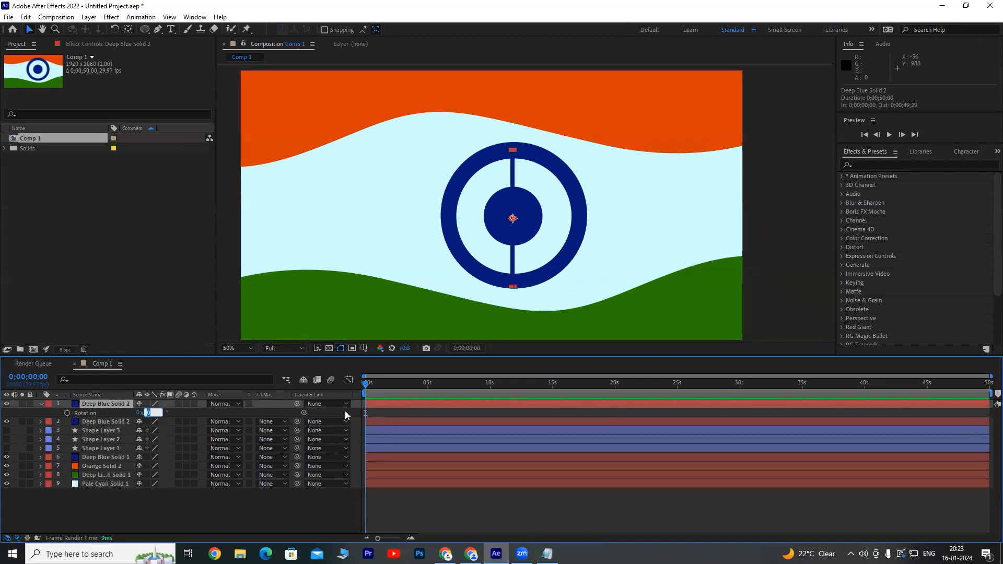
type("90")
key("Return")
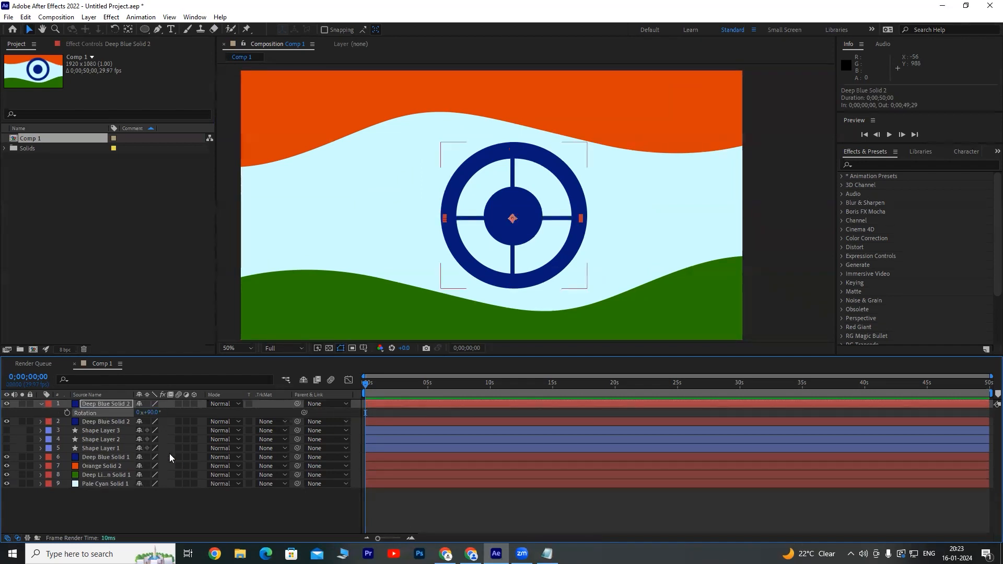
Duplicate the horizontal spoke layer and set the new copy's rotation to 45°.
key("ctrl+d")
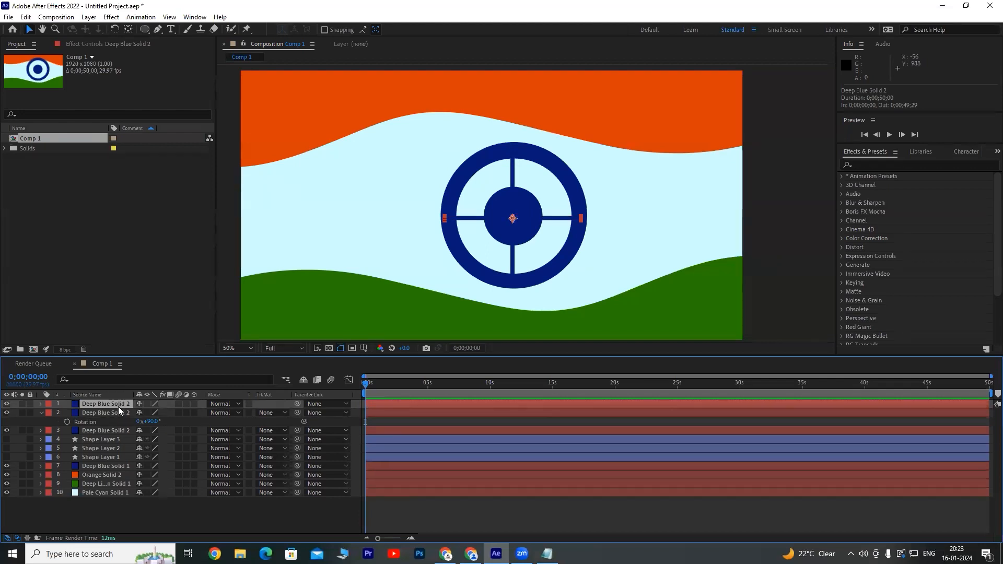
key("r")
left_click(151, 412)
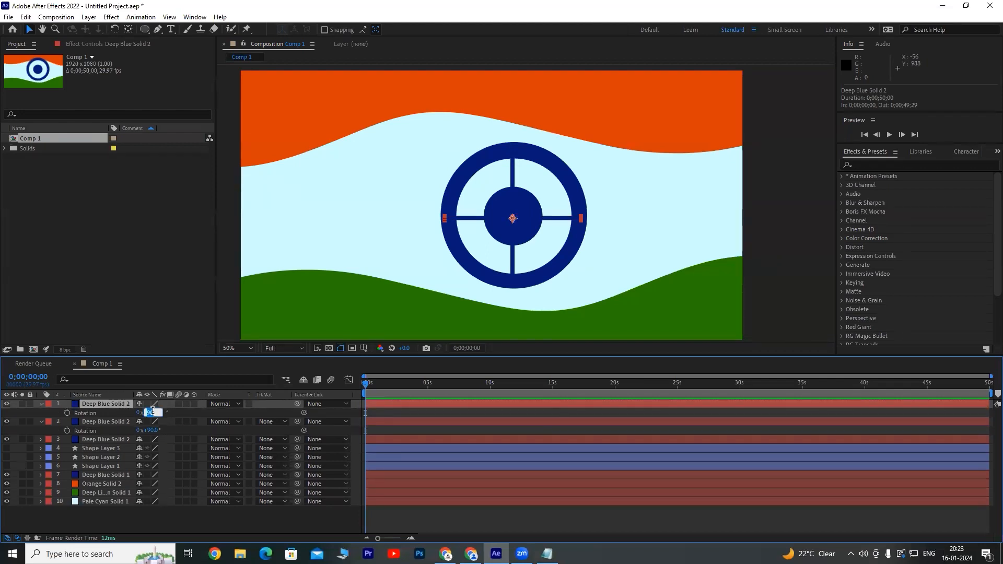
type("45")
key("Return")
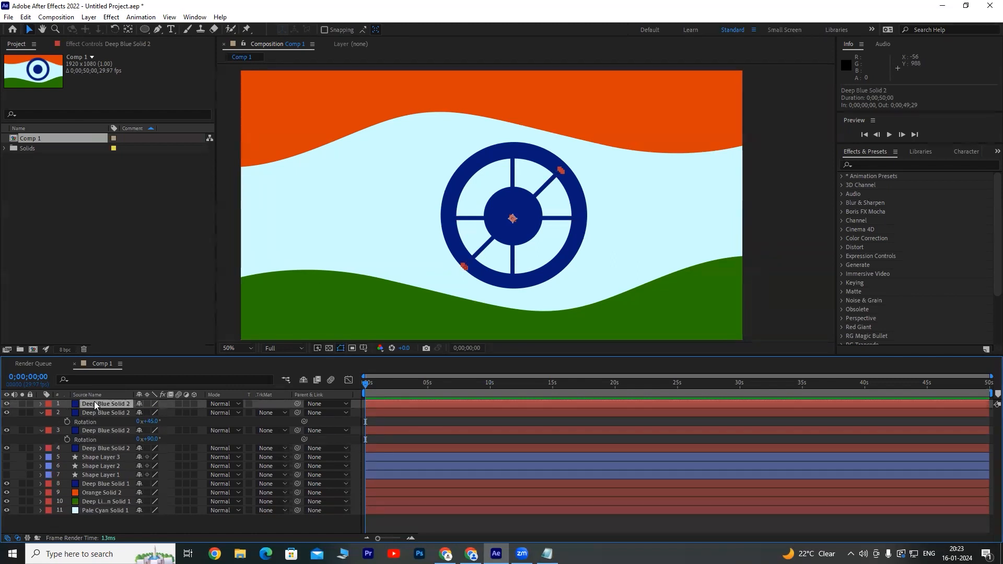
Duplicate the 45° spoke layer and set the new copy's rotation to -45°.
key("r")
left_click(151, 412)
type("-45")
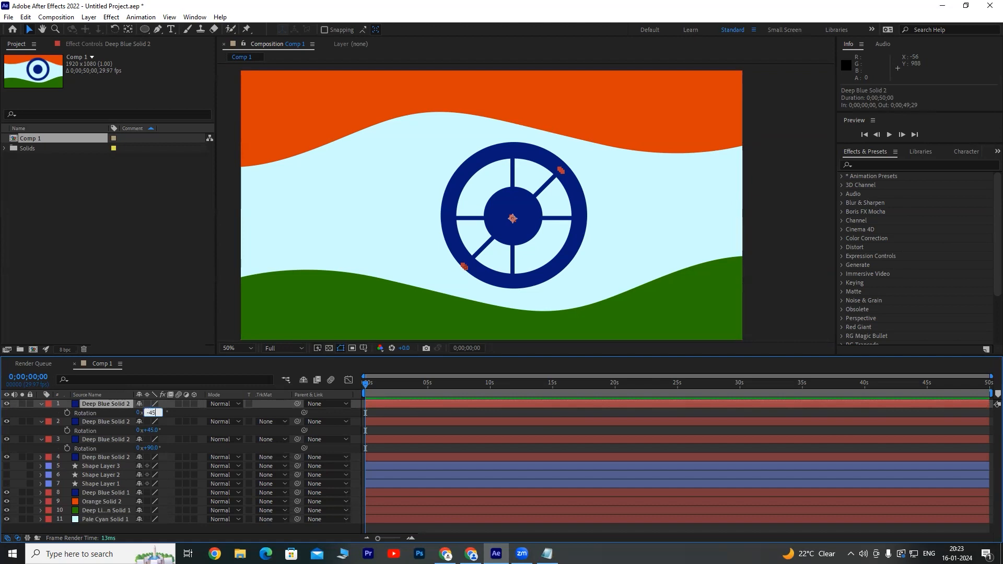
key("Return")
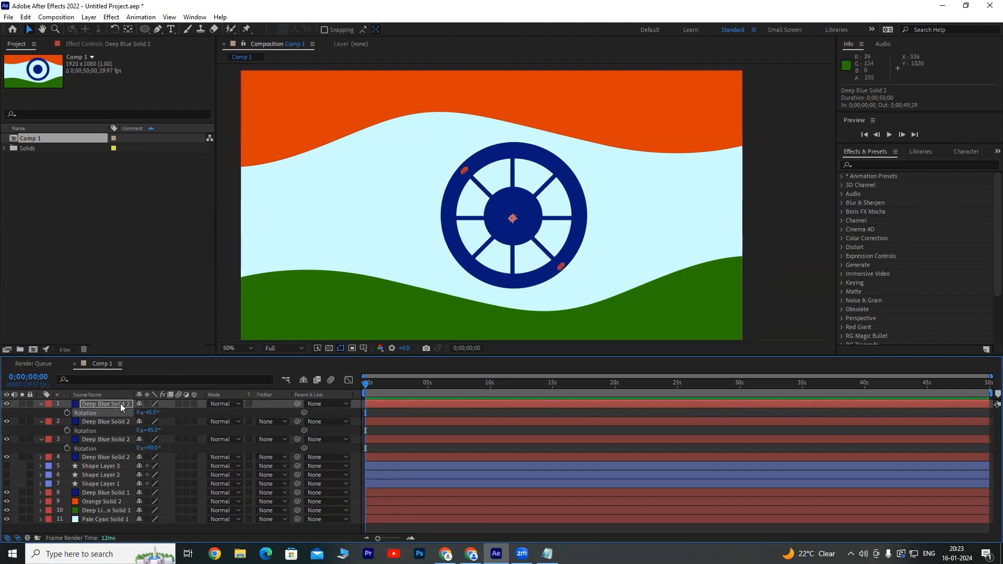
Select all four spoke layers, collapse their Rotation properties and duplicate them together.
left_click(96, 456, "shift")
left_click(6, 457)
left_click(6, 456)
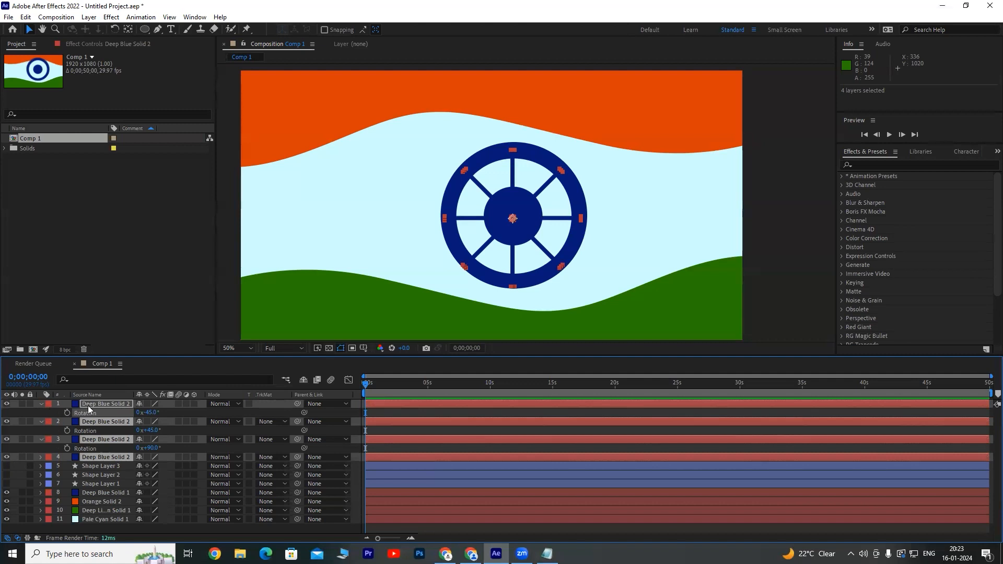
key("u")
key("y")
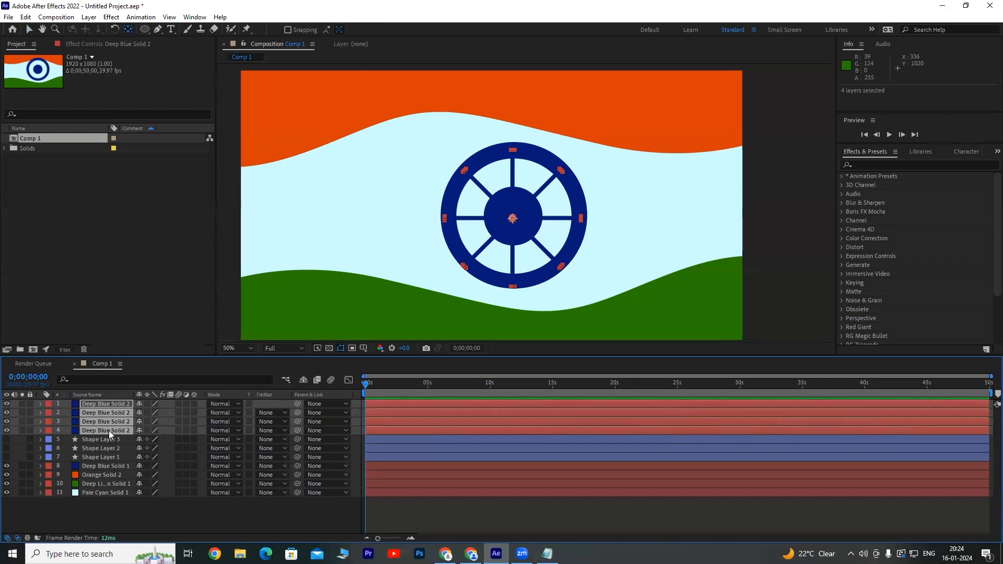
key("ctrl+d")
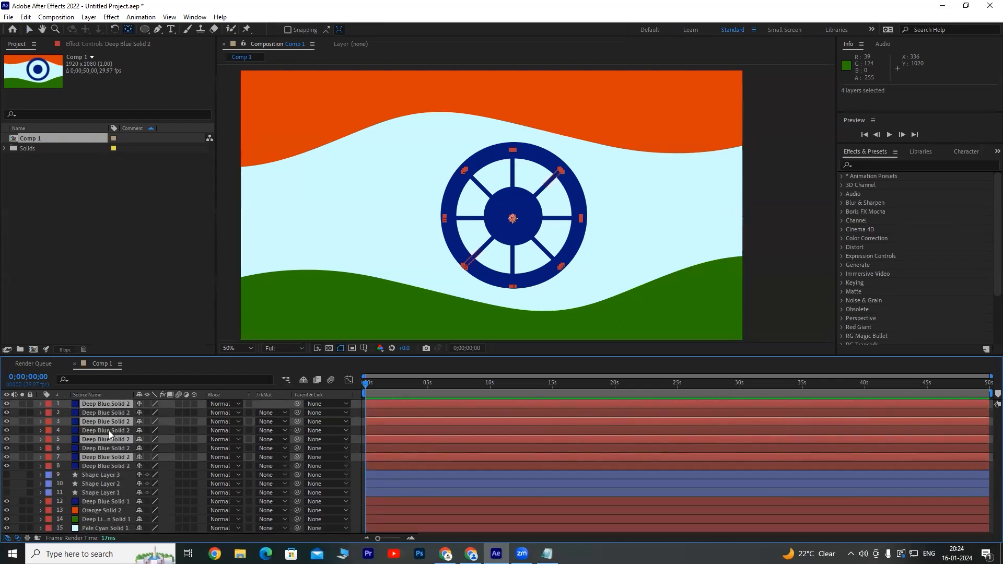
Rotate the four duplicated spokes together to -21°, 69°, 114° and 24°, and collapse their Rotation properties.
key("r")
left_click(151, 412)
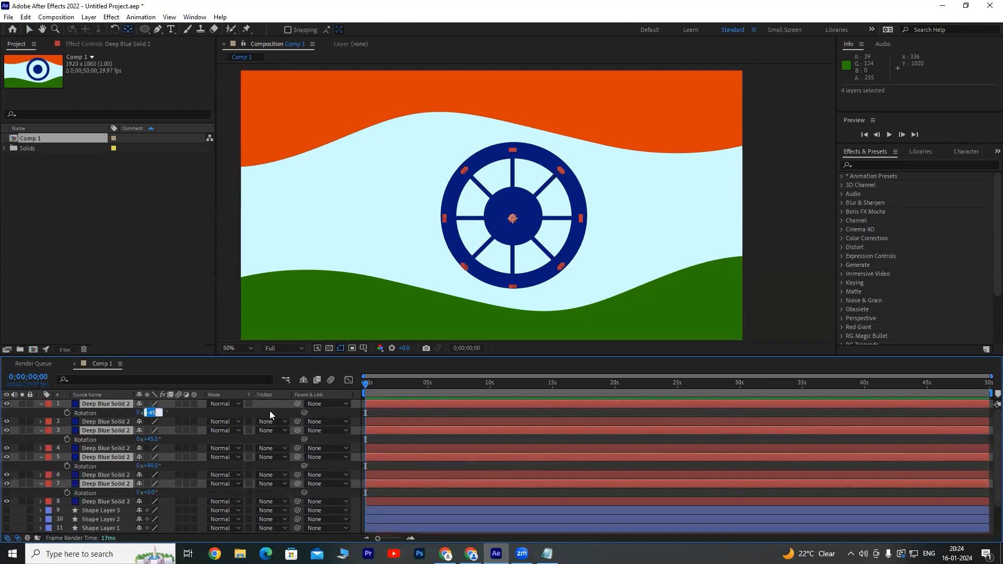
left_click(220, 416)
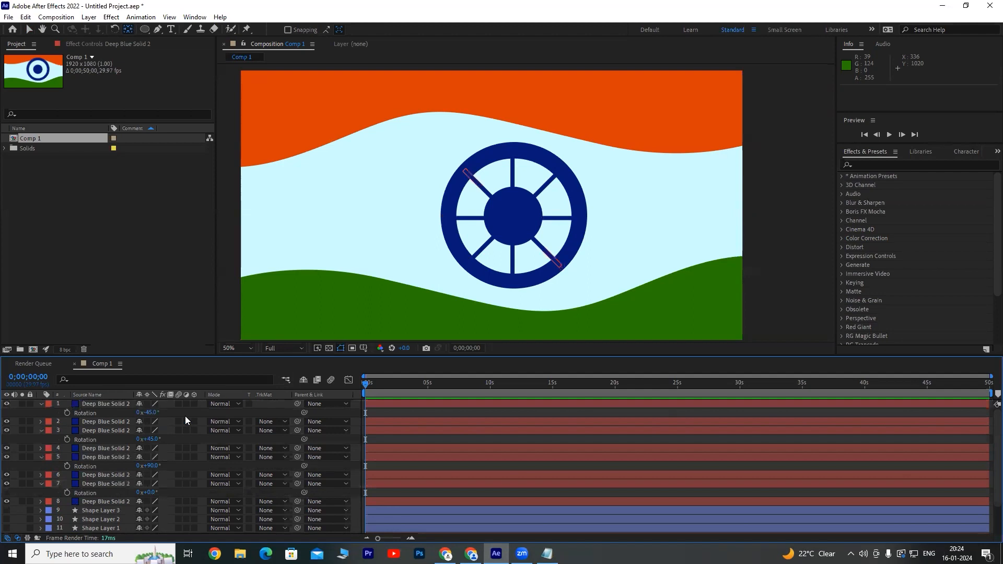
left_click(98, 404)
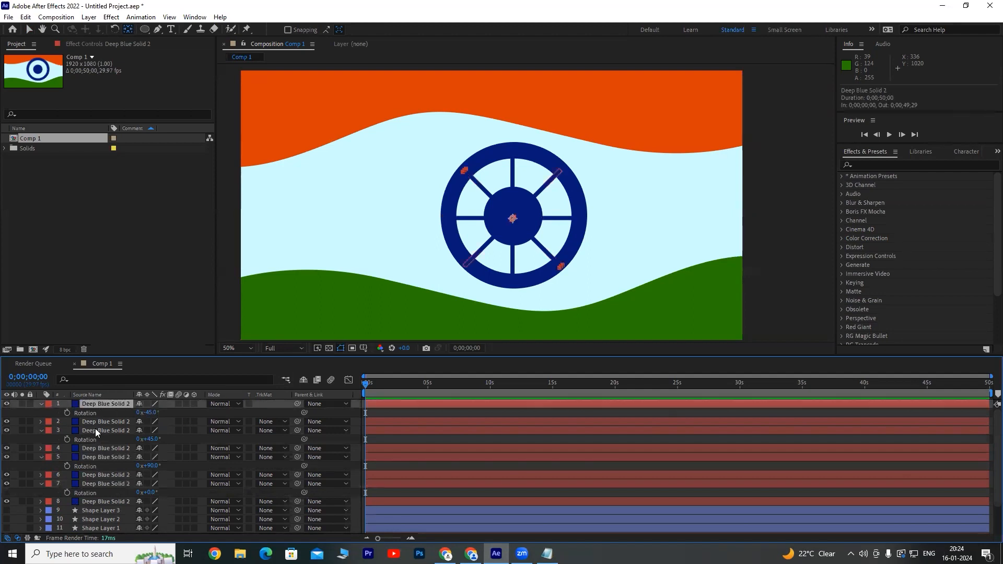
left_click(95, 429, "ctrl")
left_click(92, 457, "ctrl")
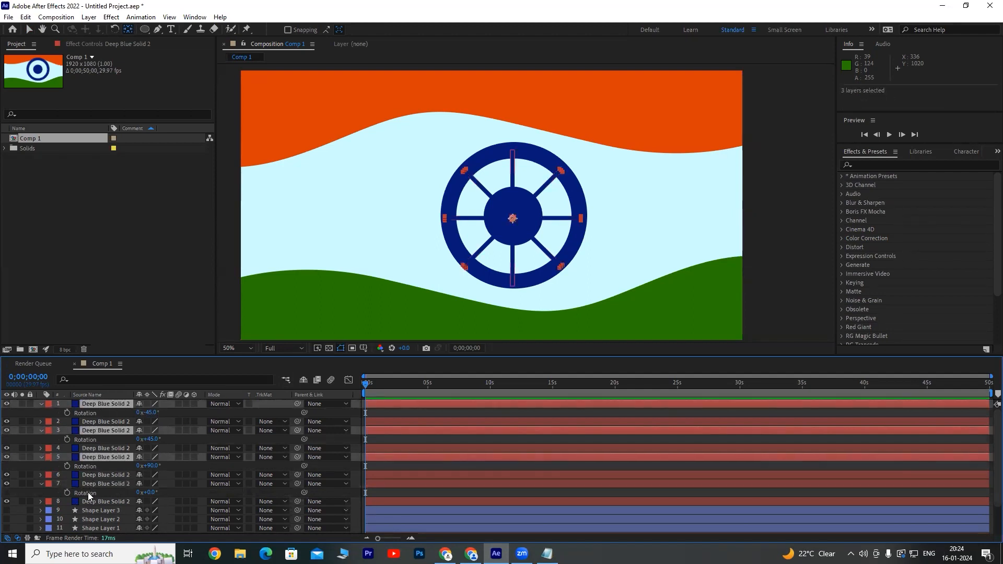
left_click(90, 484, "ctrl")
left_click_drag(152, 414, 162, 411)
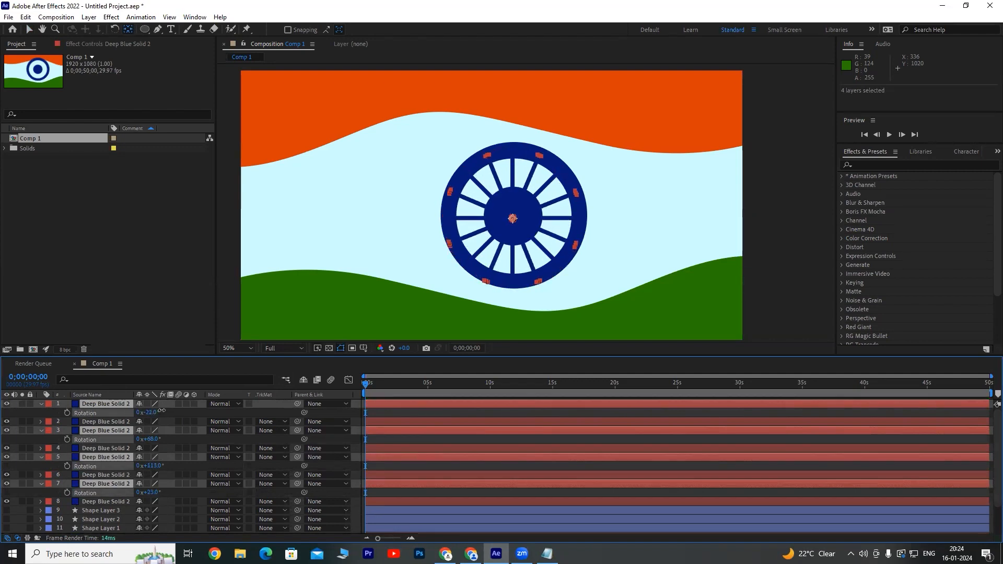
left_click_drag(161, 411, 163, 411)
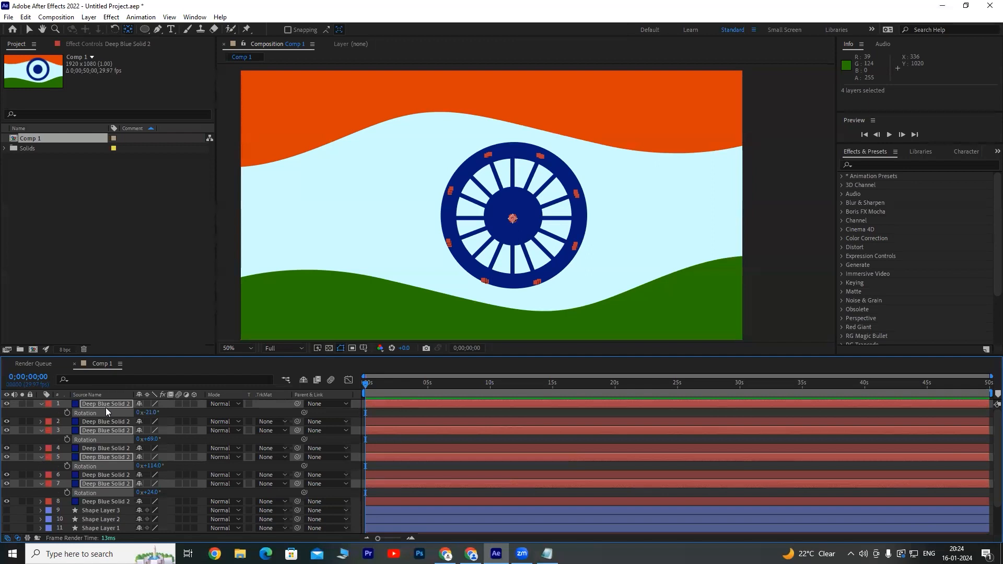
key("r")
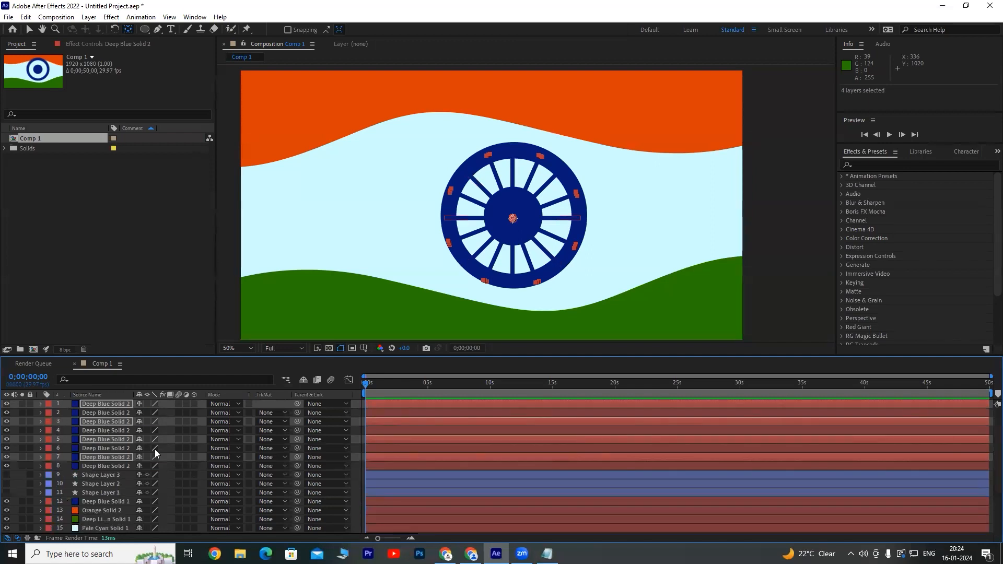
Enlarge the timeline area to fit all layers and deselect the spokes to check the wheel.
left_click_drag(303, 356, 308, 313)
left_click(251, 512)
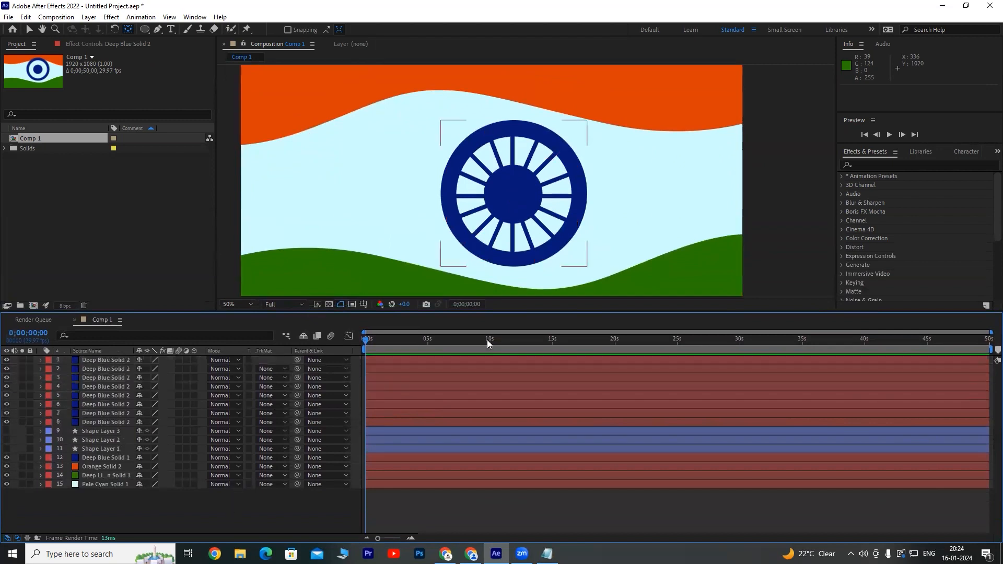
scroll(564, 233, "down", 2)
scroll(564, 233, "up", 2)
scroll(573, 212, "down", 2)
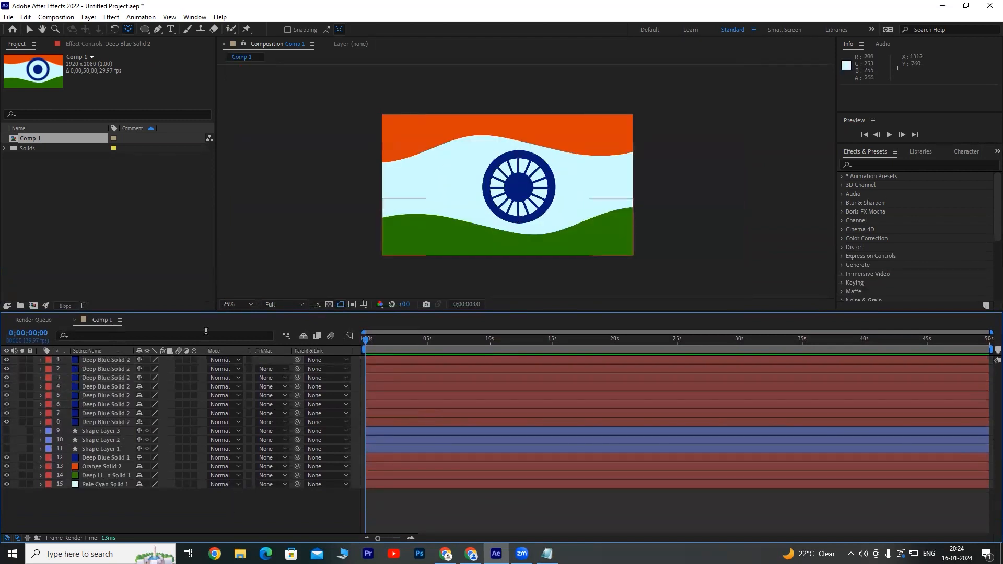
Move the ring layer directly beneath the spoke layers and pre-compose all nine wheel layers as "Ashok chakara".
left_click(99, 360)
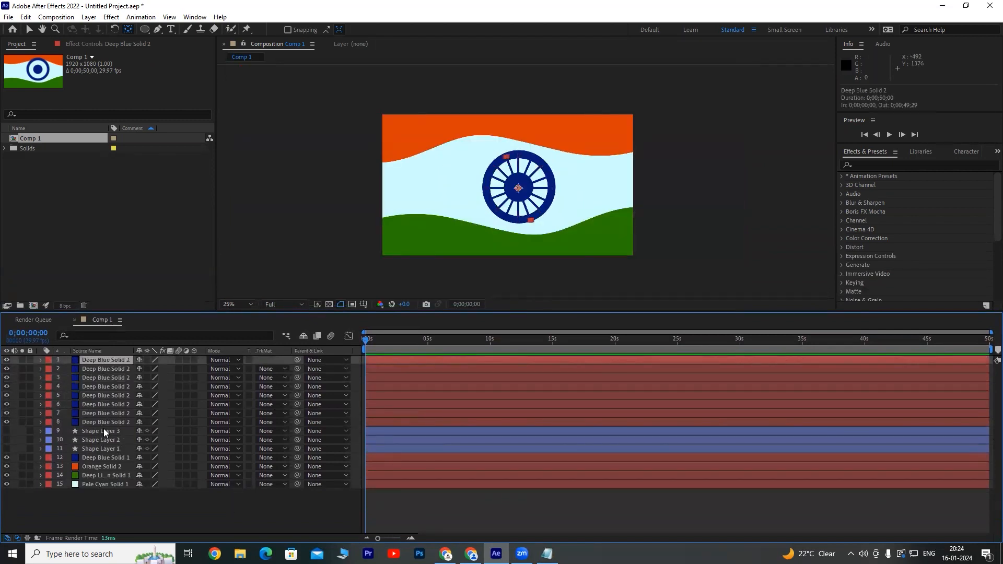
left_click_drag(99, 458, 104, 427)
left_click(110, 360, "shift")
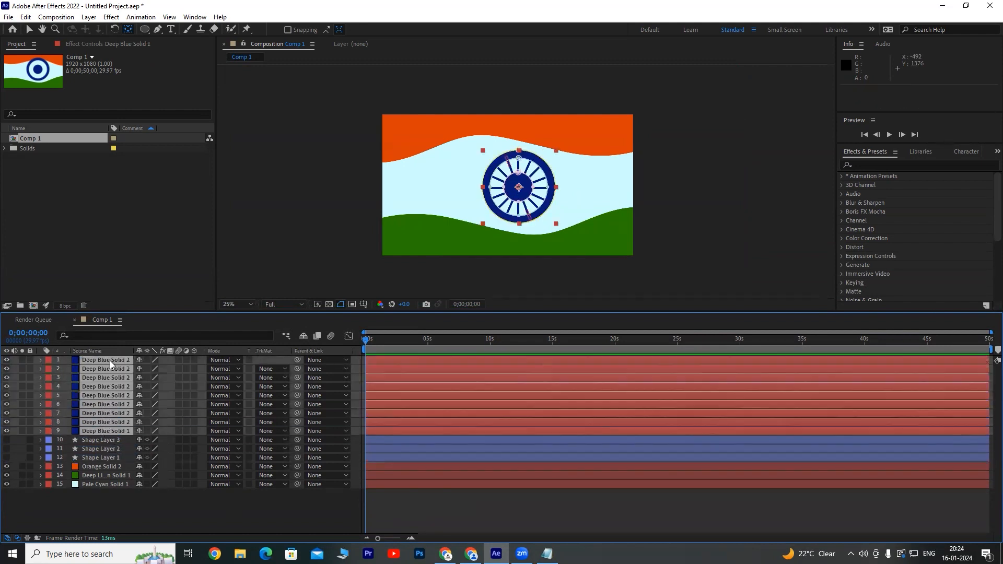
right_click(109, 361)
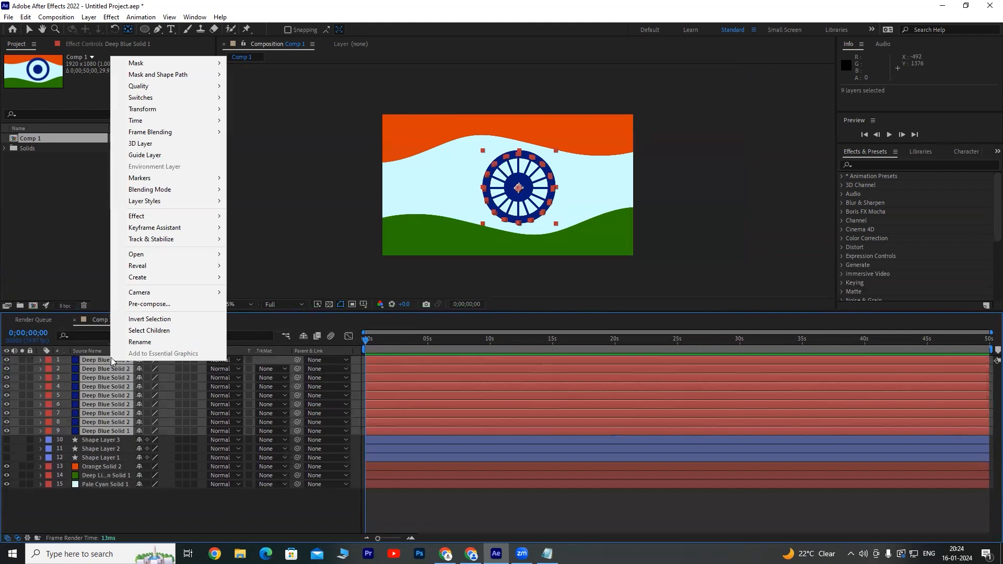
left_click(149, 304)
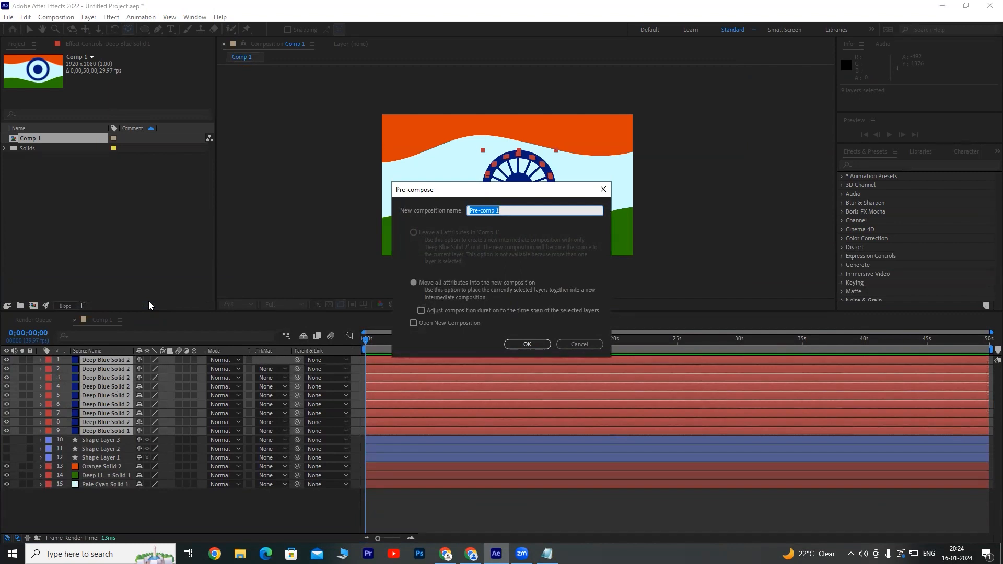
type("A")
left_click(528, 345)
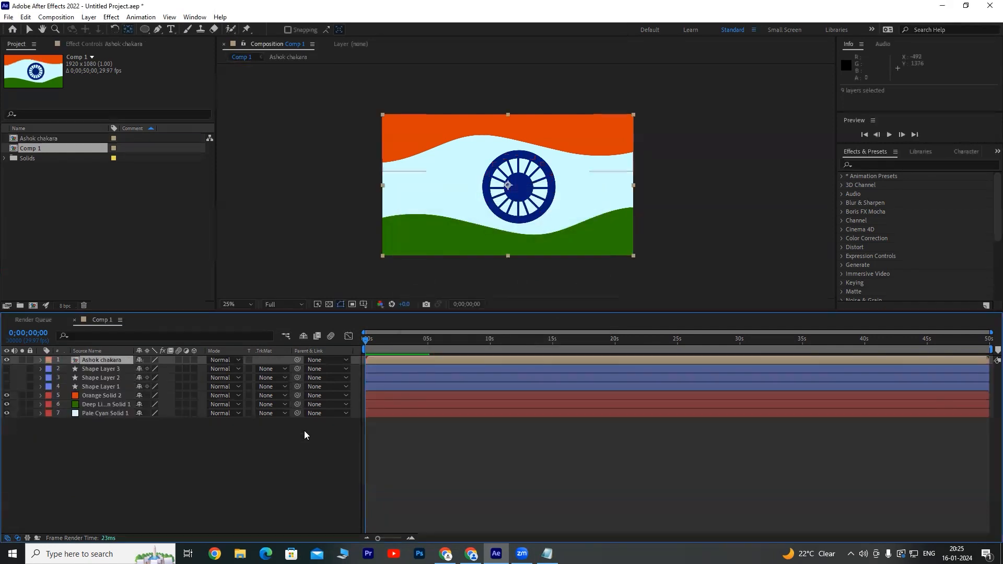
Examine the flag with the Ashok chakara layer hidden and shown, leaving the layer visible.
left_click(195, 488)
left_click(7, 360)
left_click(7, 361)
left_click(7, 360)
left_click(7, 361)
left_click(7, 360)
left_click(6, 360)
left_click(7, 360)
left_click(7, 361)
left_click(7, 360)
left_click(7, 361)
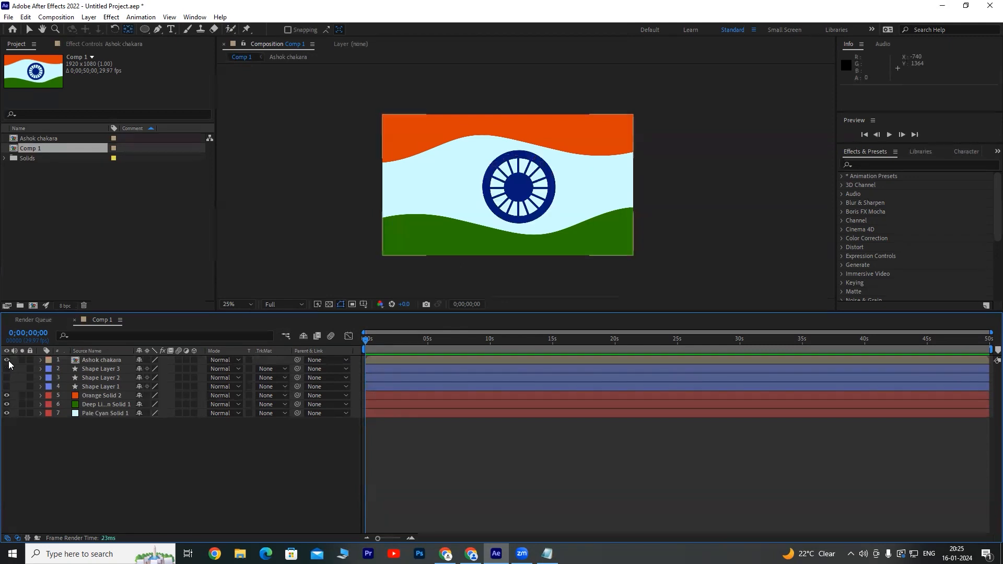
scroll(527, 194, "up", 1)
scroll(527, 196, "down", 1)
scroll(536, 204, "up", 1)
scroll(537, 206, "down", 1)
scroll(569, 175, "up", 1)
scroll(566, 177, "down", 1)
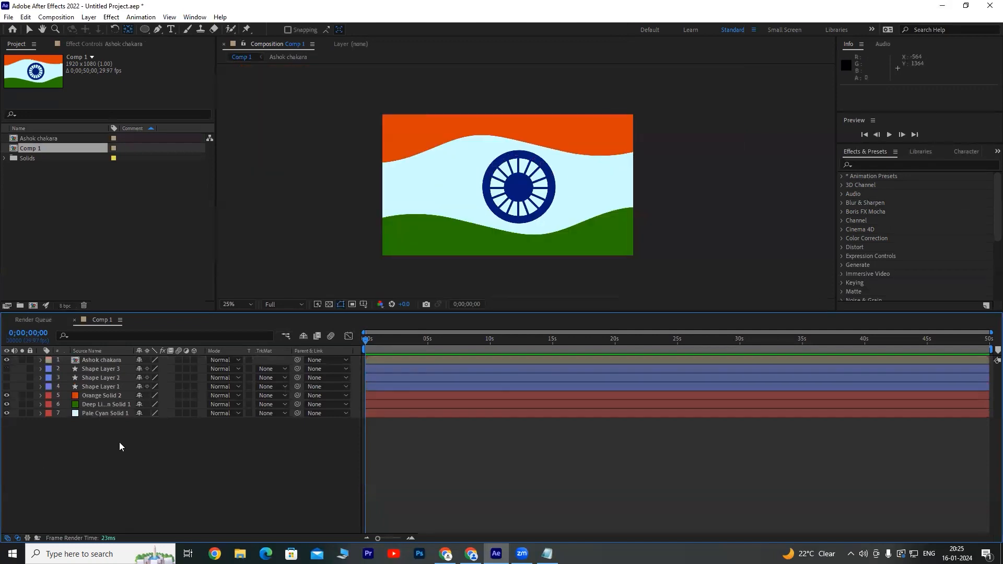
left_click_drag(7, 368, 7, 387)
scroll(600, 205, "up", 1)
scroll(599, 205, "down", 1)
left_click_drag(599, 206, 647, 208)
scroll(604, 173, "up", 1)
scroll(508, 151, "down", 1)
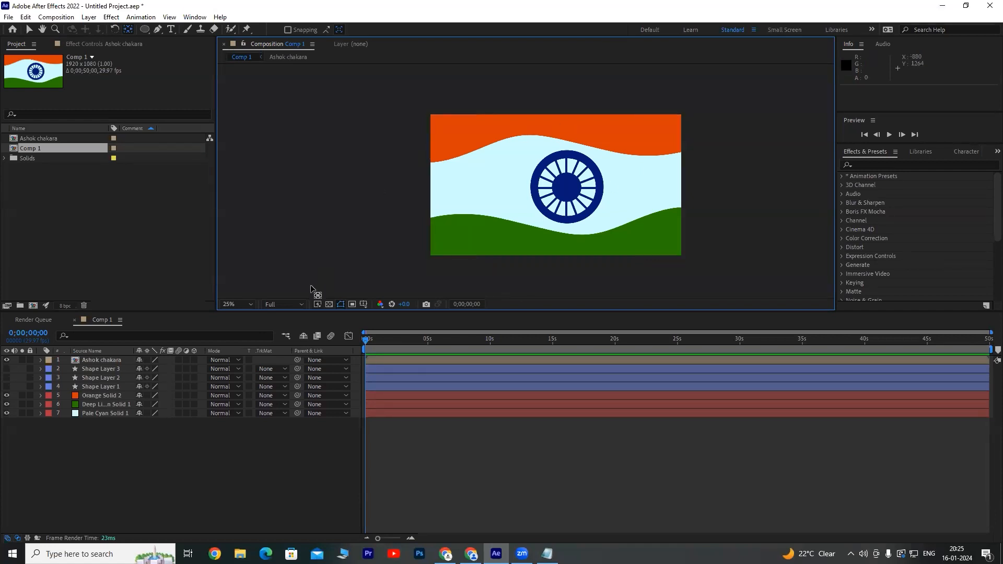
Set the current time to 0;00;00;05 and move the Ashok chakara layer's anchor point to the wheel's centre.
mouse_move(370, 340)
left_mouse_down()
mouse_move(357, 342)
mouse_move(373, 348)
left_mouse_up()
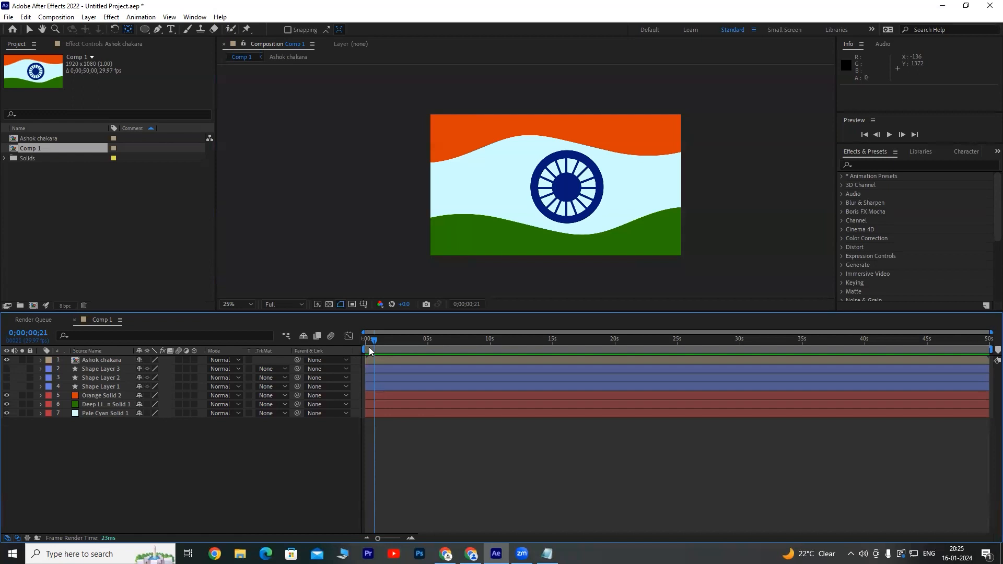
left_click_drag(374, 341, 368, 341)
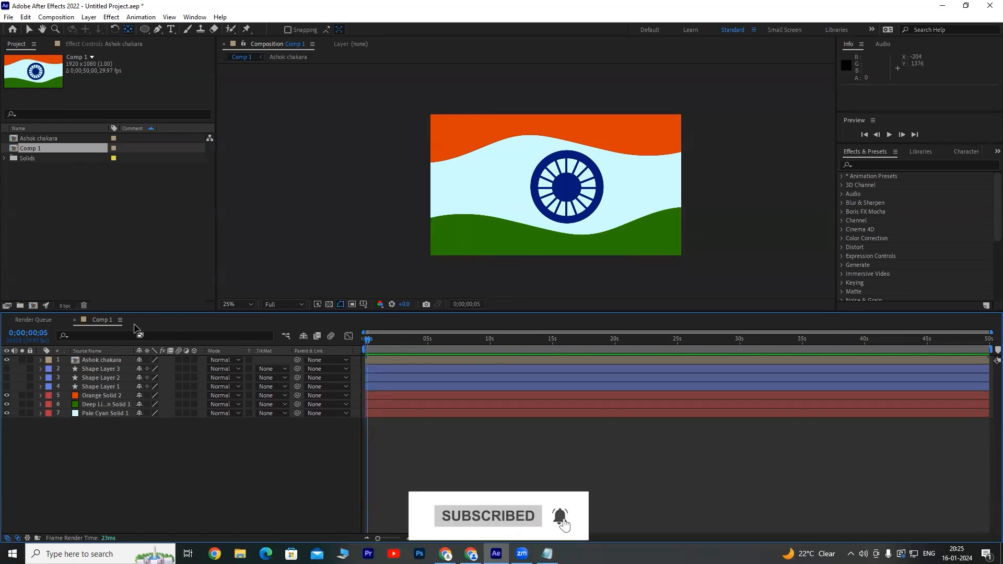
left_click(94, 361)
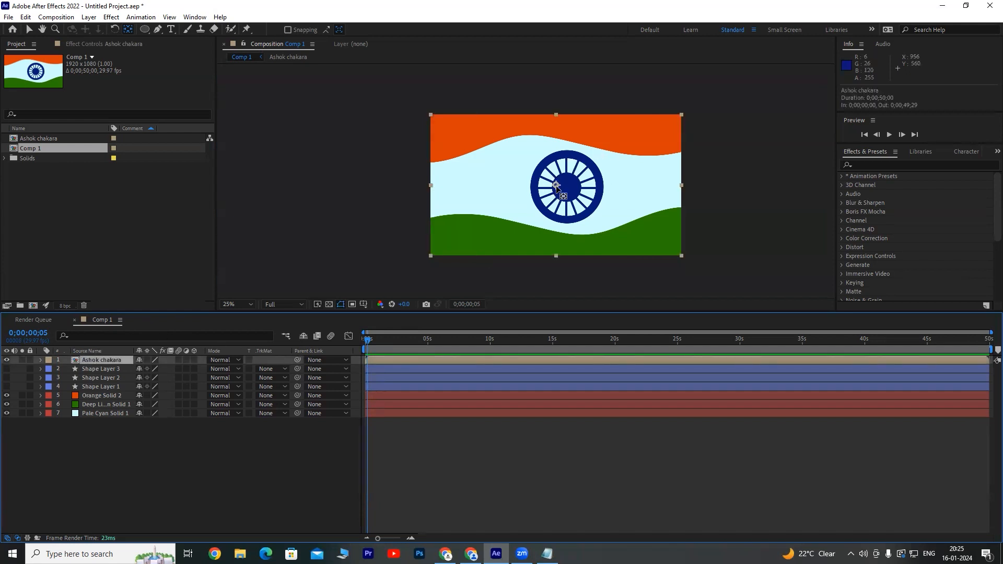
left_click_drag(556, 186, 567, 187)
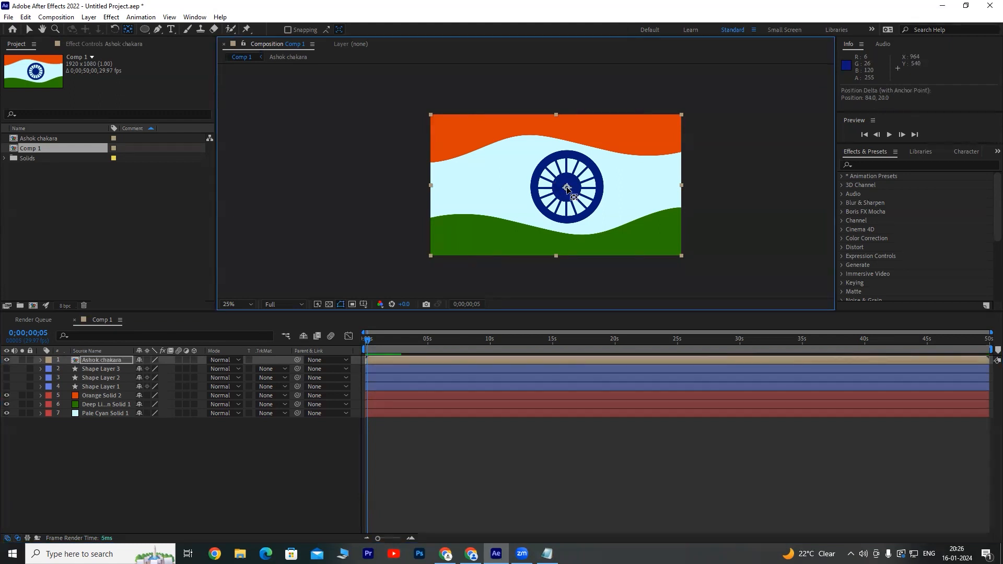
Keyframe the Ashok chakara layer's Rotation at 0;00;00;05 and, with a much larger angle, at 0;00;49;09, and return to the composition's start.
key("r")
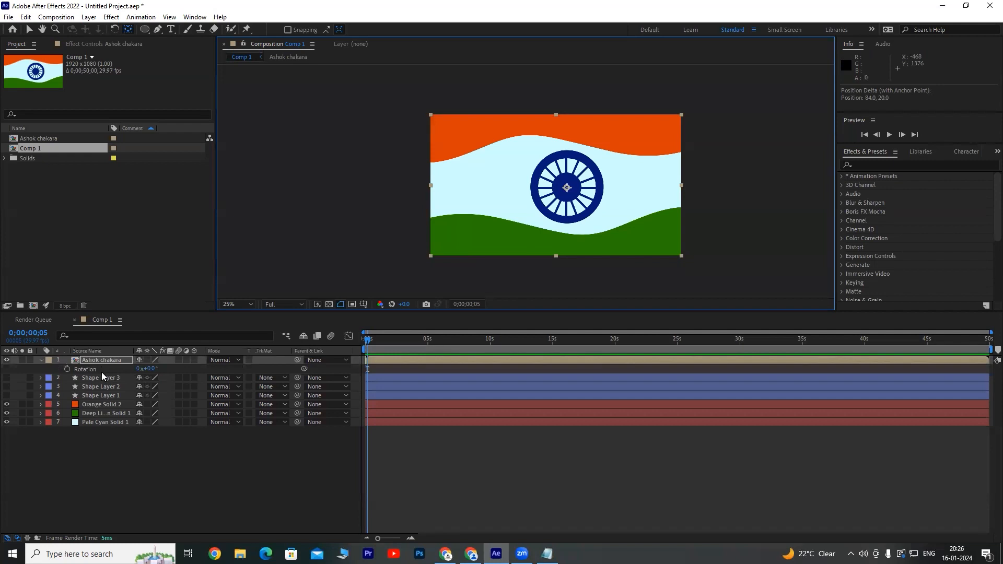
left_click(66, 369)
left_click_drag(367, 339, 981, 349)
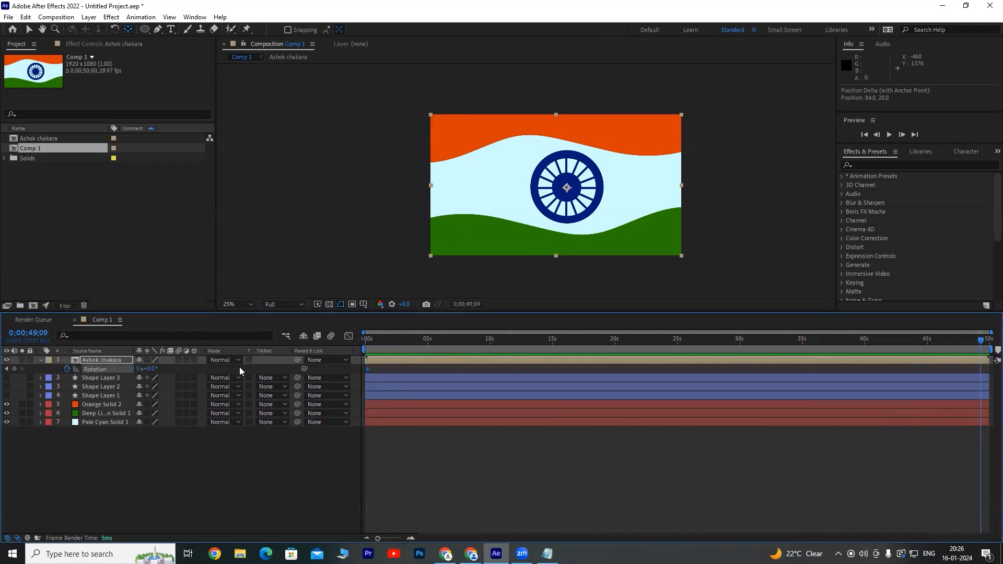
left_click_drag(149, 368, 997, 365)
key("Home")
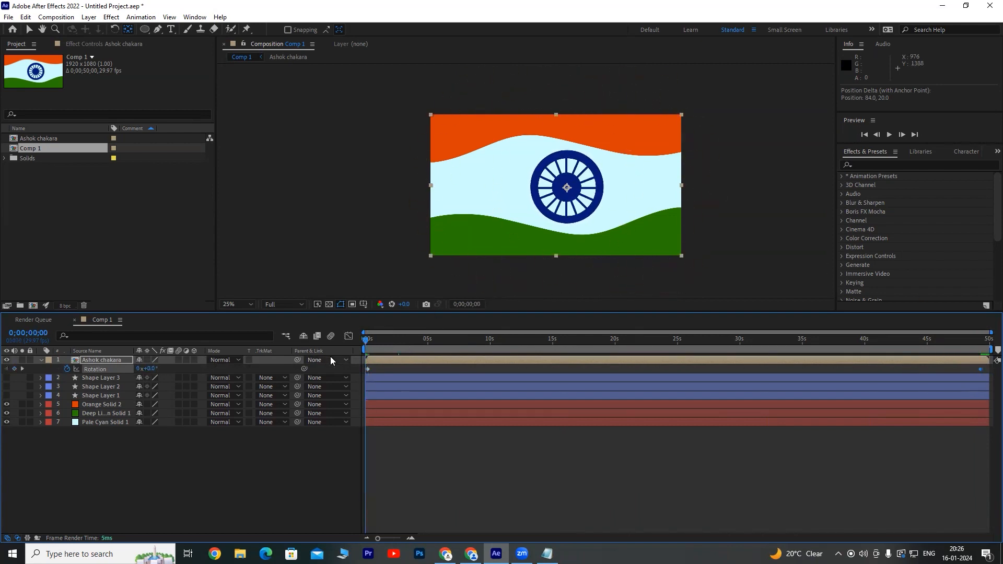
Save the project as "Day 03 - Masking" in the folder "AFTRE EFFECTS CLASS - 11.01.24" and preview the wheel's rotation.
key("ctrl+s")
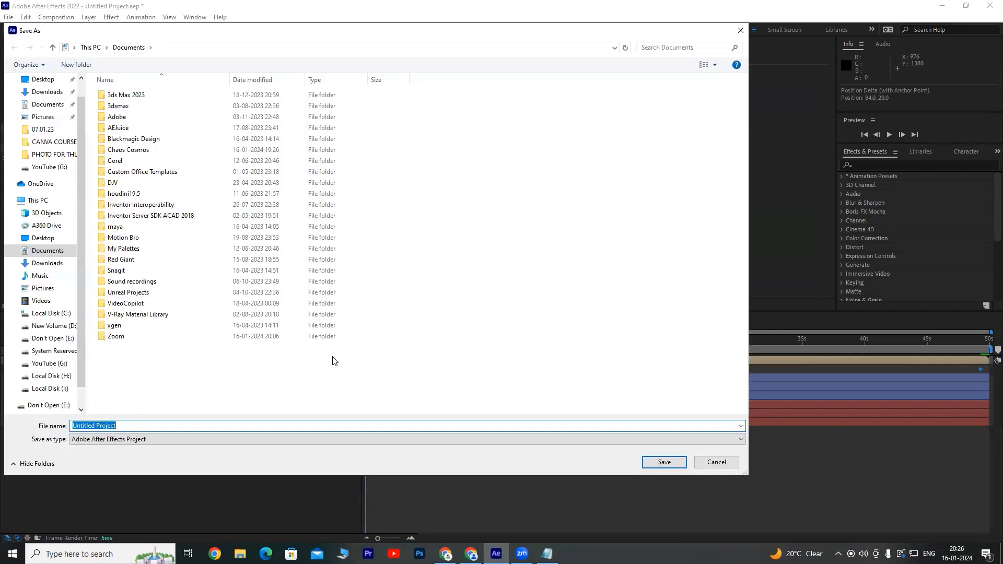
left_click(45, 202)
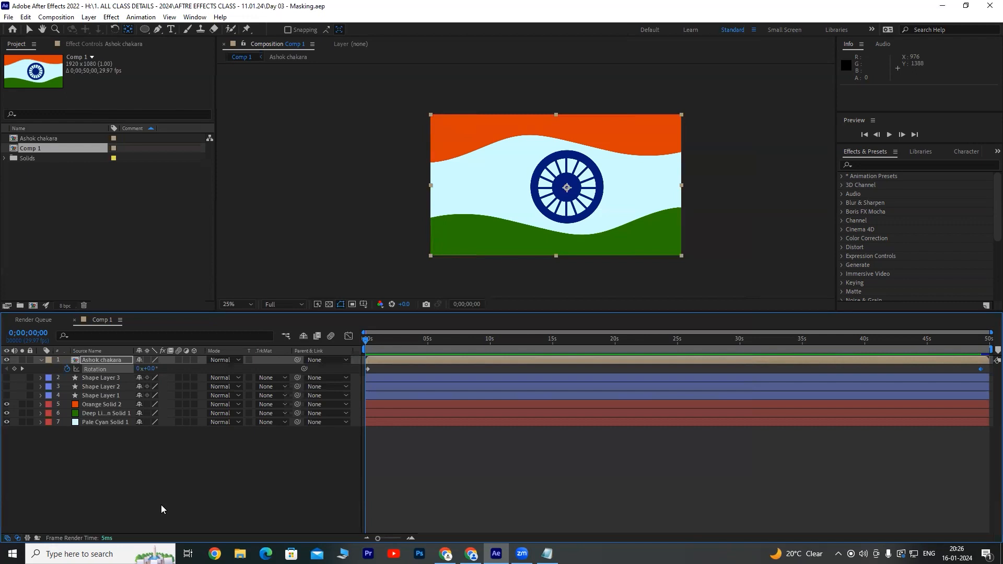
left_click(161, 506)
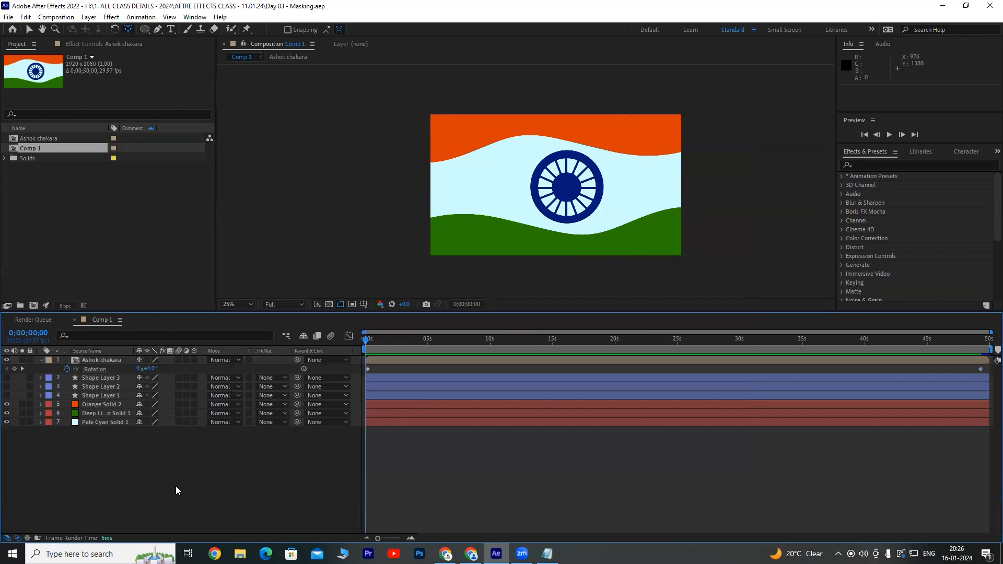
key("space")
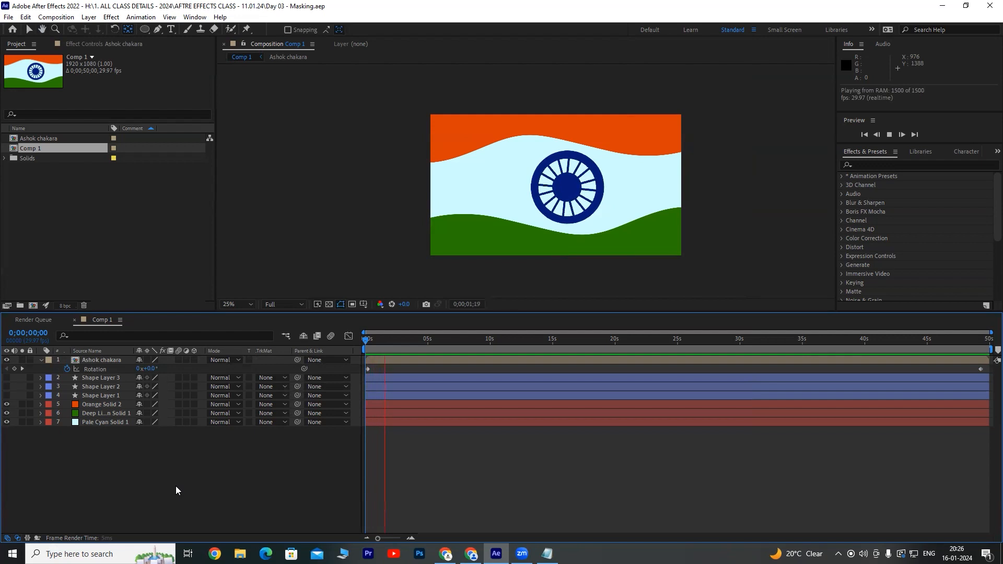
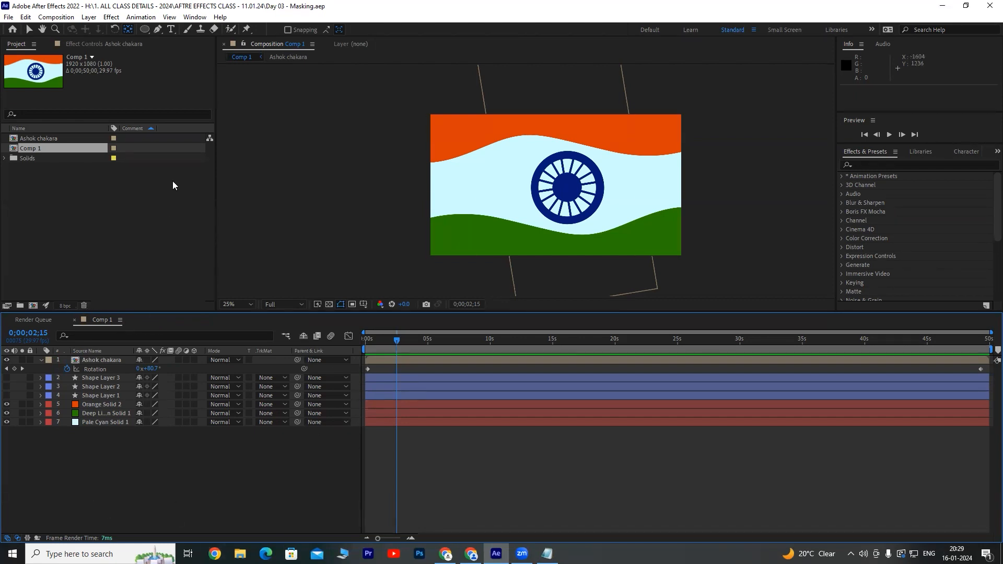
Create a second 1920 x 1080 composition lasting 50 seconds, enlarge the preview area, and activate the Selection tool.
left_click(66, 21)
left_click(78, 30)
left_click(594, 350)
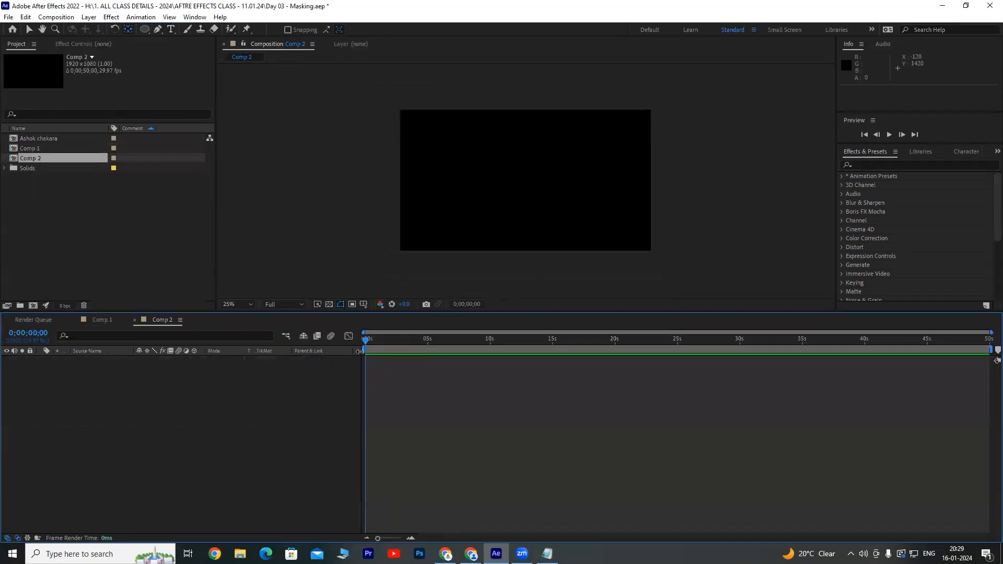
left_click_drag(387, 312, 382, 354)
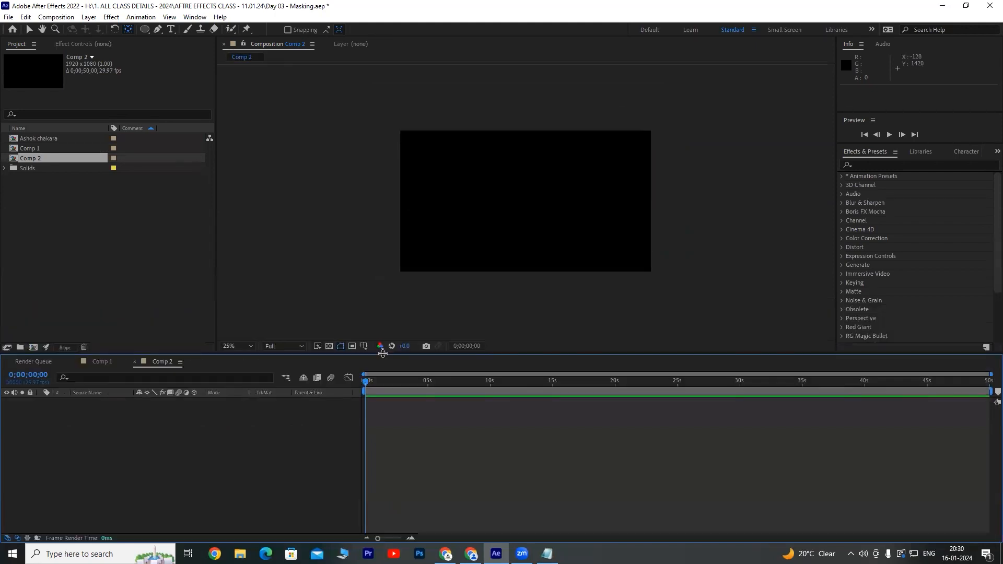
scroll(490, 202, "up", 2)
left_click(29, 30)
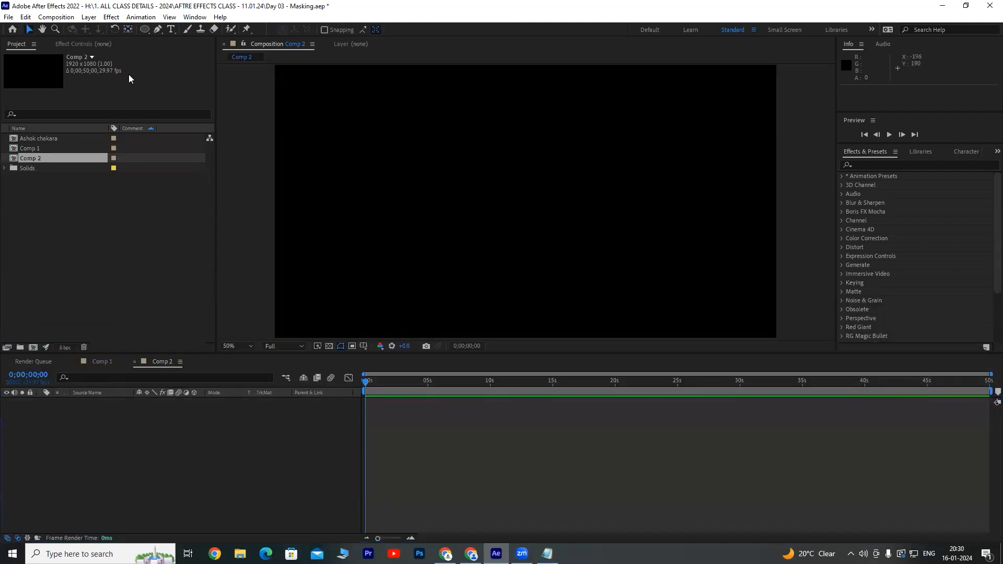
Add a pale cyan 1920 x 1080 px solid to the empty composition.
right_click(140, 458)
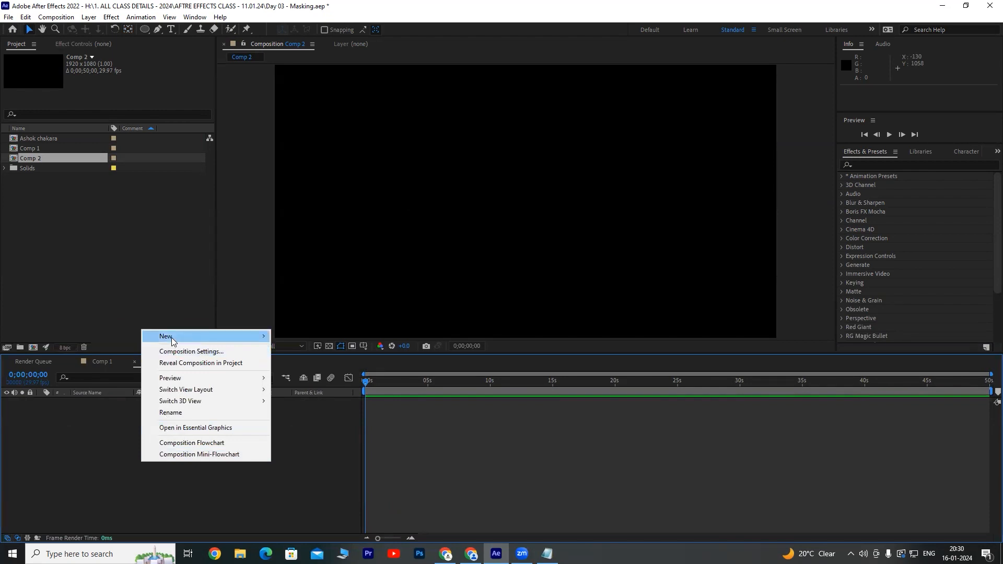
mouse_move(171, 337)
left_click(298, 361)
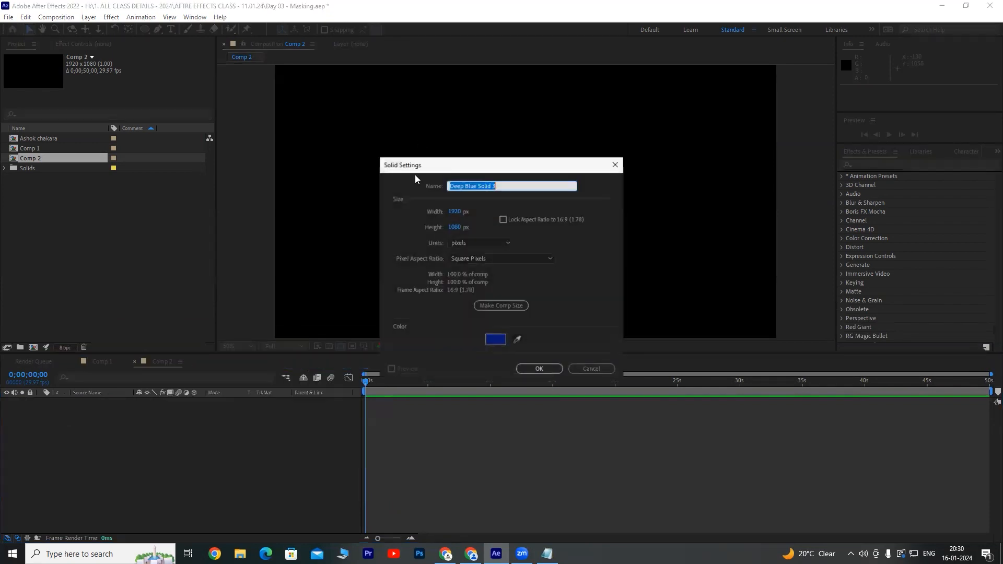
left_click(495, 341)
left_click_drag(395, 261, 421, 258)
left_click(454, 273)
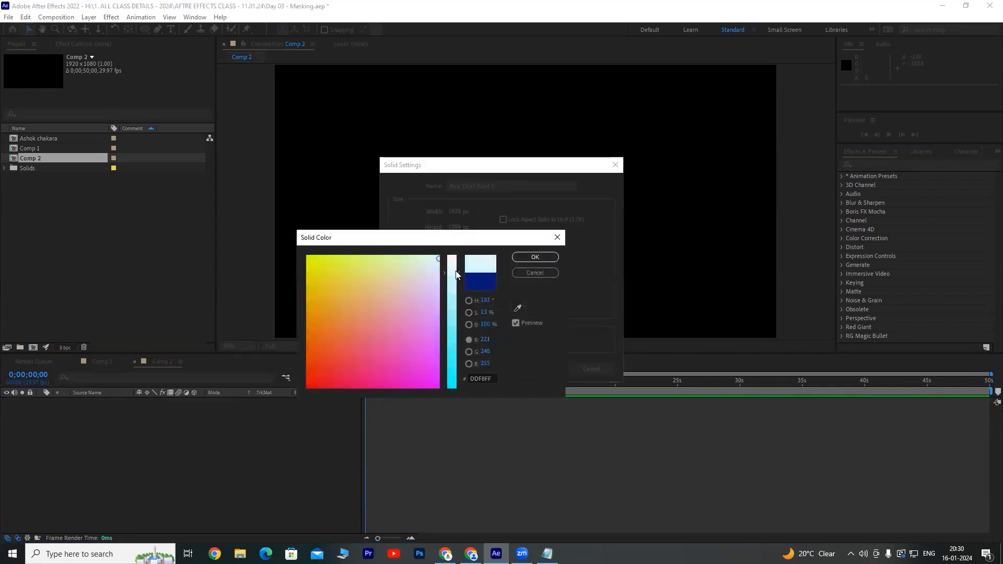
left_click(535, 257)
left_click(539, 369)
key("comma")
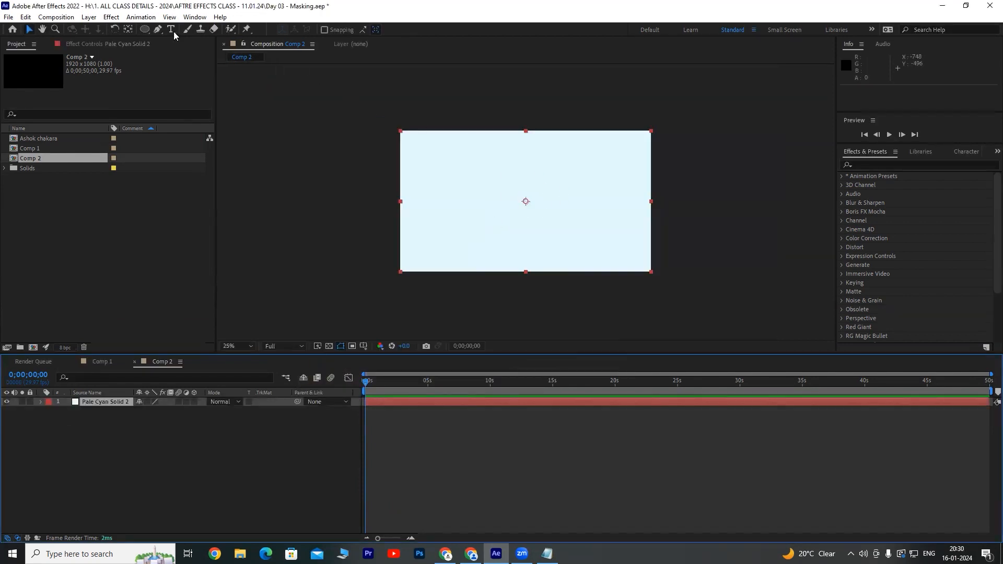
Try drawing a large ellipse over the frame with the solid deselected, and undo the new shape layer.
left_click(158, 31)
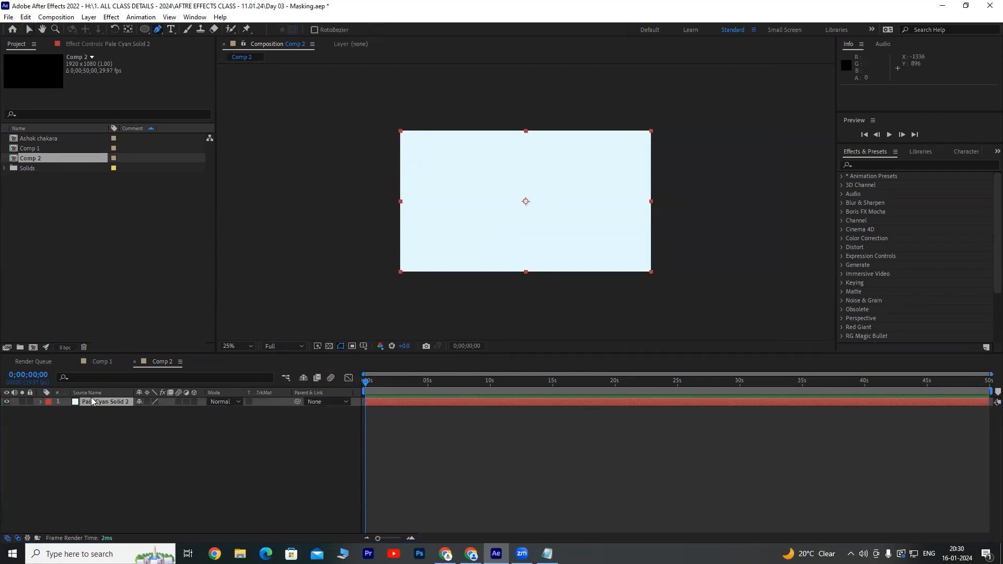
left_click(92, 426)
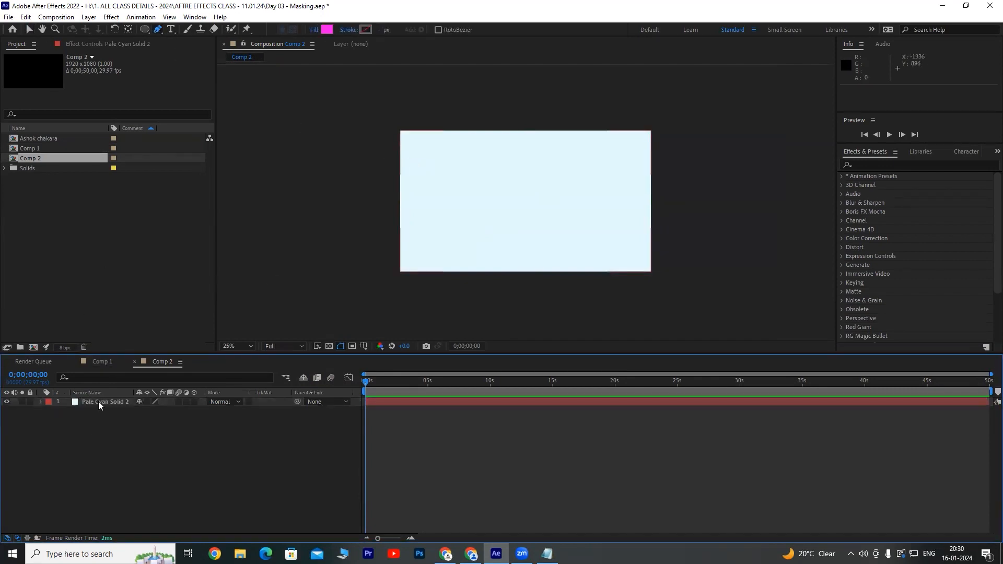
left_click(98, 401)
left_click(146, 31)
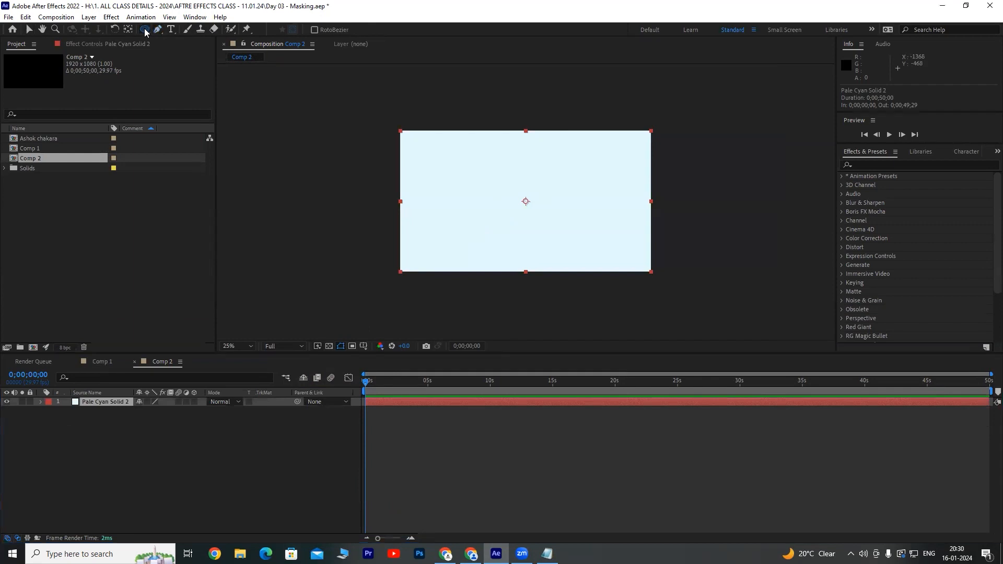
left_click(186, 52)
left_click(104, 403)
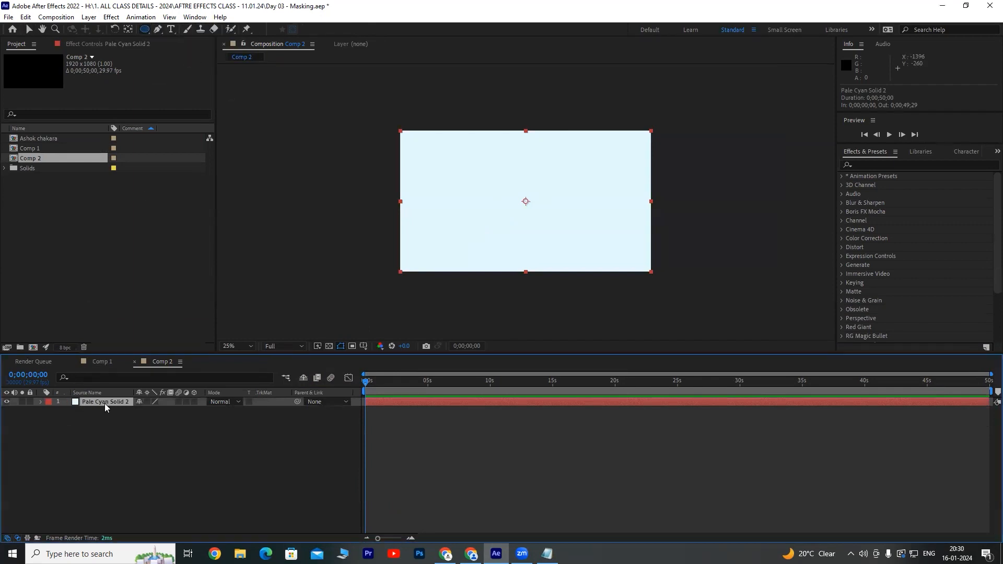
left_click(97, 444)
left_click_drag(447, 144, 563, 258)
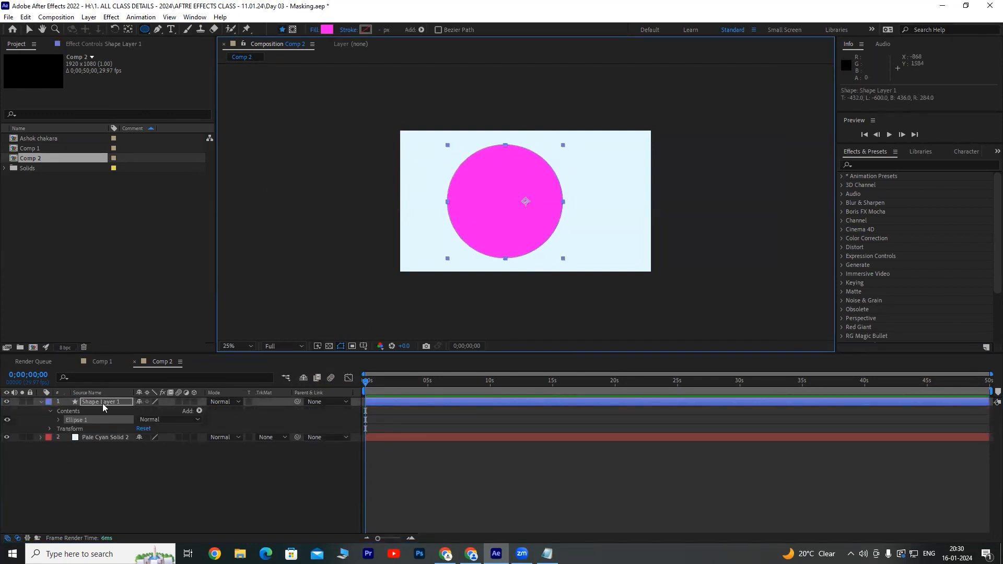
key("ctrl+z")
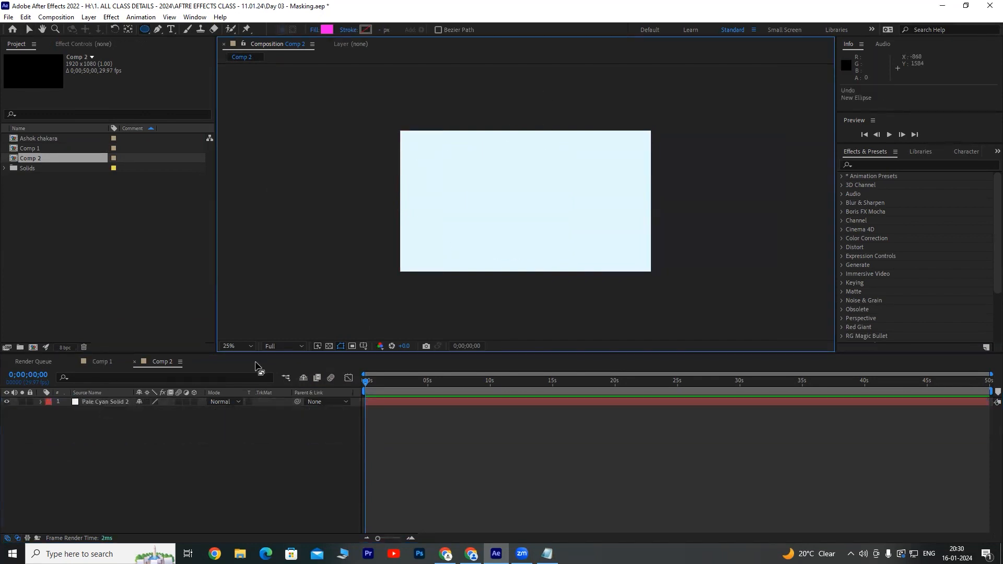
Draw a circular mask about 720 px across on the pale cyan solid with the Ellipse tool, and deselect the layer.
left_click(102, 403)
left_click_drag(460, 160, 553, 252)
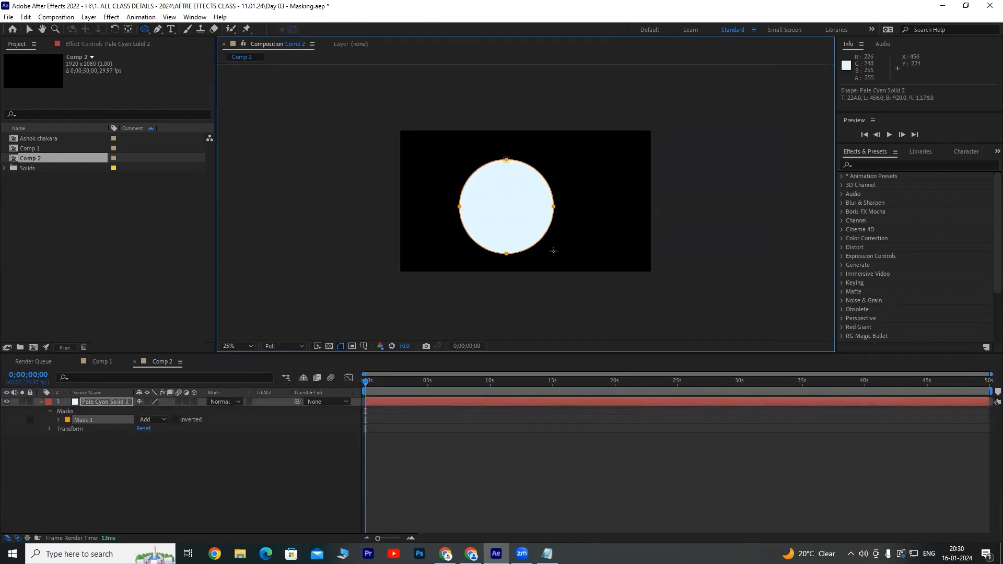
left_click(152, 474)
Import the building picture images.jpeg from Downloads and add it as a layer above the masked solid.
right_click(85, 240)
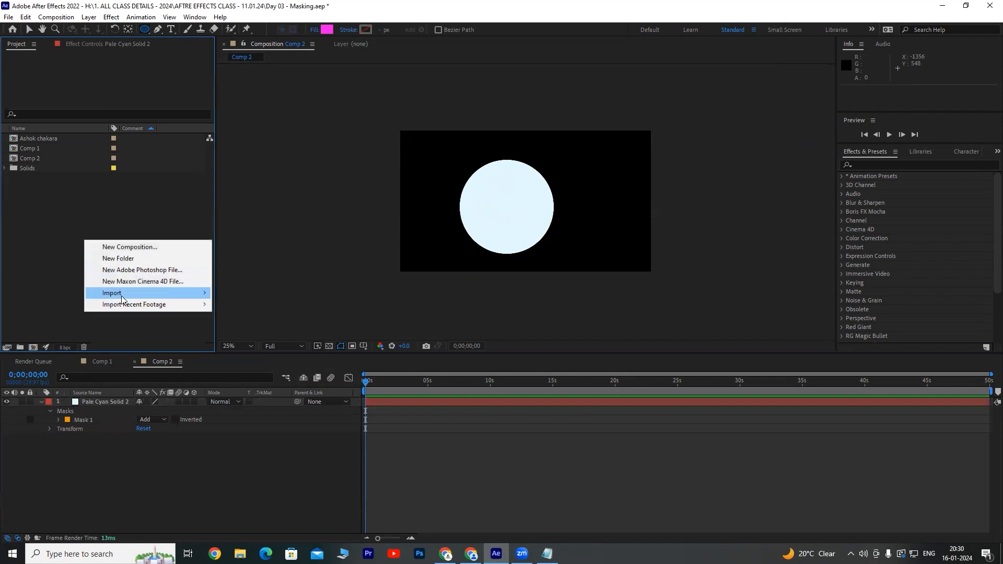
mouse_move(122, 298)
left_click(229, 293)
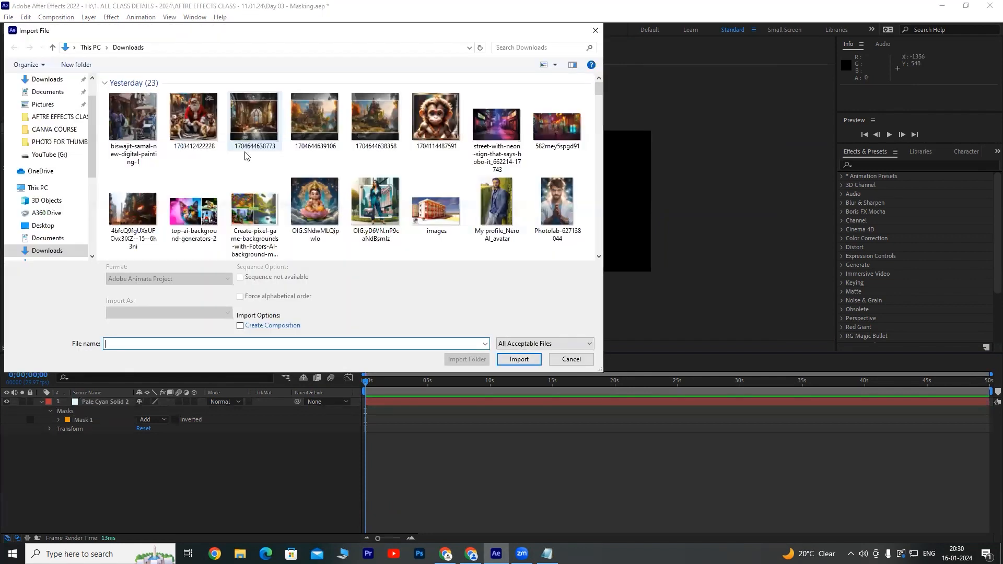
left_click(433, 210)
left_click(519, 358)
left_click_drag(55, 165, 96, 399)
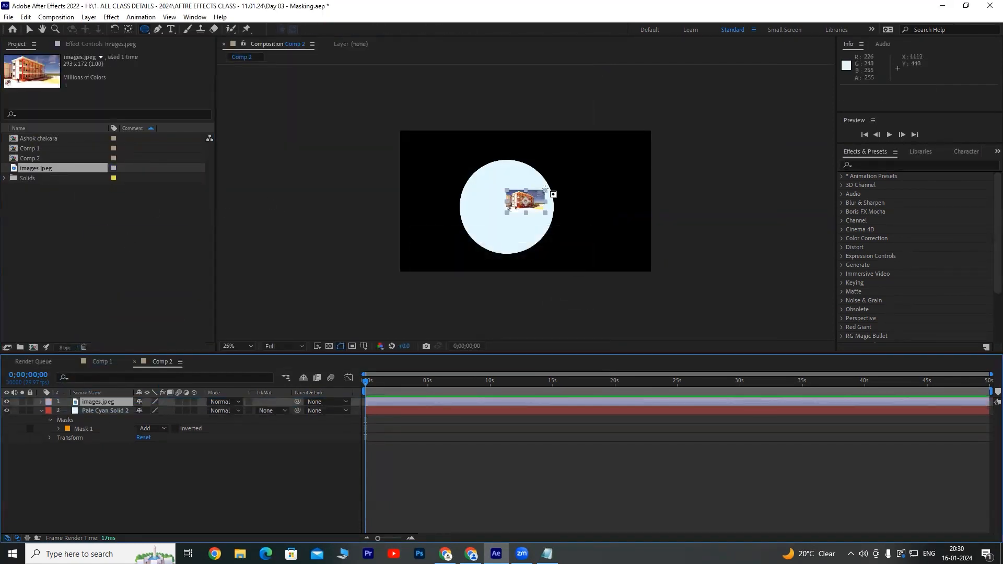
Scale the images.jpeg layer proportionally to about 612%, and collapse and hide the solid beneath it.
left_click(26, 29)
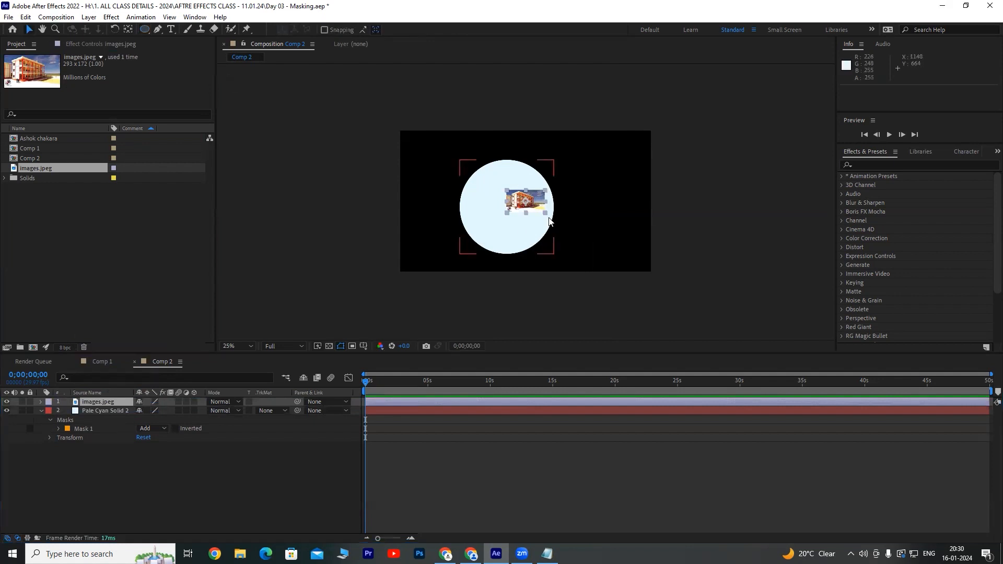
left_click_drag(545, 214, 639, 270)
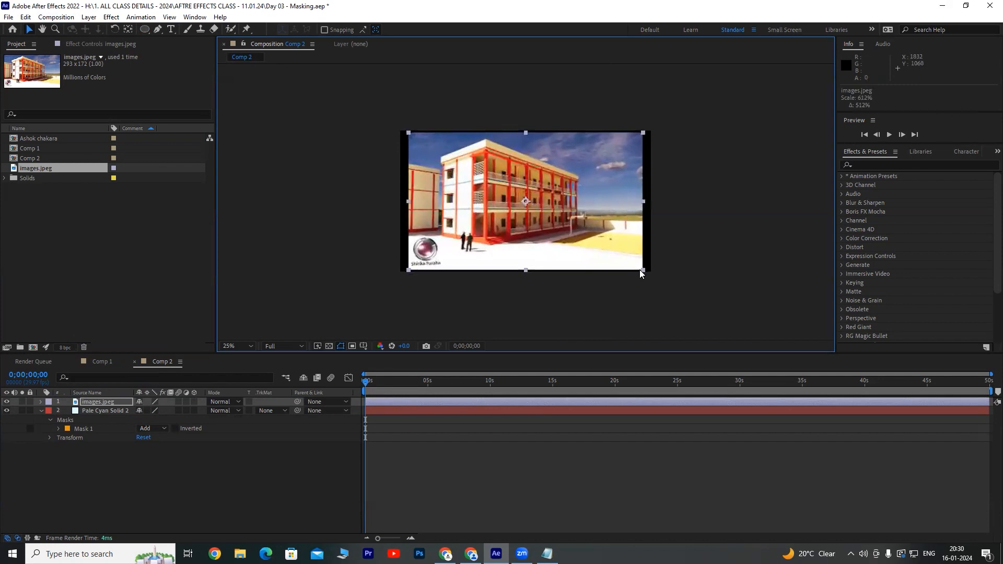
left_click(302, 459)
left_click(41, 410)
scroll(512, 177, "up", 3)
scroll(504, 172, "down", 3)
scroll(505, 173, "up", 2)
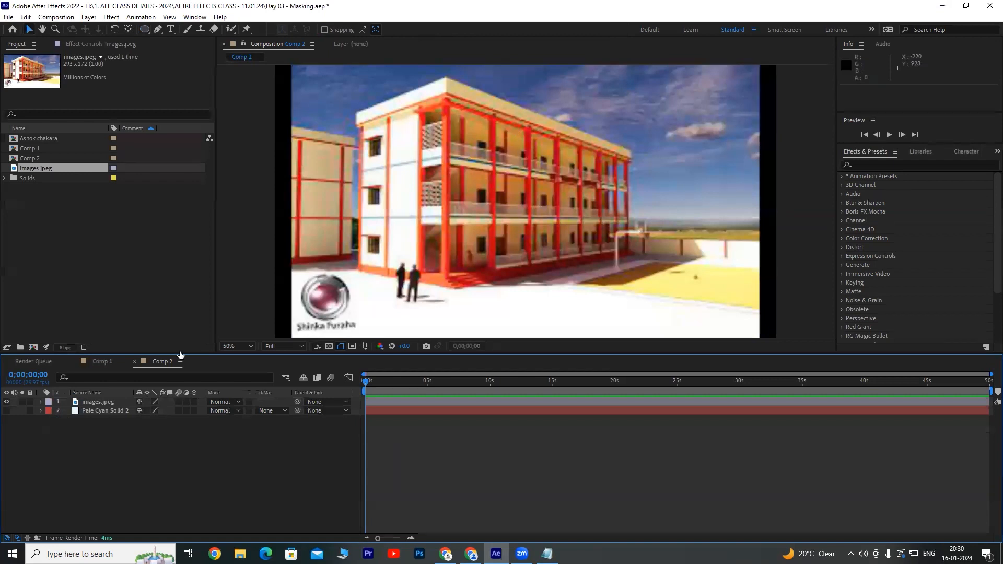
Trace a closed Pen tool mask around the three-storey building's outline on the images.jpeg layer, and deselect the layer.
left_click(108, 403)
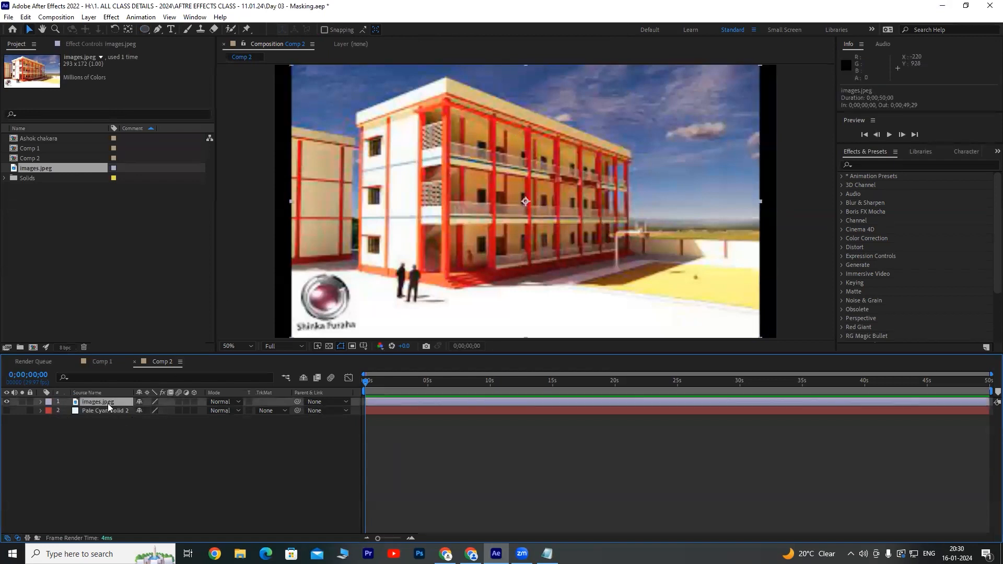
left_click(158, 31)
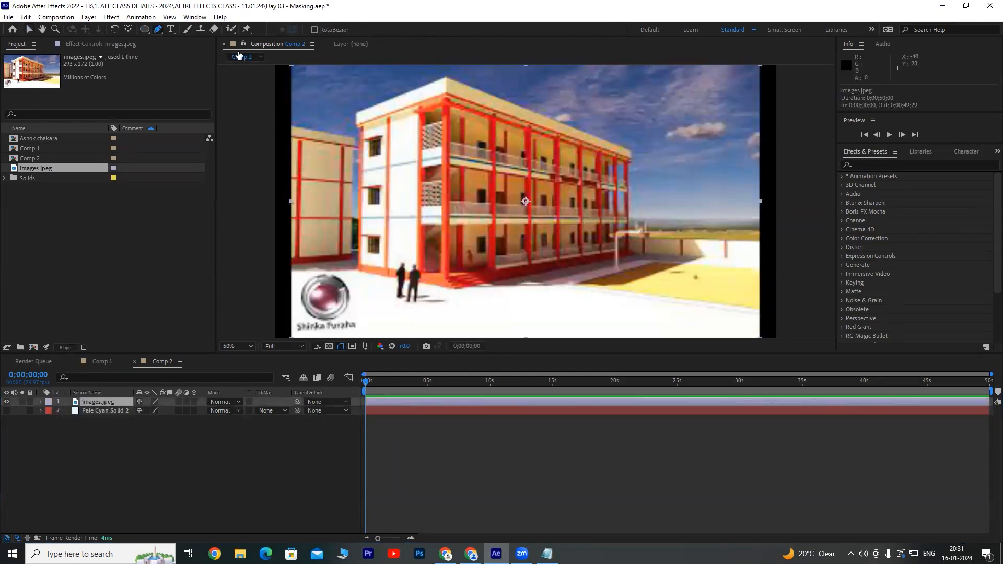
left_click(357, 269)
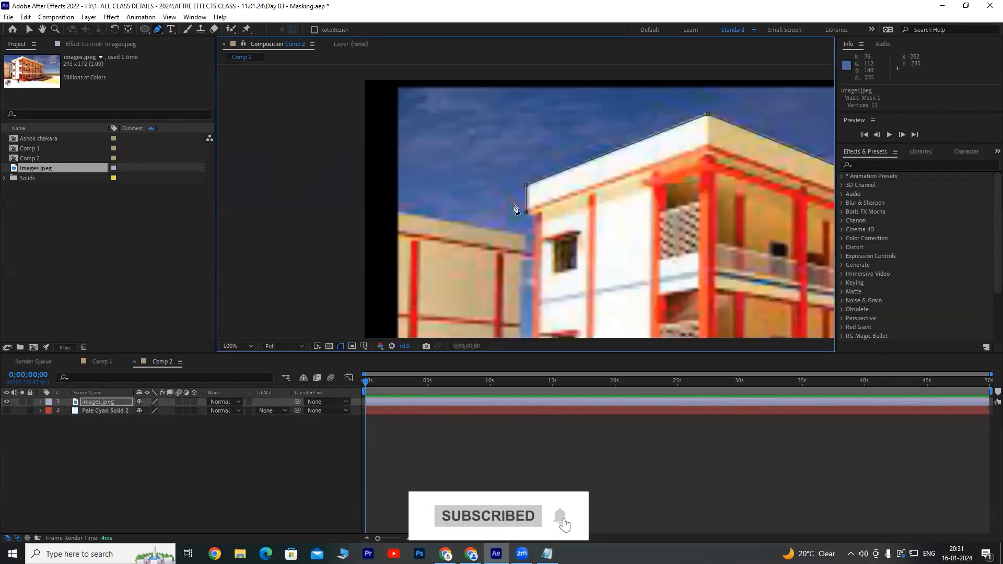
scroll(505, 193, "up", 2)
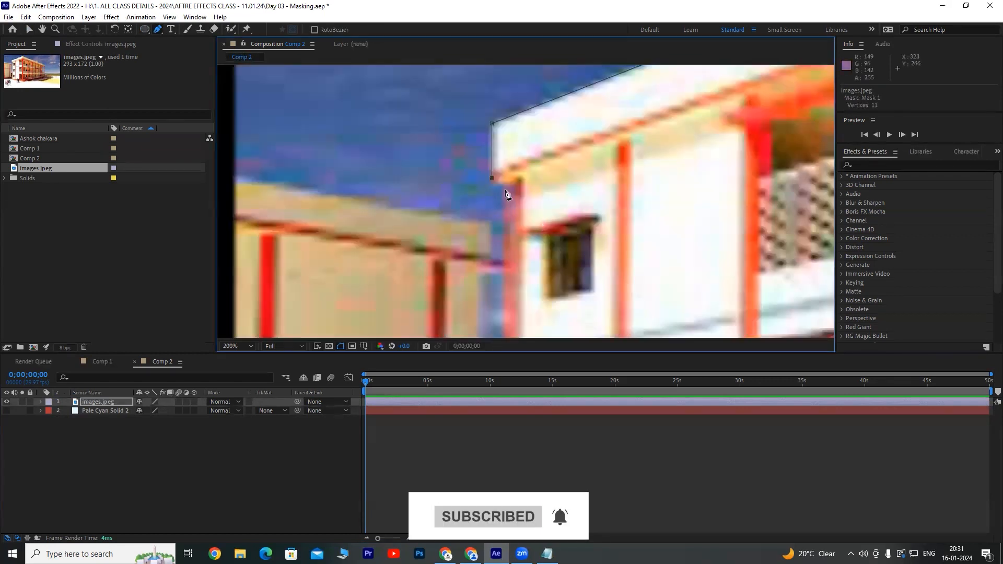
scroll(529, 188, "down", 5)
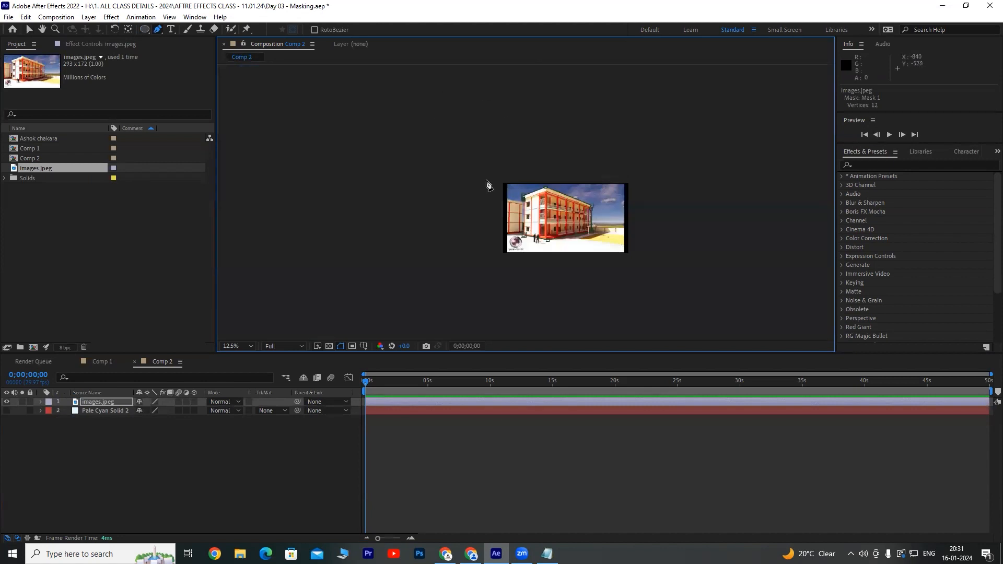
scroll(483, 169, "up", 4)
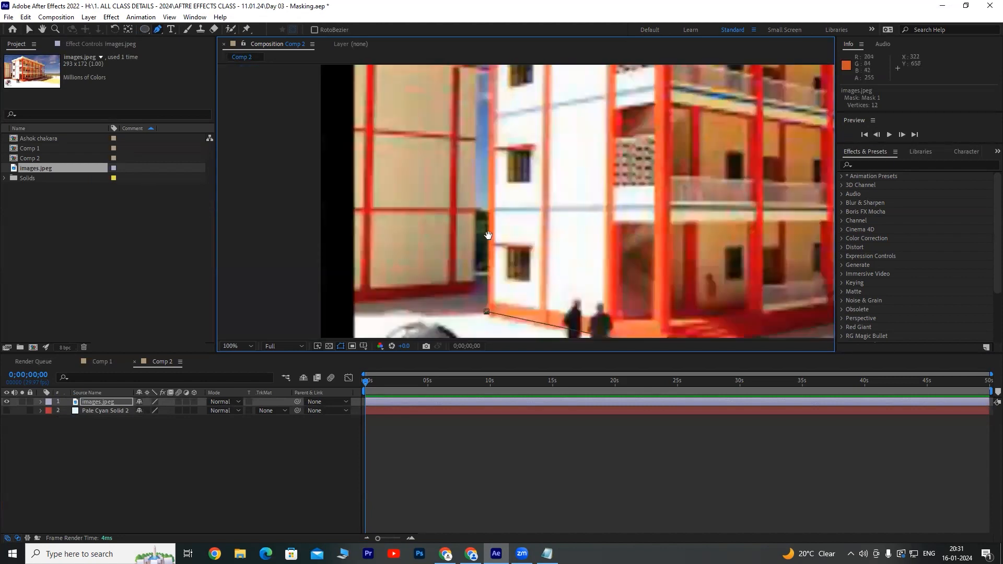
scroll(458, 257, "down", 2)
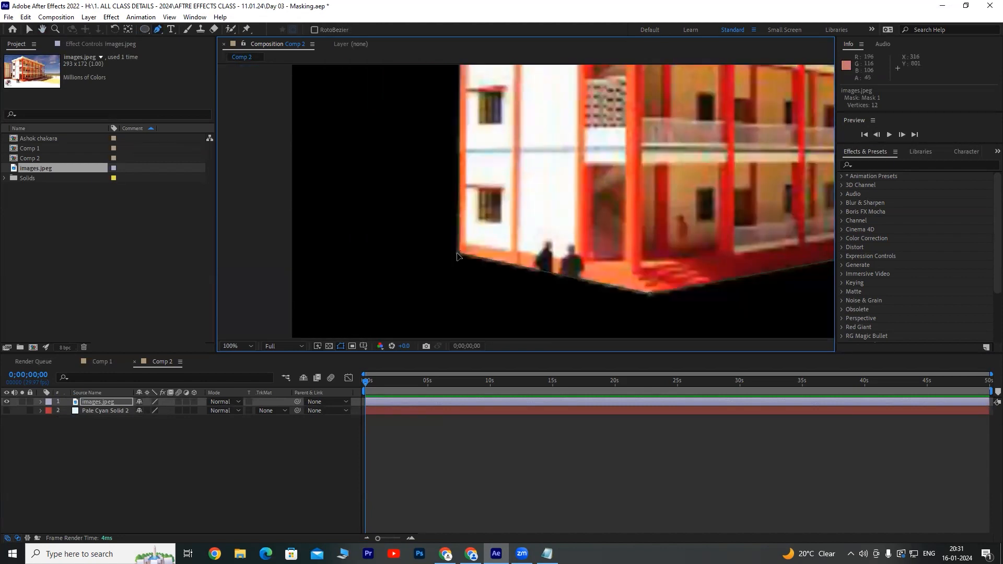
scroll(566, 217, "down", 2)
scroll(528, 223, "up", 2)
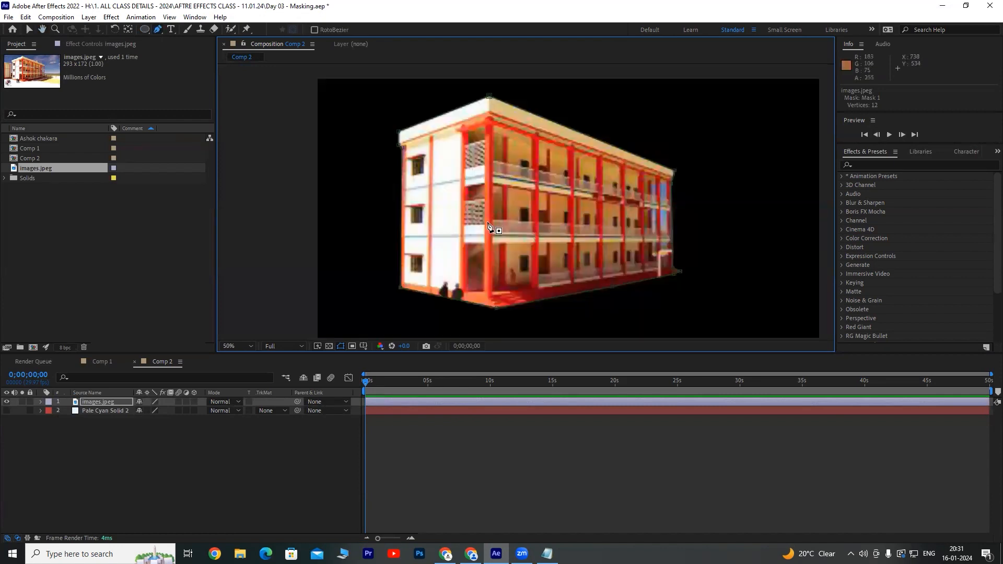
left_click(218, 450)
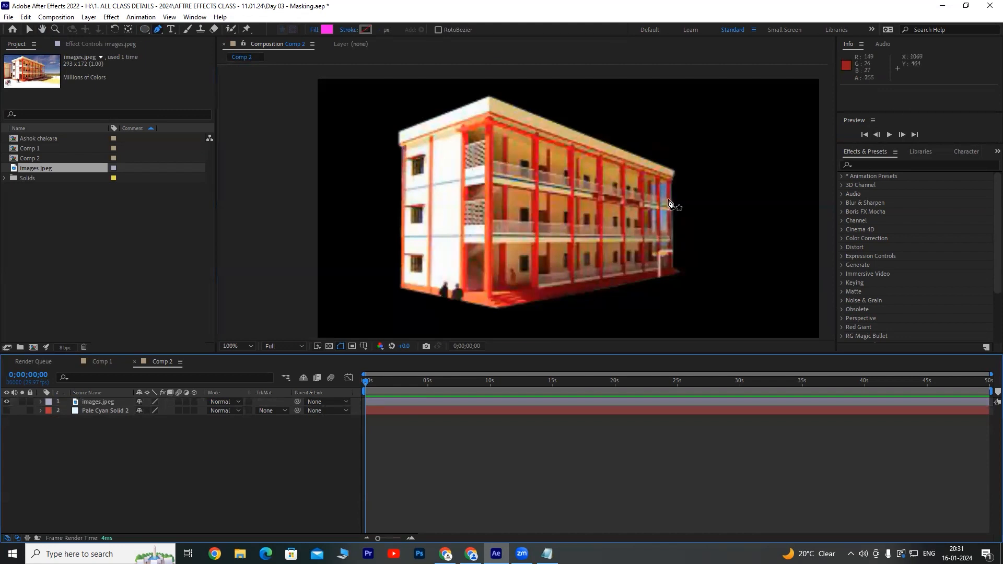
Draw a four-point Pen mask on the images.jpeg layer around the rightmost sky gap on the building's upper floor.
scroll(676, 203, "up", 1)
left_click_drag(764, 209, 588, 199)
scroll(626, 185, "up", 1)
left_click_drag(703, 183, 611, 174)
left_click_drag(618, 224, 577, 197)
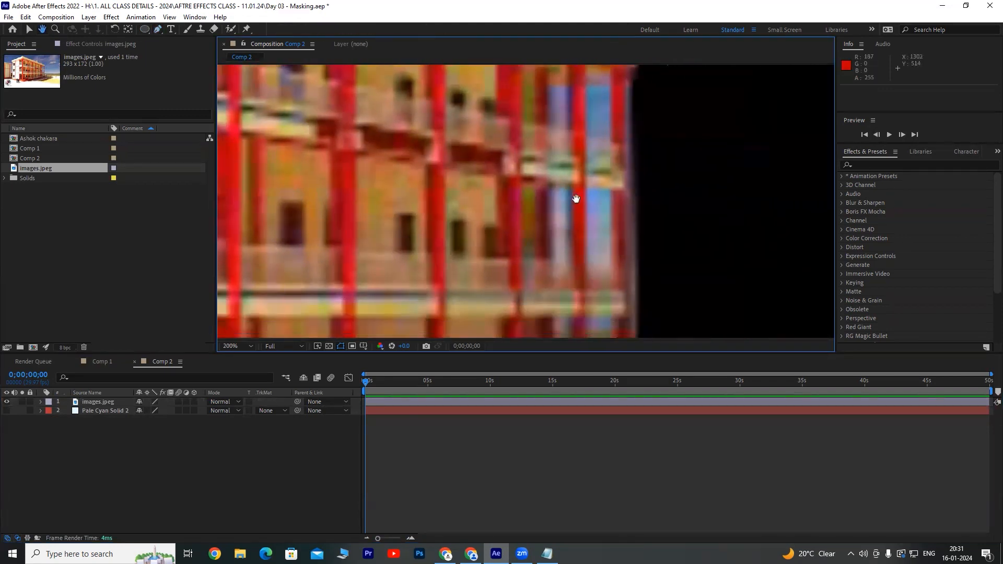
left_click(112, 399)
left_click(574, 103)
left_click(575, 152)
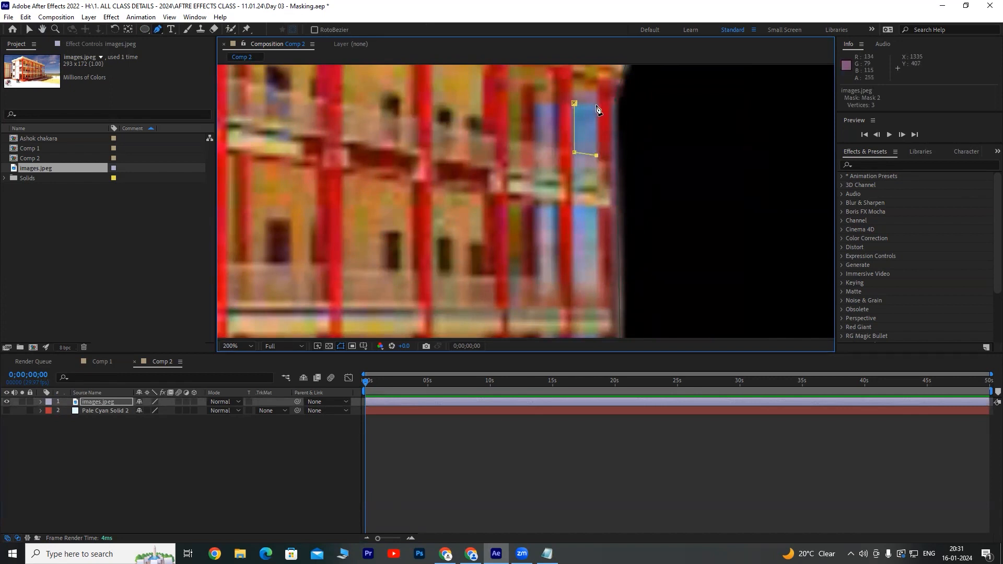
left_click(574, 103)
Draw two four-point Pen masks around the upper and middle floor sky gaps in the building's second bay from the far end.
left_click(535, 106)
left_click(554, 106)
left_click(534, 106)
left_click(536, 205)
left_click(538, 296)
left_click(557, 206)
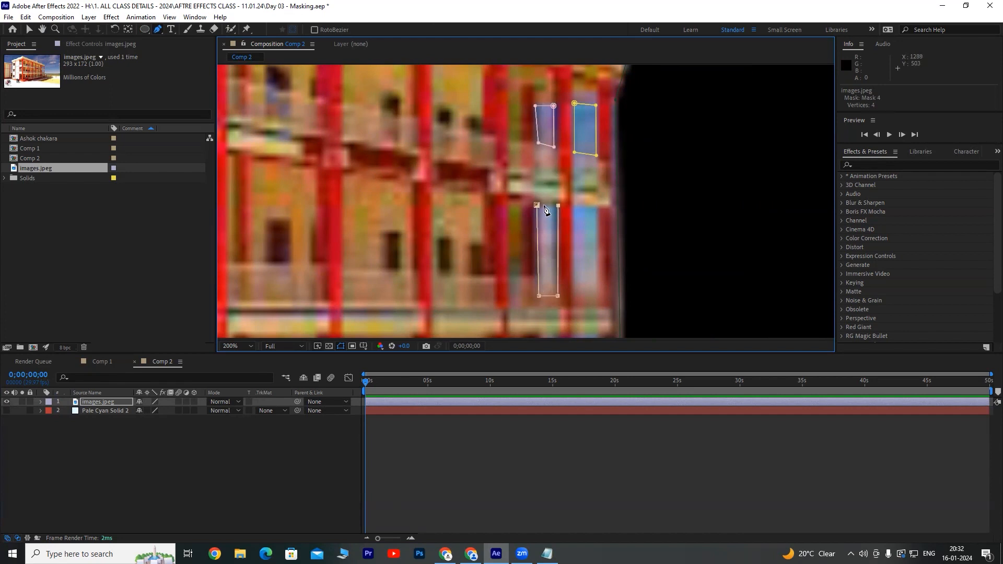
left_click(537, 206)
Draw a four-point Pen mask around the rightmost sky gap on the building's middle floor.
left_click(573, 207)
left_click(573, 290)
left_click(596, 209)
left_click(572, 209)
scroll(667, 161, "down", 4)
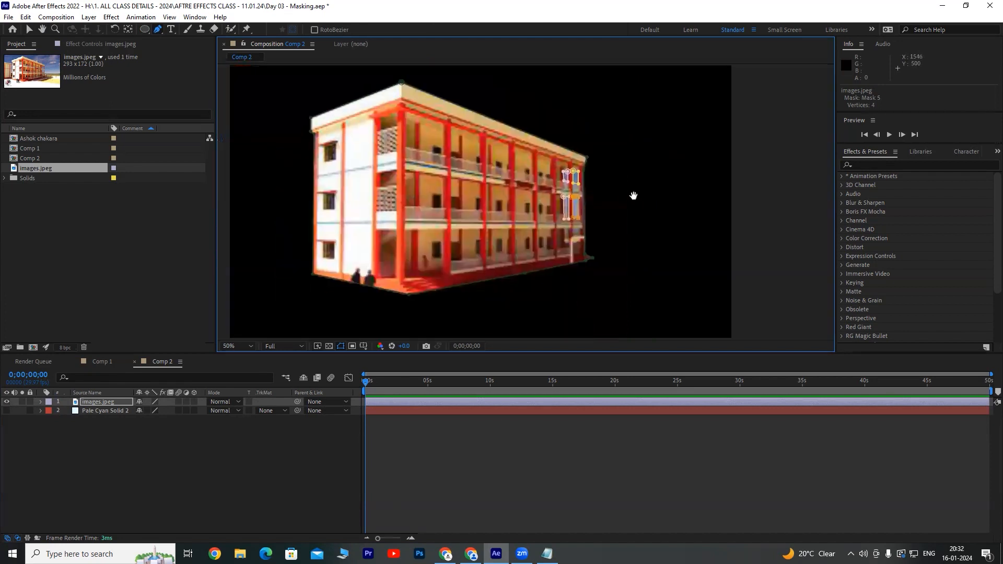
scroll(594, 199, "up", 2)
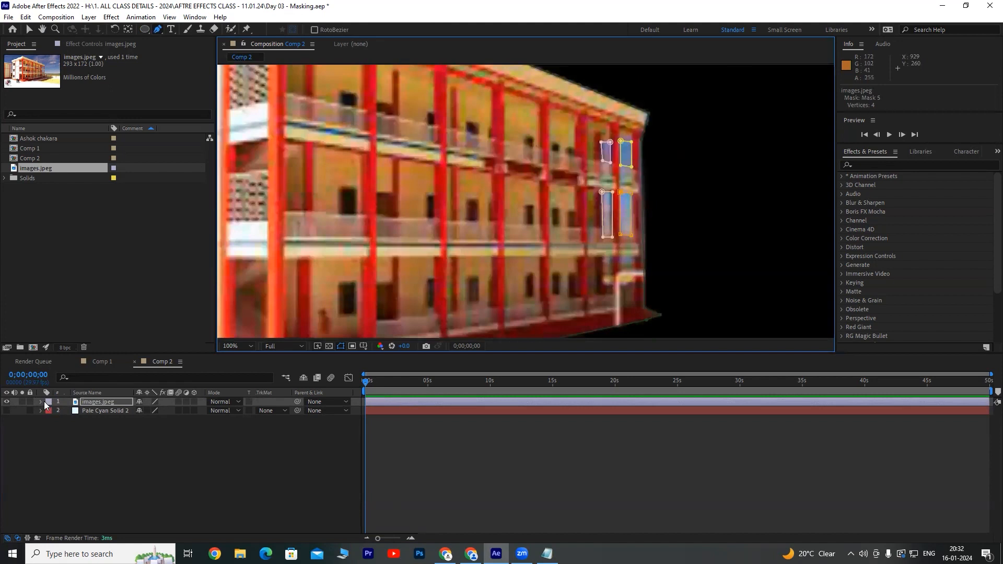
Reveal the images.jpeg layer's masks, and switch Mask 1's mode to None and back to Add.
left_click(104, 400)
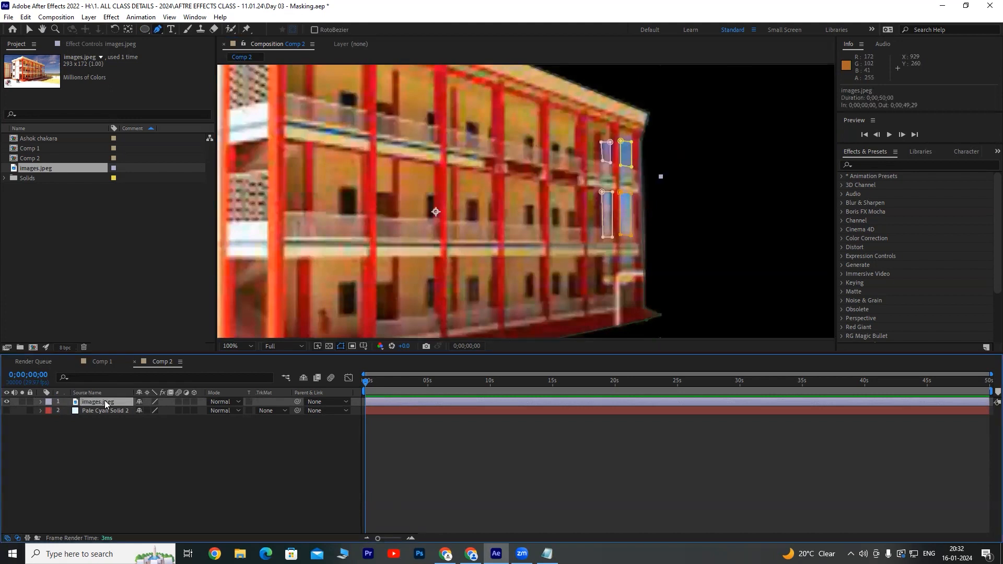
key("m")
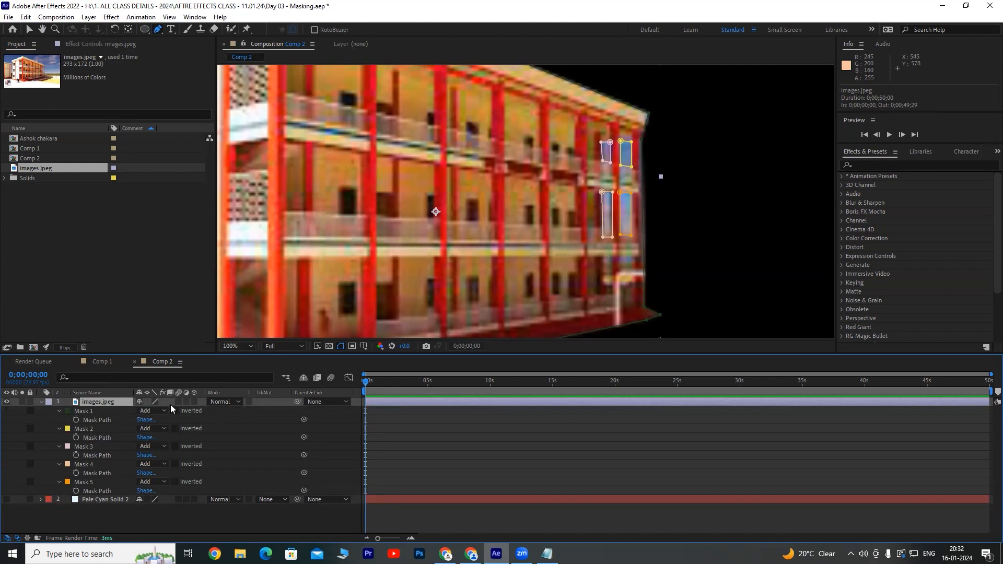
left_click(151, 411)
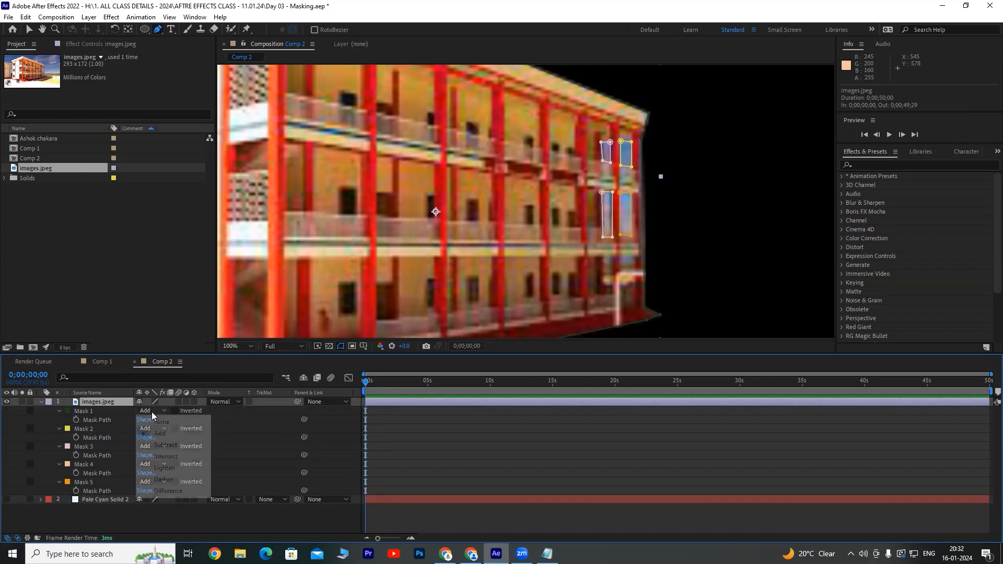
left_click(160, 420)
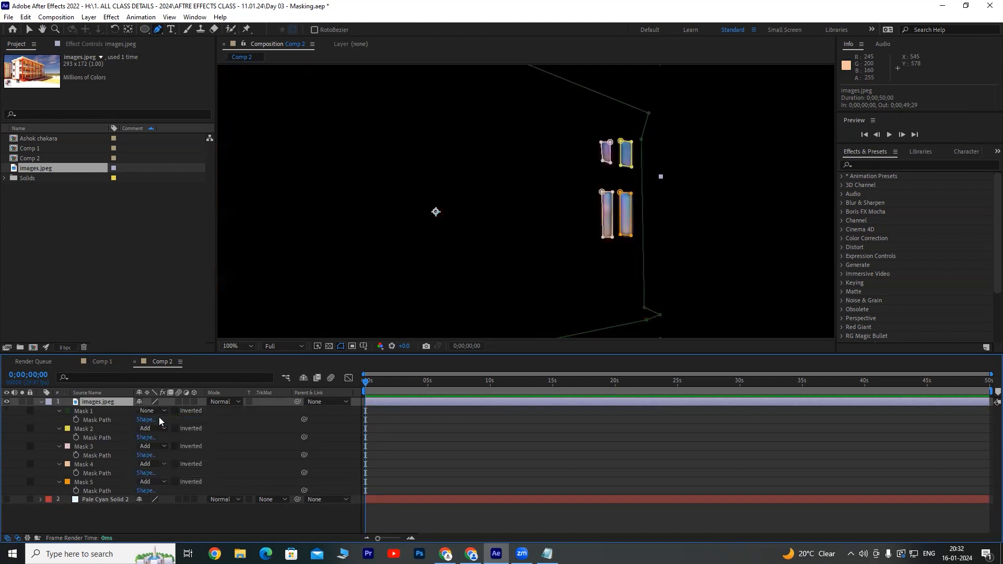
left_click(156, 413)
left_click(159, 433)
Set Mask 2, Mask 3, Mask 4 and Mask 5 of the images.jpeg layer to Subtract, and deselect the layer.
left_click(156, 430)
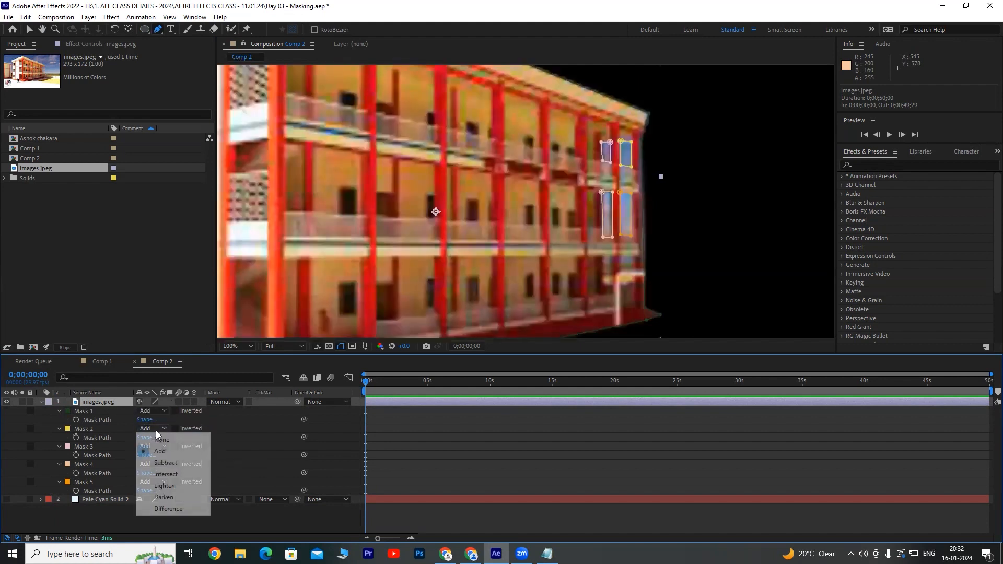
left_click(160, 463)
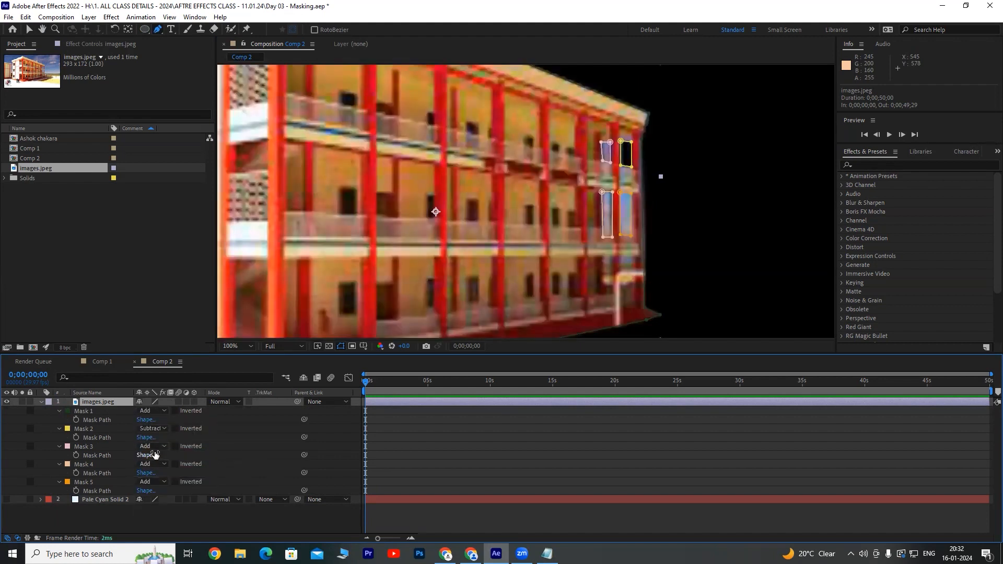
left_click(158, 448)
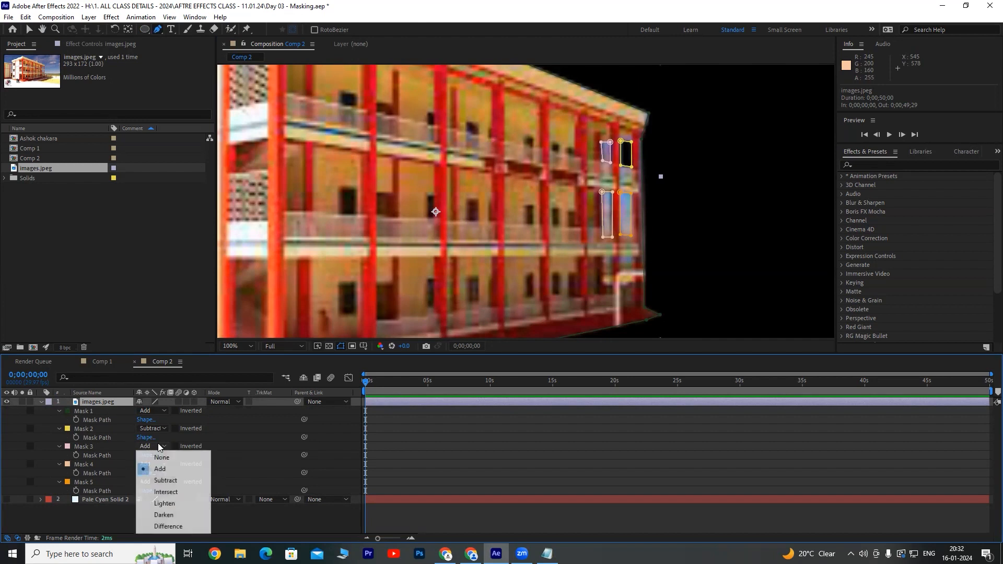
left_click(164, 484)
left_click(156, 464)
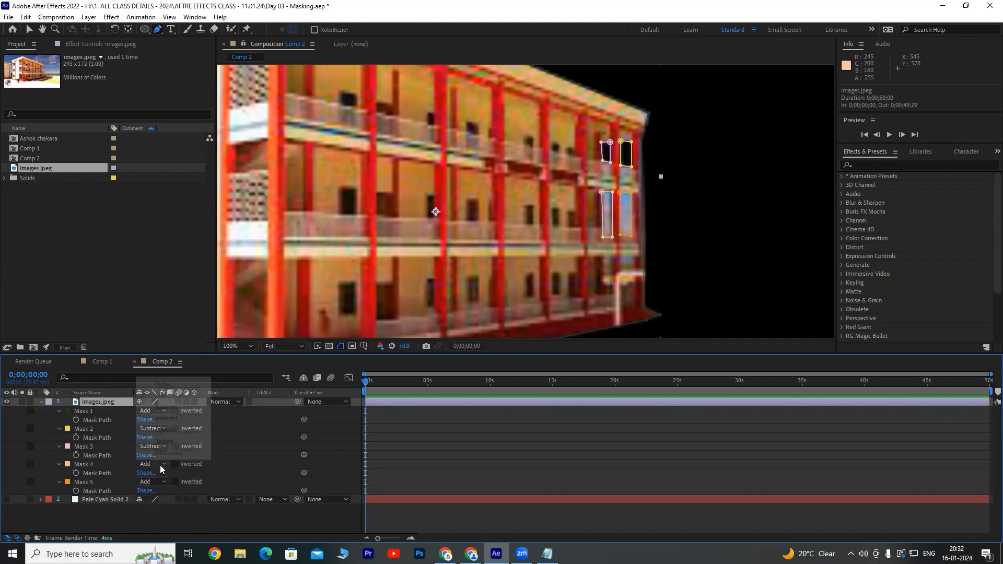
left_click(151, 406)
left_click(157, 481)
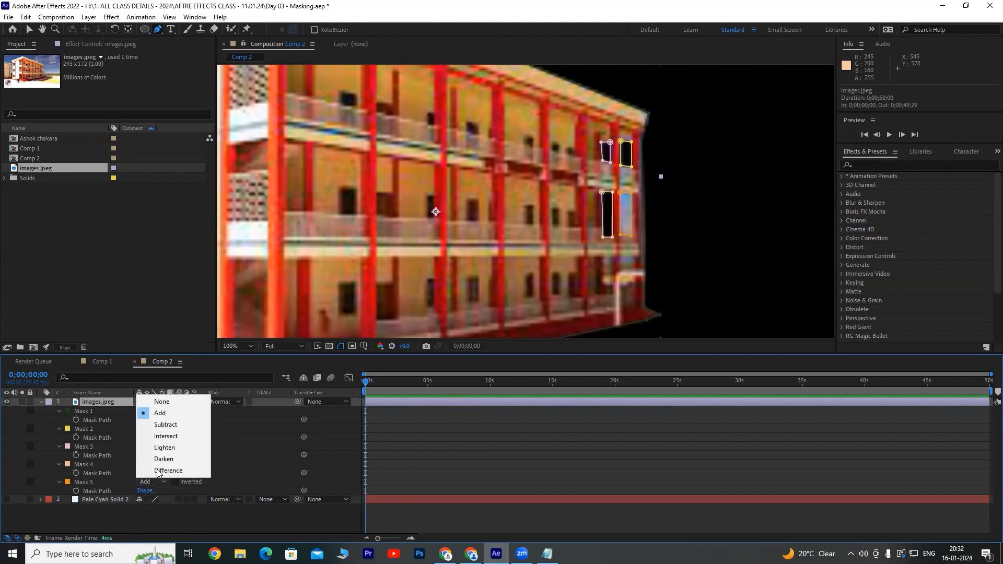
left_click(160, 424)
left_click(186, 520)
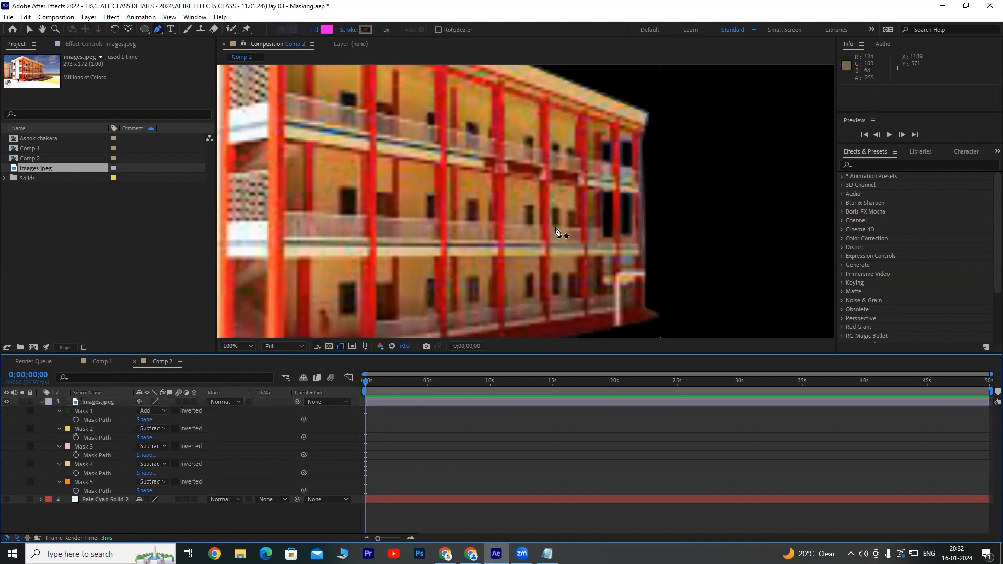
scroll(559, 235, "down", 2)
Import the windmill landscape picture TIIC-Windmill-Scheme from the Downloads folder as footage.
right_click(72, 237)
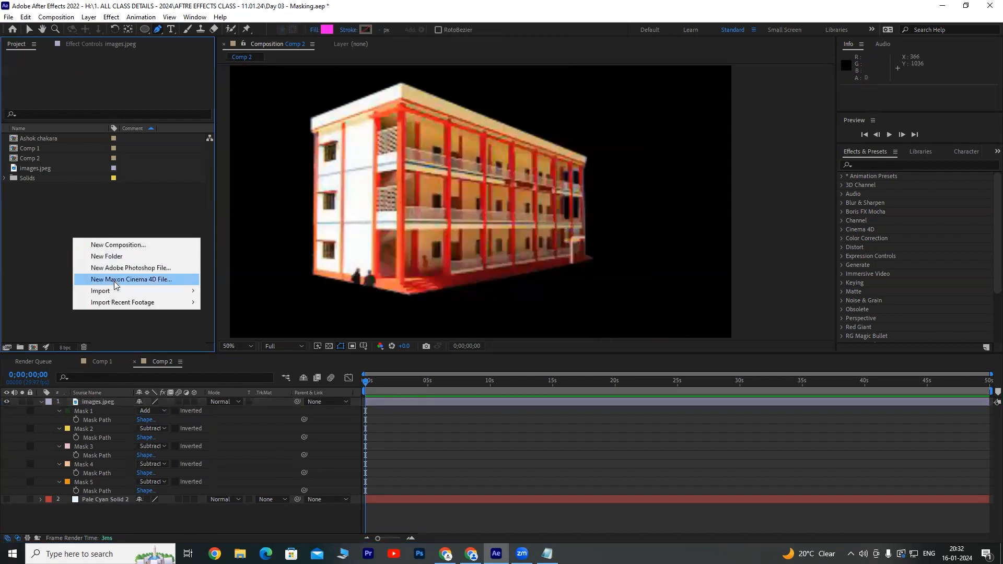
left_click(214, 292)
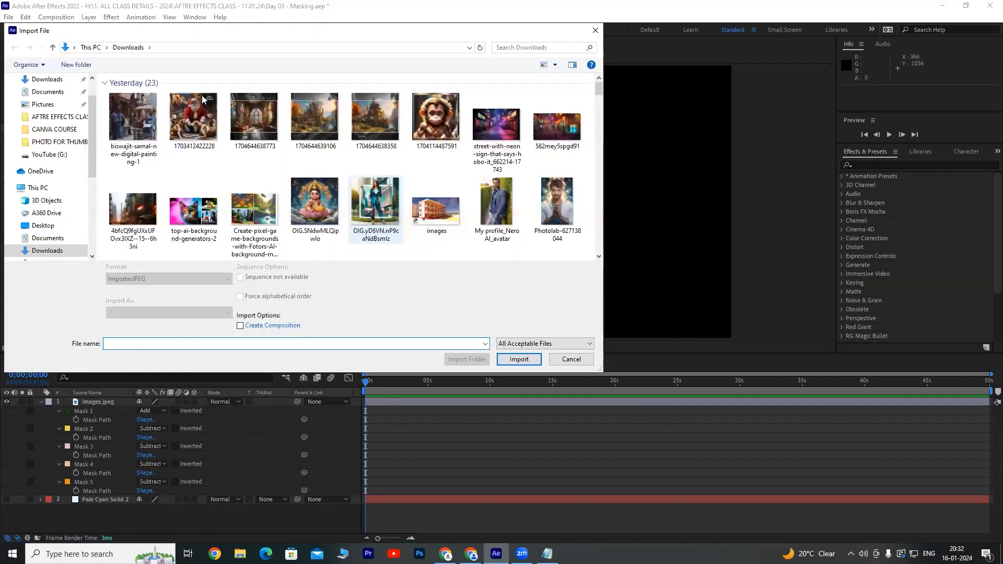
scroll(302, 178, "down", 5)
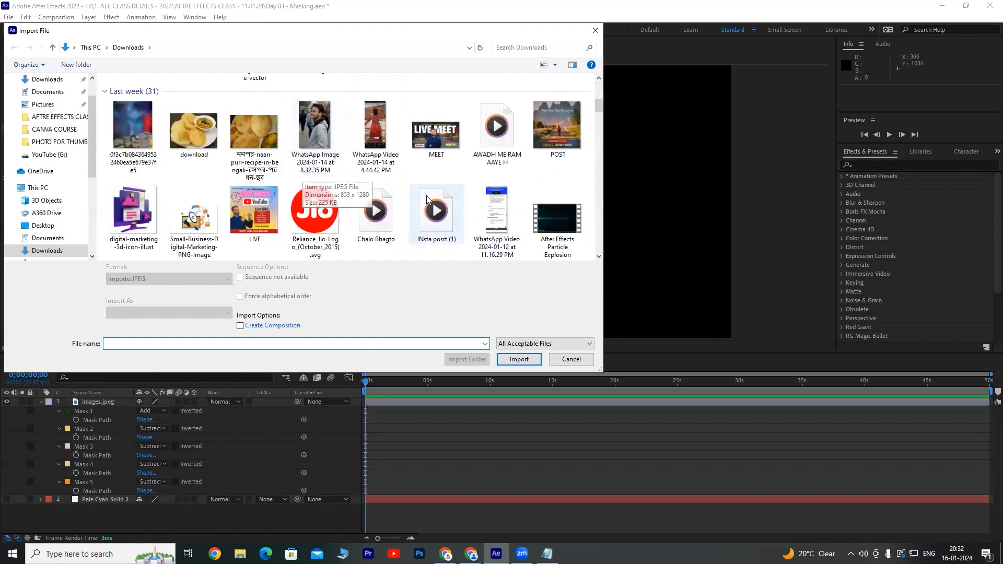
scroll(433, 202, "down", 4)
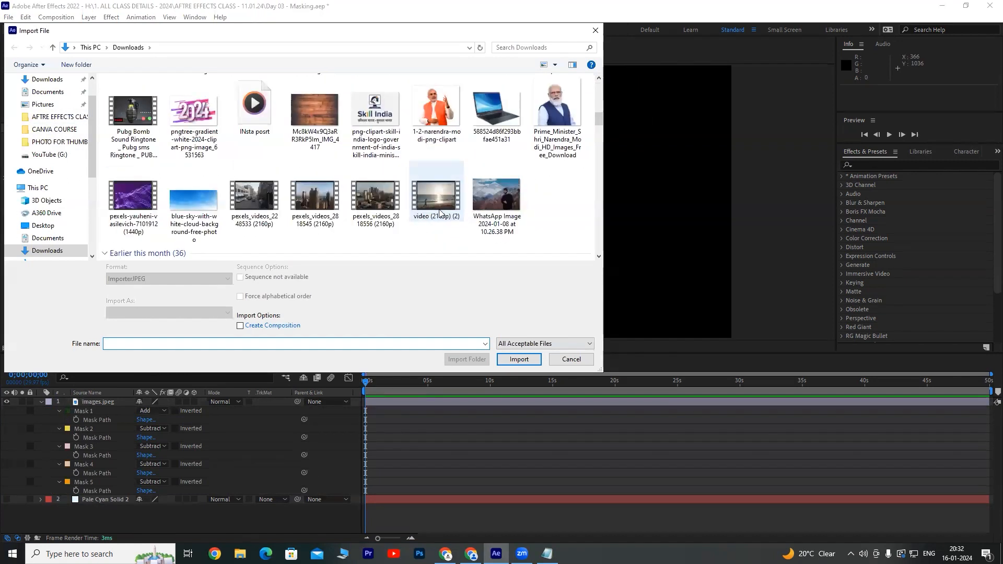
scroll(441, 212, "down", 3)
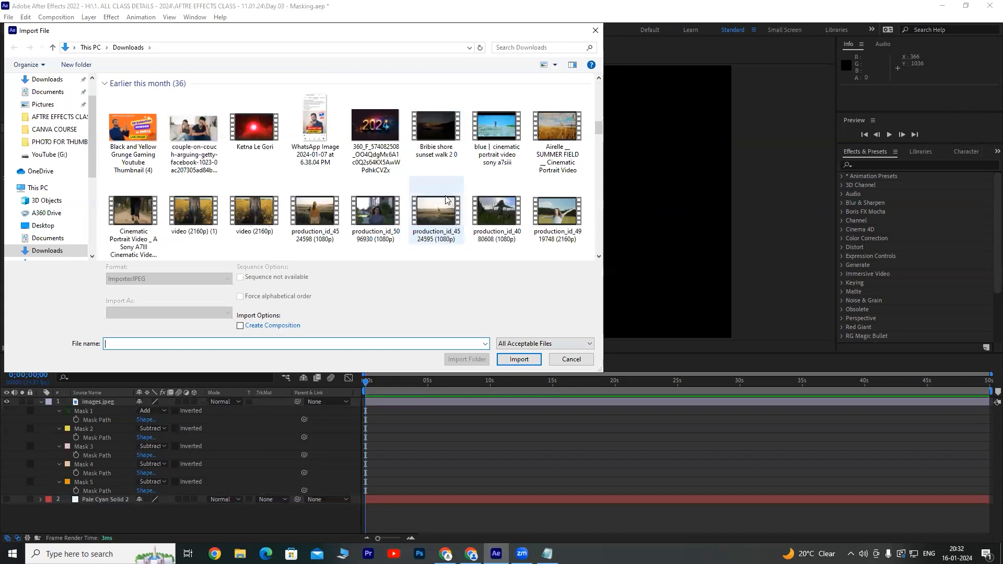
scroll(446, 199, "up", 3)
left_click(798, 502)
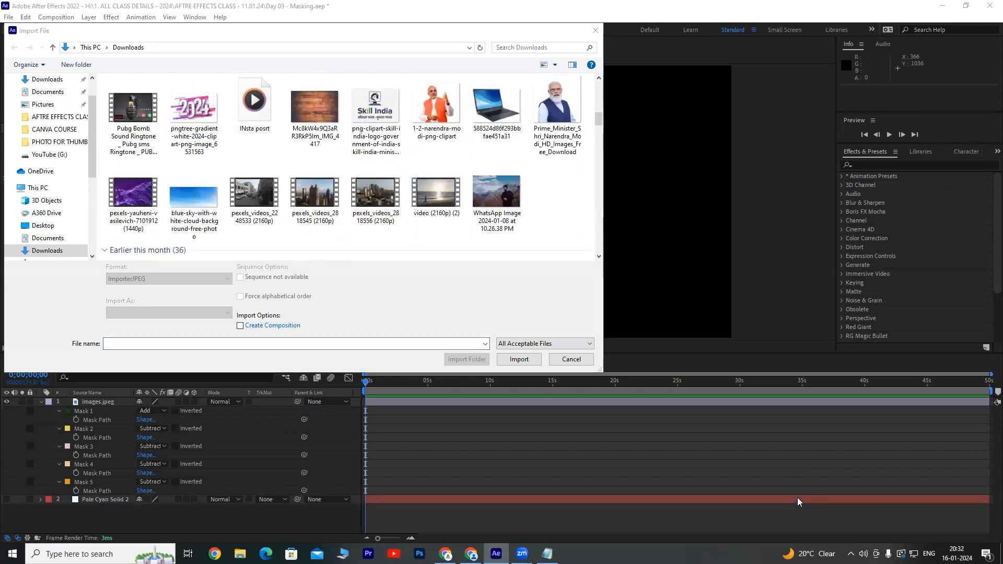
scroll(243, 173, "down", 3)
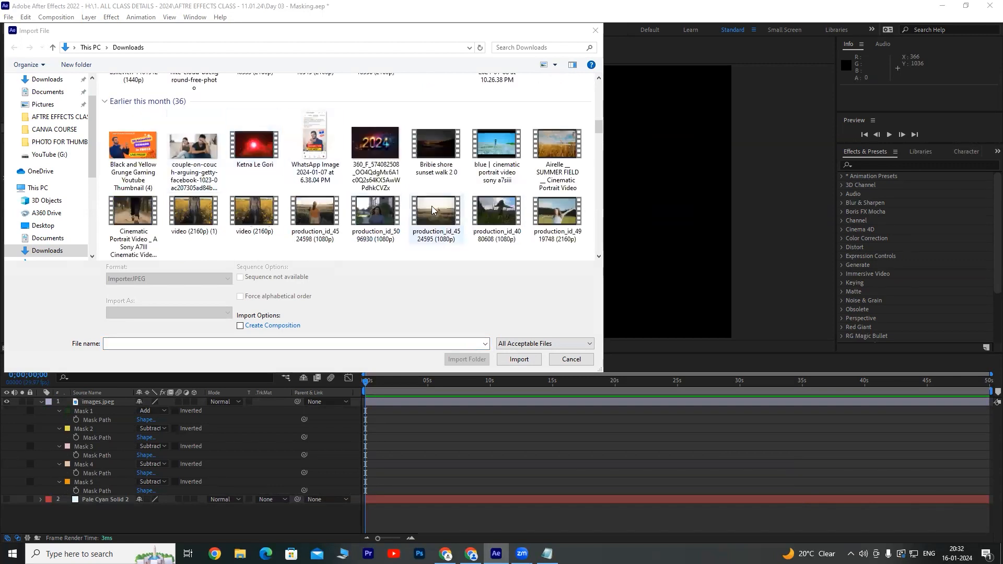
scroll(288, 172, "up", 3)
left_click(193, 201)
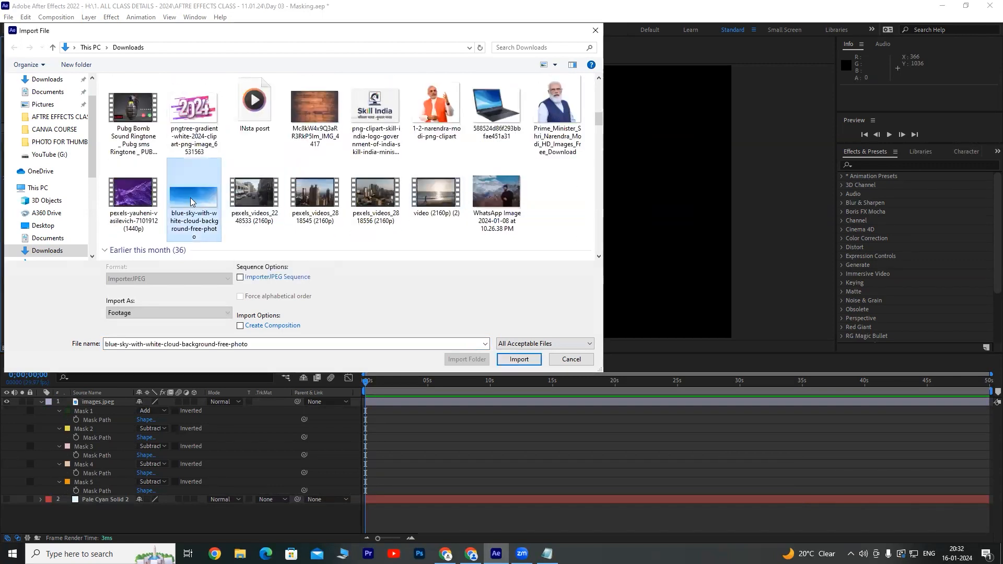
scroll(384, 184, "down", 4)
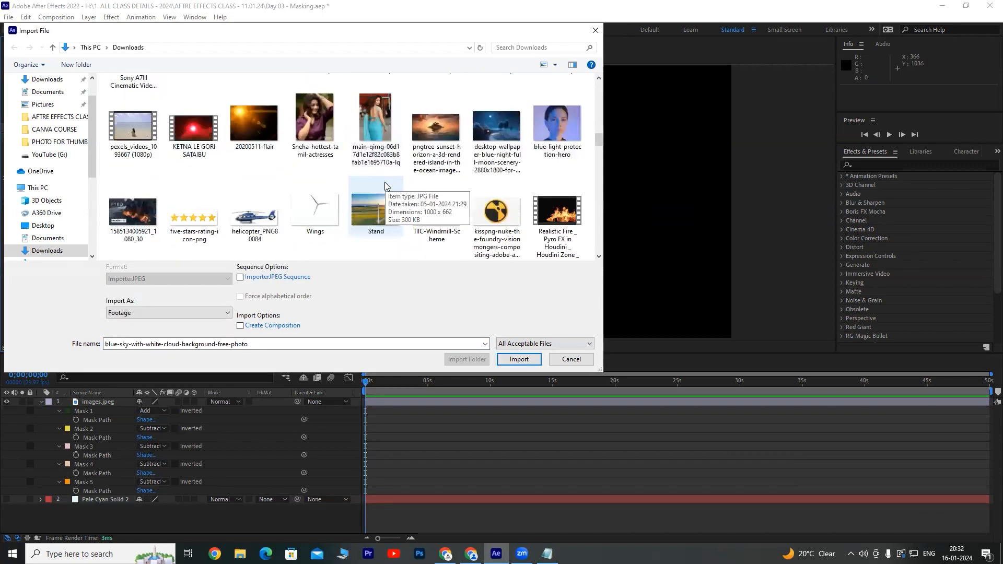
scroll(386, 186, "down", 2)
left_click(434, 128)
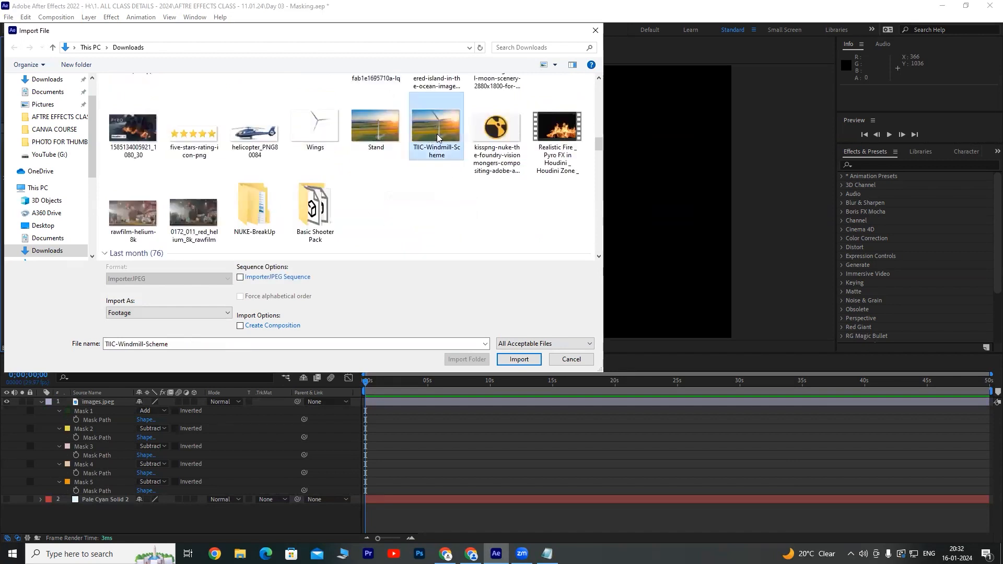
left_click(517, 359)
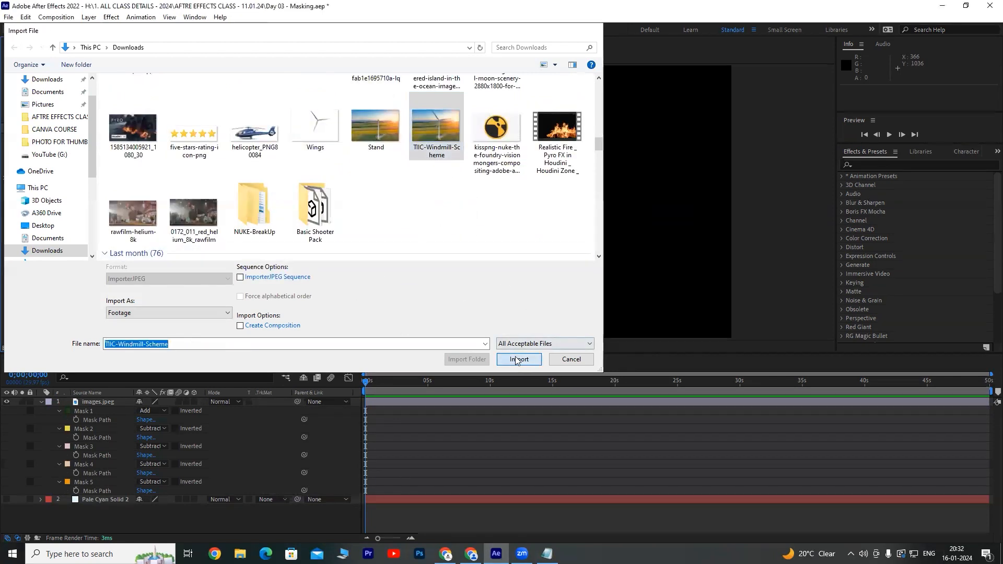
Place the TIIC-Windmill-Scheme picture beneath the building layer, enlarge it to fill the frame, and position it at about 1128, 492.
key("v")
left_click_drag(55, 189, 100, 501)
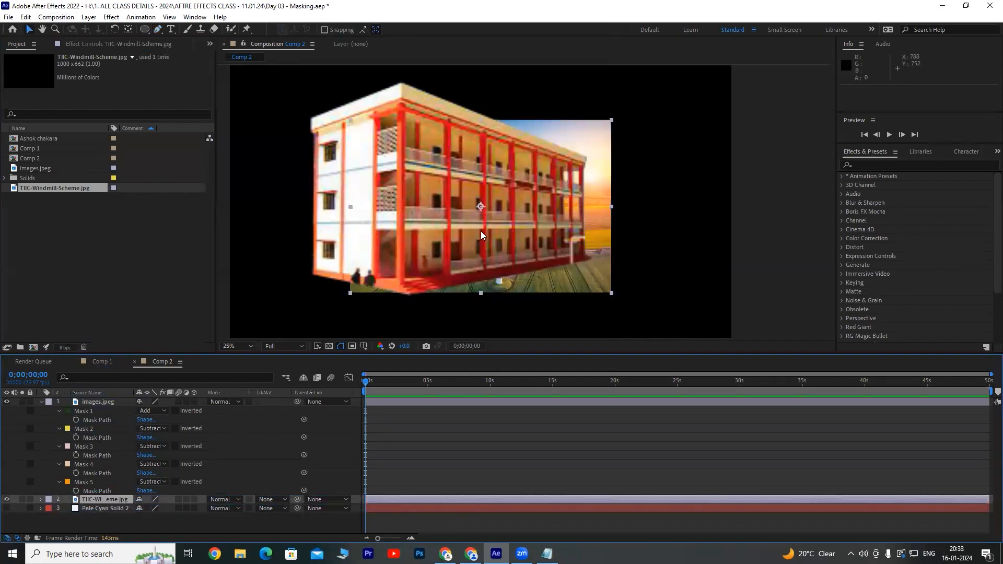
scroll(525, 206, "down", 1)
left_click_drag(568, 163, 630, 130)
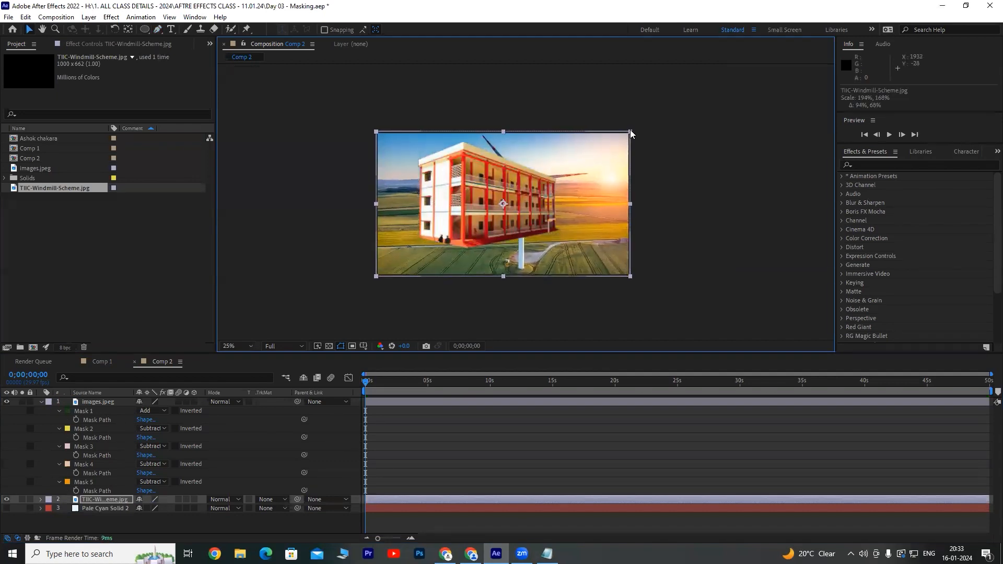
left_click_drag(630, 276, 651, 287)
left_click_drag(584, 244, 610, 229)
left_click_drag(541, 232, 536, 235)
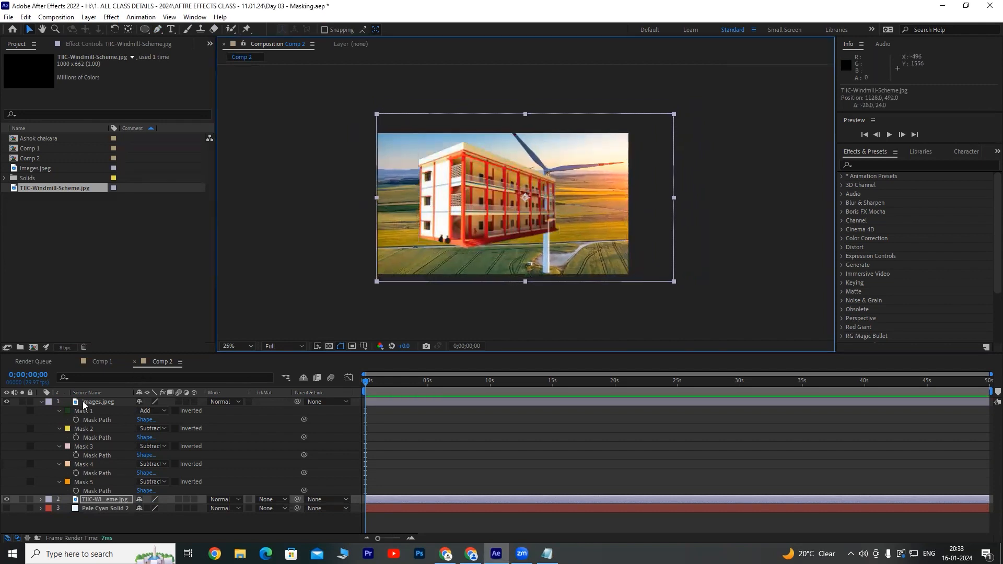
Collapse the images.jpeg layer, move the building to about 708, 716 in the landscape's lower-left area, and deselect it.
left_click(41, 402)
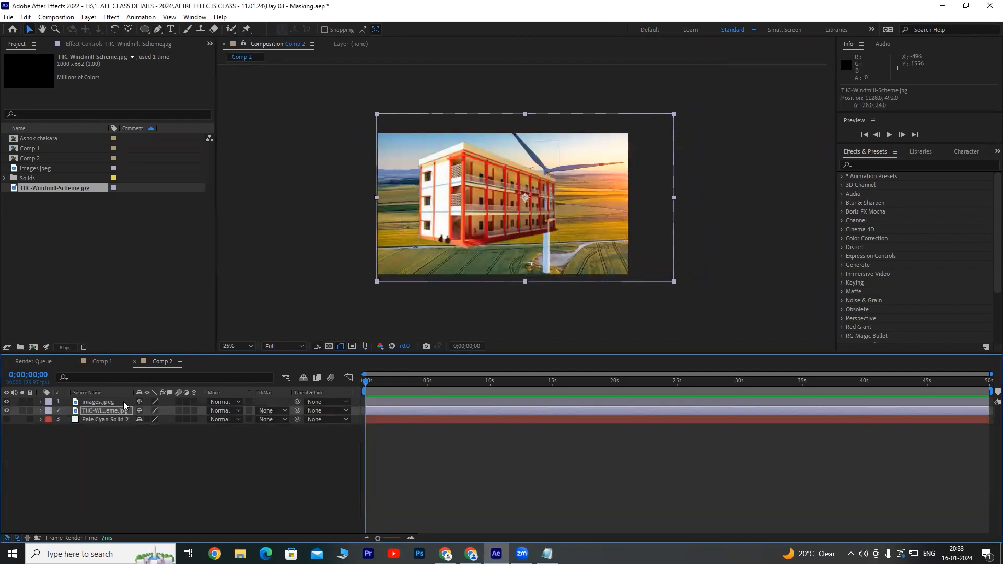
left_click(104, 401)
left_click_drag(472, 201, 440, 224)
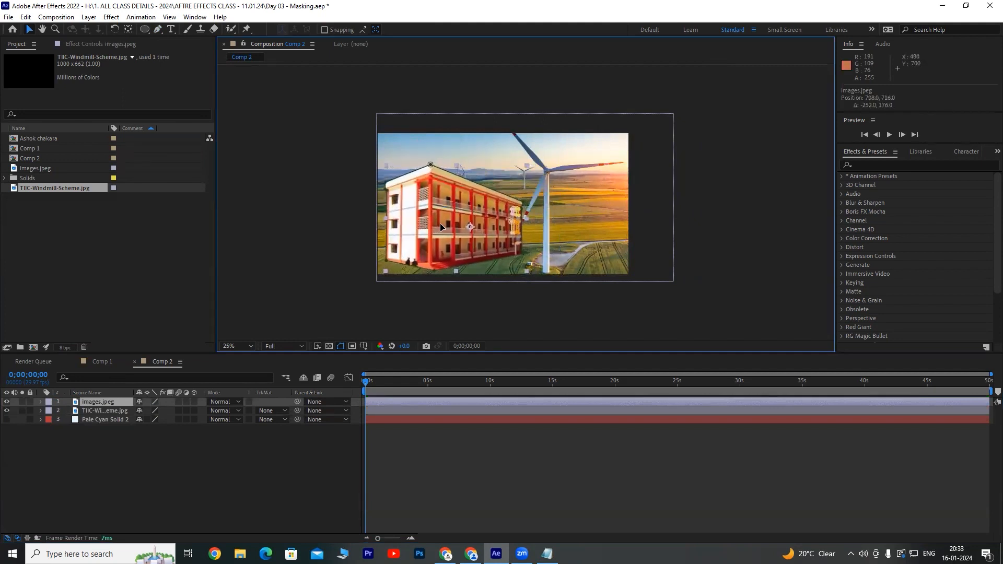
left_click(301, 420)
Examine the cut-out building against the windmill landscape at close range and as a whole.
scroll(522, 230, "up", 2)
scroll(481, 237, "up", 2)
scroll(481, 241, "down", 2)
scroll(511, 229, "up", 1)
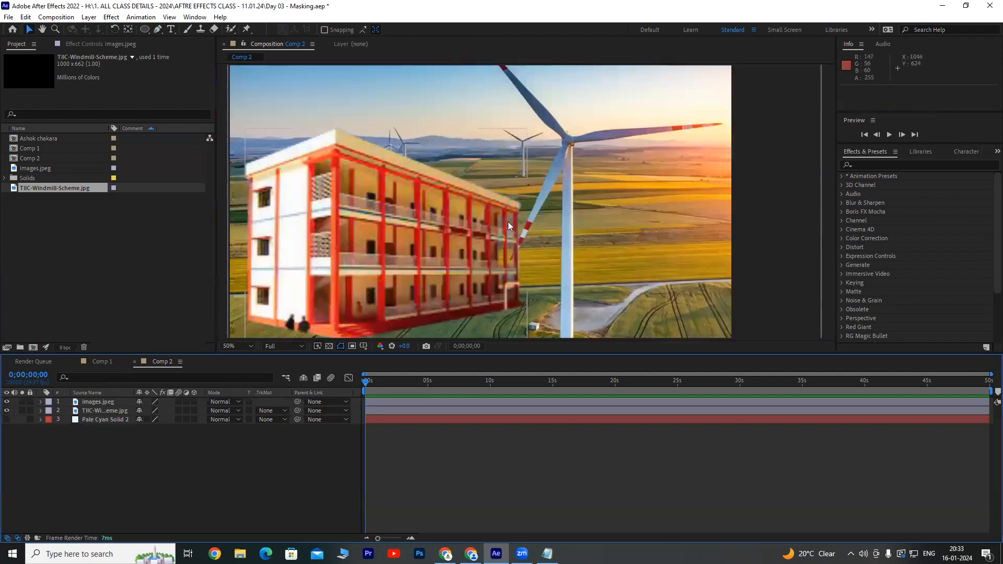
scroll(507, 256, "down", 1)
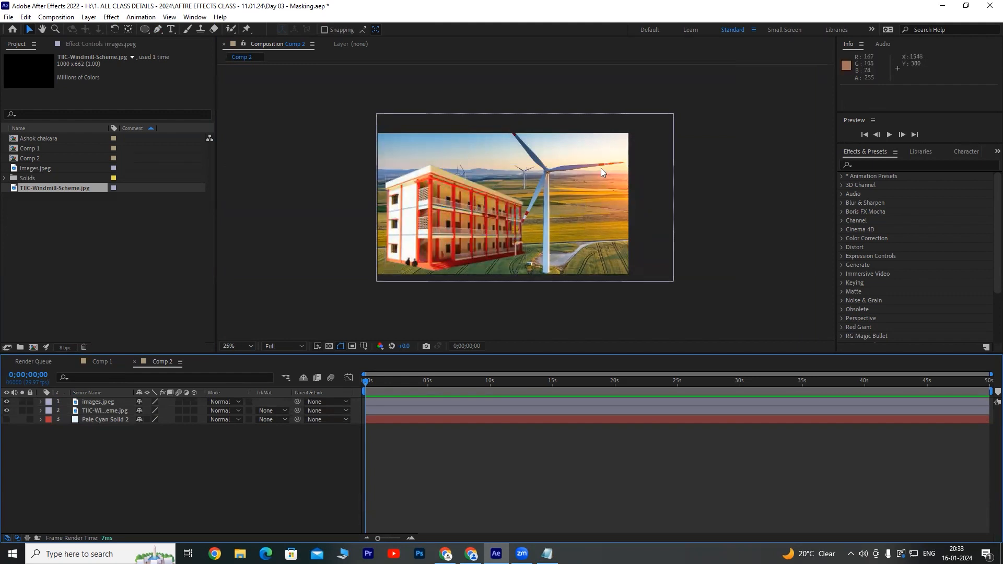
scroll(548, 206, "up", 1)
scroll(548, 204, "down", 1)
scroll(548, 204, "up", 1)
scroll(548, 206, "down", 1)
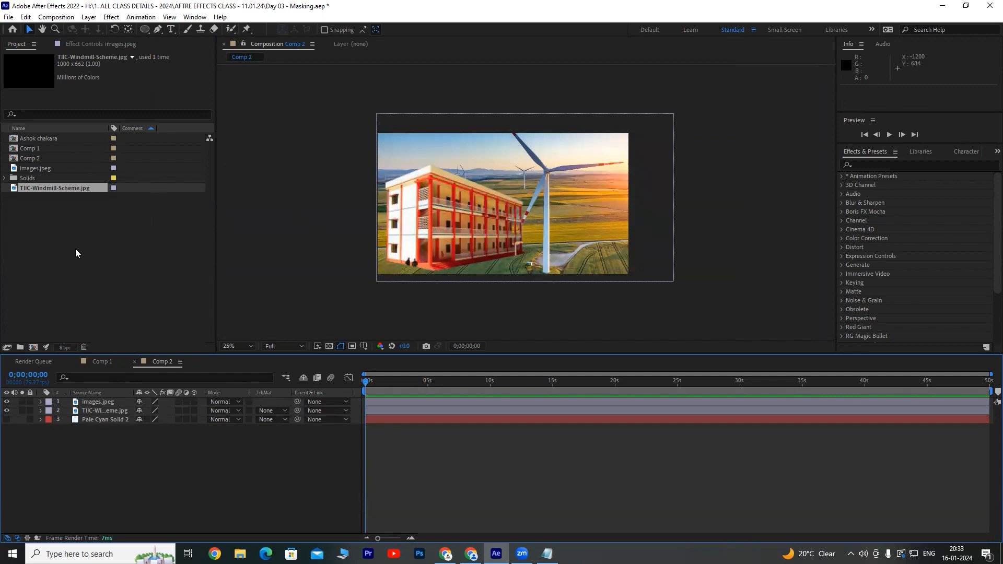
Import the Stand and TIIC-Windmill-Scheme pictures from the Downloads folder together as footage.
right_click(68, 222)
mouse_move(116, 273)
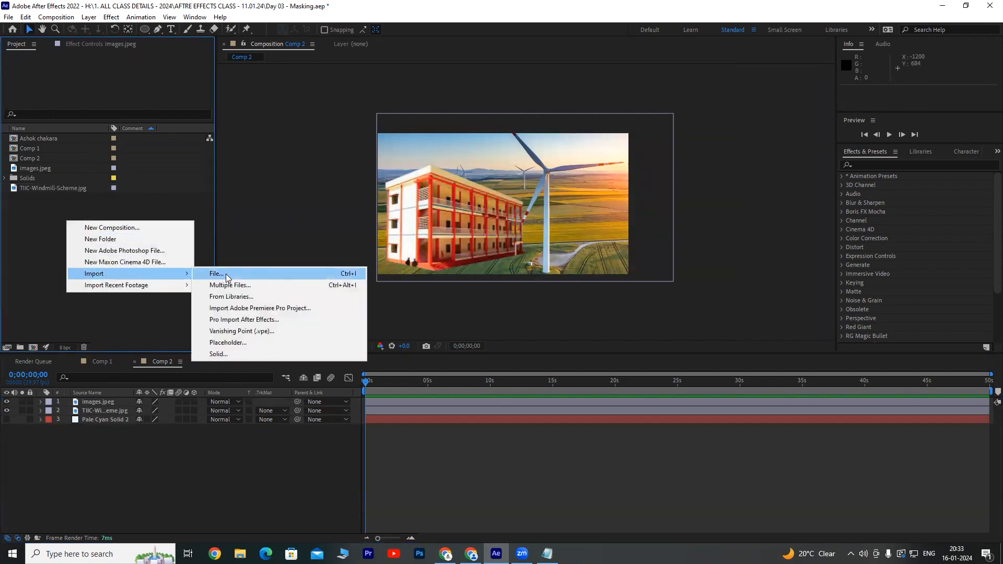
left_click(225, 273)
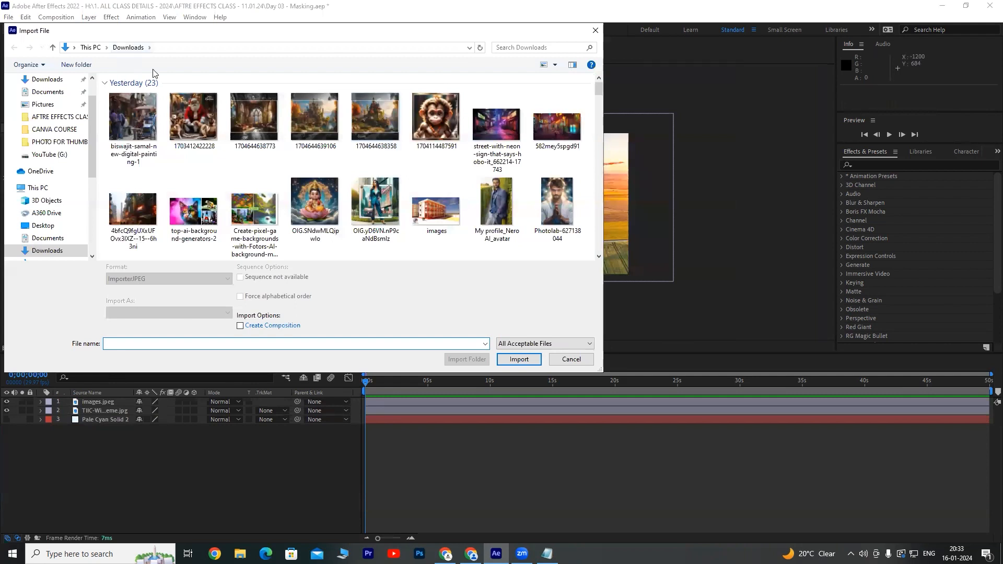
scroll(329, 156, "down", 5)
left_click_drag(599, 107, 610, 147)
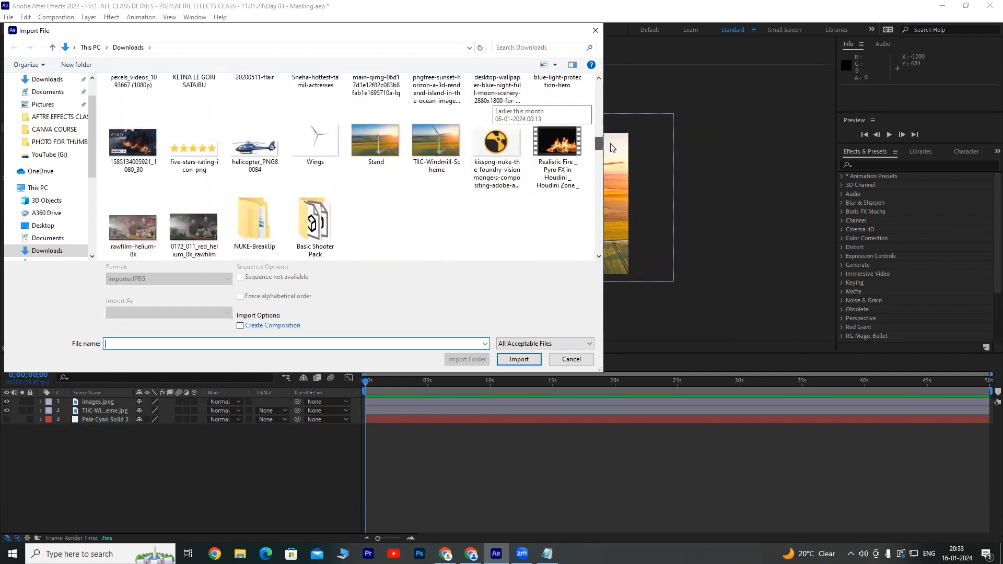
left_click(383, 149)
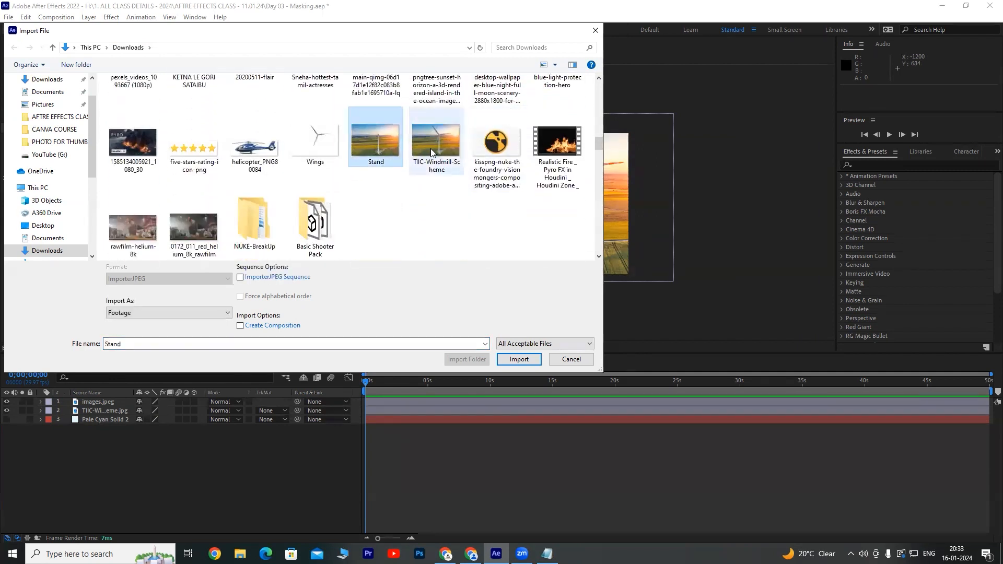
left_click(432, 141, "ctrl")
left_click(518, 359)
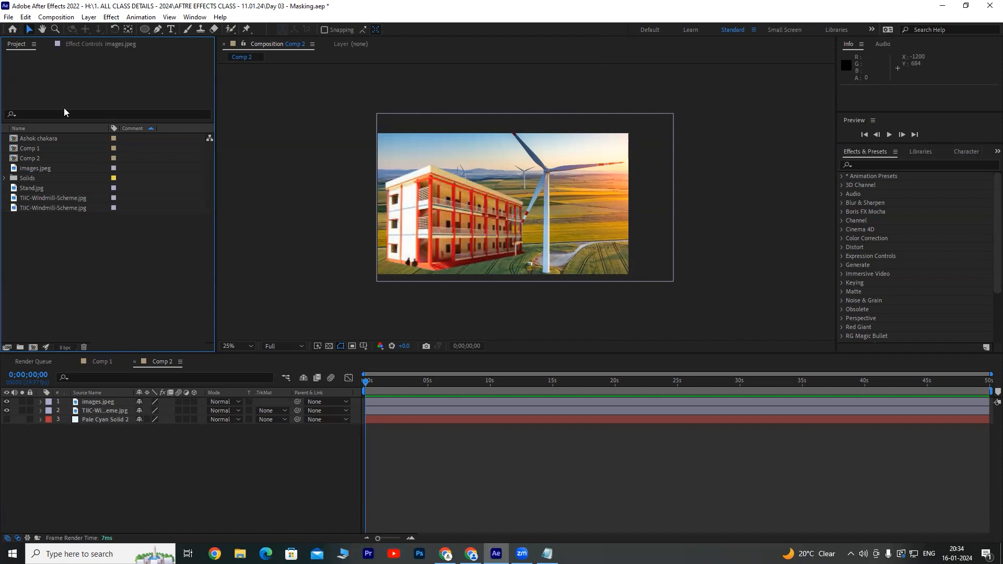
Create a new 1920 x 1080 composition with the HDTV 1080 29.97 preset and a duration of 0;00;50;00.
left_click(73, 17)
left_click(78, 24)
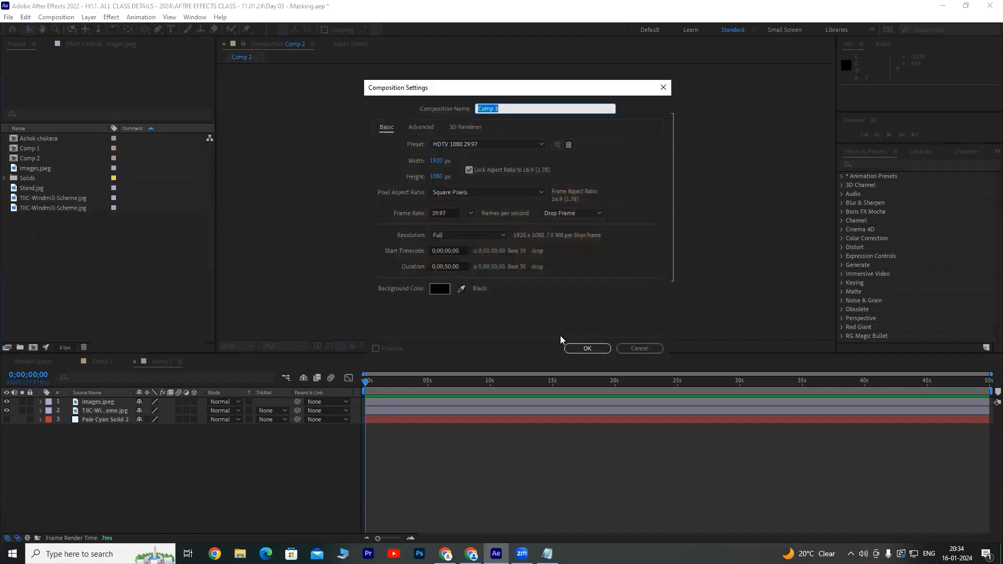
left_click(587, 348)
Add the TIIC-Windmill-Scheme picture to the empty composition and scale it to about 166% by 156%.
left_click(39, 208)
left_click(46, 218)
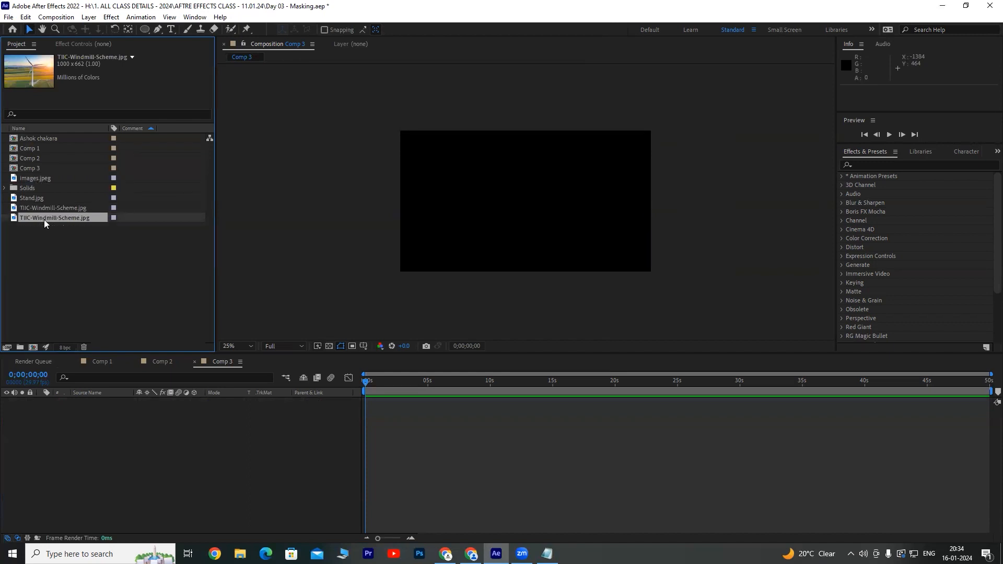
left_click_drag(42, 207, 94, 405)
left_click_drag(591, 158, 635, 134)
key("Caps_Lock")
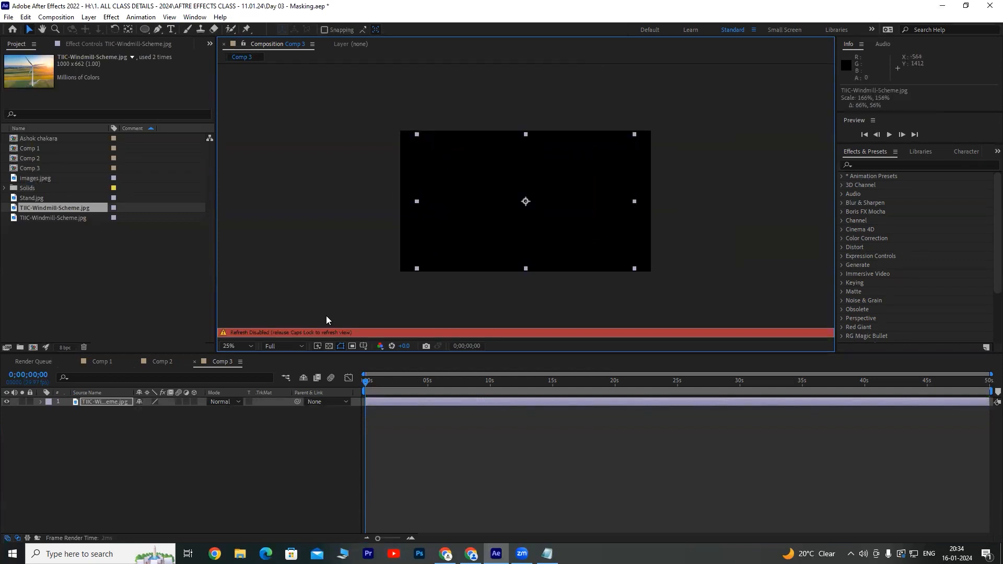
key("Caps_Lock")
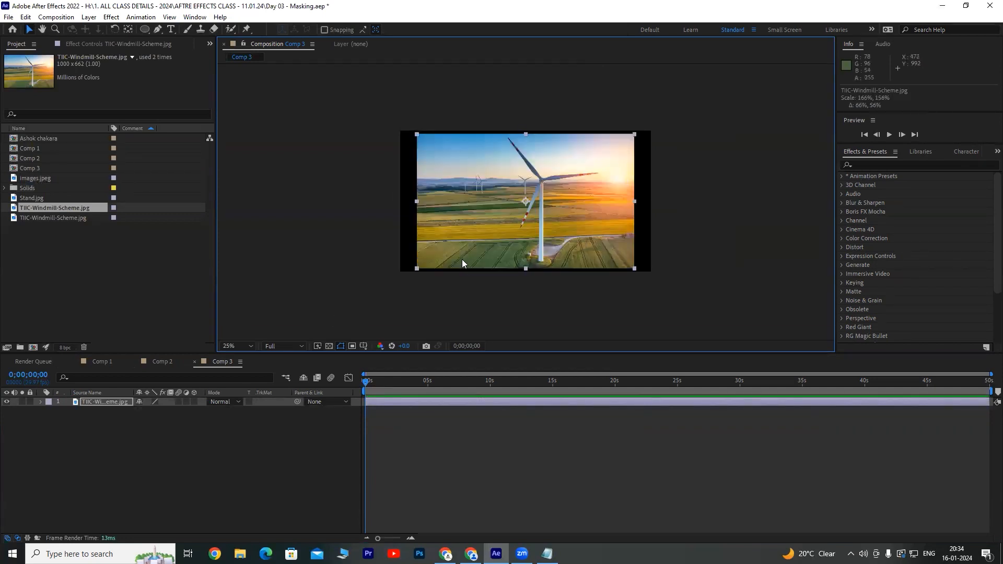
Scale the windmill picture to about 194% by 182% and move it down to position 960, 588.
left_click(637, 134)
left_click(619, 159)
left_click_drag(635, 134, 652, 123)
key("period")
key("period")
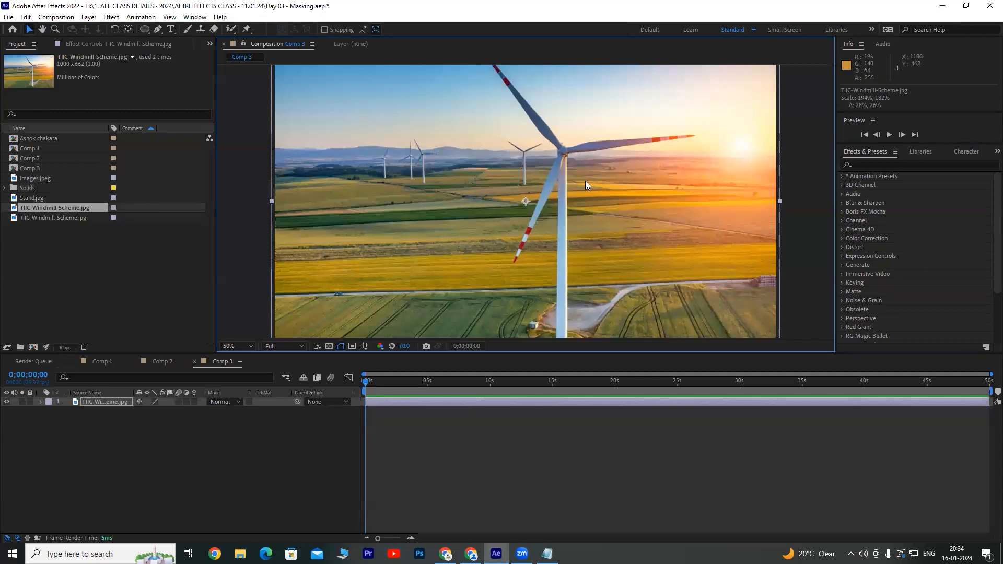
key("comma")
key("comma")
left_click_drag(580, 205, 580, 211)
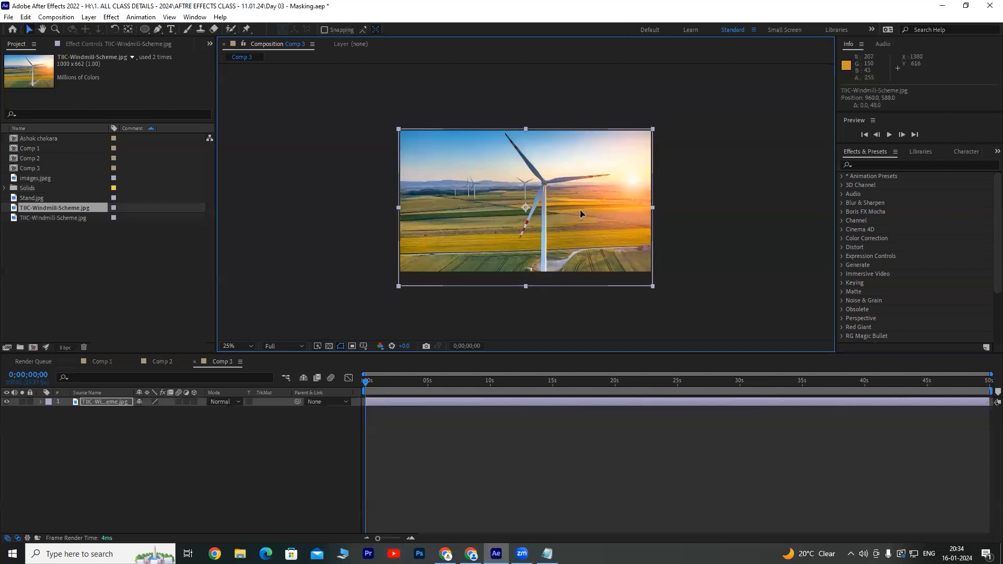
key("period")
key("comma")
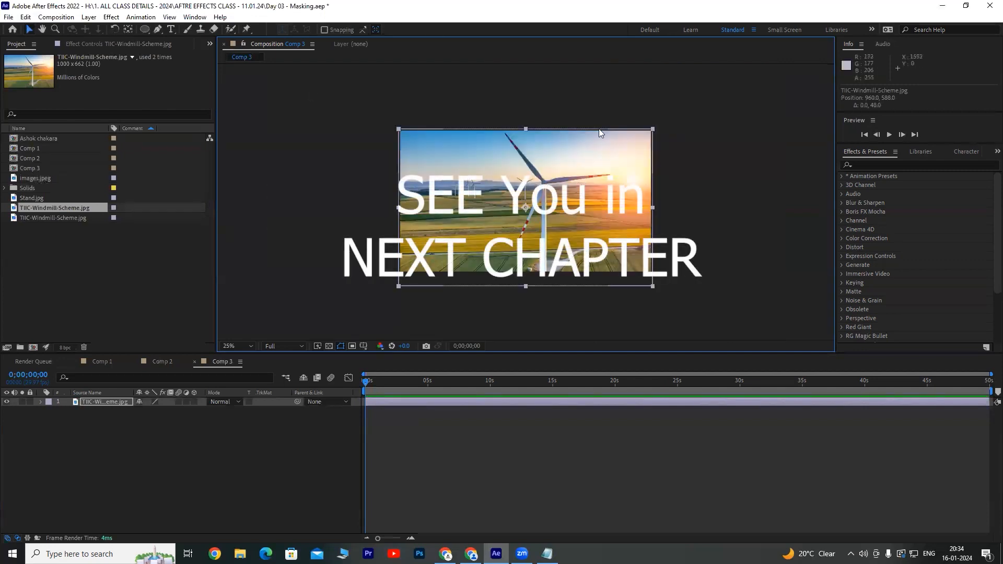
Start a Pen mask on the windmill layer at the hub and trace both edges of the large windmill's upper-left blade.
left_click(132, 409)
left_click(118, 402)
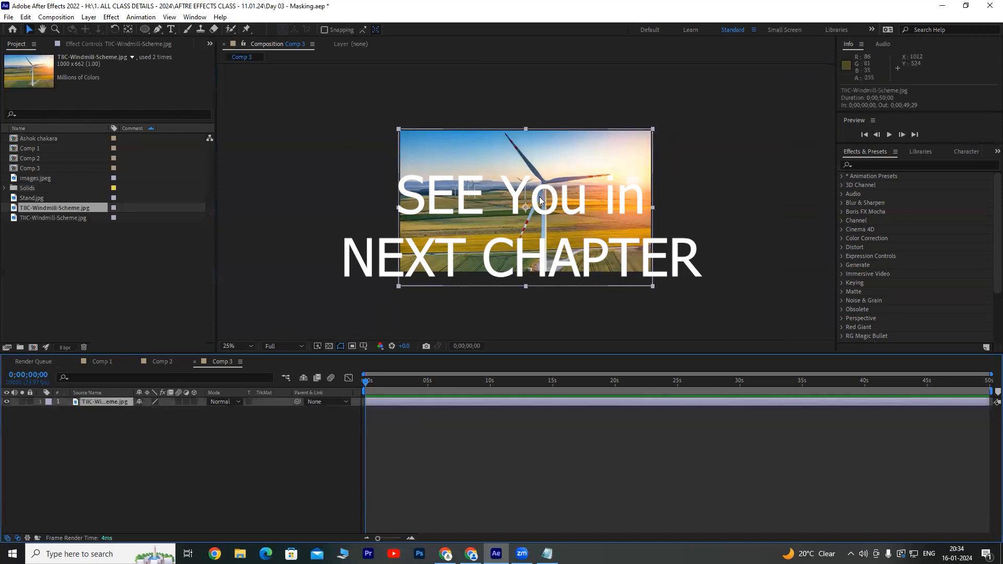
key("period")
left_click_drag(612, 180, 577, 225)
key("period")
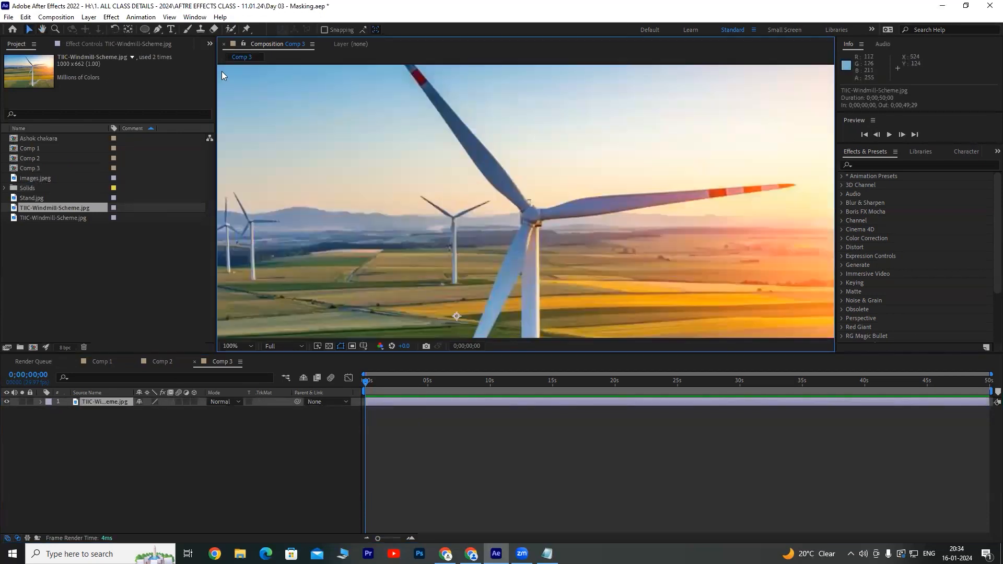
left_click(157, 30)
left_click_drag(535, 197, 556, 292)
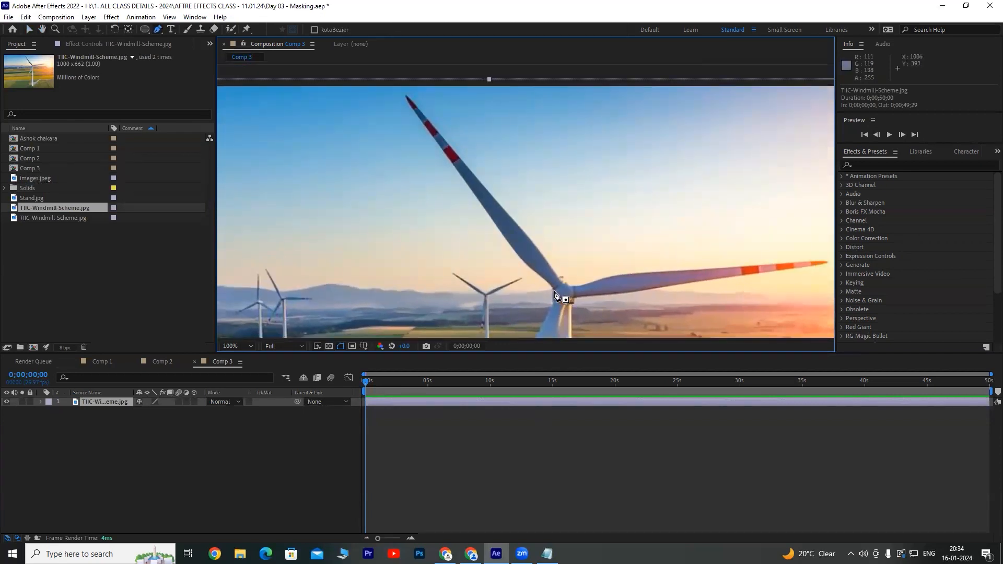
left_click(555, 290)
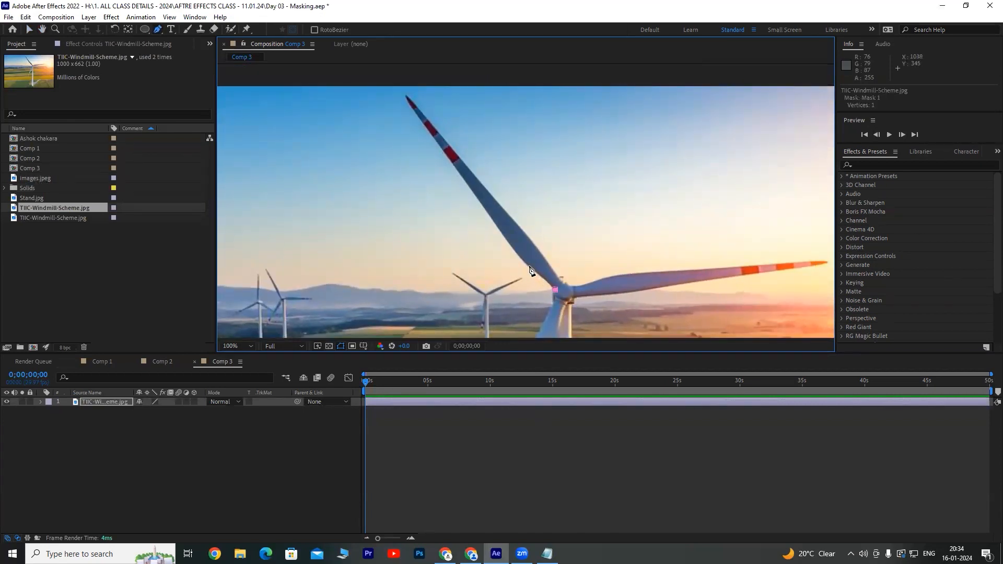
left_click(516, 256)
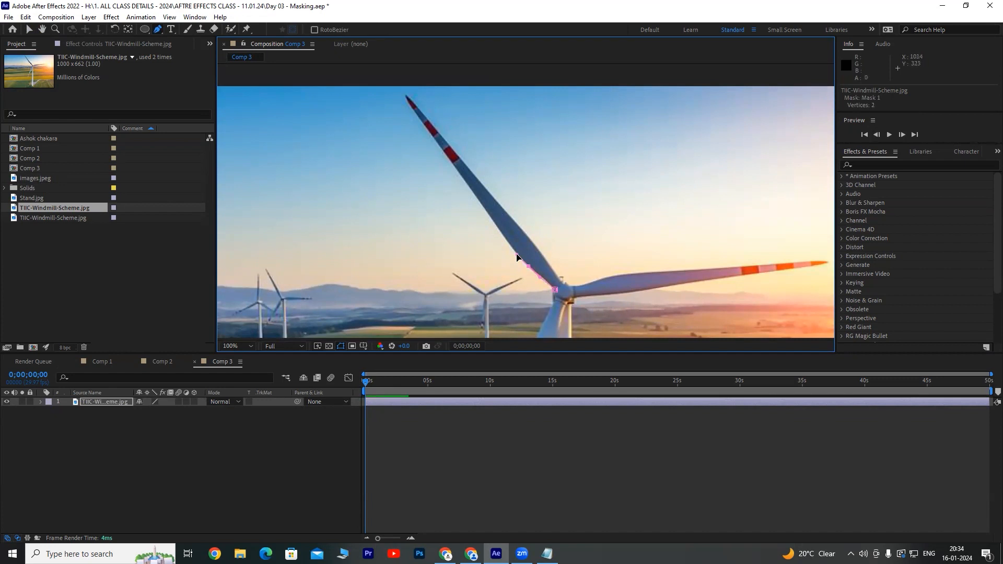
left_click(472, 195)
left_click(405, 96)
left_click(406, 94)
left_click(417, 108)
left_click(505, 211)
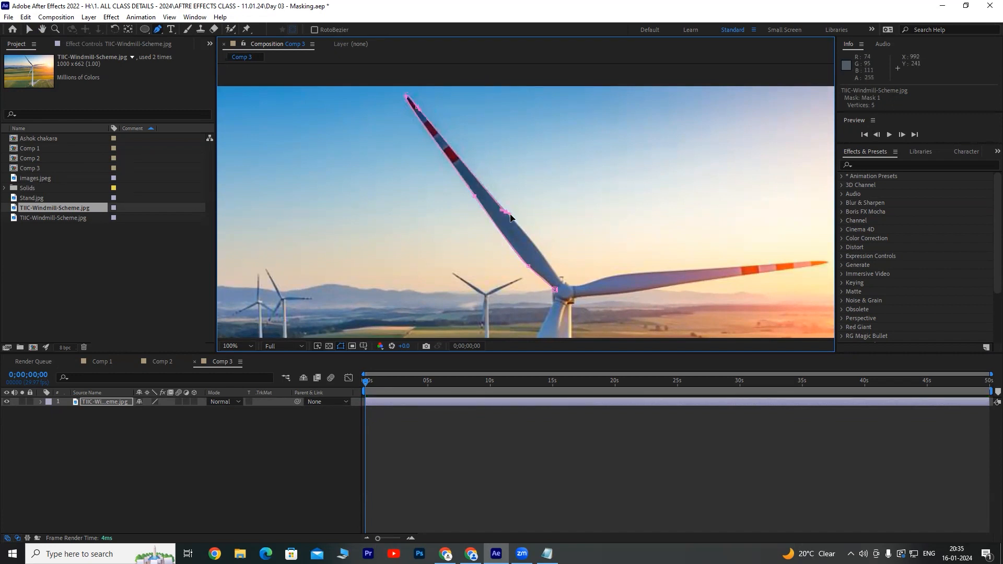
left_click(546, 261)
Continue the mask path around the right-pointing blade, along its upper edge to the tip and back to the hub.
left_click_drag(567, 286, 692, 271)
key("space")
left_click_drag(812, 264, 630, 205)
key("ctrl+z")
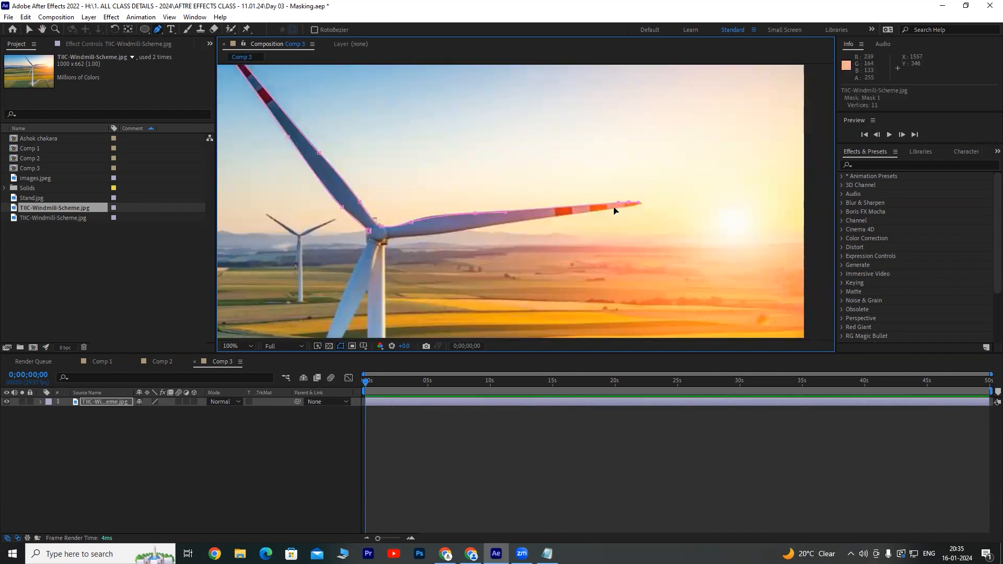
scroll(615, 207, "up", 2)
left_click_drag(452, 182, 423, 187)
key("space")
left_click_drag(293, 204, 588, 171)
left_click(689, 162)
left_click_drag(303, 211, 249, 217)
scroll(282, 226, "down", 2)
left_click_drag(386, 220, 522, 179)
left_click(519, 176)
left_click(463, 183)
left_click(450, 209)
Trace the mask path around the downward-pointing blade and close it at the hub, isolating the three blades.
key("space")
left_click_drag(455, 220, 508, 133)
left_click_drag(426, 290, 528, 188)
scroll(428, 278, "up", 1)
key("space")
left_click_drag(518, 186, 531, 157)
key("space")
left_click_drag(580, 89, 460, 303)
left_click(468, 233)
scroll(537, 127, "up", 1)
scroll(507, 219, "down", 2)
left_click_drag(506, 196, 524, 160)
scroll(544, 160, "up", 2)
left_click(526, 246)
key("ctrl+z")
left_click(526, 245)
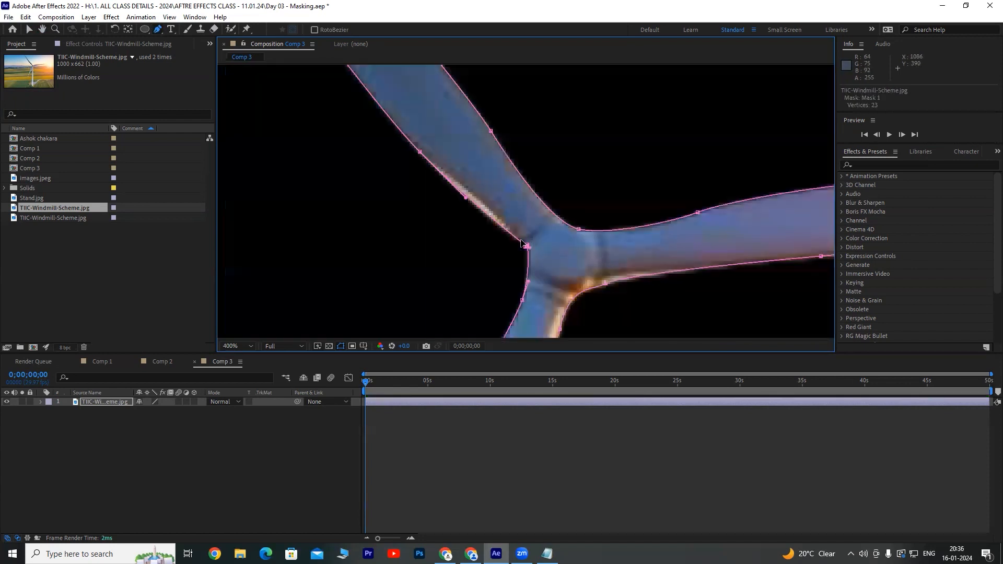
Try to move the mask point just beneath the blade hub, and undo the change.
scroll(573, 228, "down", 2)
scroll(574, 230, "up", 1)
scroll(580, 270, "down", 3)
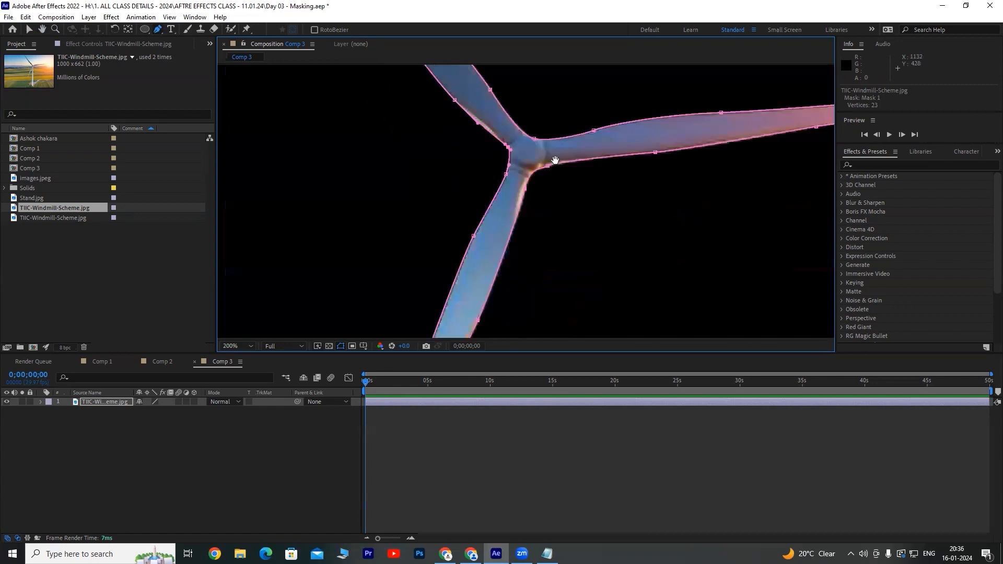
left_click(29, 29)
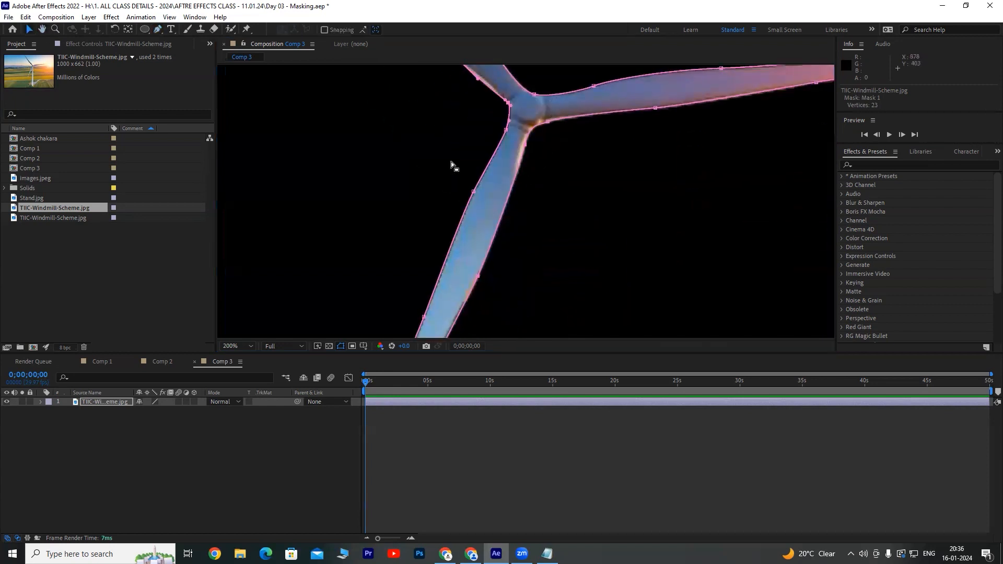
left_click(538, 151)
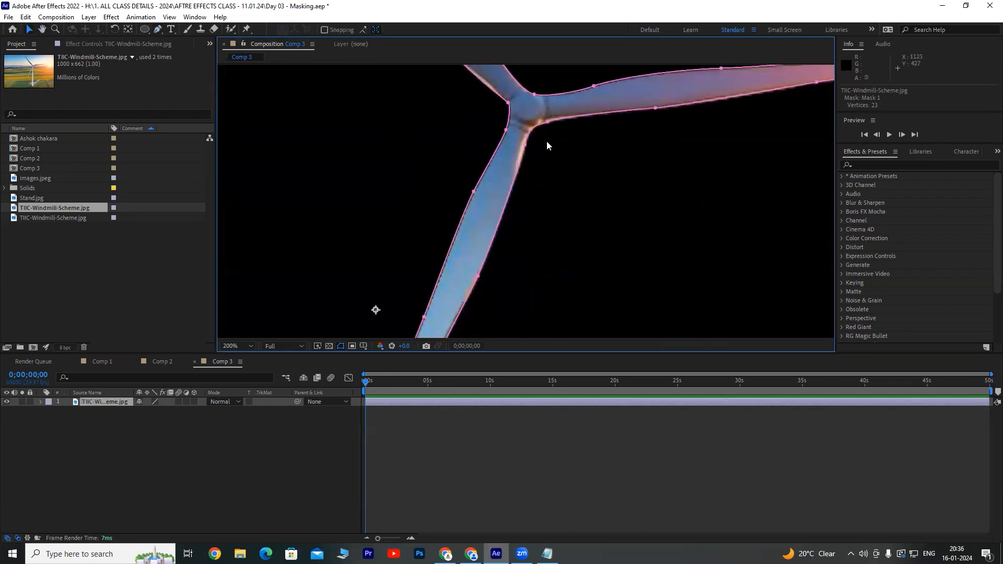
left_click_drag(546, 141, 519, 153)
key("ctrl+z")
Reveal the windmill layer's mask path, select the mask point just beneath the blade hub, and deselect the layer.
key("m")
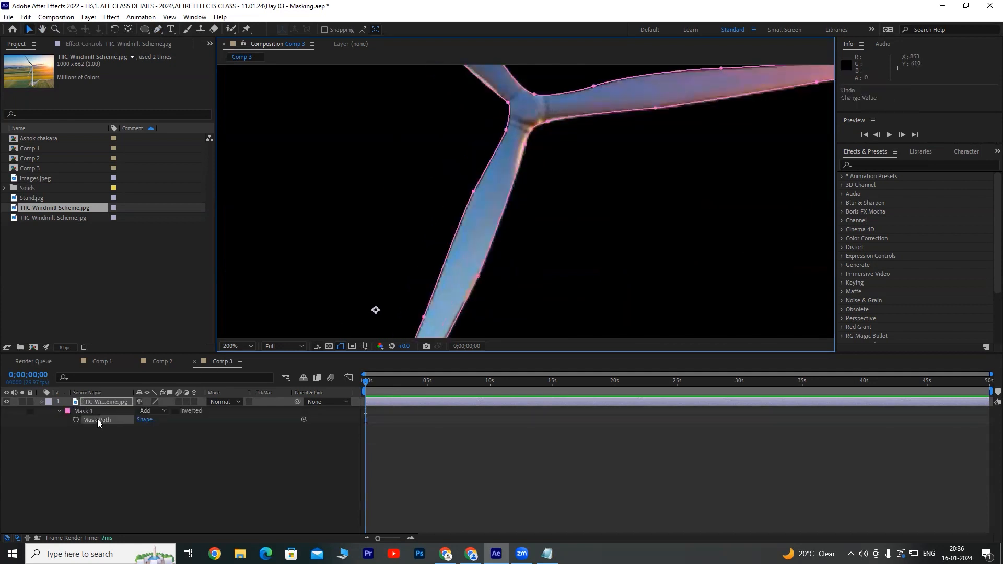
mouse_move(542, 142)
left_mouse_down()
mouse_move(522, 156)
mouse_move(533, 158)
mouse_move(525, 151)
left_mouse_up()
scroll(587, 197, "down", 2)
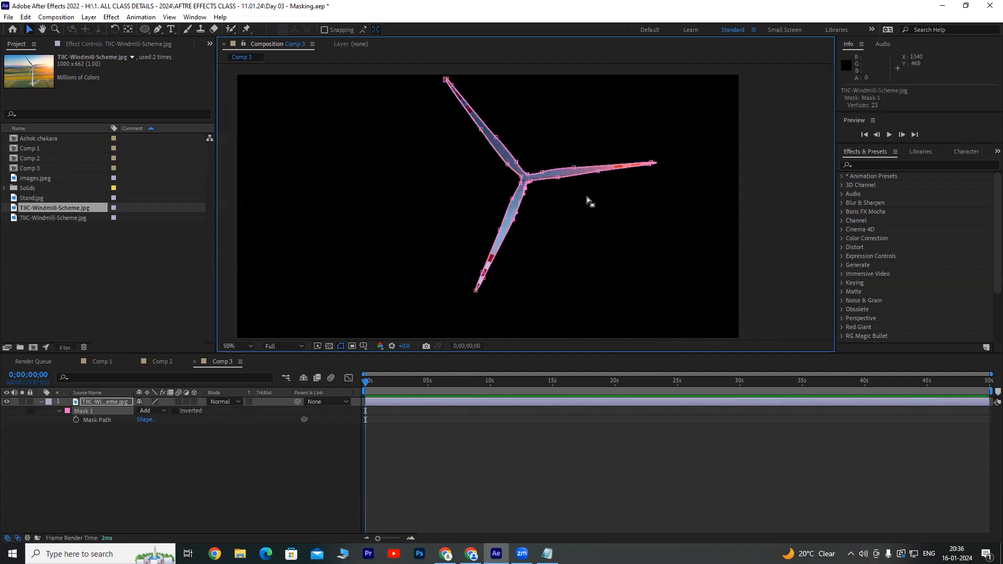
left_click(268, 439)
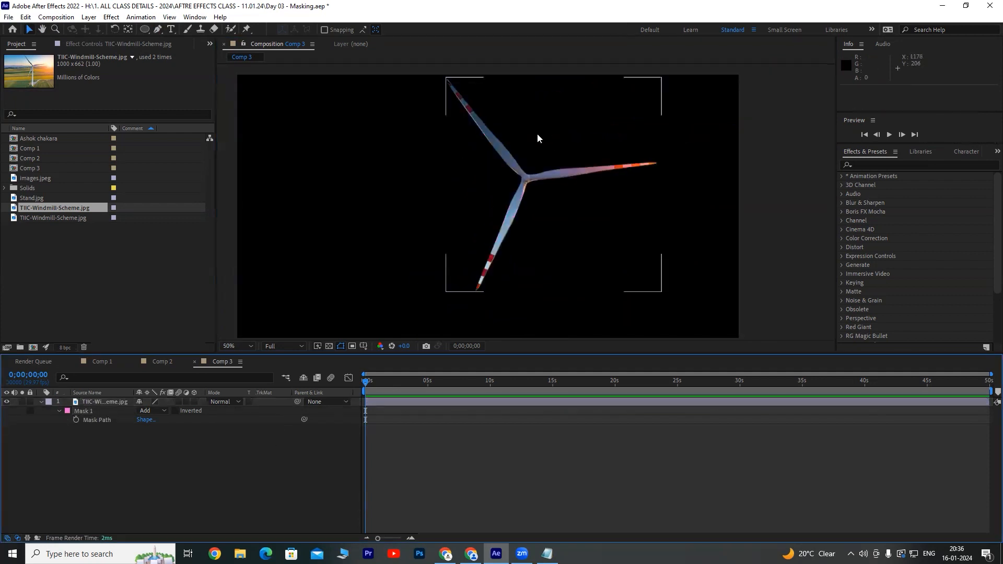
scroll(520, 213, "down", 2)
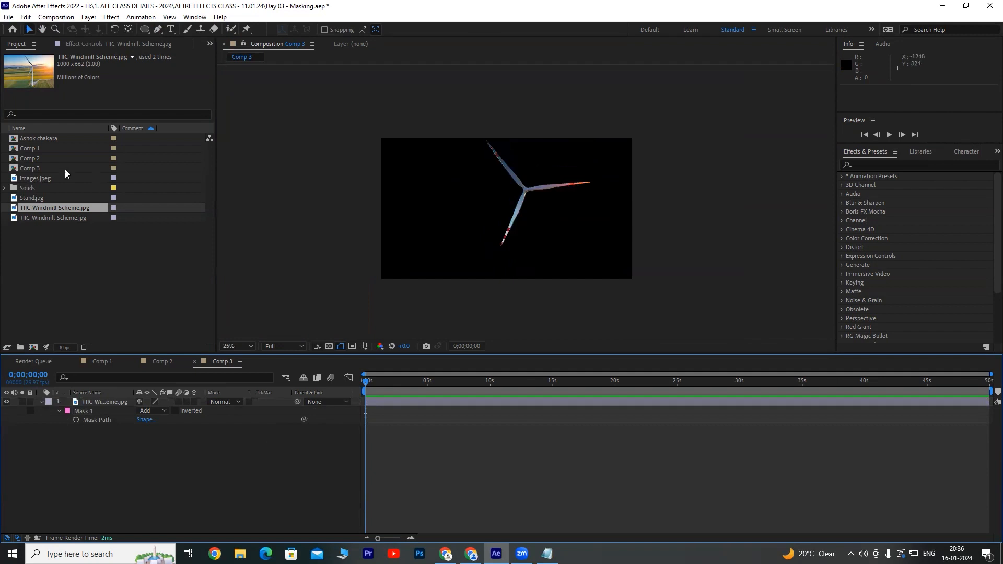
left_click(33, 217)
left_click_drag(29, 217, 68, 437)
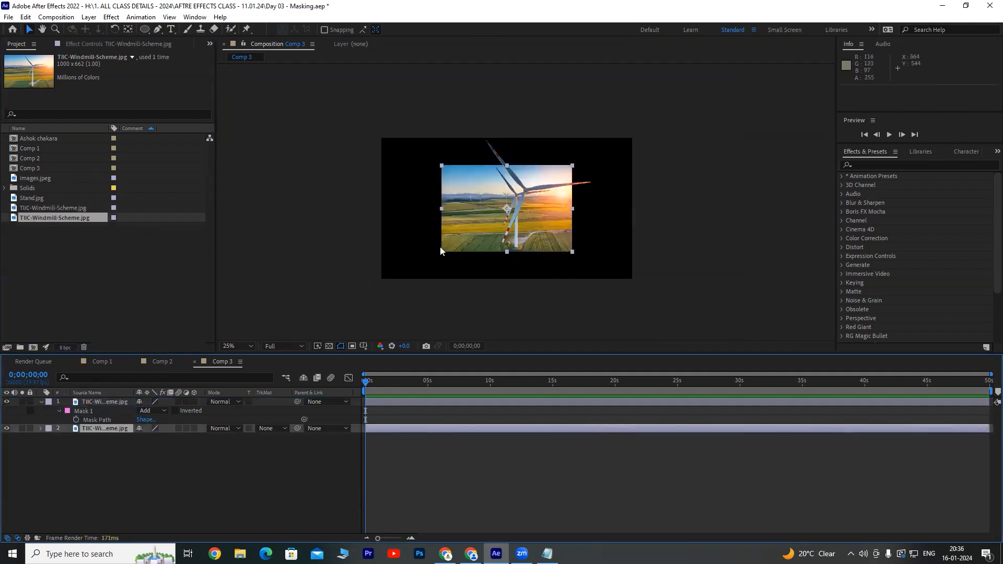
left_click_drag(44, 210, 94, 427)
key("Delete")
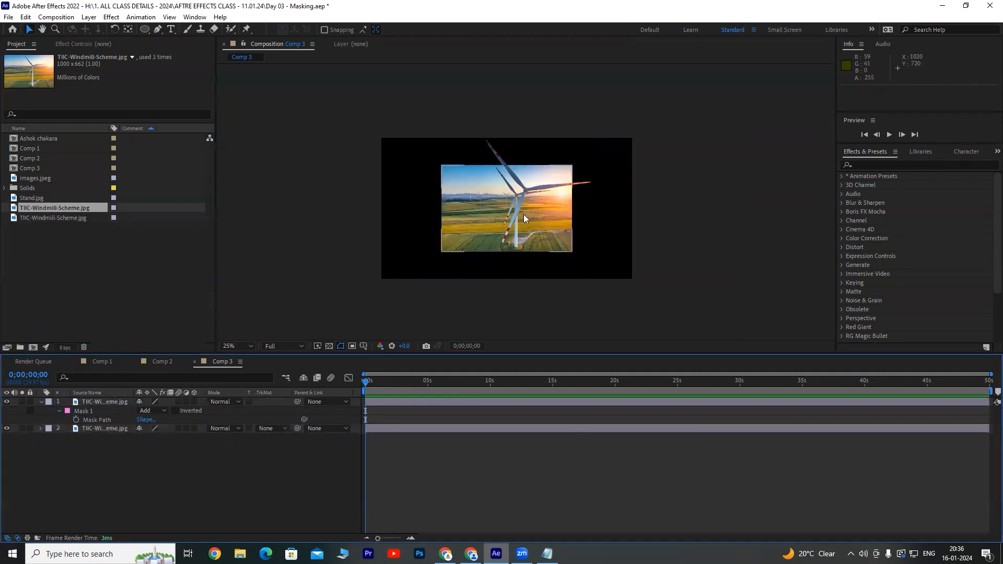
left_click(111, 430)
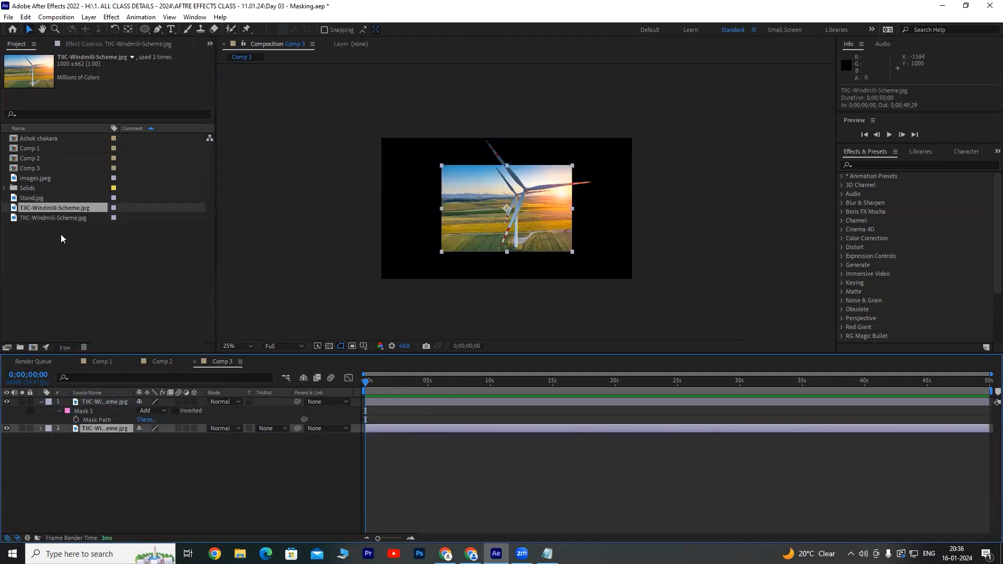
Place the Stand.jpg image beneath the masked windmill layer and delete the unmasked windmill image layer.
left_click(44, 216)
left_click_drag(43, 213, 96, 424)
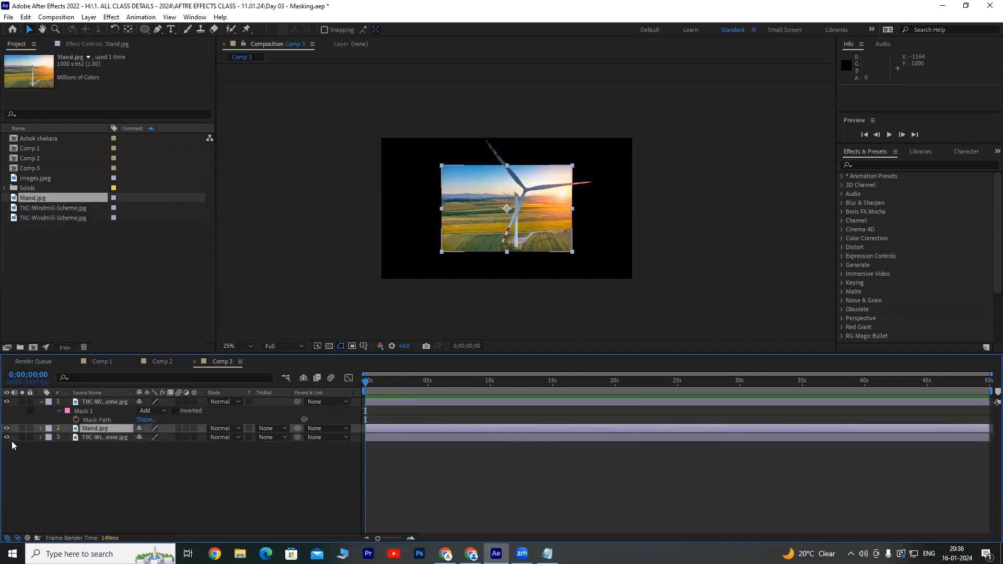
left_click(107, 437)
key("Delete")
scroll(524, 235, "up", 1)
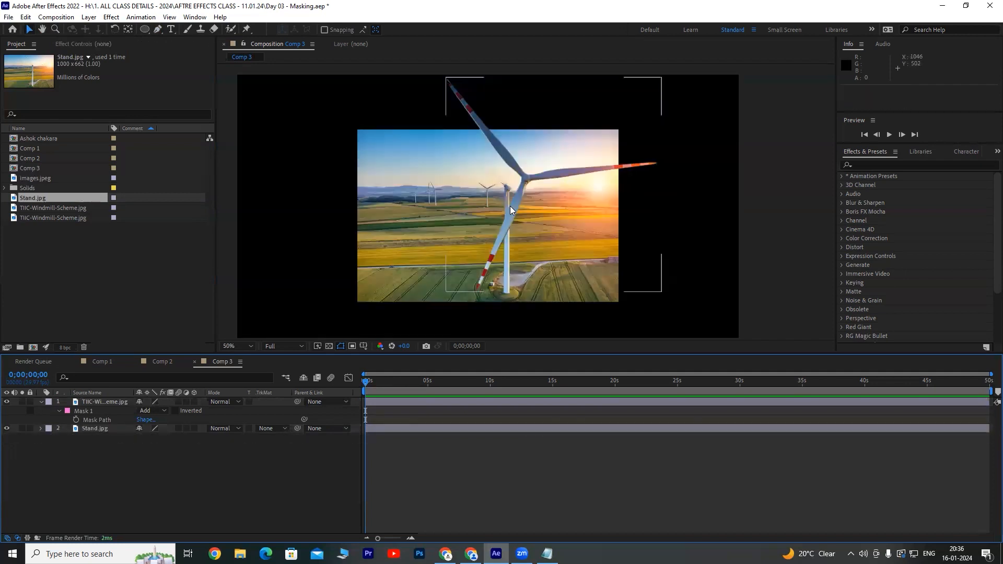
Show the Scale property of both layers and set the Stand.jpg layer's scale to 181.8% in both dimensions.
left_click(101, 402)
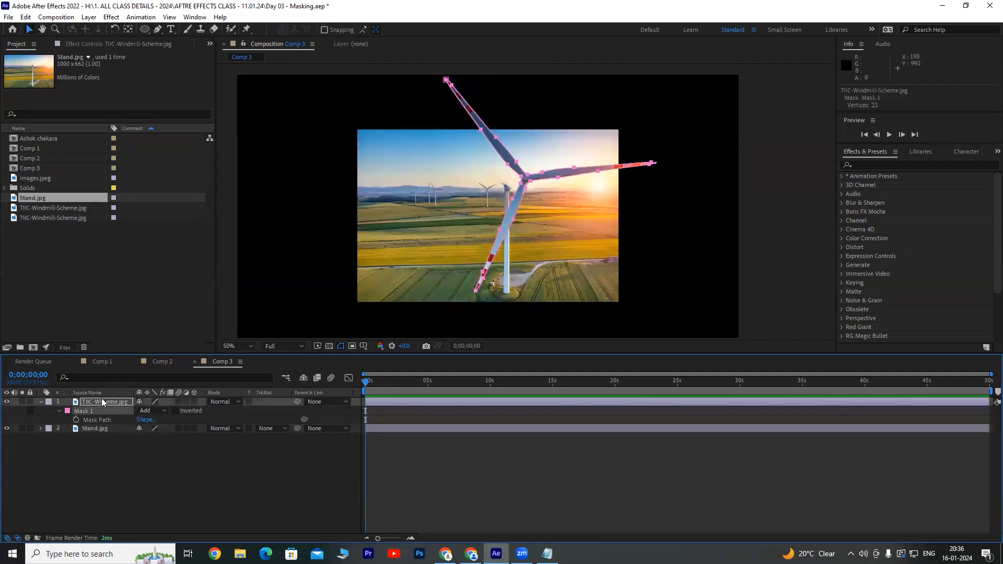
key("s")
left_click(96, 421)
key("s")
left_click(151, 428)
type("194.4")
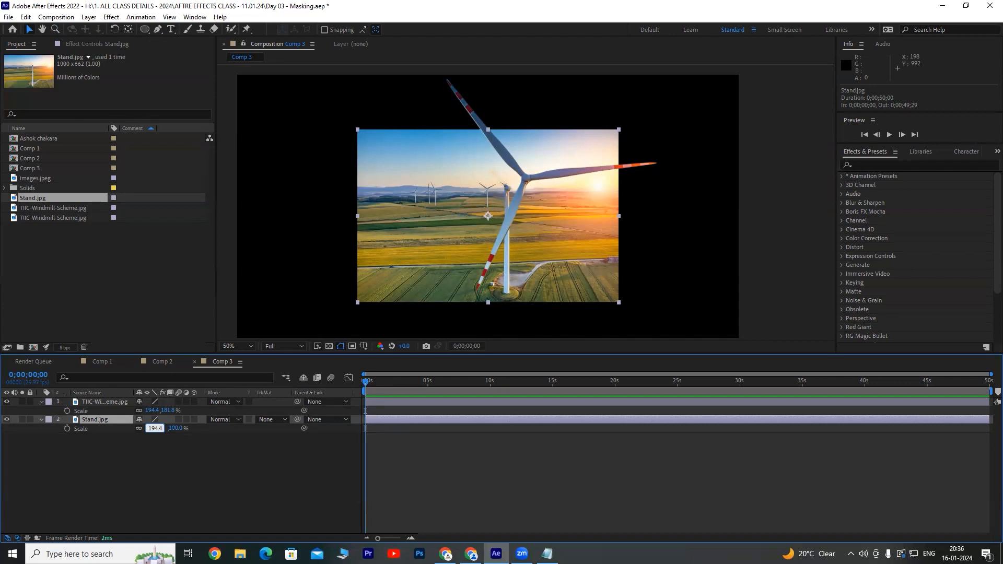
key("Tab")
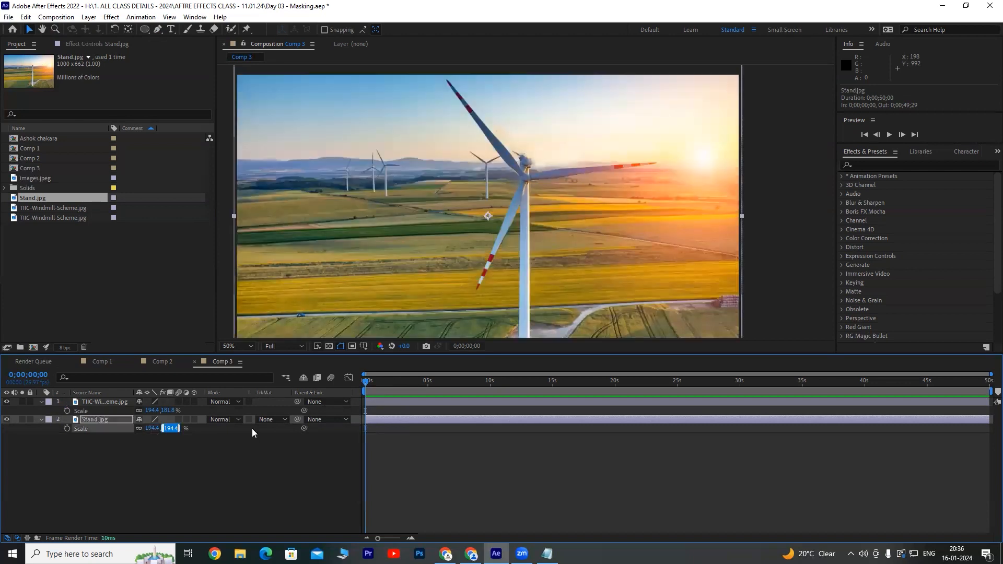
type("181.8")
key("Return")
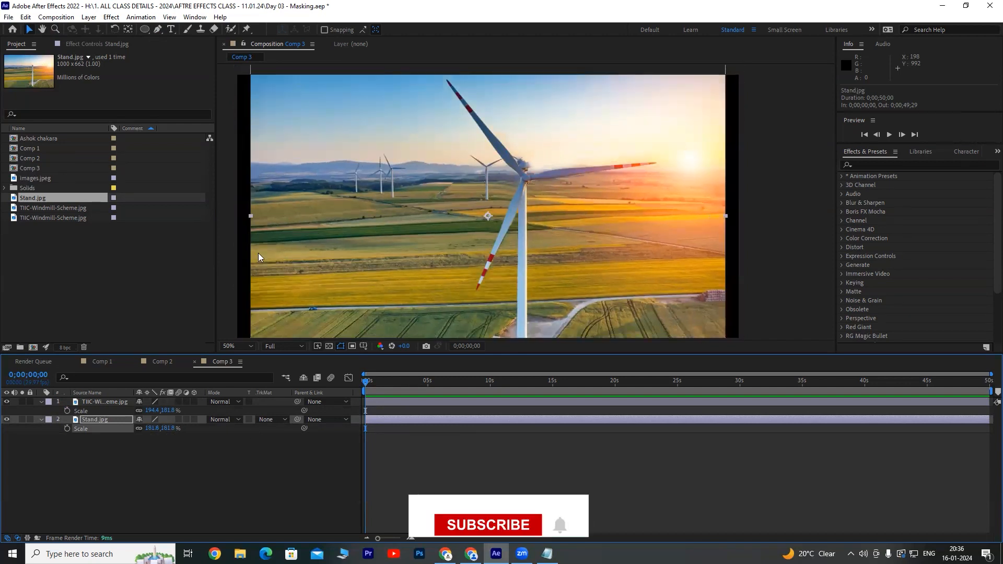
Unlink the Stand.jpg layer's scale proportions and set its horizontal scale to 194.4%.
key("comma")
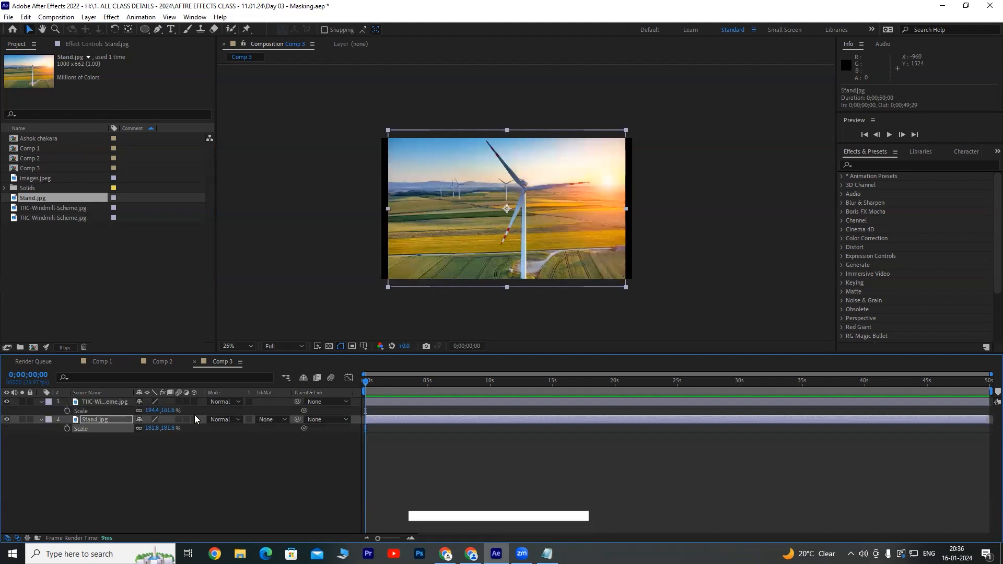
left_click(159, 428)
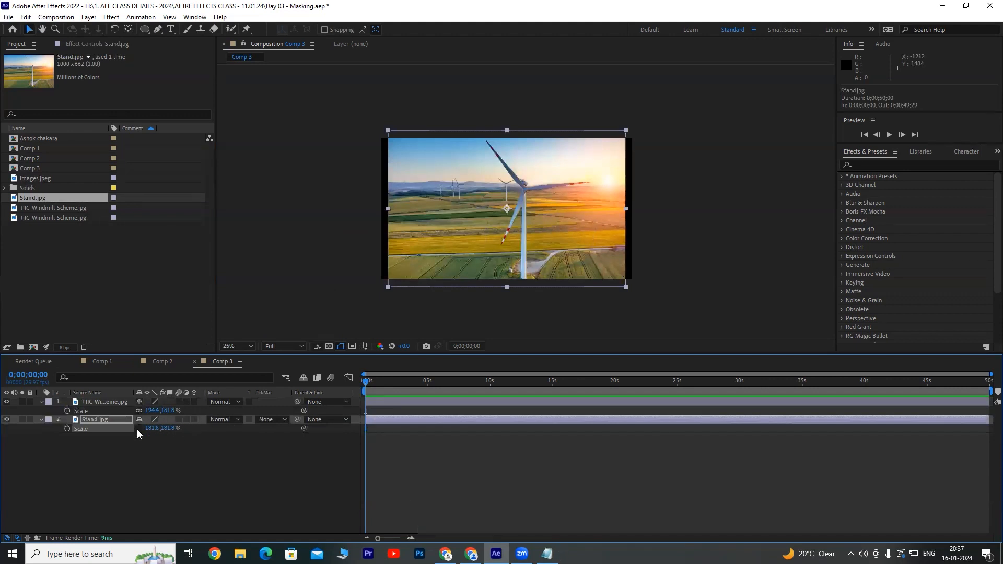
left_click(151, 428)
type("194.4")
key("Return")
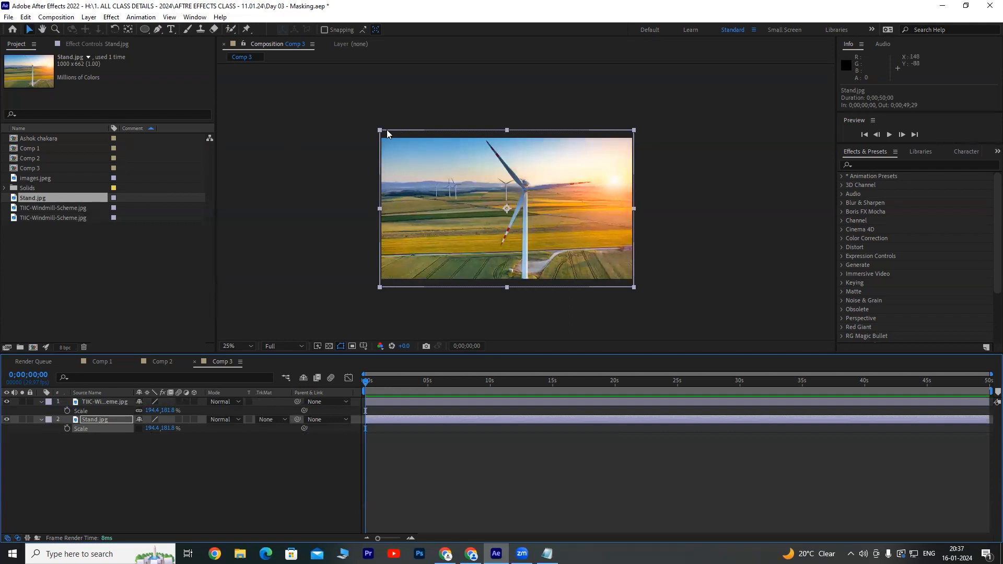
Show the Position property of both layers and set the Stand.jpg layer's vertical position to 588.
left_click(101, 402)
key("p")
left_click(93, 419)
key("p")
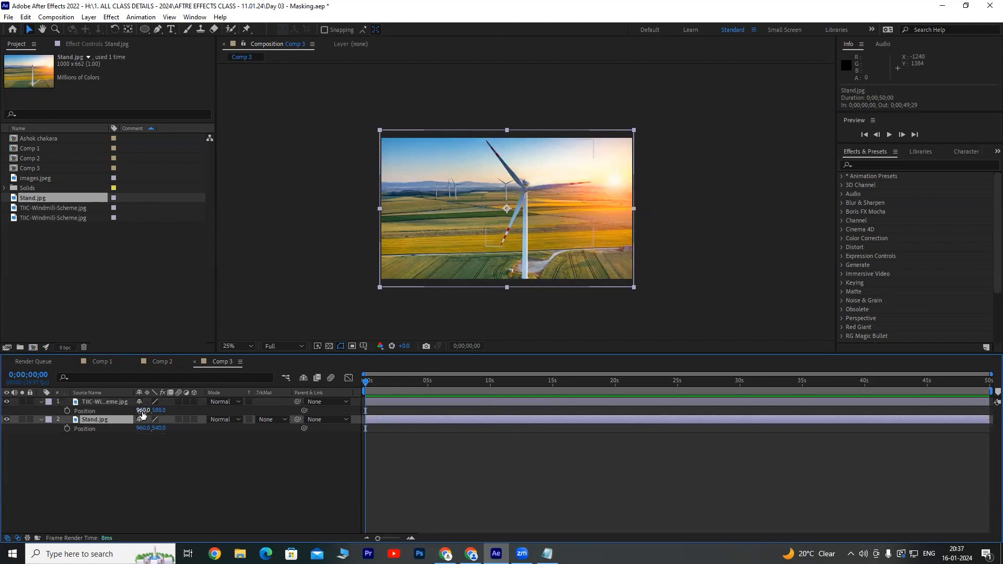
left_click(157, 428)
type("588")
key("Return")
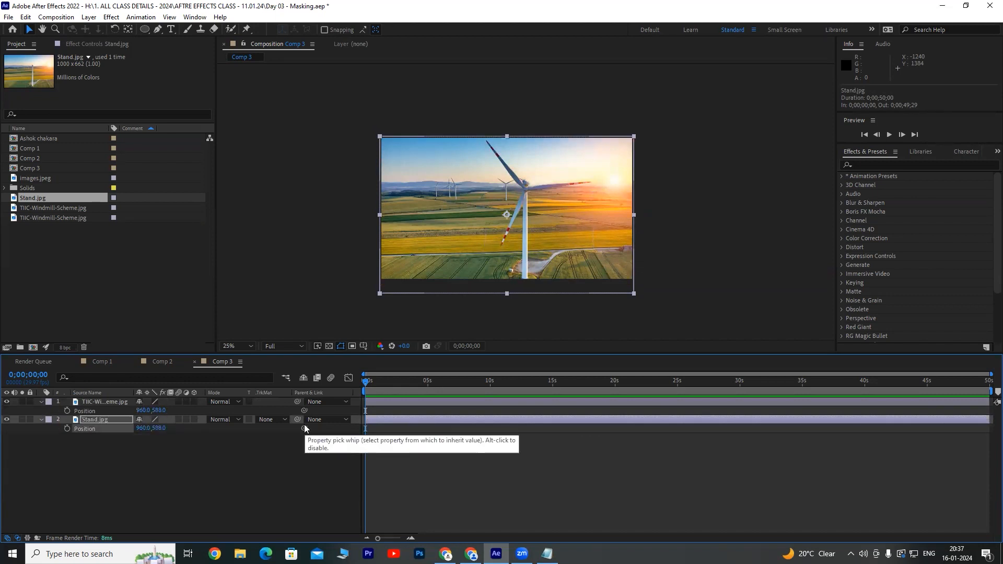
scroll(539, 211, "up", 3)
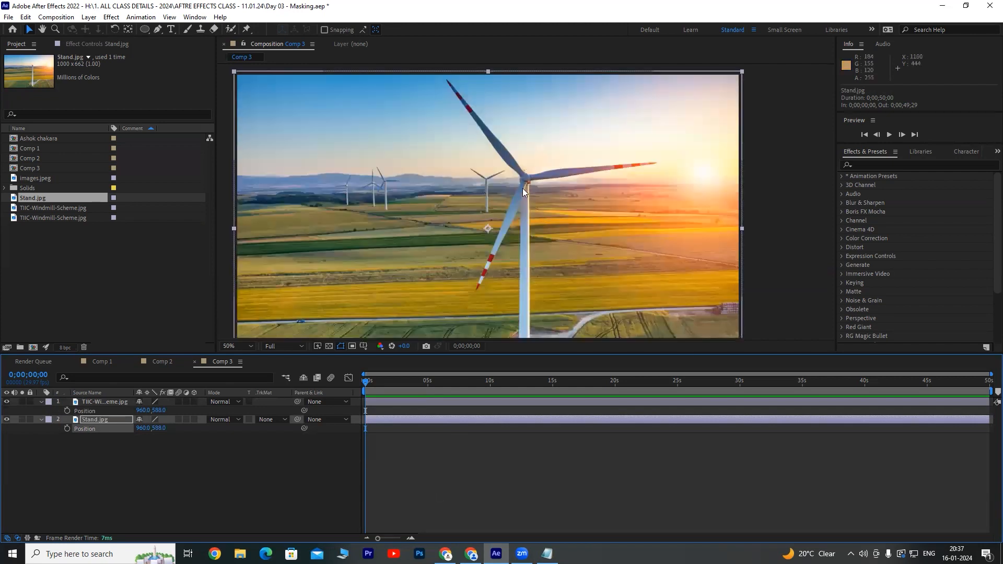
scroll(532, 176, "down", 1)
left_click(149, 454)
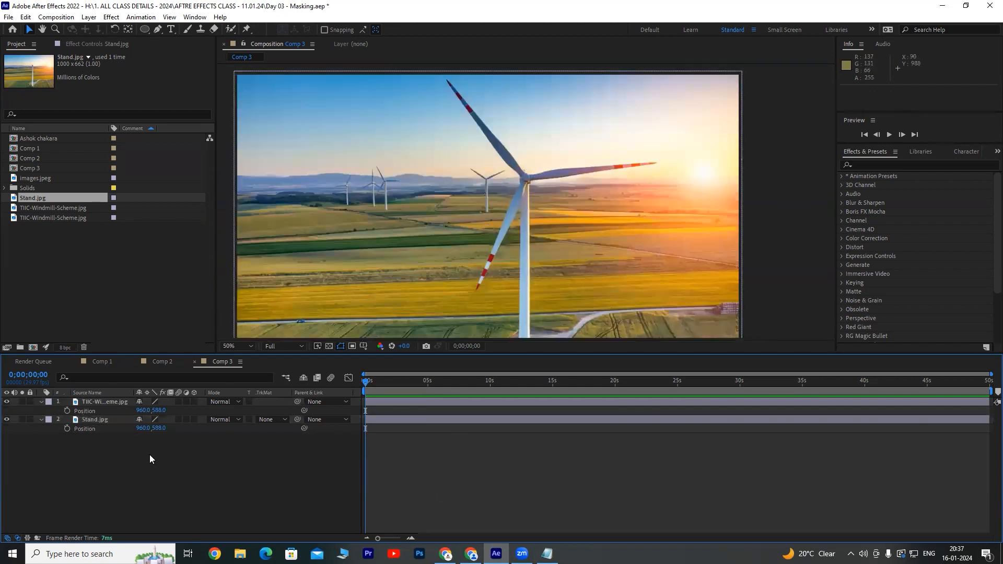
Move the masked windmill layer's anchor point onto the blade hub with the Pan Behind tool, leaving the blades in place.
left_click(103, 404)
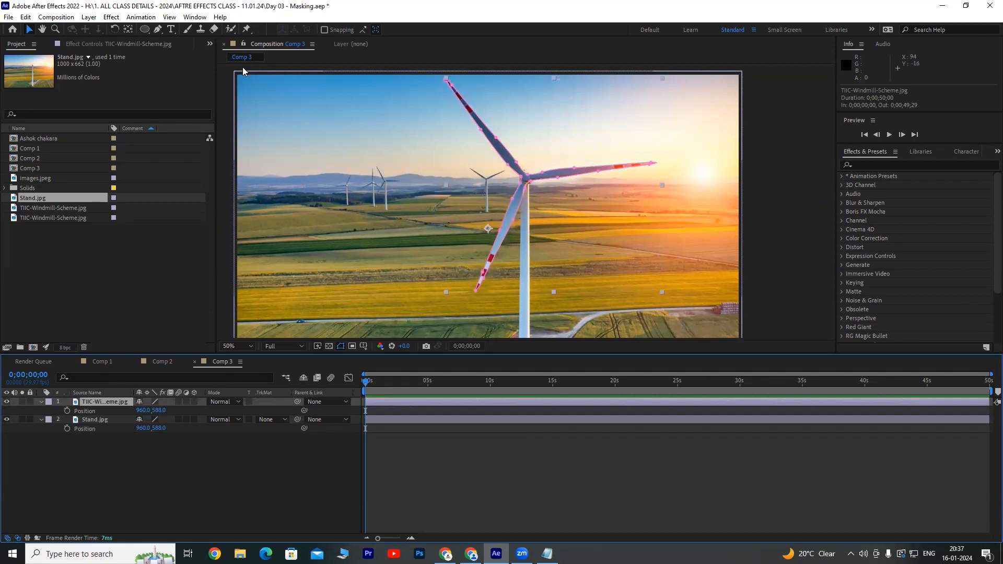
left_click(128, 30)
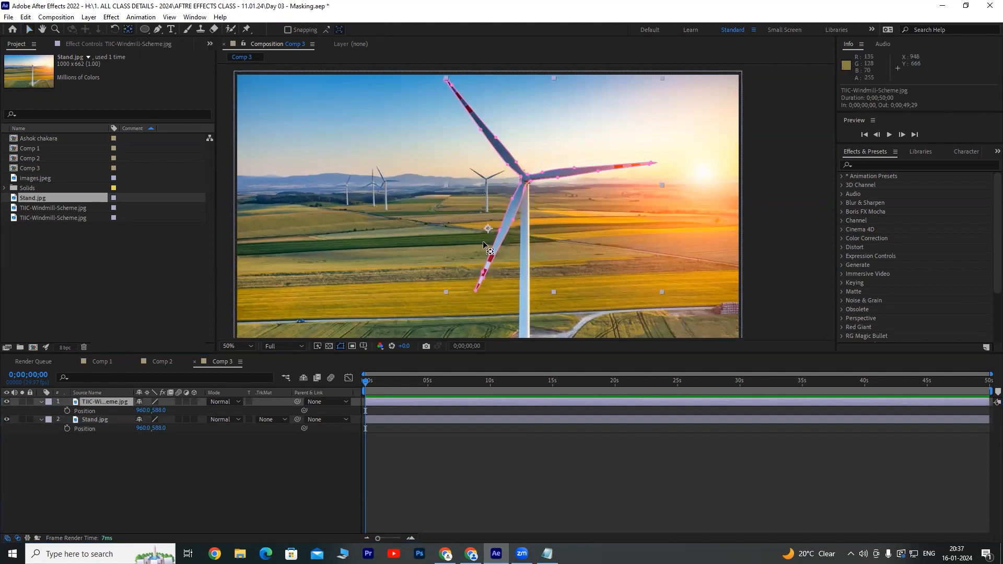
left_click_drag(487, 227, 491, 225)
left_click_drag(529, 180, 526, 178)
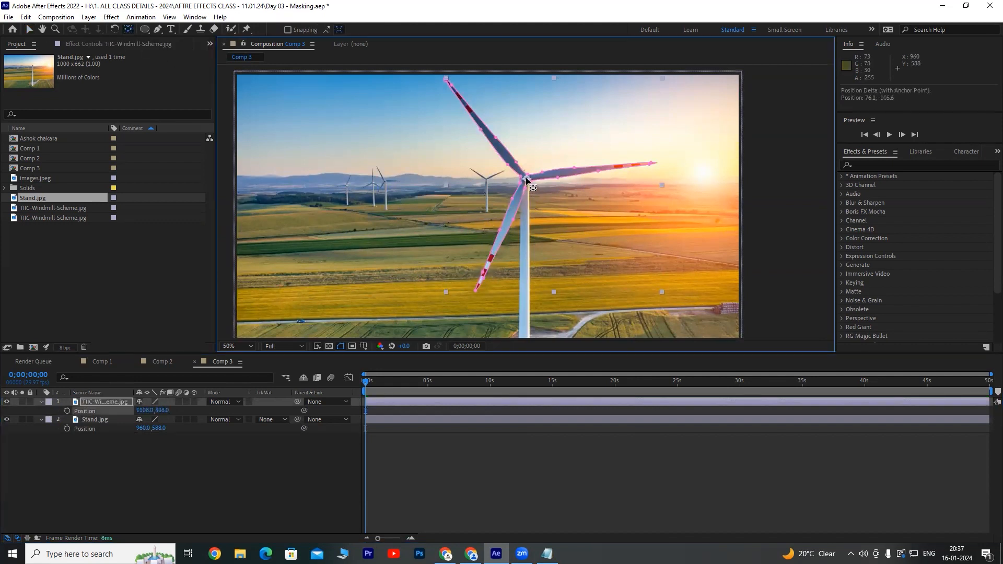
left_click(265, 482)
scroll(474, 218, "down", 3)
scroll(501, 233, "up", 1)
scroll(480, 231, "up", 1)
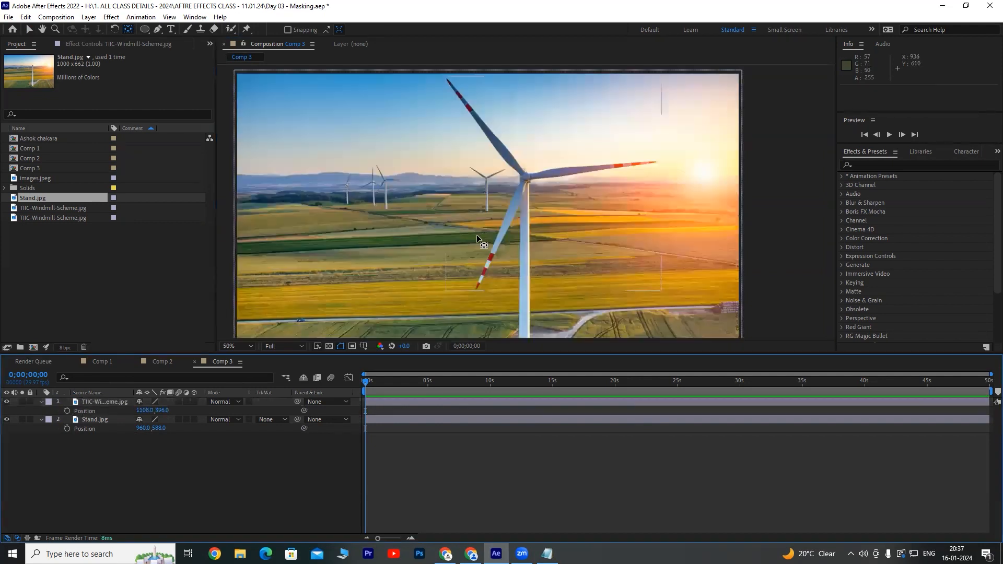
Keyframe the masked blades' rotation at the start of the composition and at 0;00;48;21, with 7x+241° at the second keyframe.
left_click(111, 402)
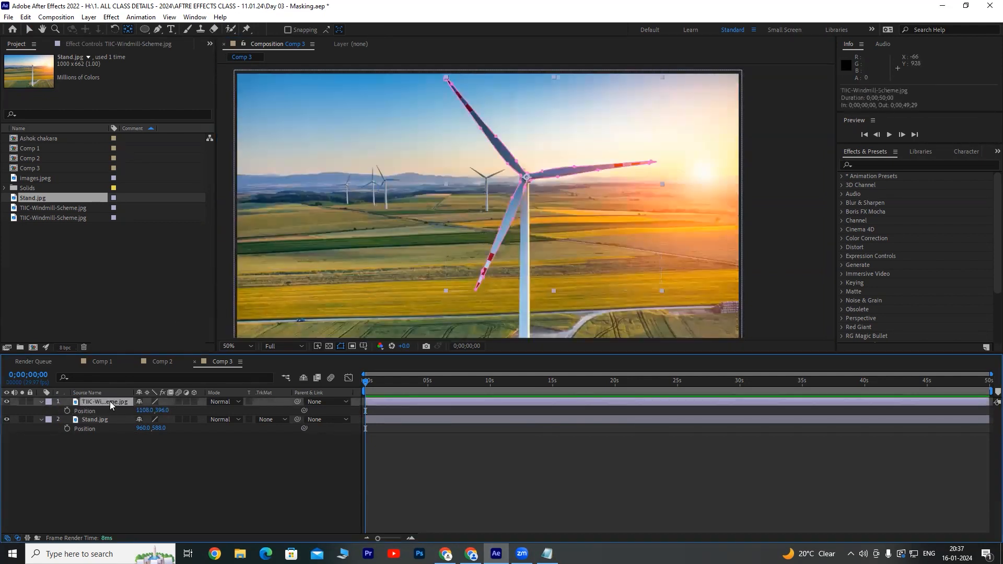
key("r")
left_click(68, 410)
left_click_drag(365, 382, 972, 382)
left_click_drag(148, 411, 998, 387)
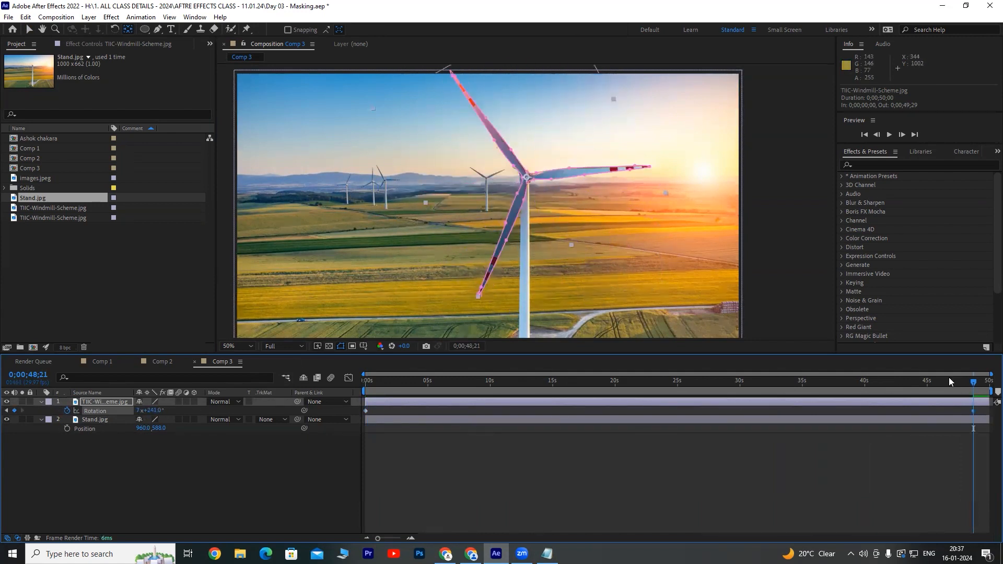
Preview the blade rotation from the start of the composition.
left_click_drag(973, 381, 355, 397)
left_click(299, 453)
key("space")
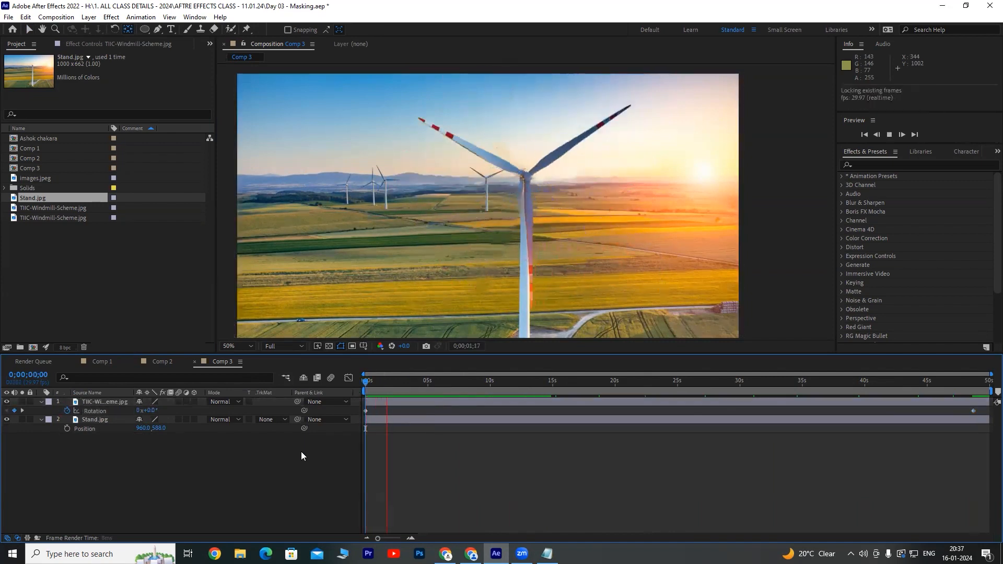
scroll(588, 234, "down", 2)
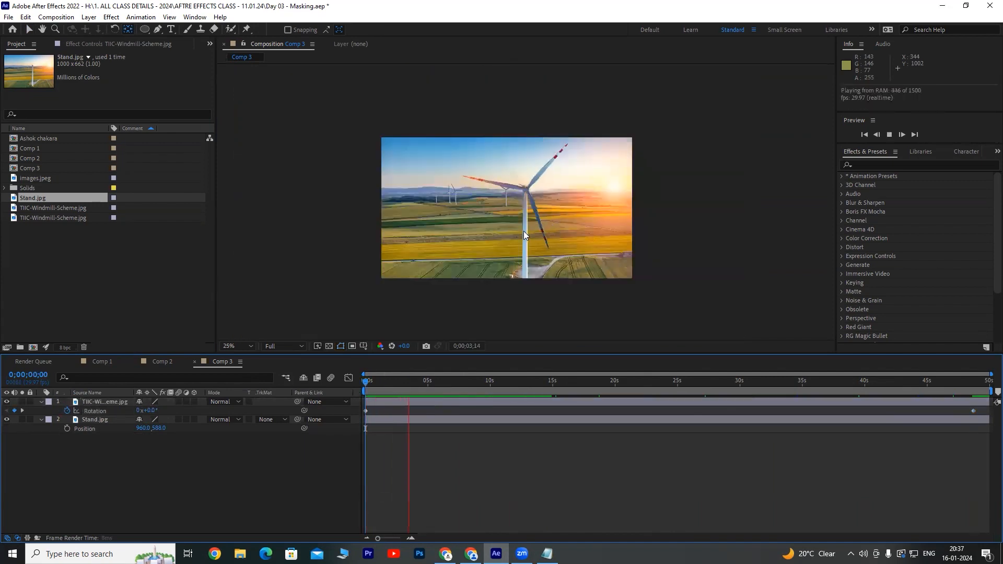
scroll(524, 230, "up", 2)
left_click(432, 383)
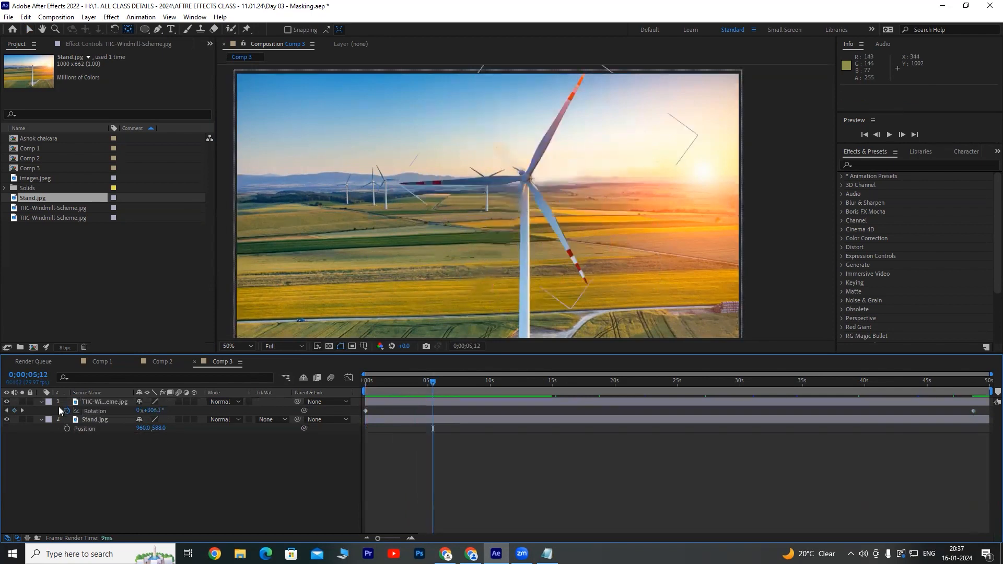
Set the blades' rotation to 18 full turns plus 241° at the end keyframe.
left_click(22, 410)
left_click(136, 411)
type("7")
type("8")
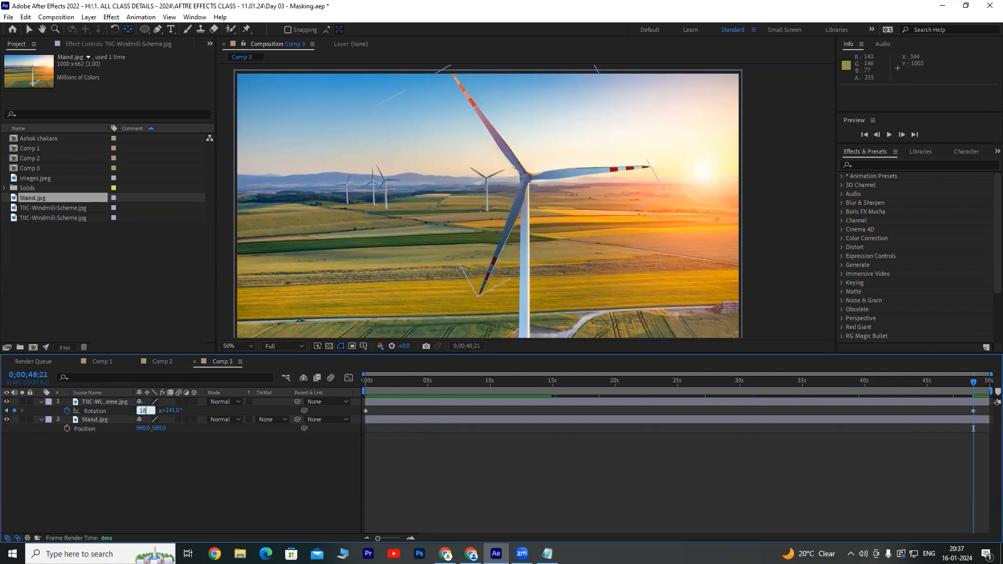
key("Return")
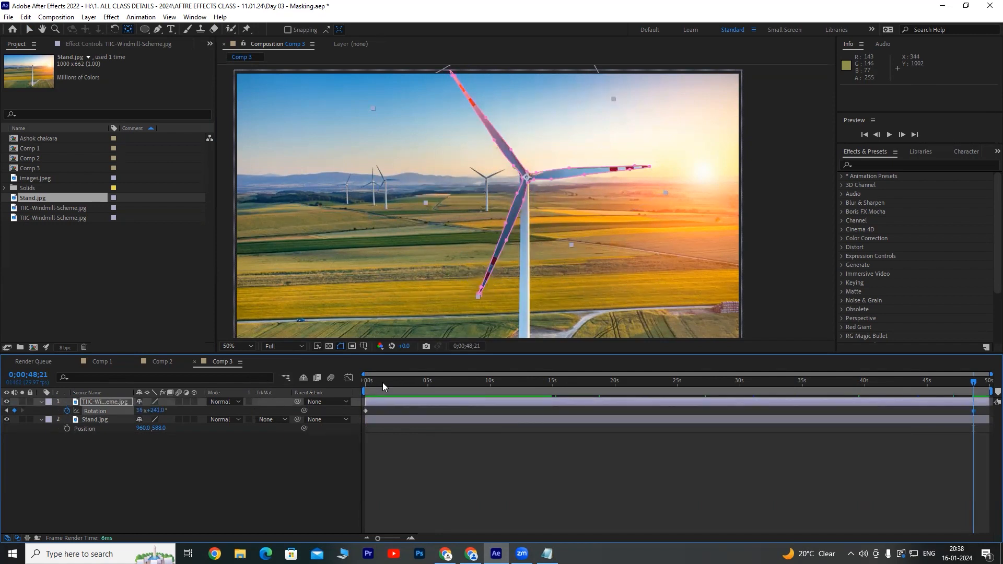
Return to 0;00;00;11 with the layer deselected and play a preview of the spinning blades.
left_click(484, 383)
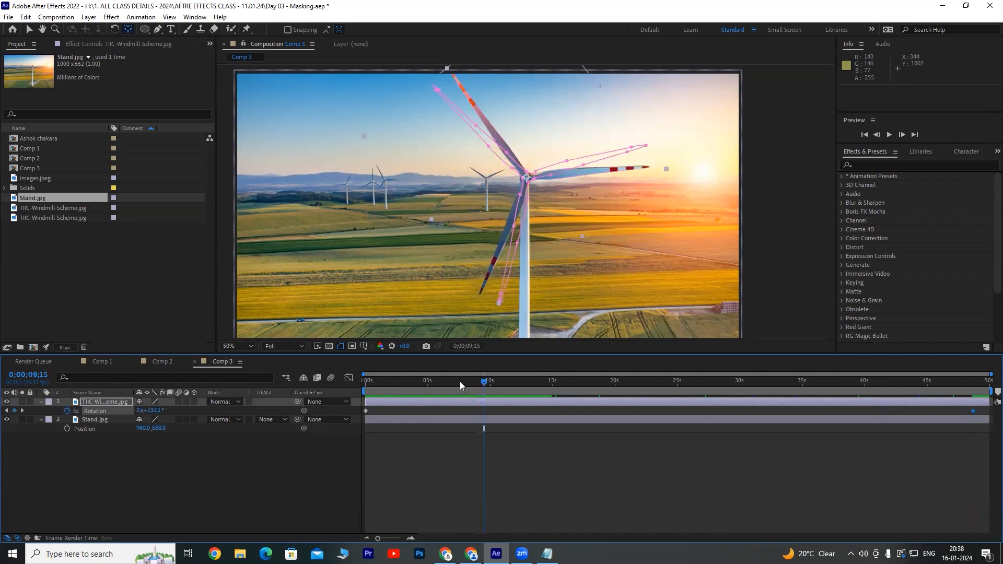
left_click(242, 471)
left_click_drag(371, 383, 369, 383)
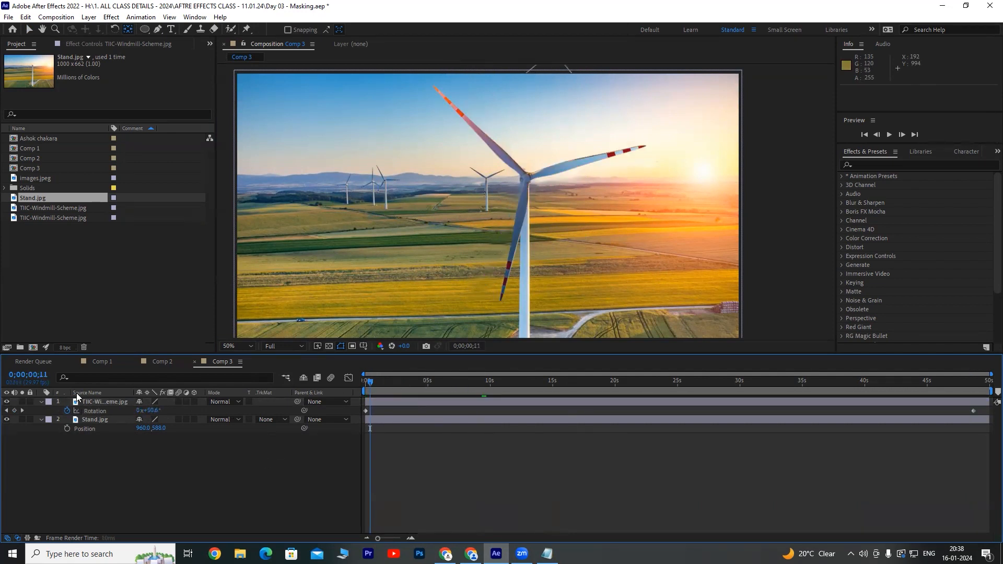
left_click(889, 135)
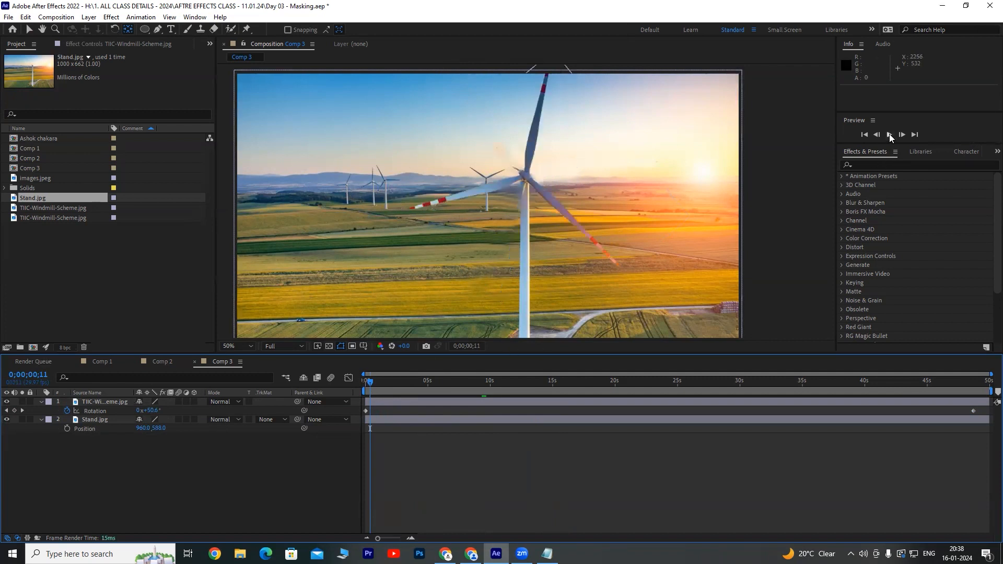